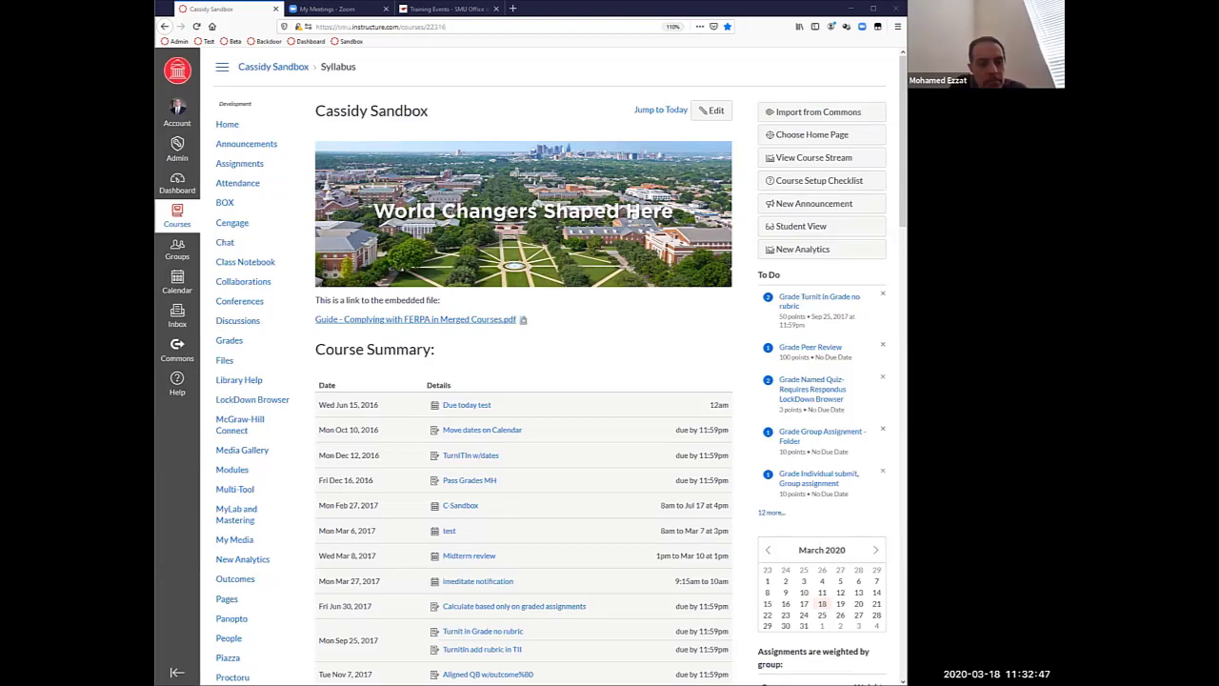
# Step: Open the course's Assignments page and collapse the Testing assignment group
pyautogui.click(246, 166)
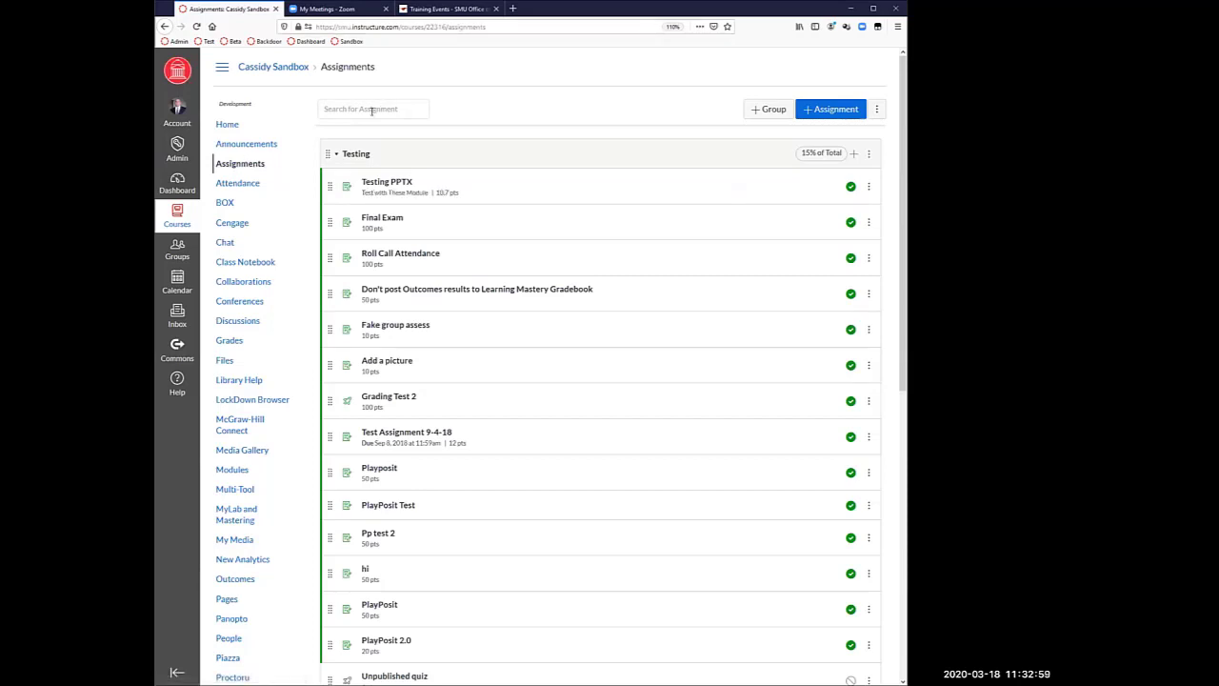
pyautogui.click(336, 153)
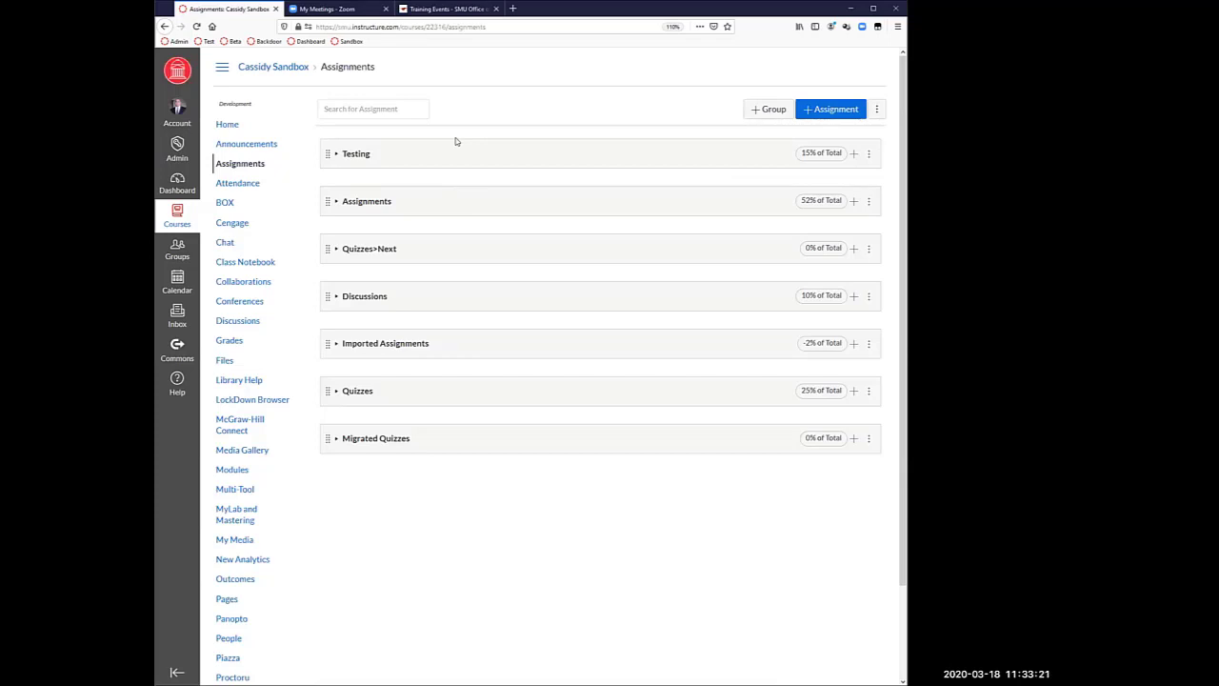
# Step: Review the percentage weights assigned to each assignment group, including Imported Assignments, and leave without saving changes
pyautogui.click(877, 110)
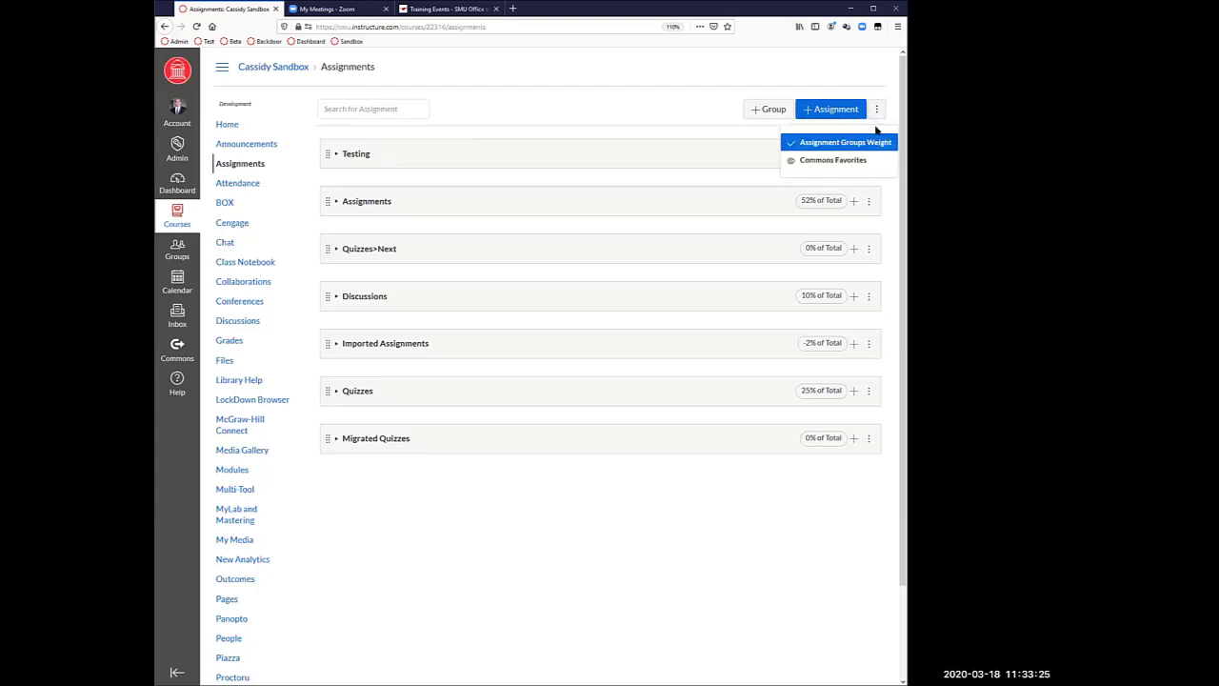
pyautogui.click(848, 143)
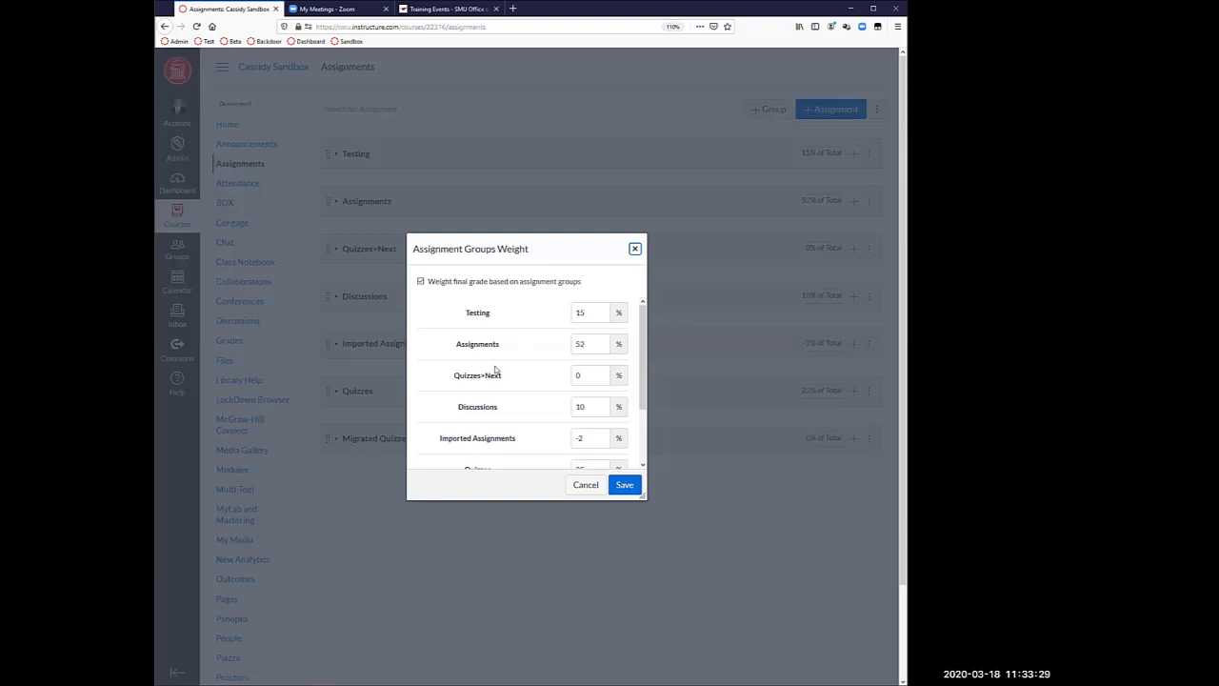
pyautogui.scroll(-1, 495, 369)
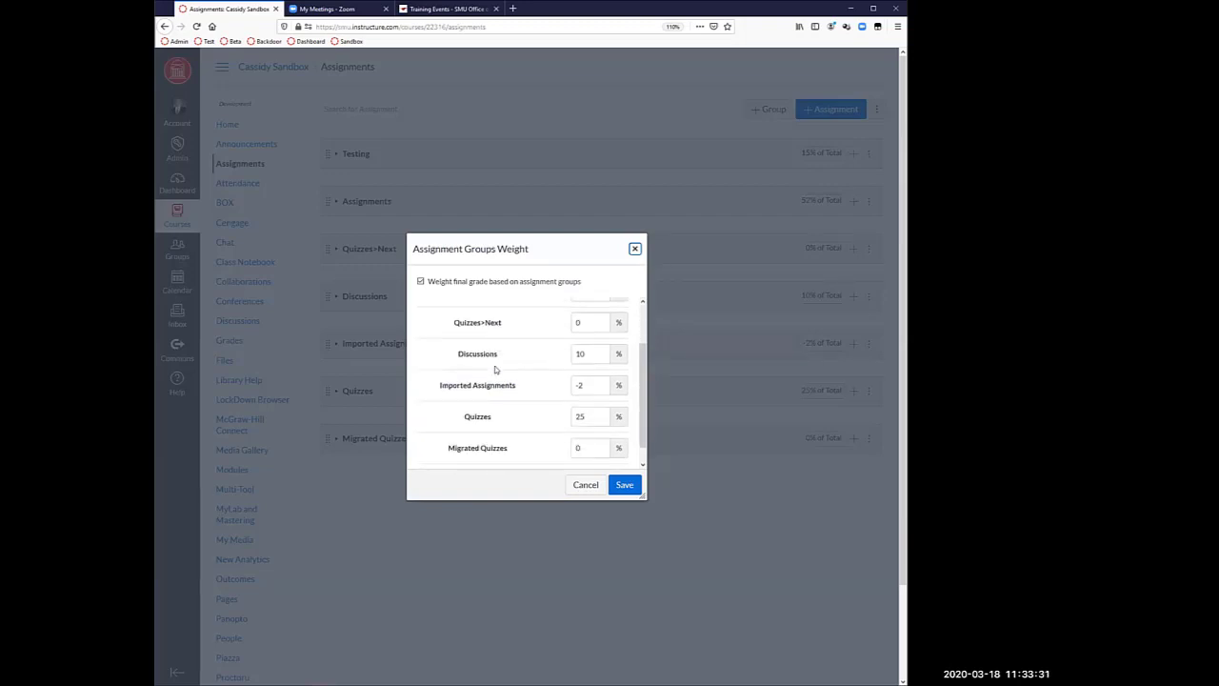
pyautogui.scroll(1, 498, 371)
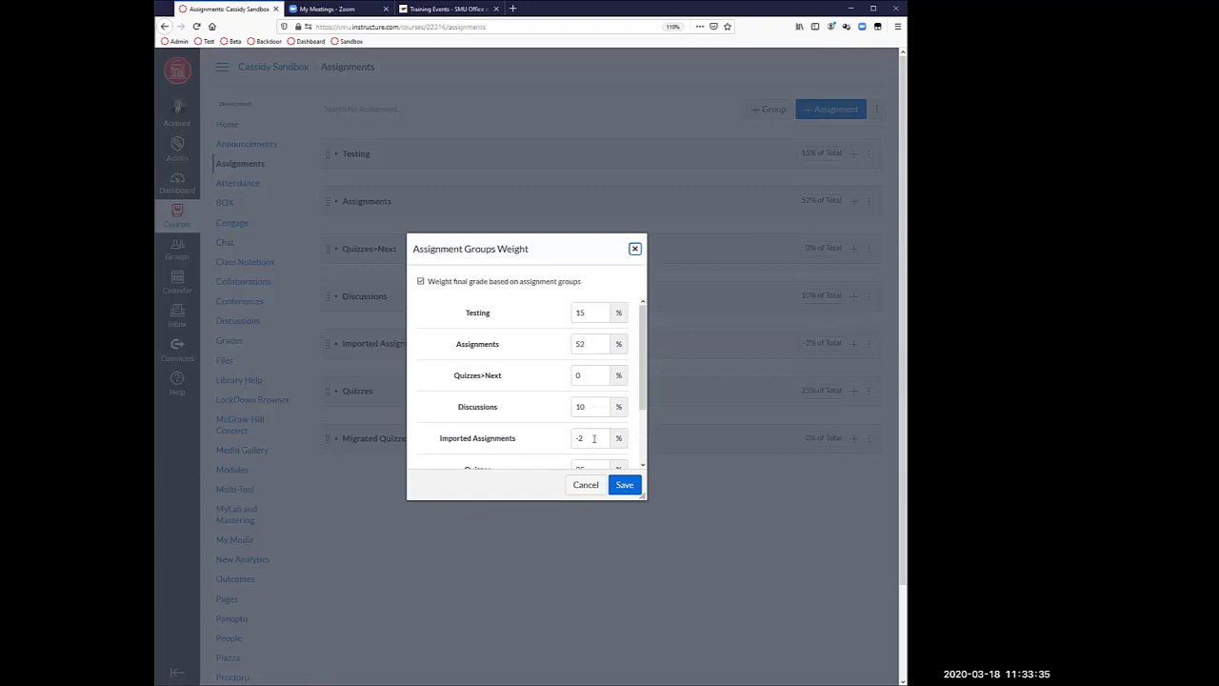
pyautogui.scroll(-1, 594, 439)
pyautogui.moveTo(593, 386); pyautogui.dragTo(537, 384)
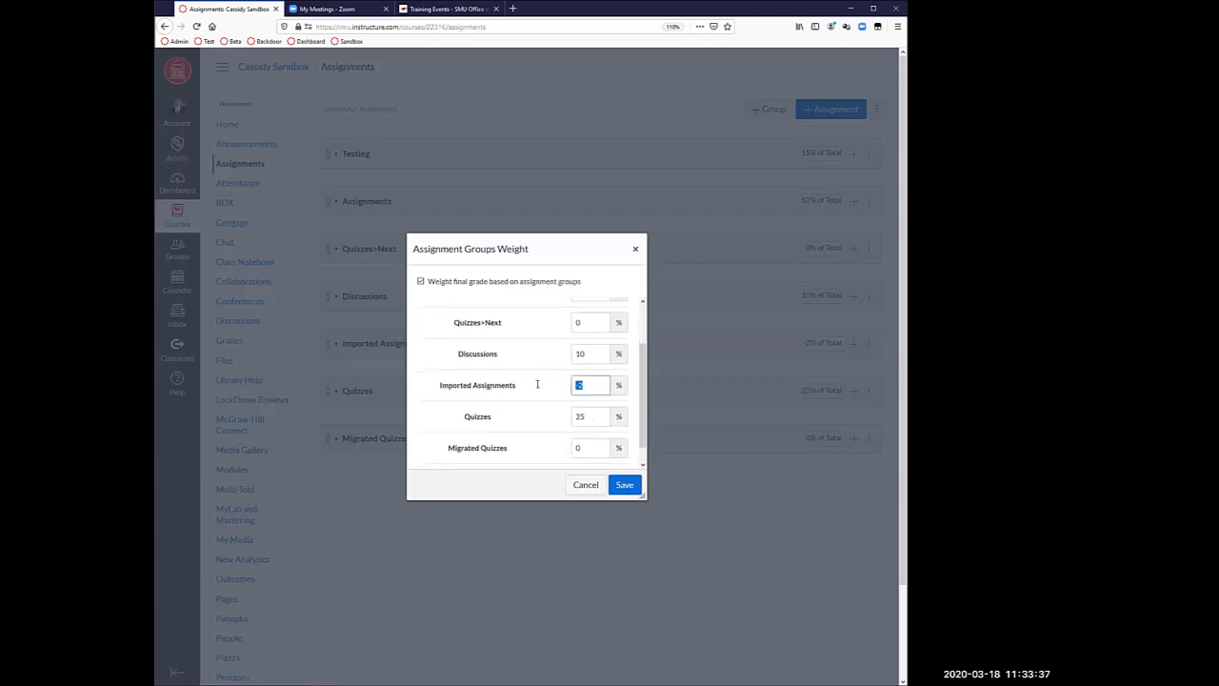
pyautogui.scroll(1, 490, 424)
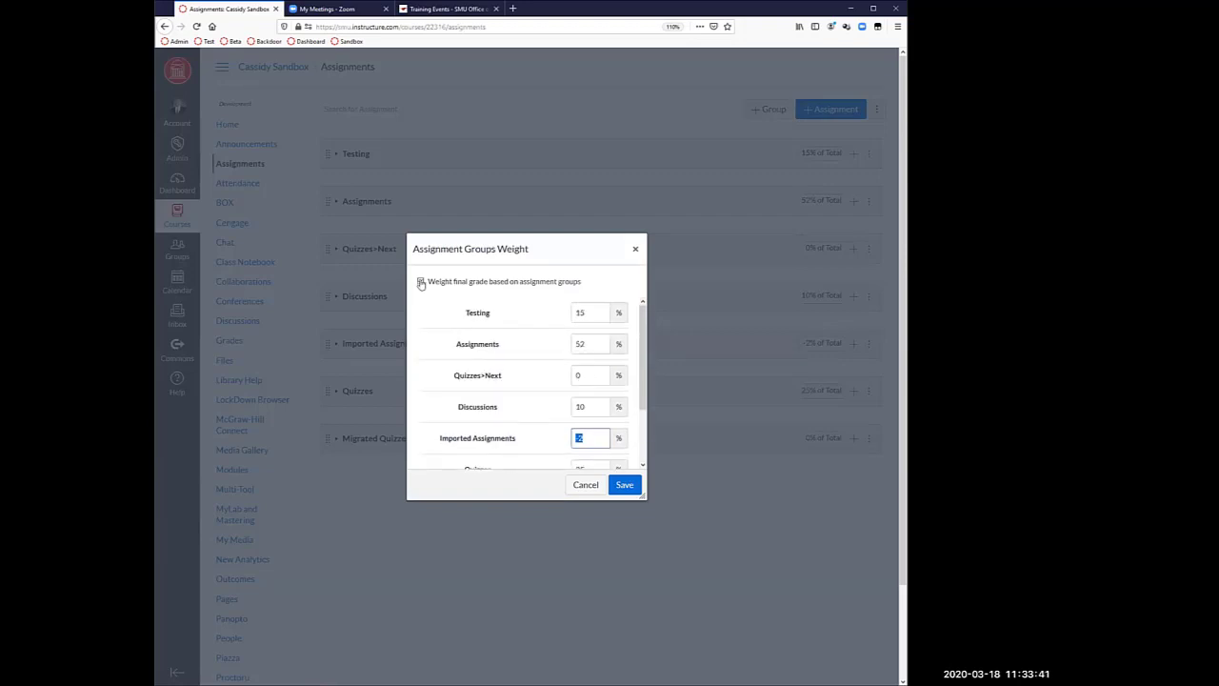
pyautogui.click(586, 486)
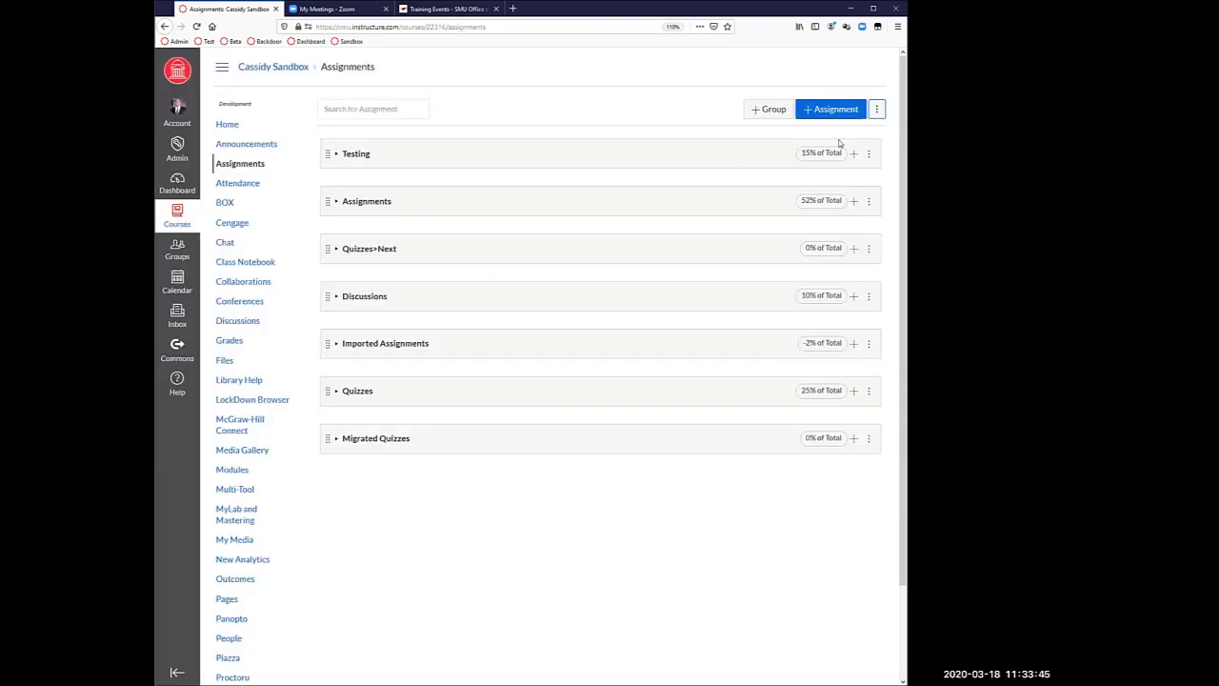
pyautogui.click(769, 113)
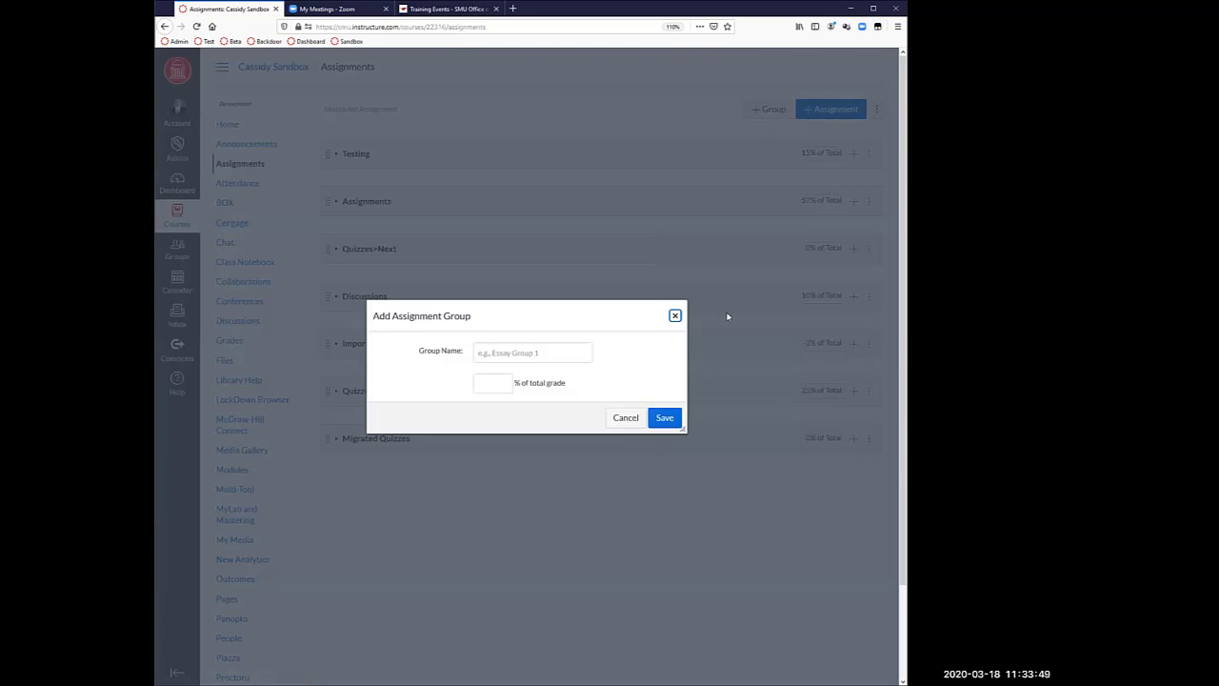
pyautogui.click(547, 353)
pyautogui.write('ryjeyj')
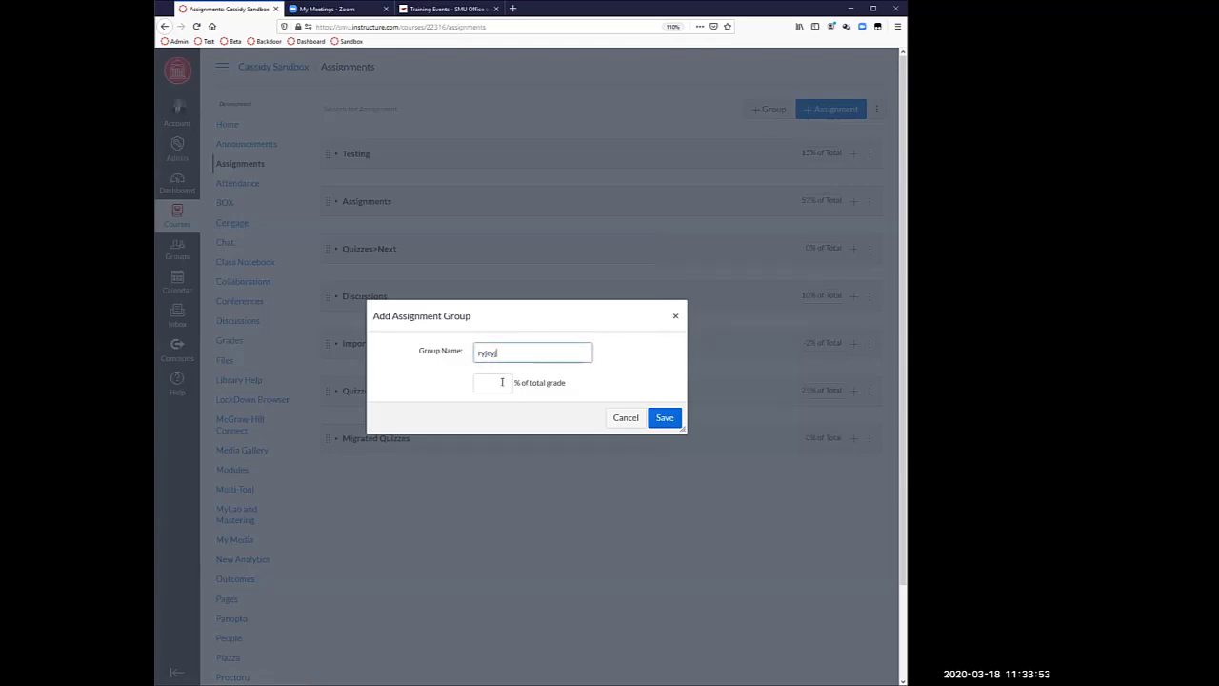
pyautogui.click(626, 418)
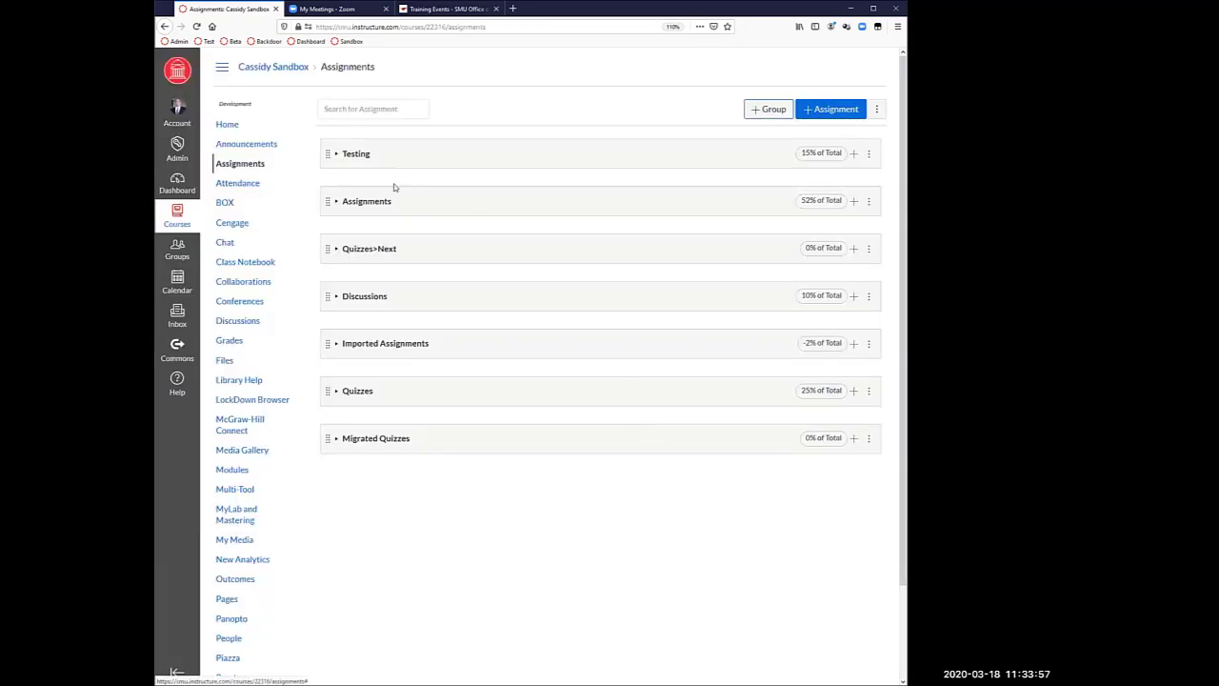
# Step: Check the total of the assignment group weights and close the weight settings without saving
pyautogui.click(876, 110)
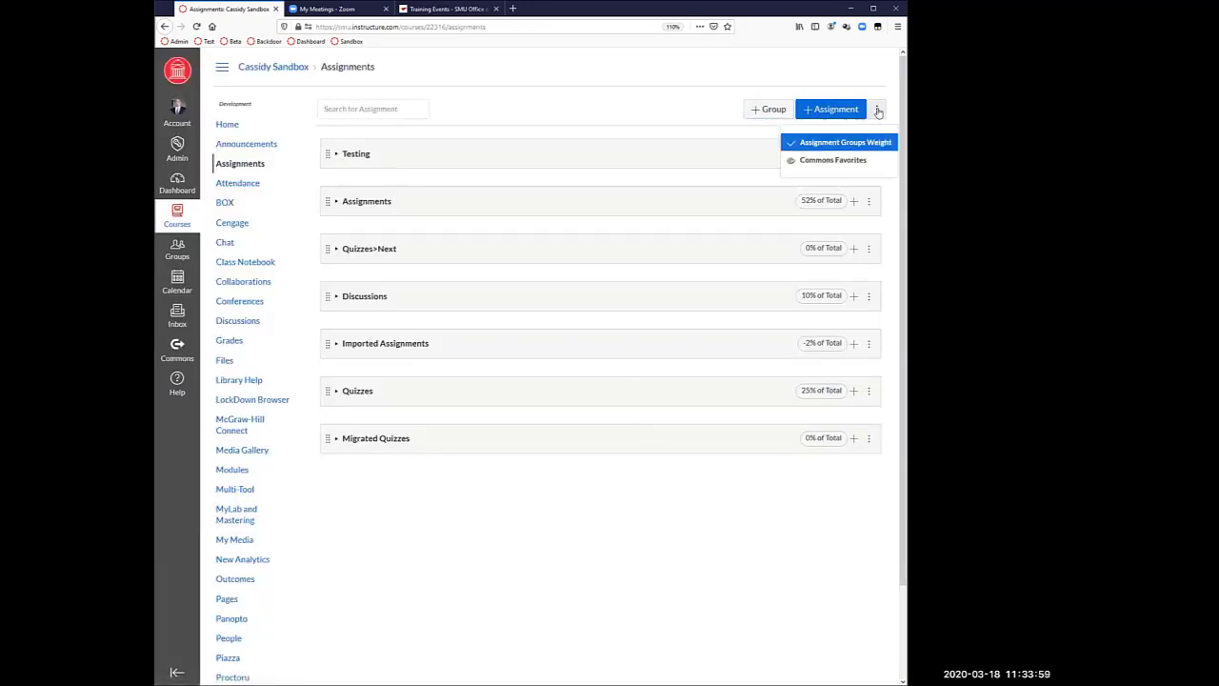
pyautogui.click(866, 143)
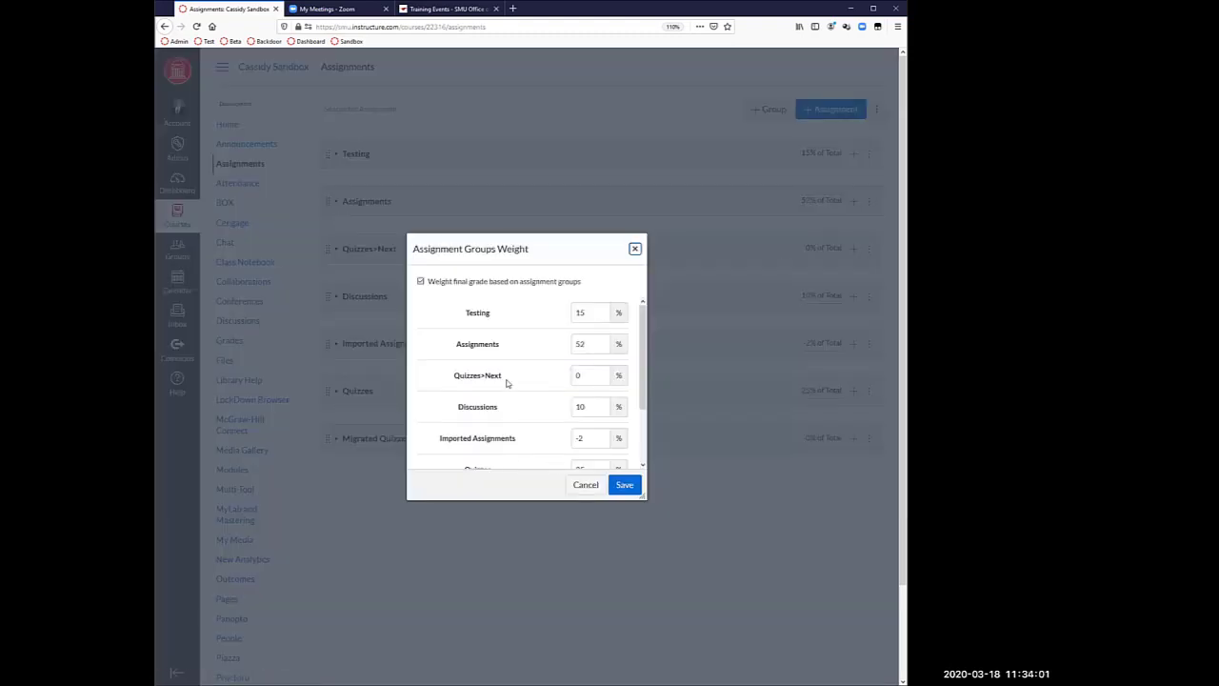
pyautogui.scroll(-2, 507, 383)
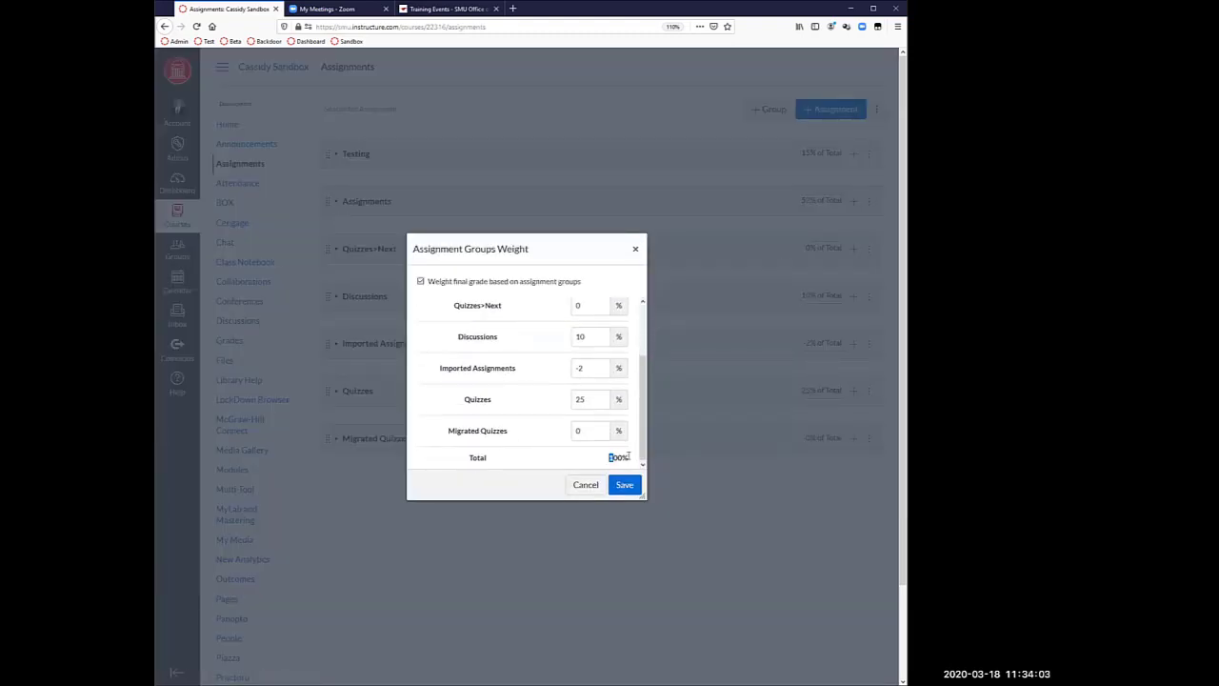
pyautogui.moveTo(610, 458); pyautogui.dragTo(633, 459)
pyautogui.click(591, 485)
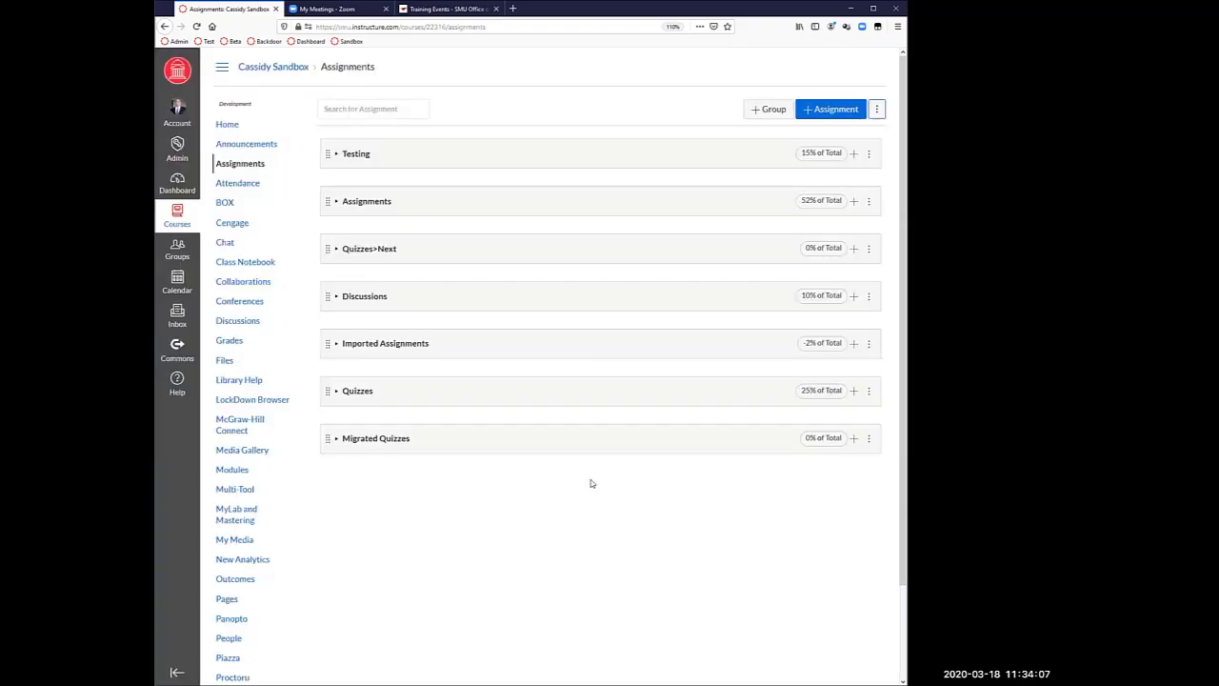
# Step: Expand the Testing group to view the assignments it contains
pyautogui.click(337, 156)
pyautogui.click(337, 156)
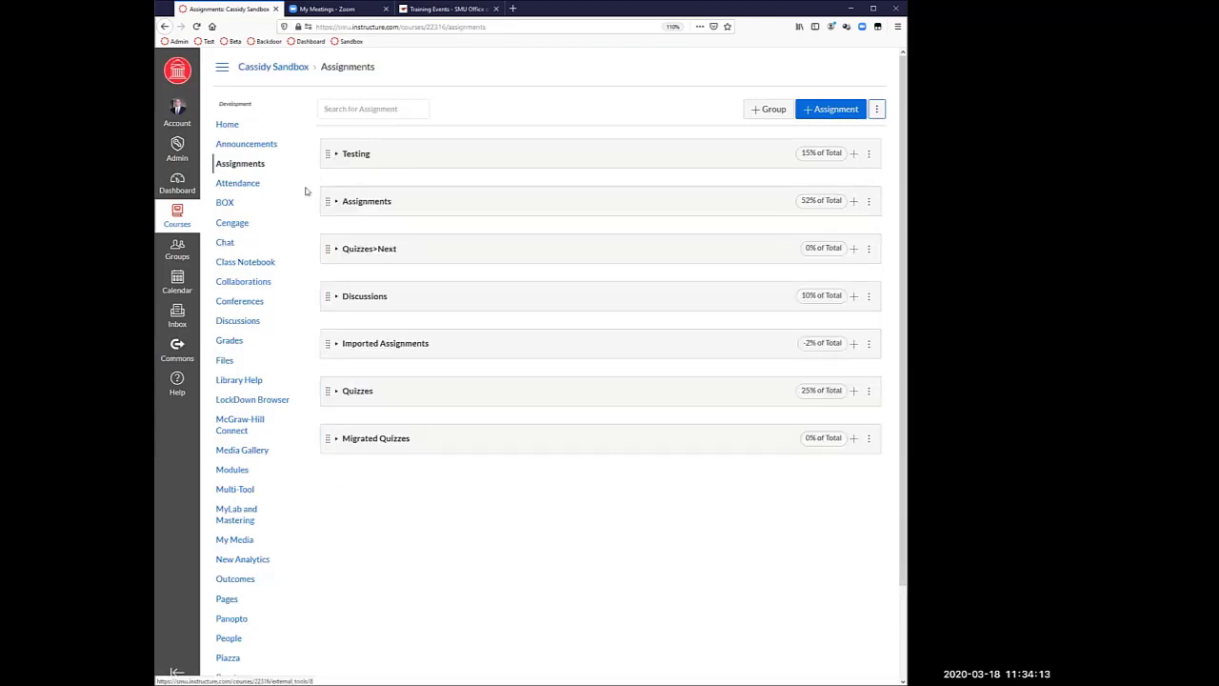
pyautogui.click(336, 156)
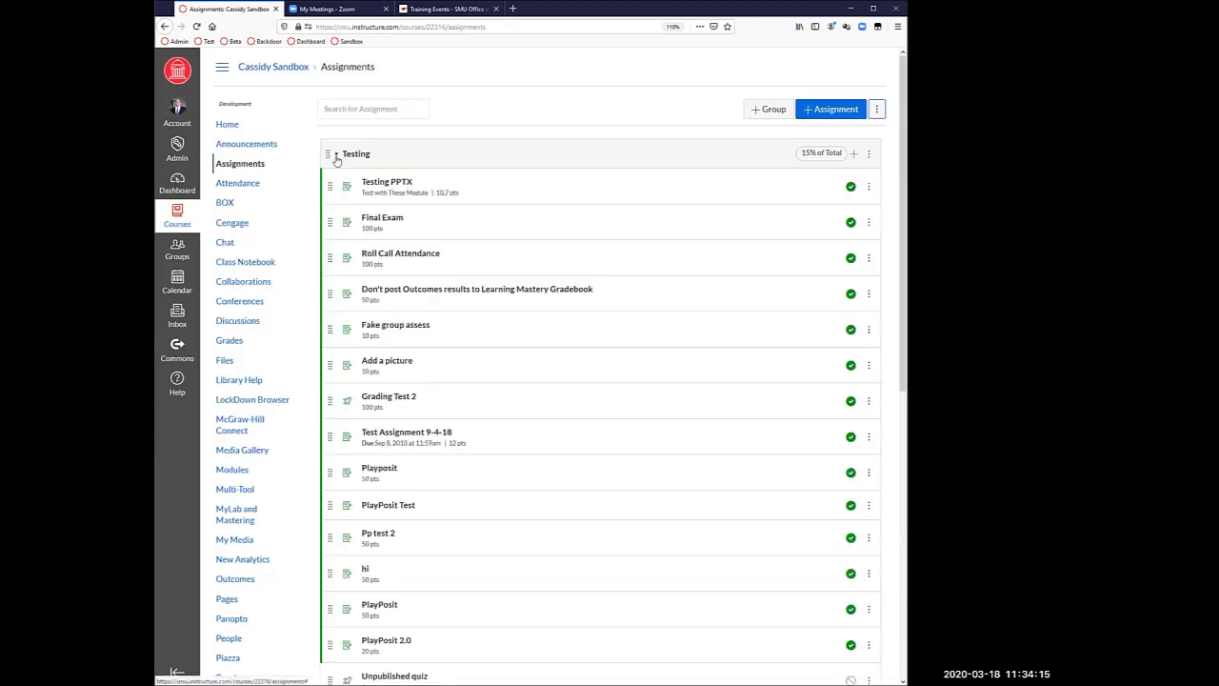
# Step: Create a new assignment and name it "Fake Training"
pyautogui.click(824, 109)
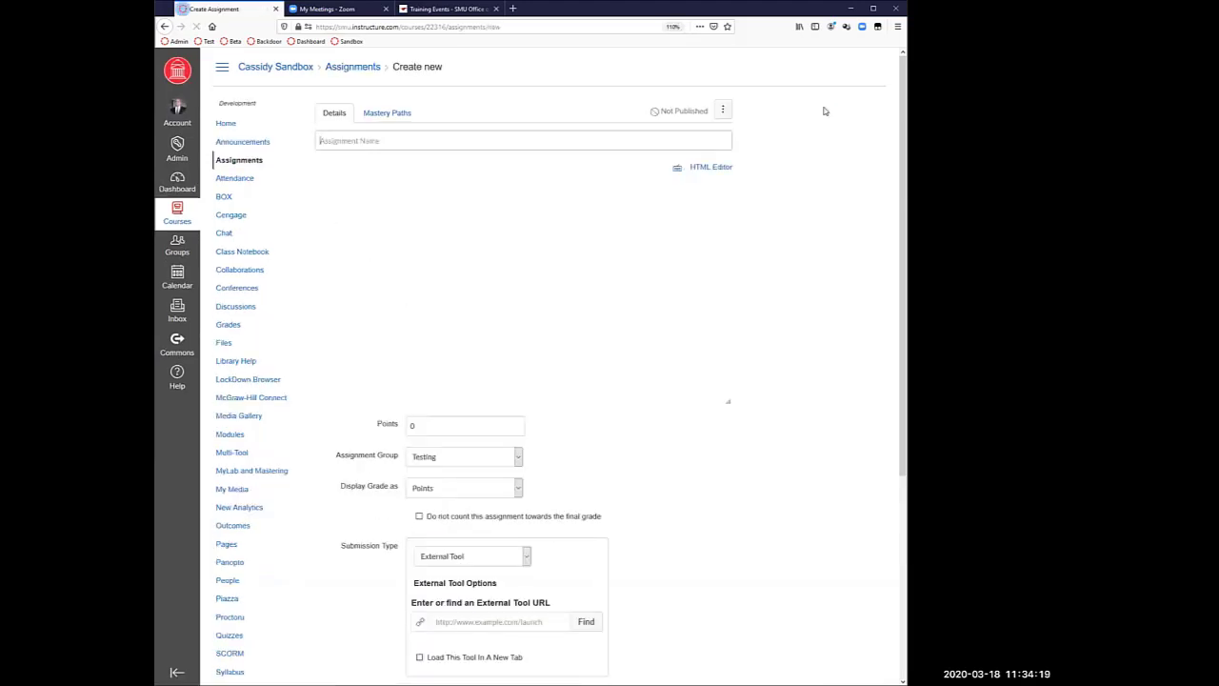
pyautogui.click(417, 141)
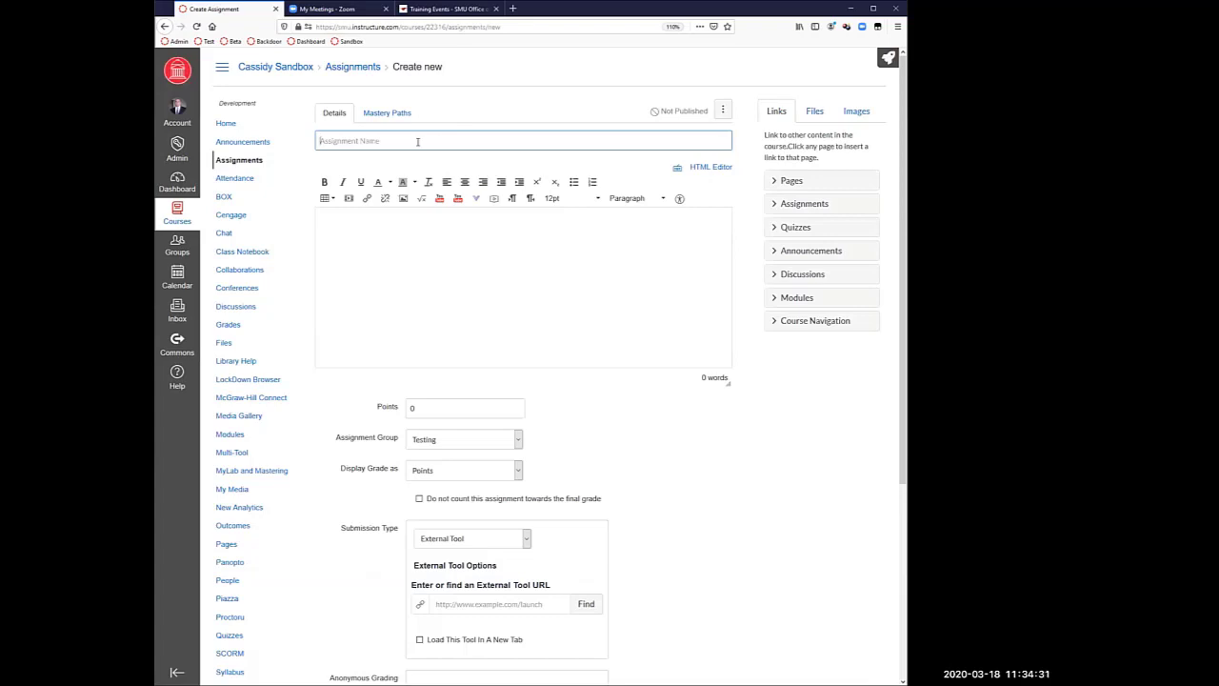
pyautogui.write('Faek As')
pyautogui.press('BackSpace')
pyautogui.press('BackSpace')
pyautogui.press('BackSpace')
pyautogui.press('BackSpace')
pyautogui.press('BackSpace')
pyautogui.write('ke Training')
# Step: Enter "Directions:" as the first line of the assignment description
pyautogui.click(453, 258)
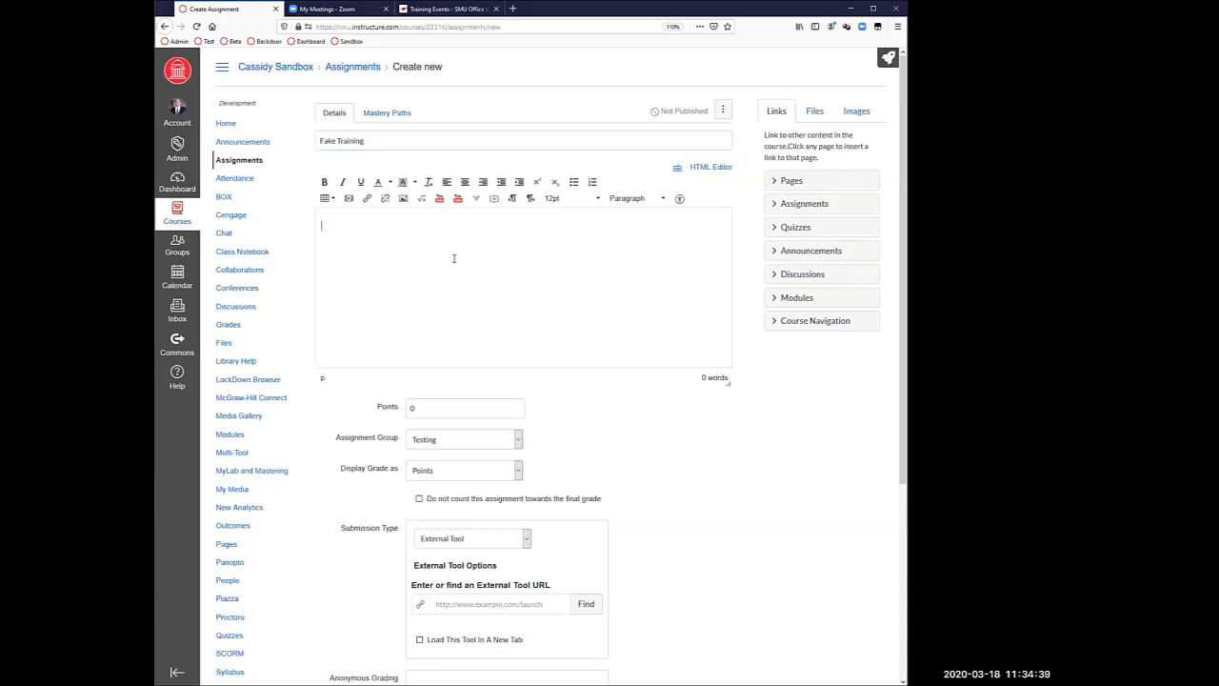
pyautogui.write('Diretion')
pyautogui.press('BackSpace')
pyautogui.press('BackSpace')
pyautogui.press('BackSpace')
pyautogui.write('tions:')
# Step: Insert a table with two rows and two columns below "Directions:" in the description
pyautogui.click(328, 201)
pyautogui.moveTo(362, 215)
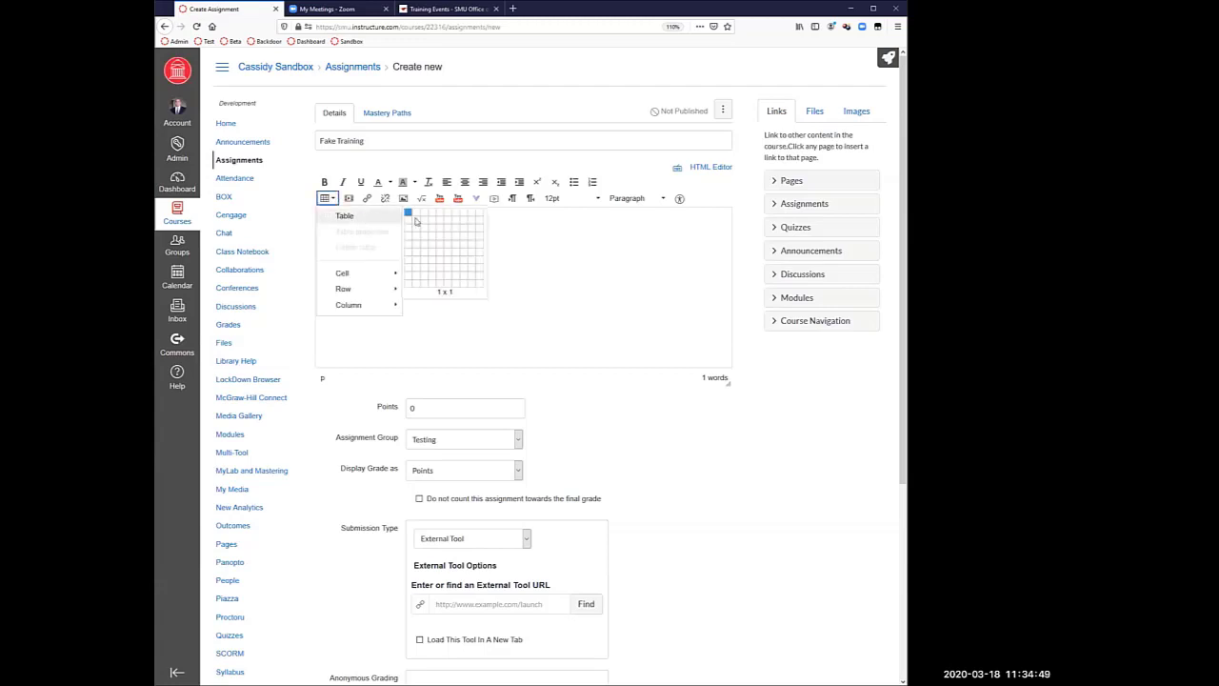
pyautogui.click(419, 220)
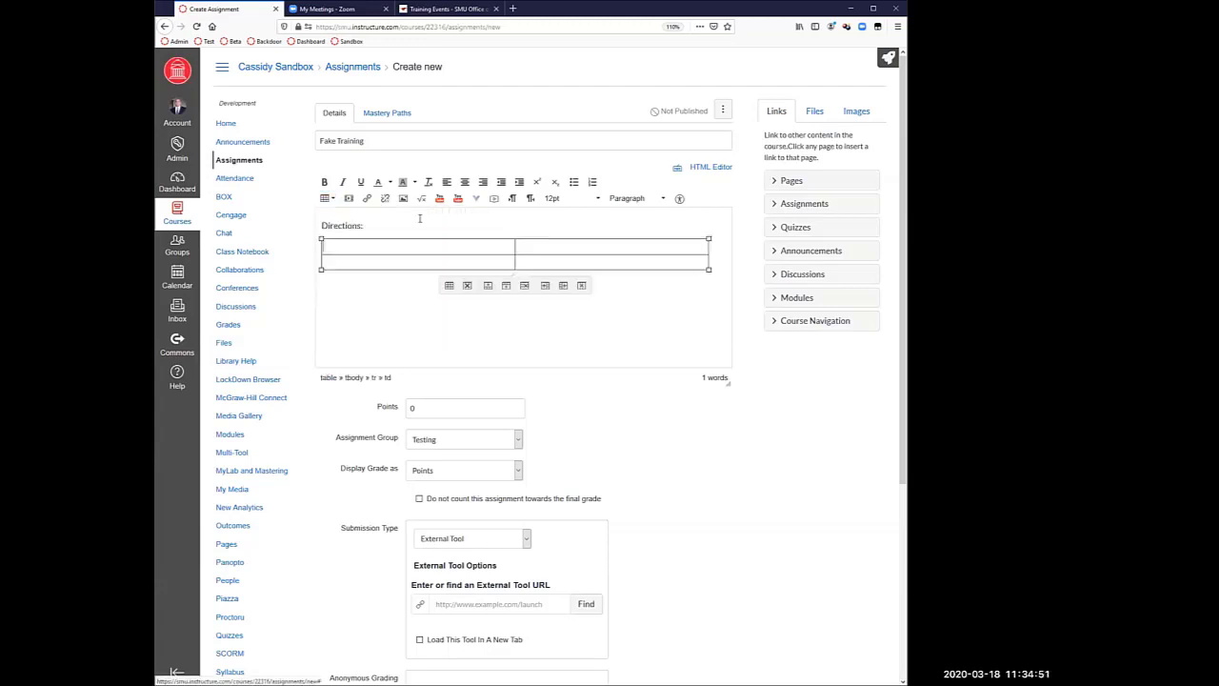
# Step: Fill the four table cells with the placeholder texts "bsdfg", "dfgdsf", "afgf" and "d"
pyautogui.write('bsdfg')
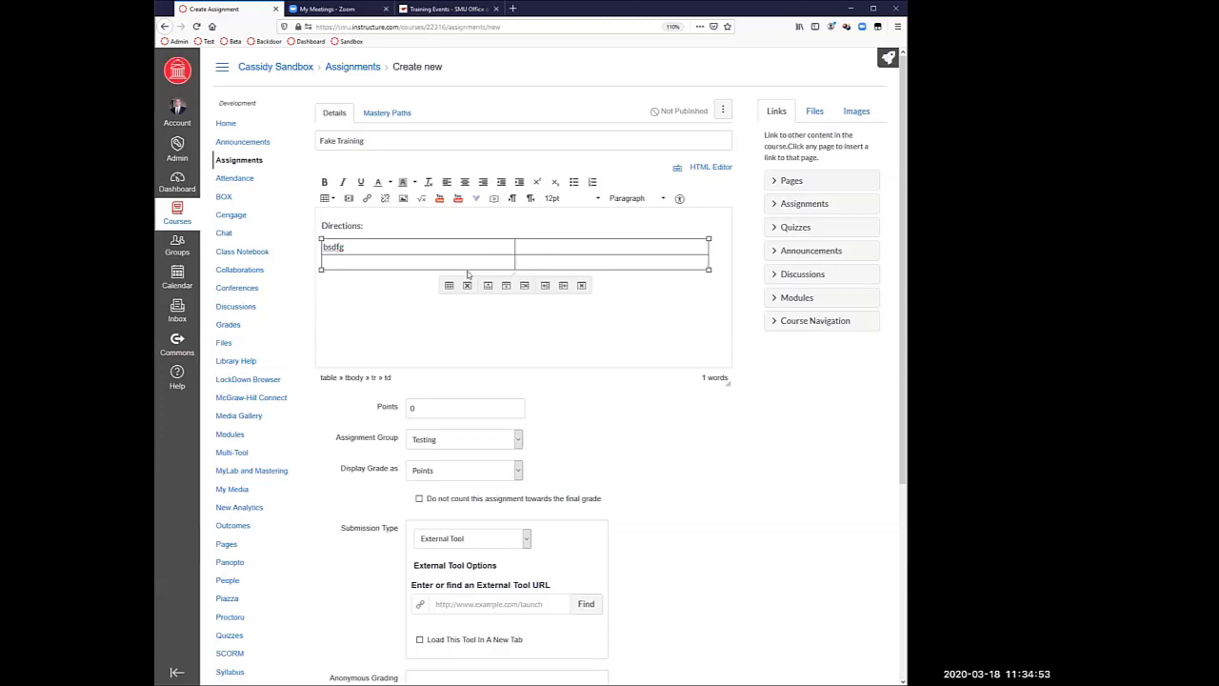
pyautogui.press('Tab')
pyautogui.write('dfgdsf')
pyautogui.press('Tab')
pyautogui.write('afgf')
pyautogui.press('Tab')
pyautogui.write('fgf')
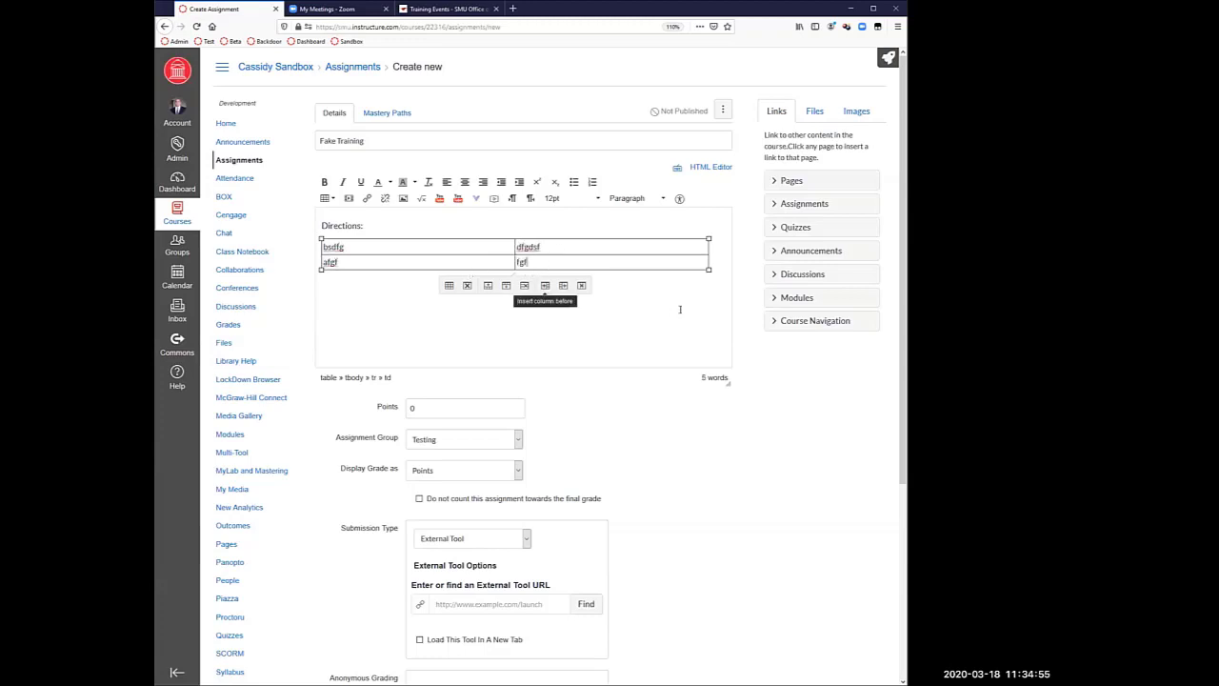
pyautogui.press('Return')
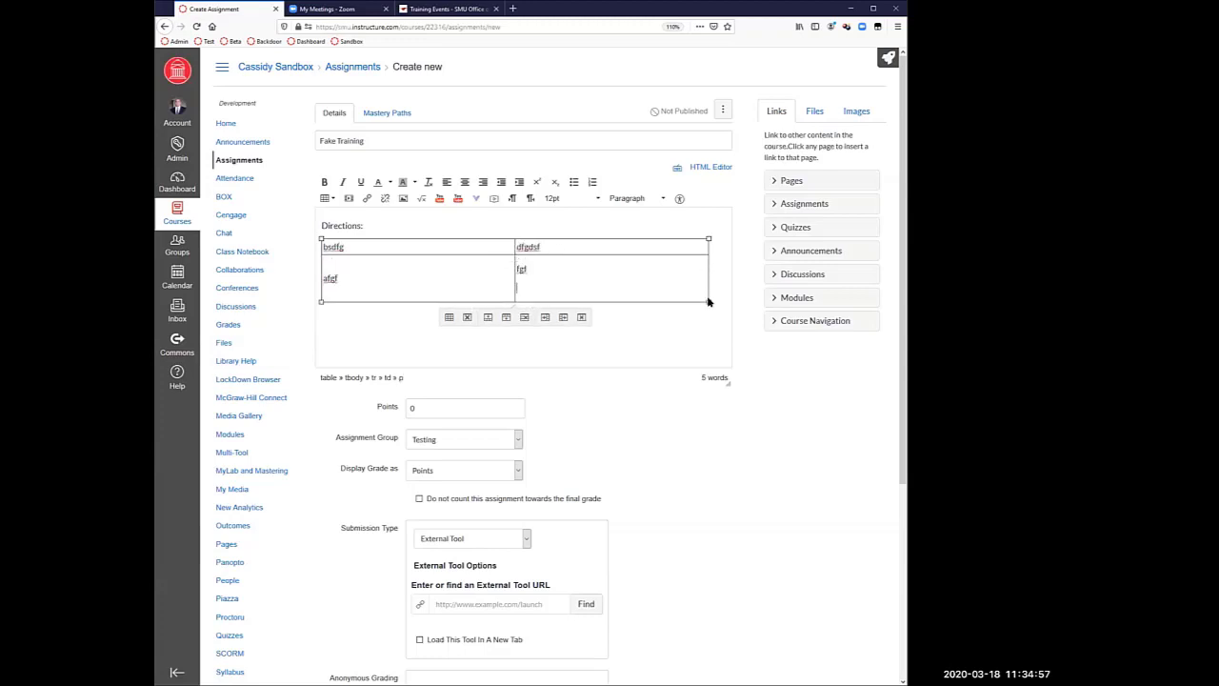
pyautogui.press('BackSpace')
pyautogui.press('BackSpace')
pyautogui.press('BackSpace')
pyautogui.press('BackSpace')
pyautogui.write('d')
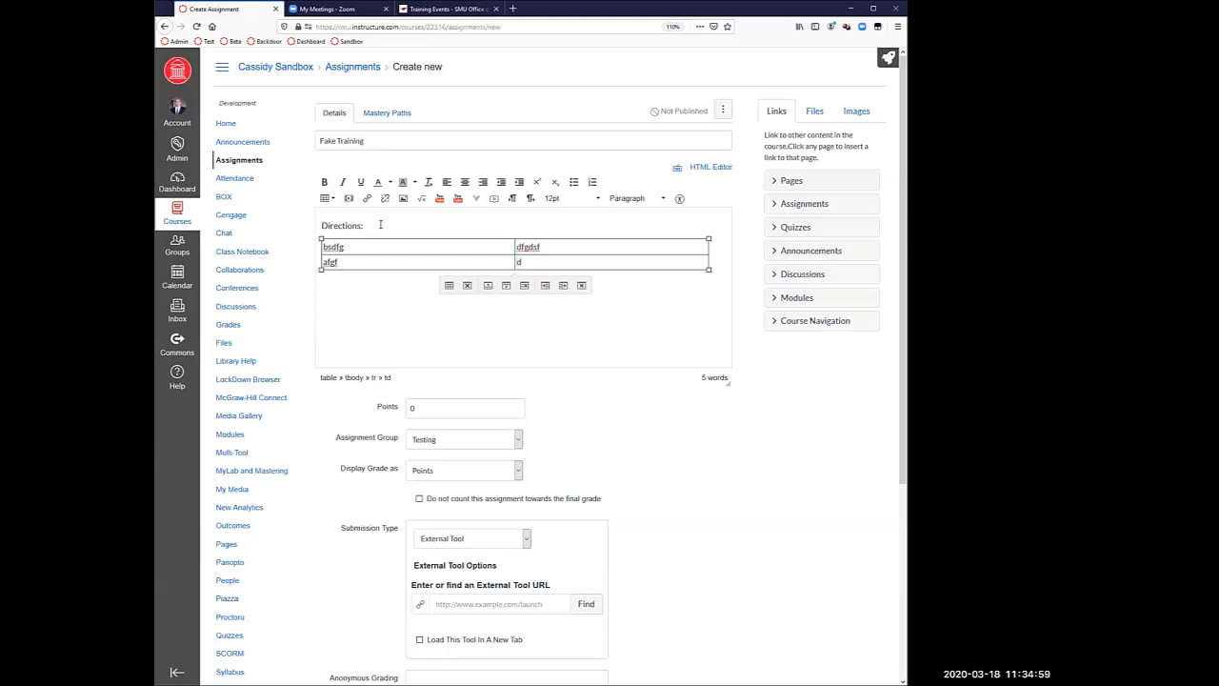
# Step: Add a new line between "Directions:" and the table, and insert a link to the copied web address there
pyautogui.click(380, 224)
pyautogui.press('Return')
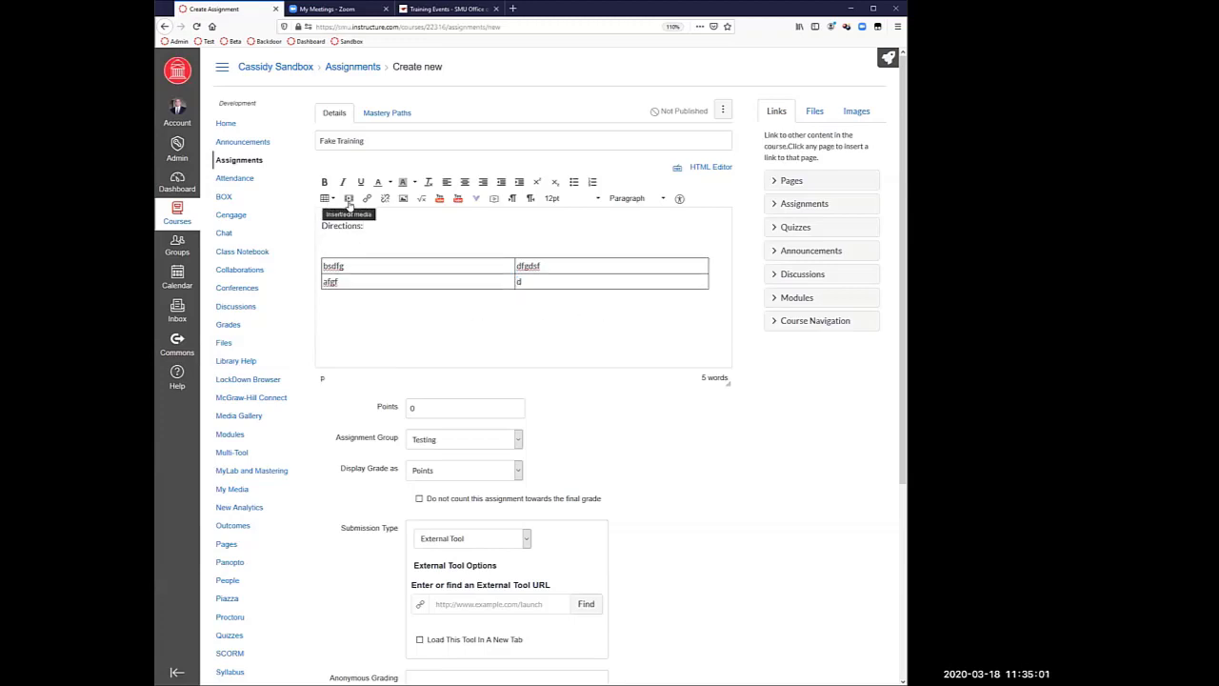
pyautogui.click(367, 198)
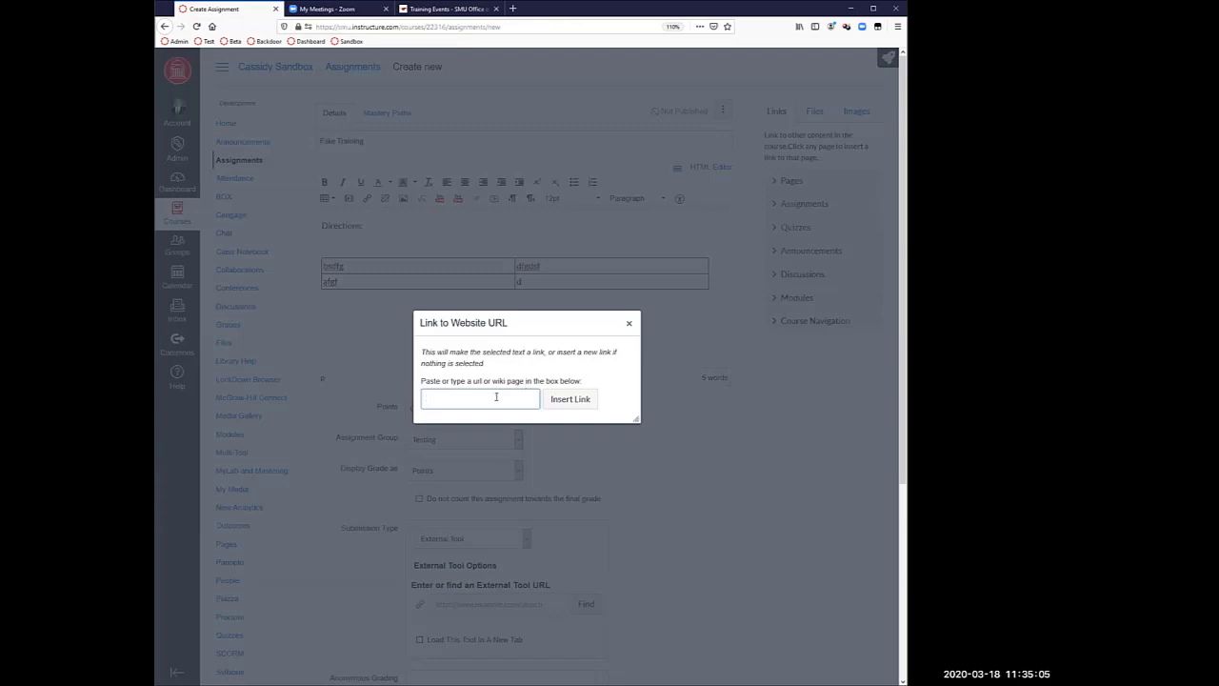
pyautogui.hotkey('ctrl', 'v')
pyautogui.click(571, 401)
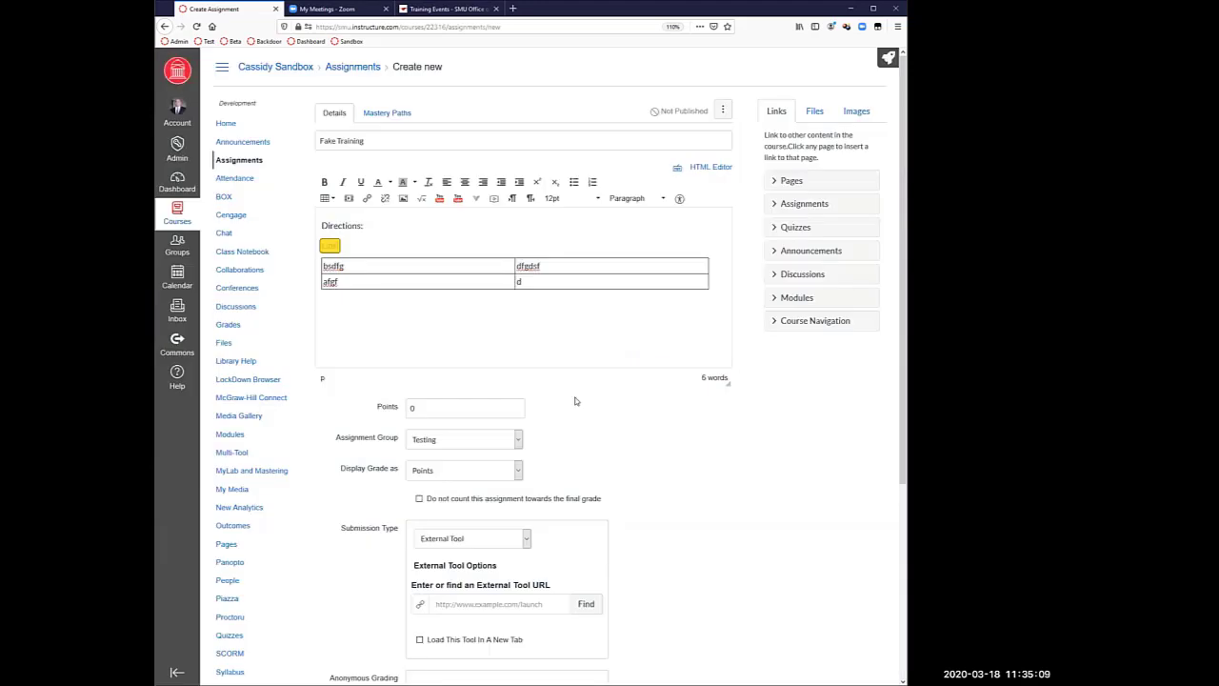
# Step: Check the URL behind the inserted link and close the link settings without changes
pyautogui.click(329, 245)
pyautogui.click(368, 198)
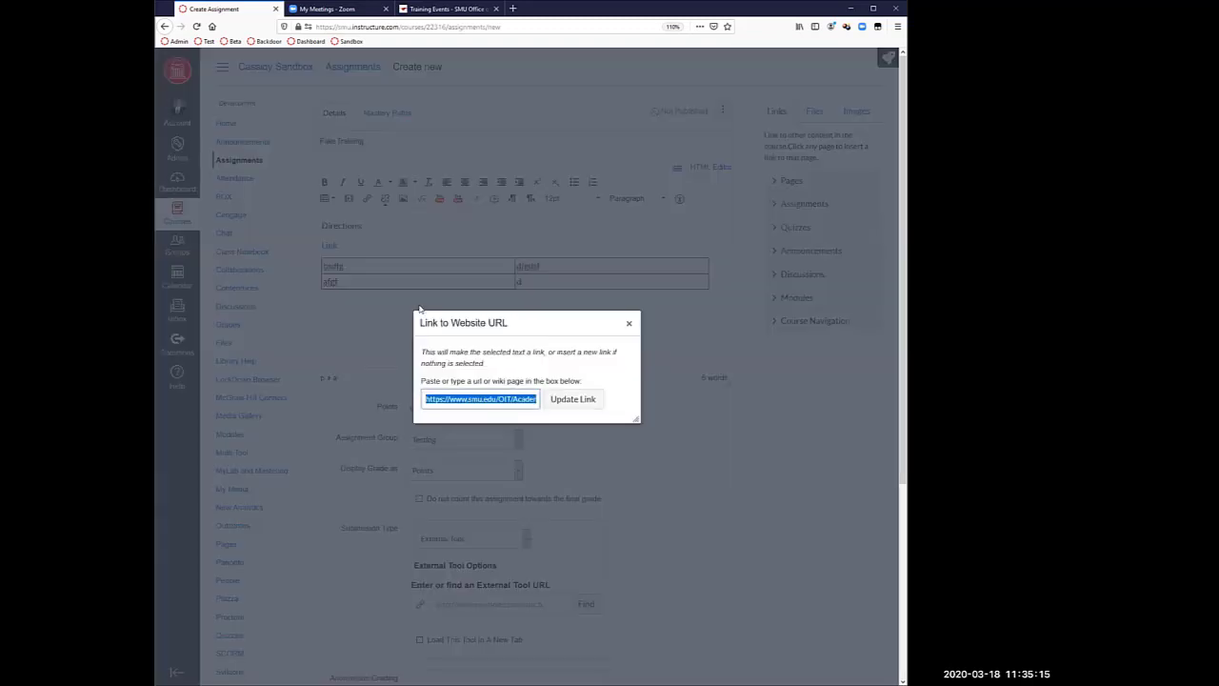
pyautogui.click(628, 325)
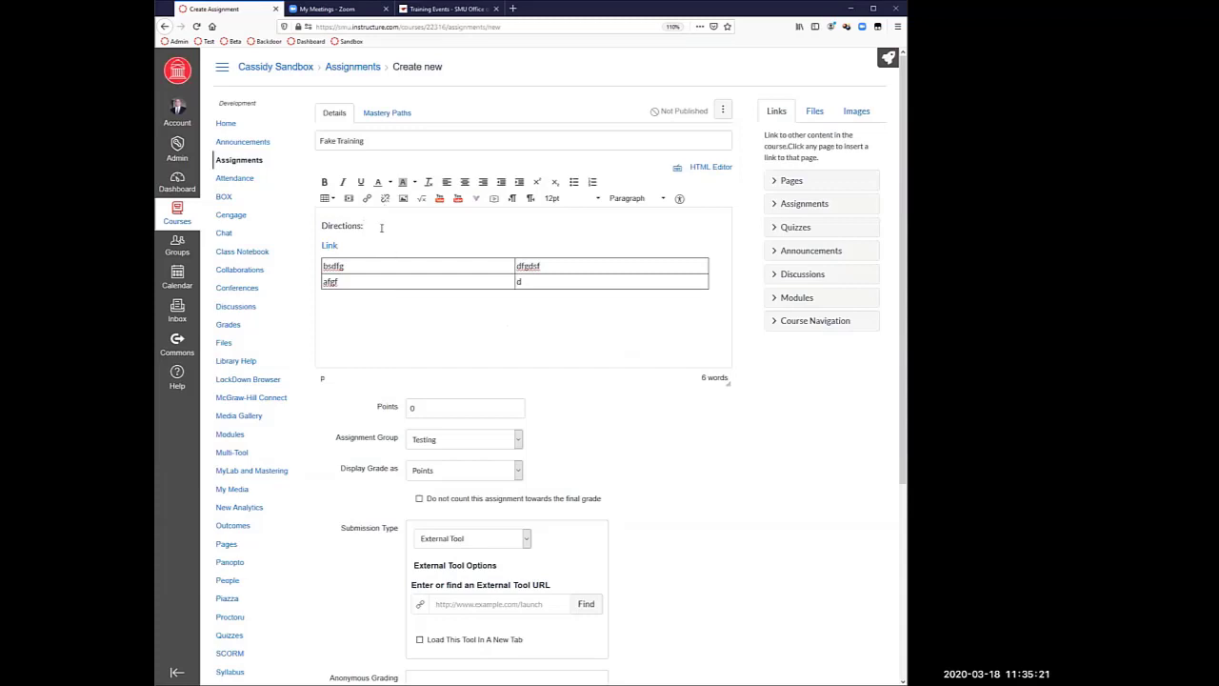
# Step: Insert SMULogoRrgb.png from the course files on a new line below "Directions:", and add an empty line above the image
pyautogui.press('Return')
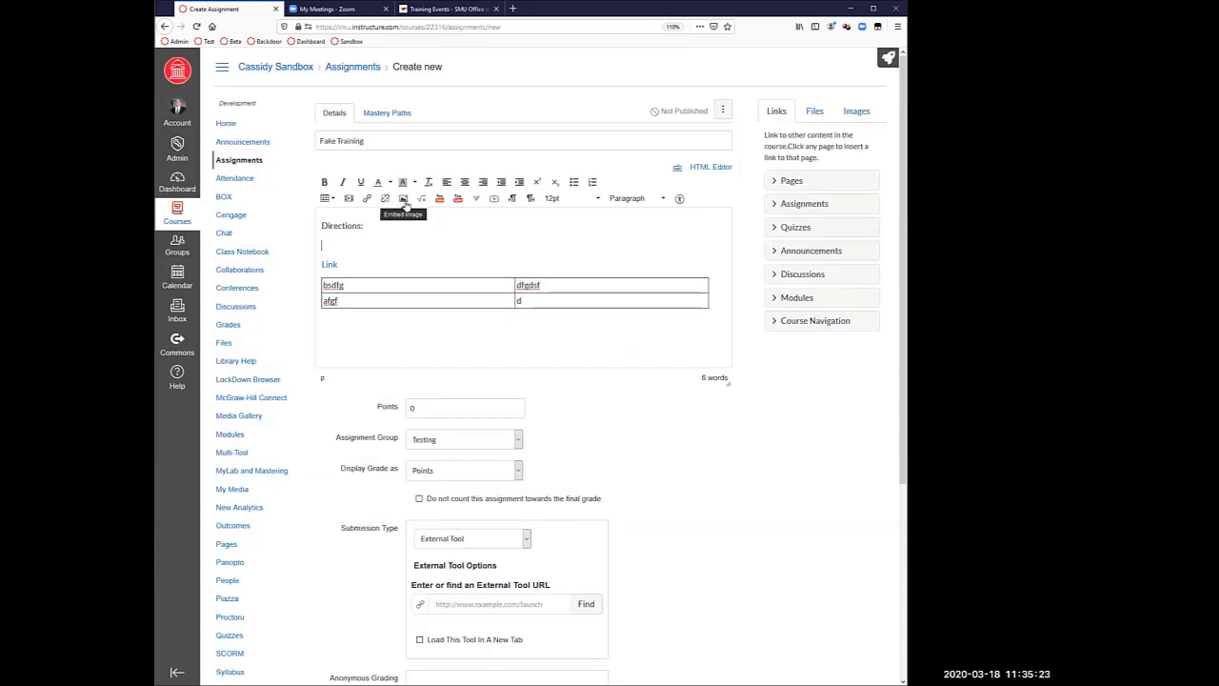
pyautogui.click(403, 199)
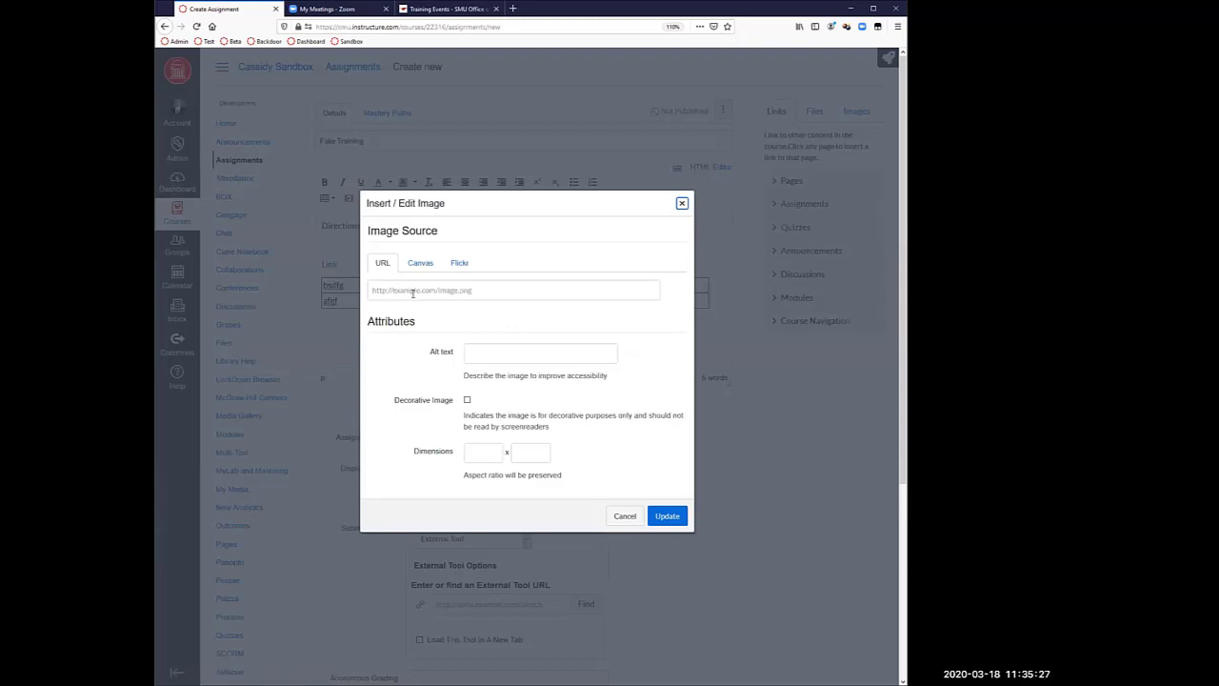
pyautogui.click(478, 352)
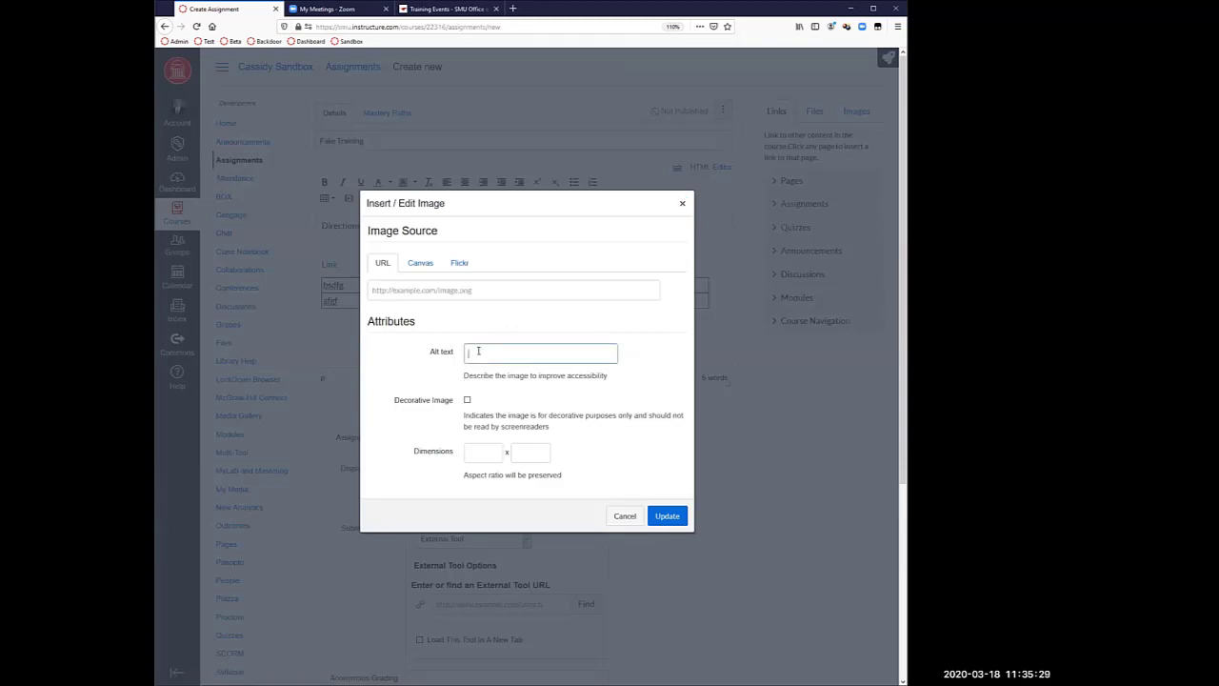
pyautogui.click(419, 263)
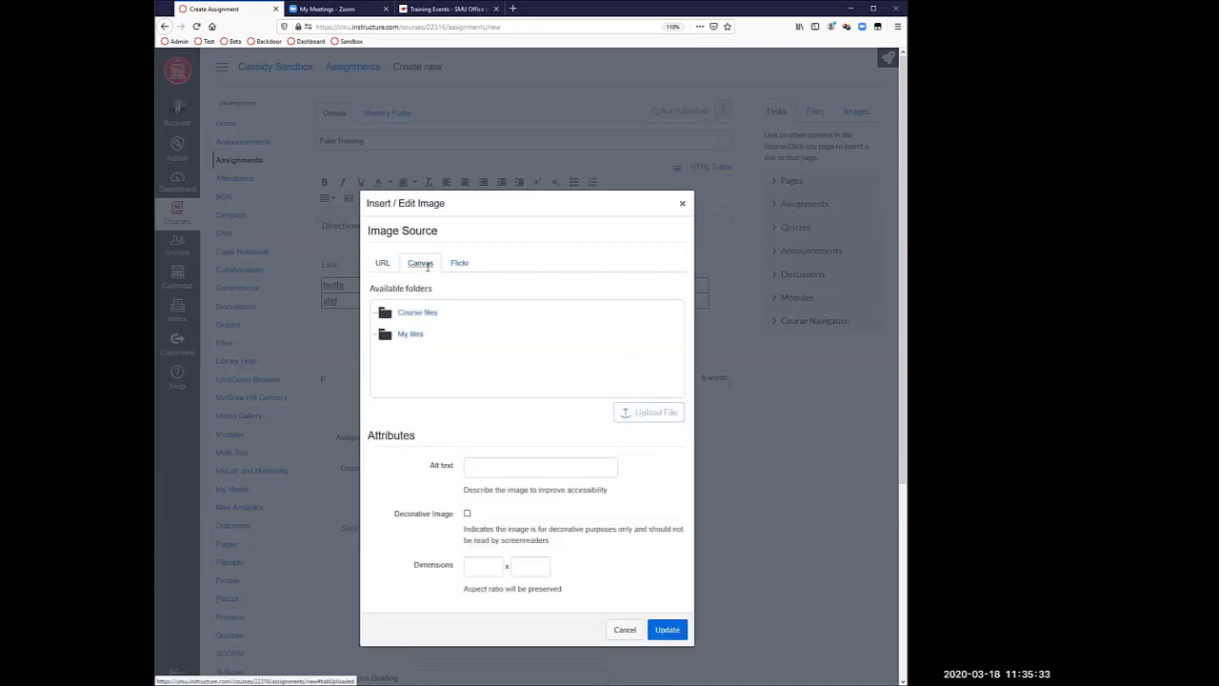
pyautogui.click(435, 314)
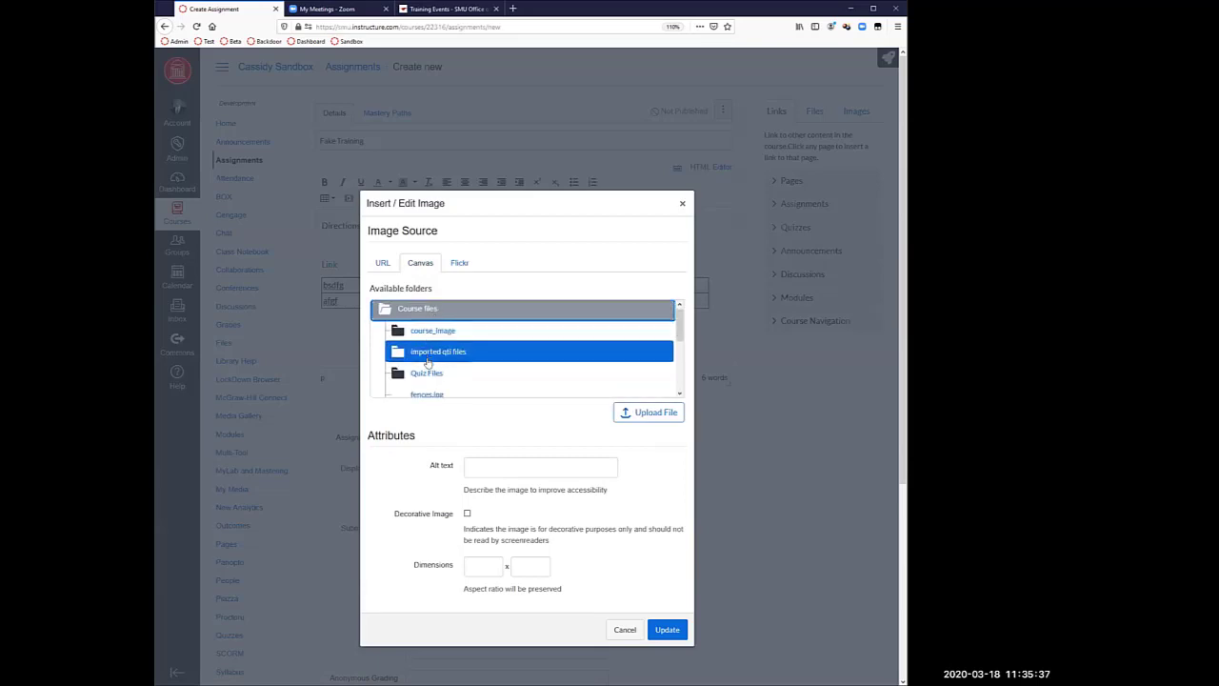
pyautogui.scroll(-5, 427, 362)
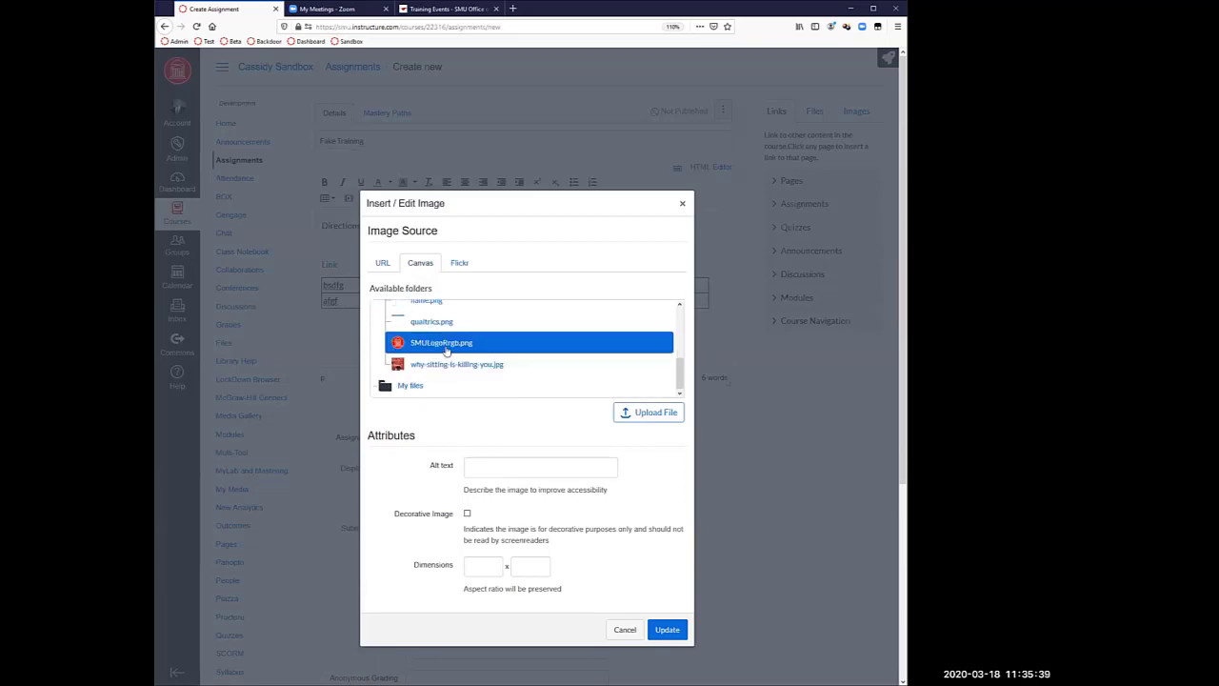
pyautogui.click(446, 350)
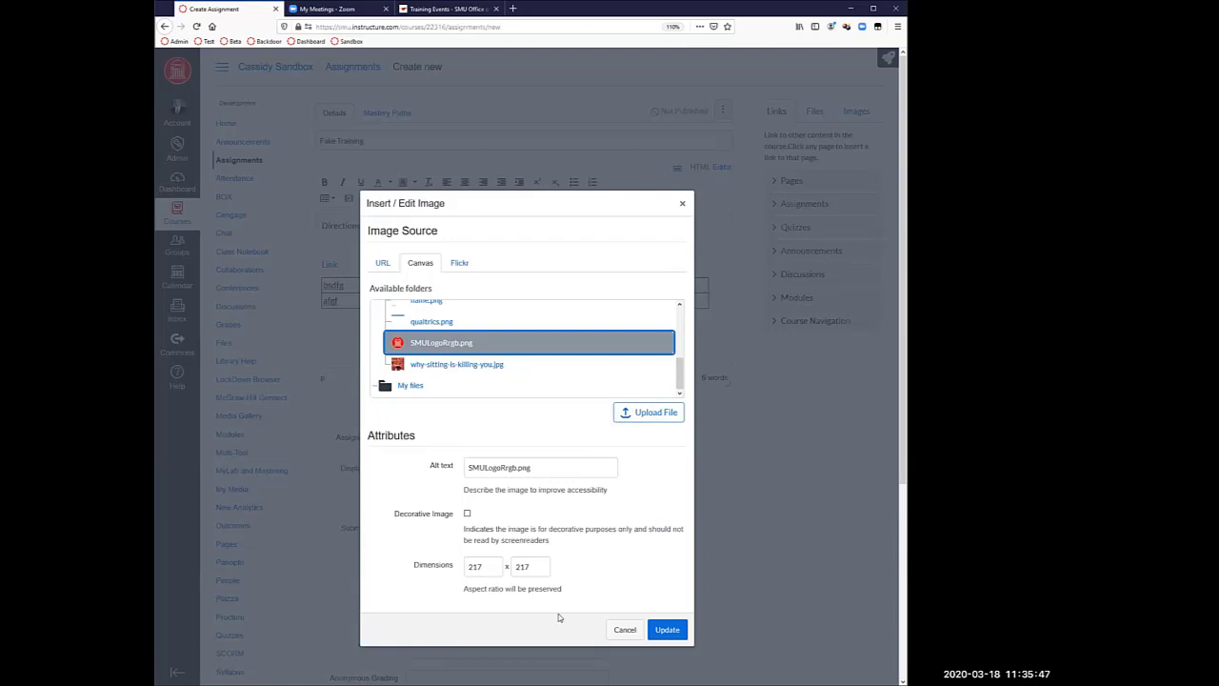
pyautogui.click(659, 632)
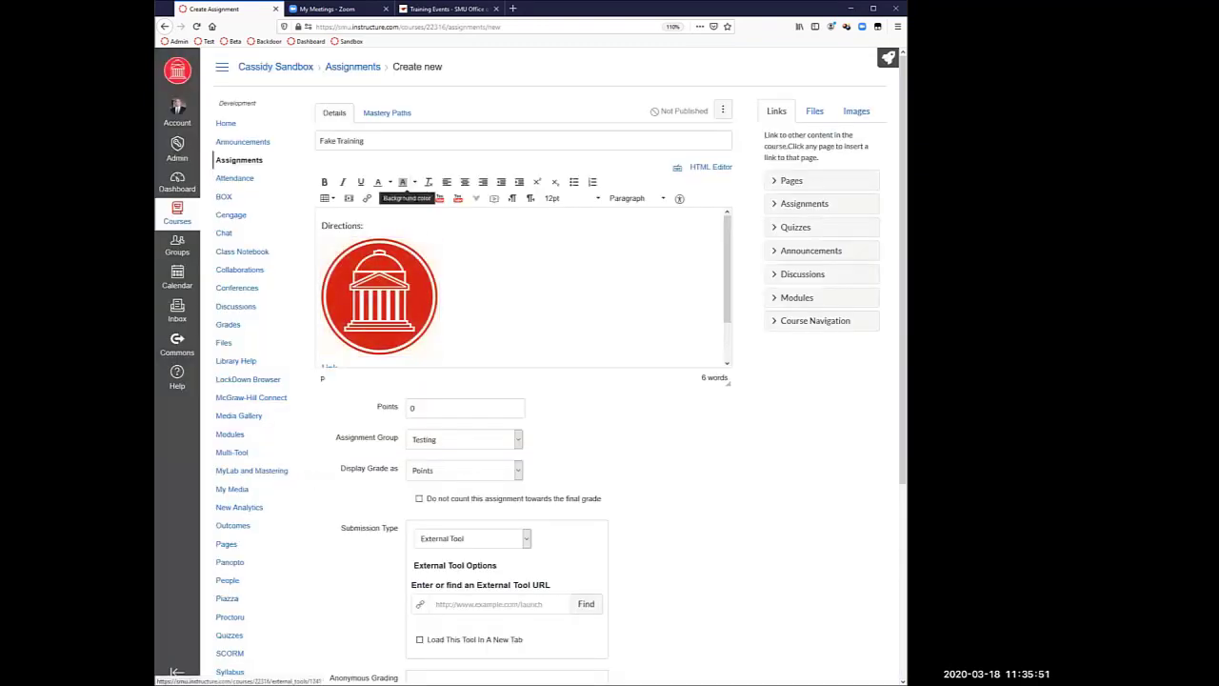
pyautogui.press('Return')
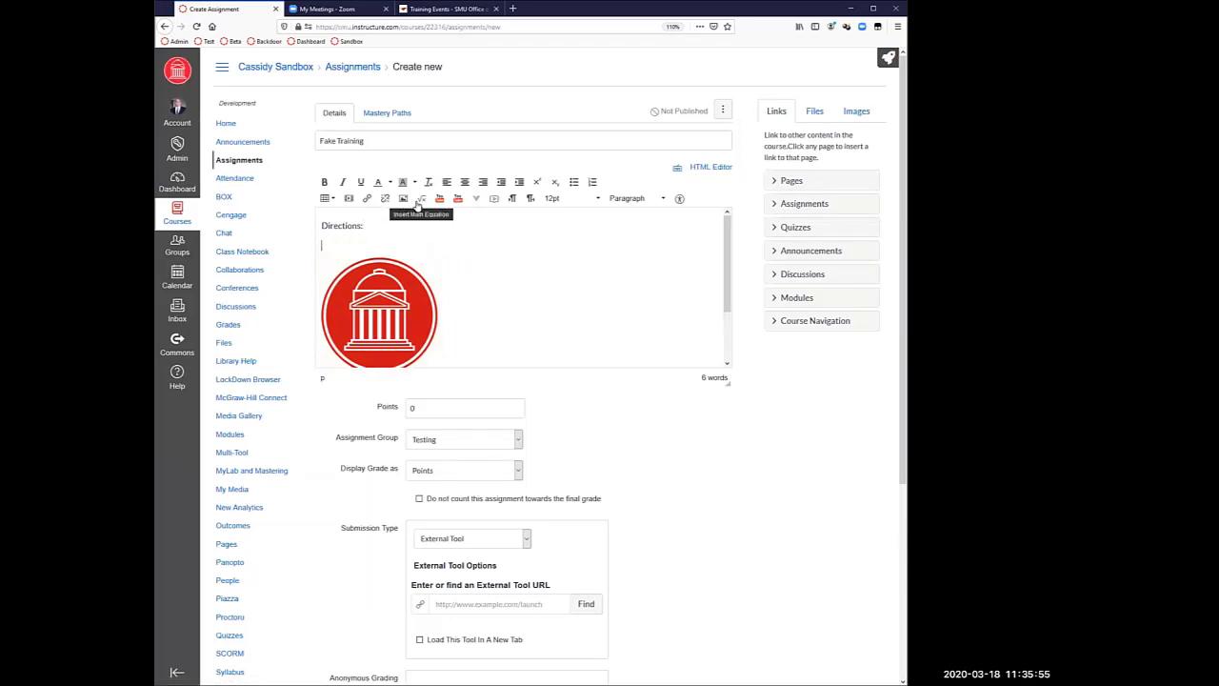
# Step: Compose a sample math equation with a square root containing product, approximately-equal and much-less-than symbols, and discard it without inserting
pyautogui.click(417, 202)
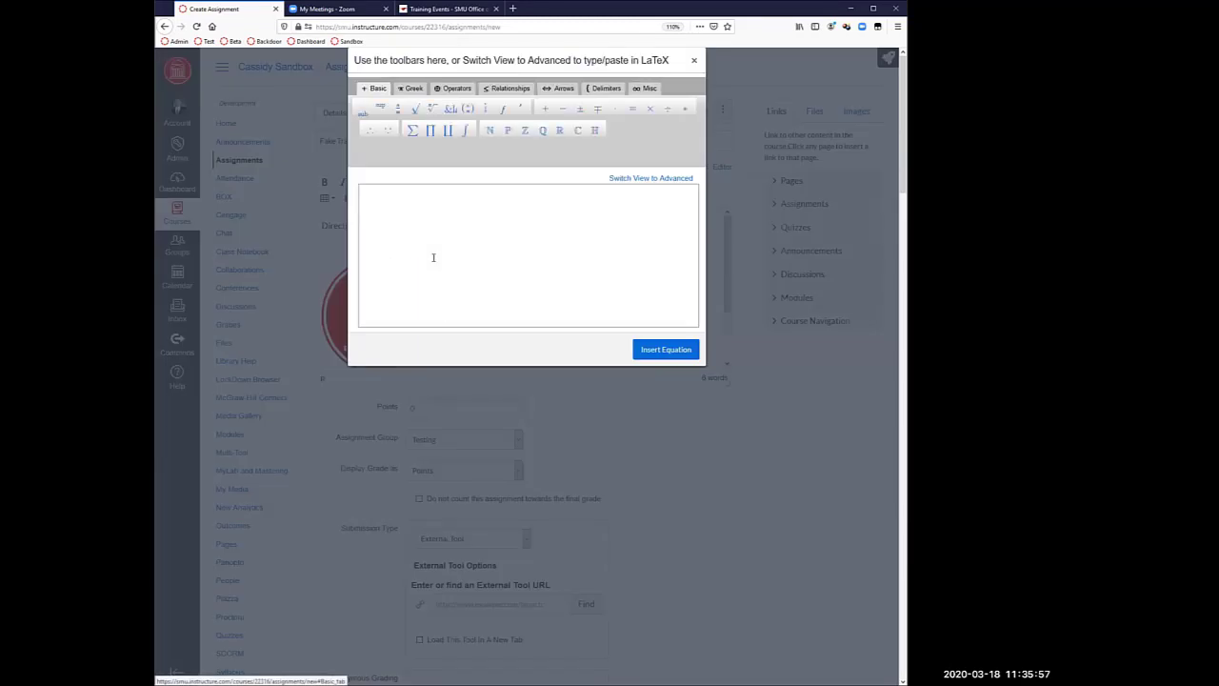
pyautogui.click(415, 108)
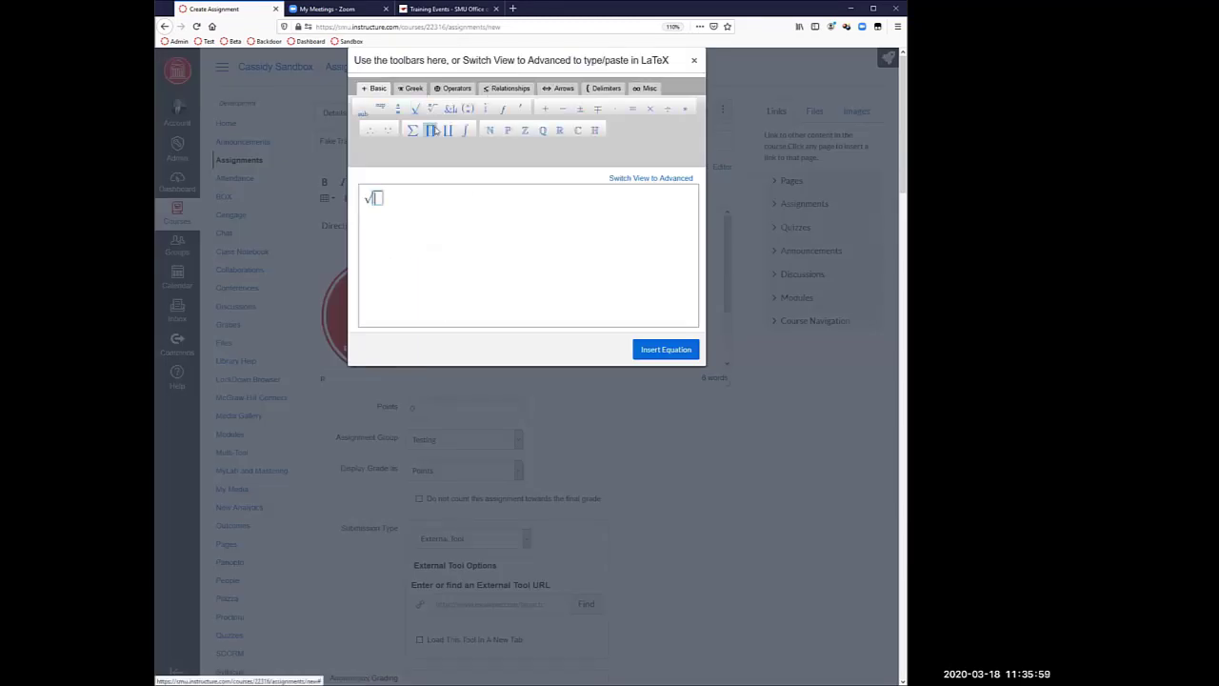
pyautogui.click(430, 129)
pyautogui.click(505, 88)
pyautogui.click(503, 107)
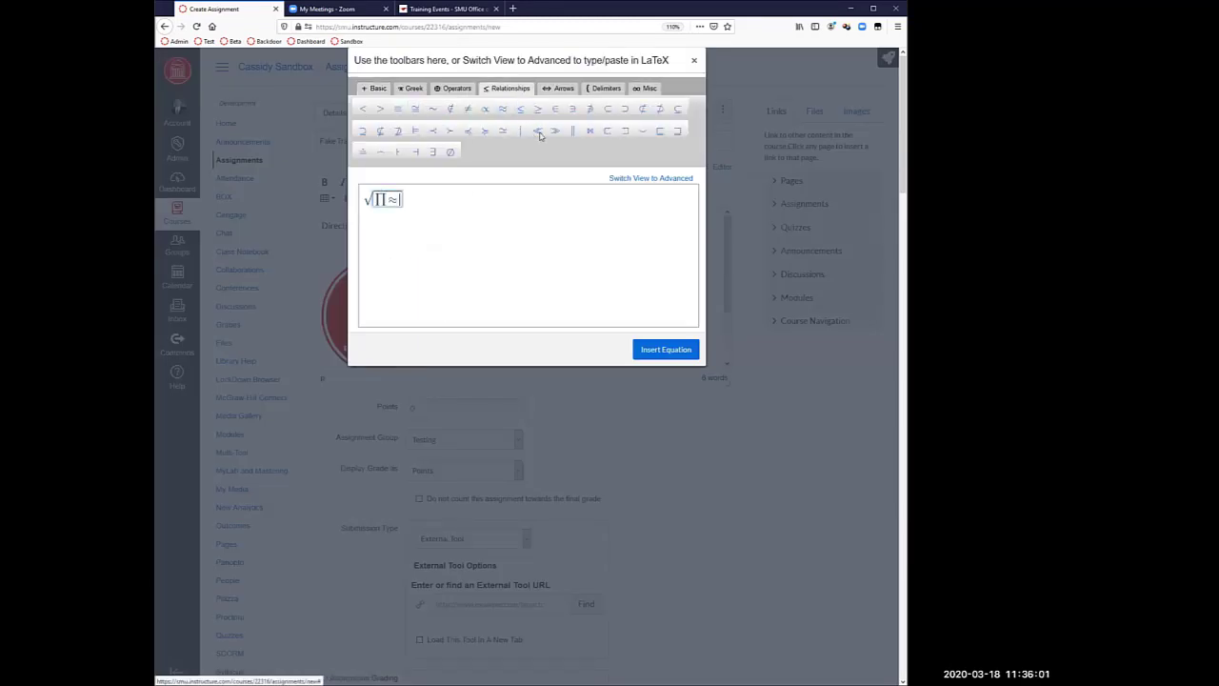
pyautogui.click(538, 131)
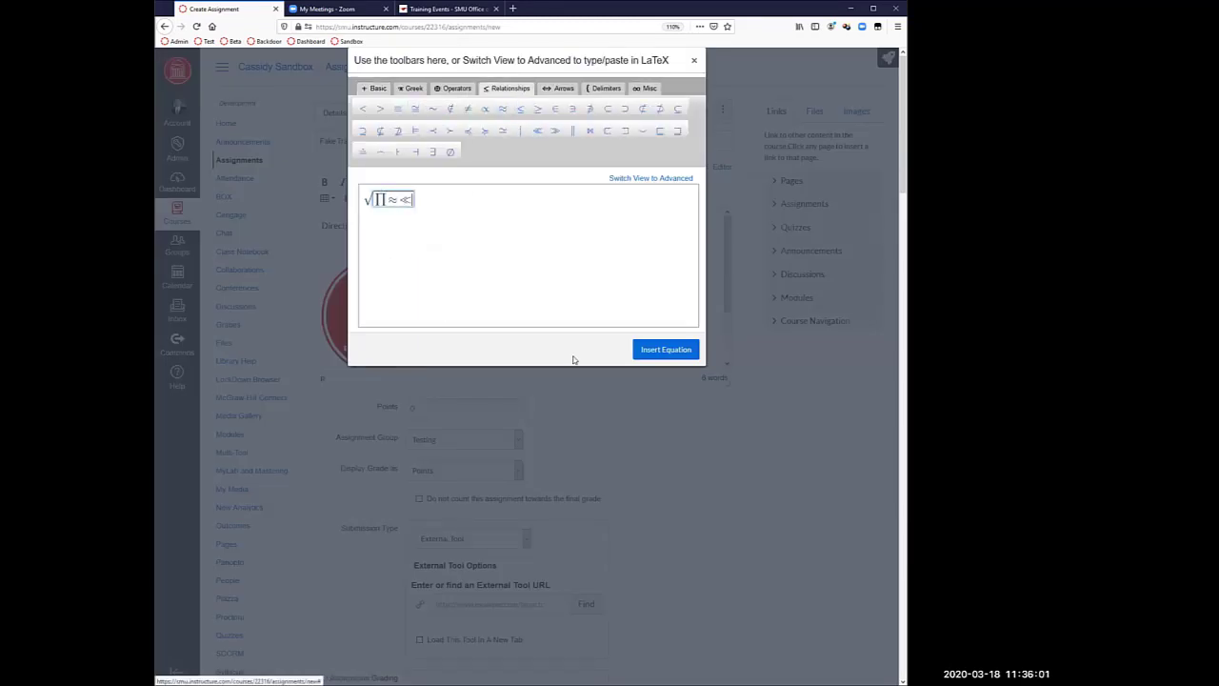
pyautogui.click(695, 61)
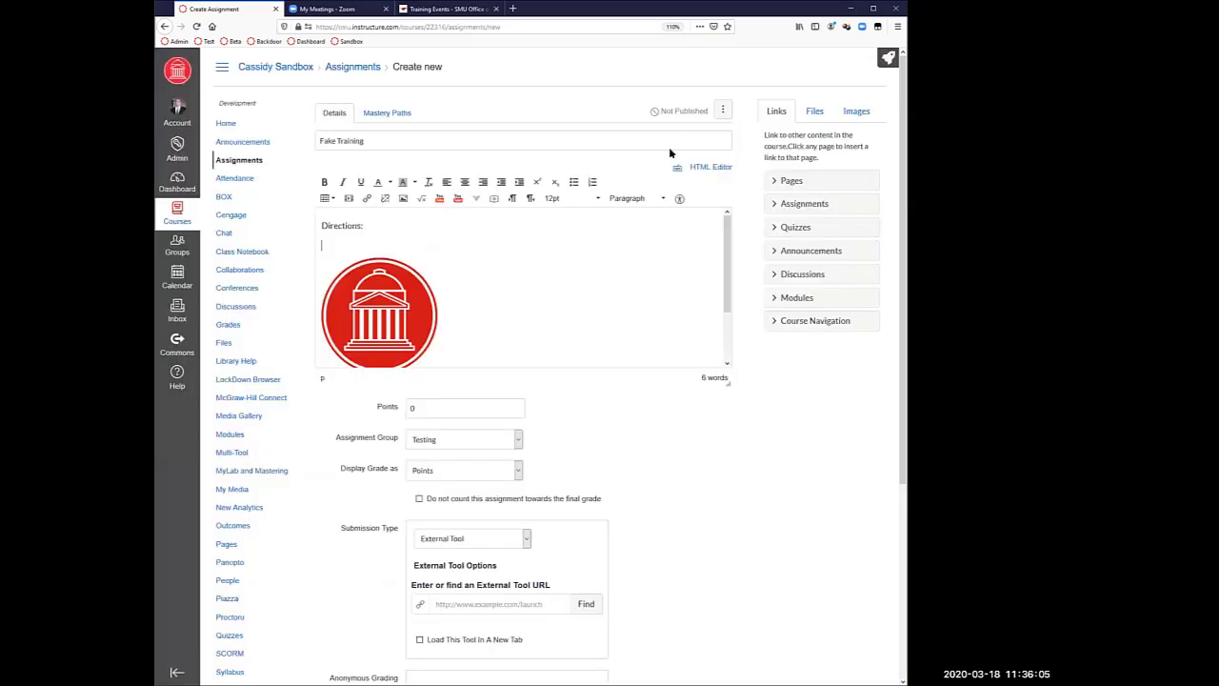
# Step: Look at the YouTube Uploader tool and close it without adding a video
pyautogui.click(456, 199)
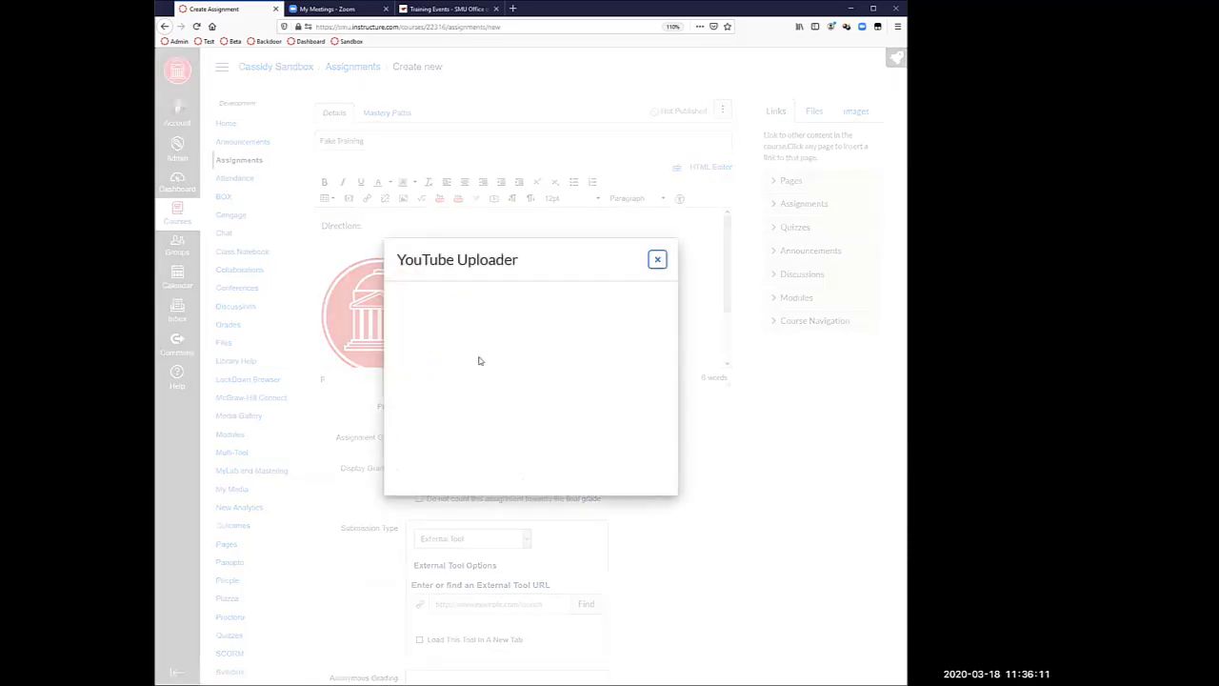
pyautogui.click(657, 262)
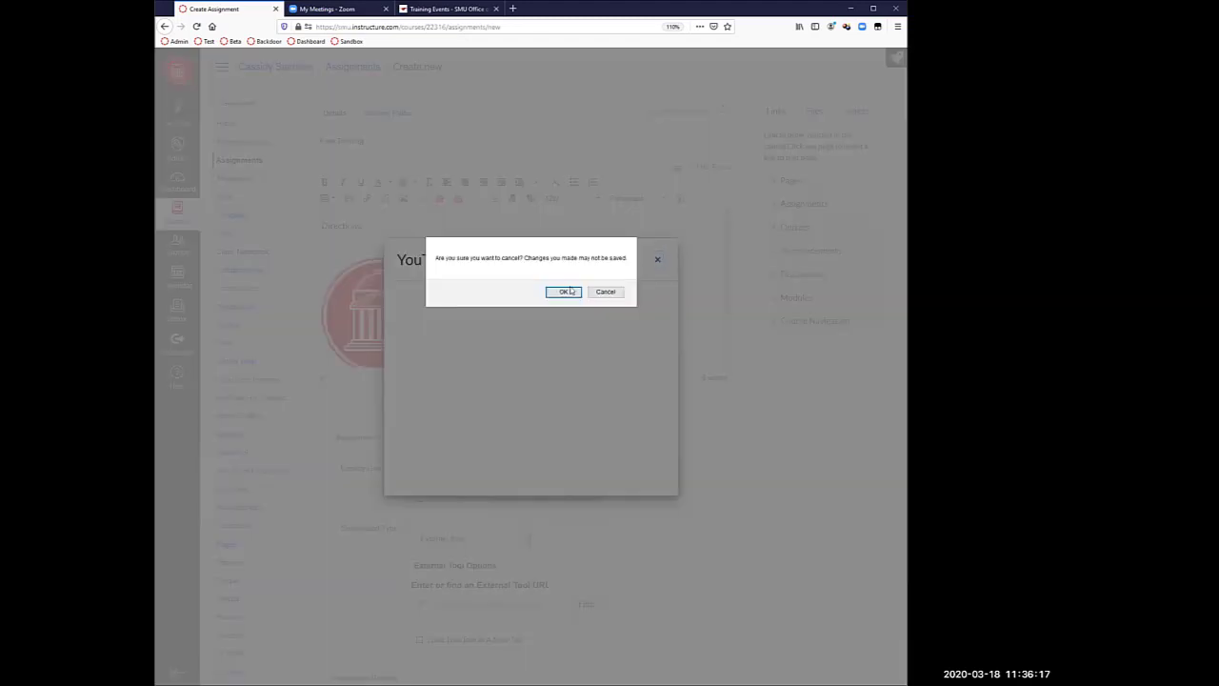
pyautogui.click(598, 296)
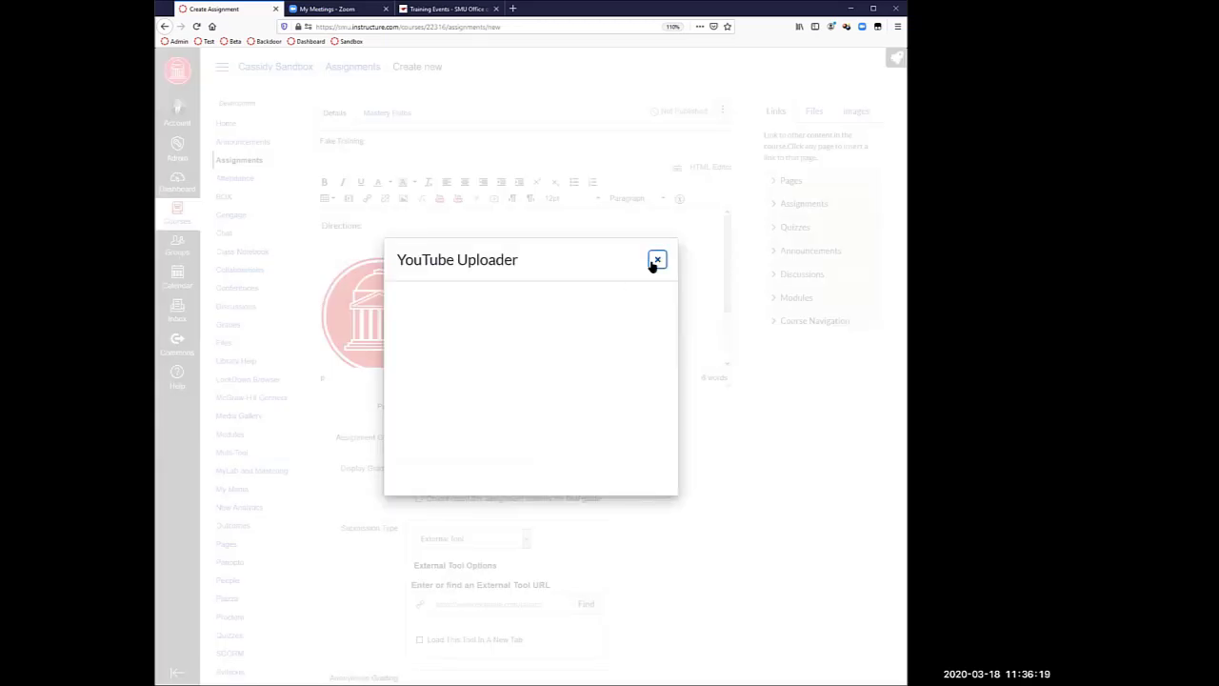
pyautogui.click(656, 260)
pyautogui.click(561, 291)
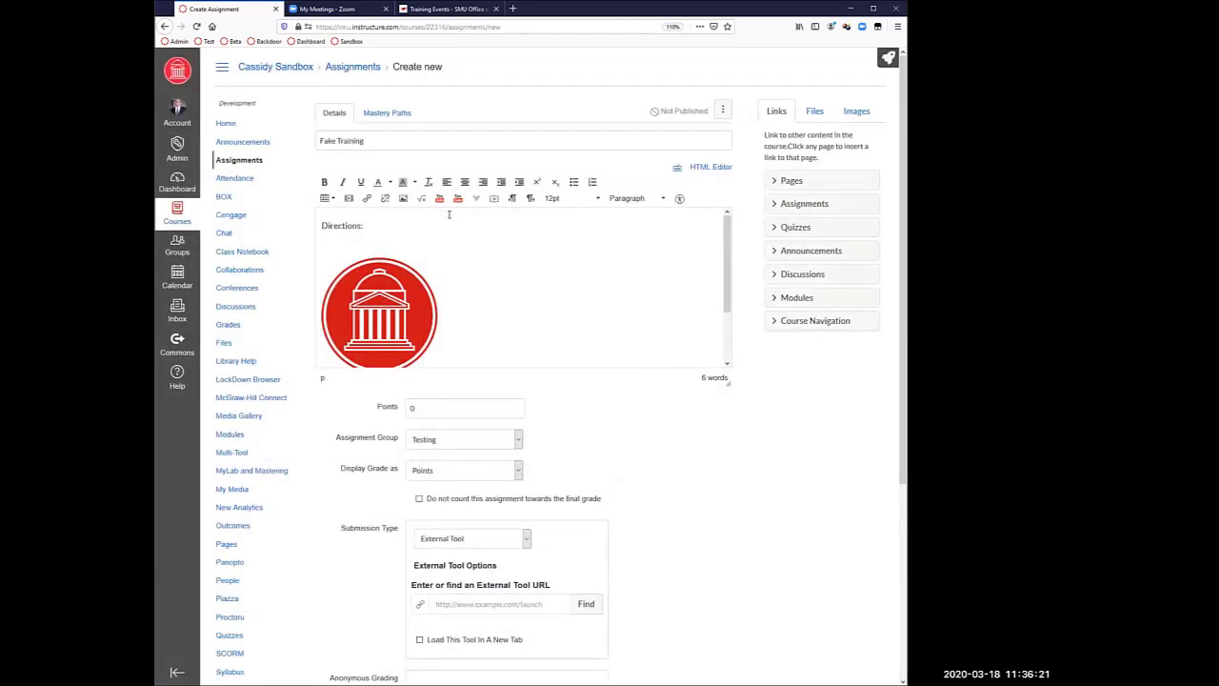
# Step: Search YouTube for "puppies" from the description editor, browse the videos, and close the search without embedding any
pyautogui.click(440, 198)
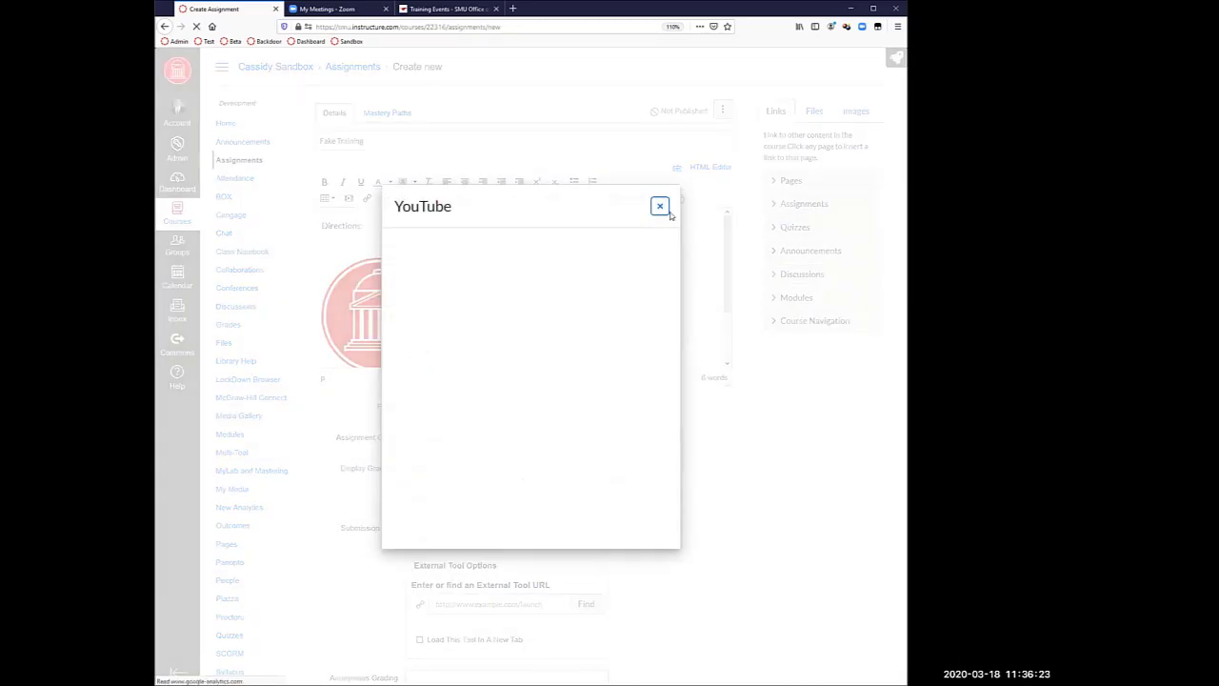
pyautogui.click(614, 244)
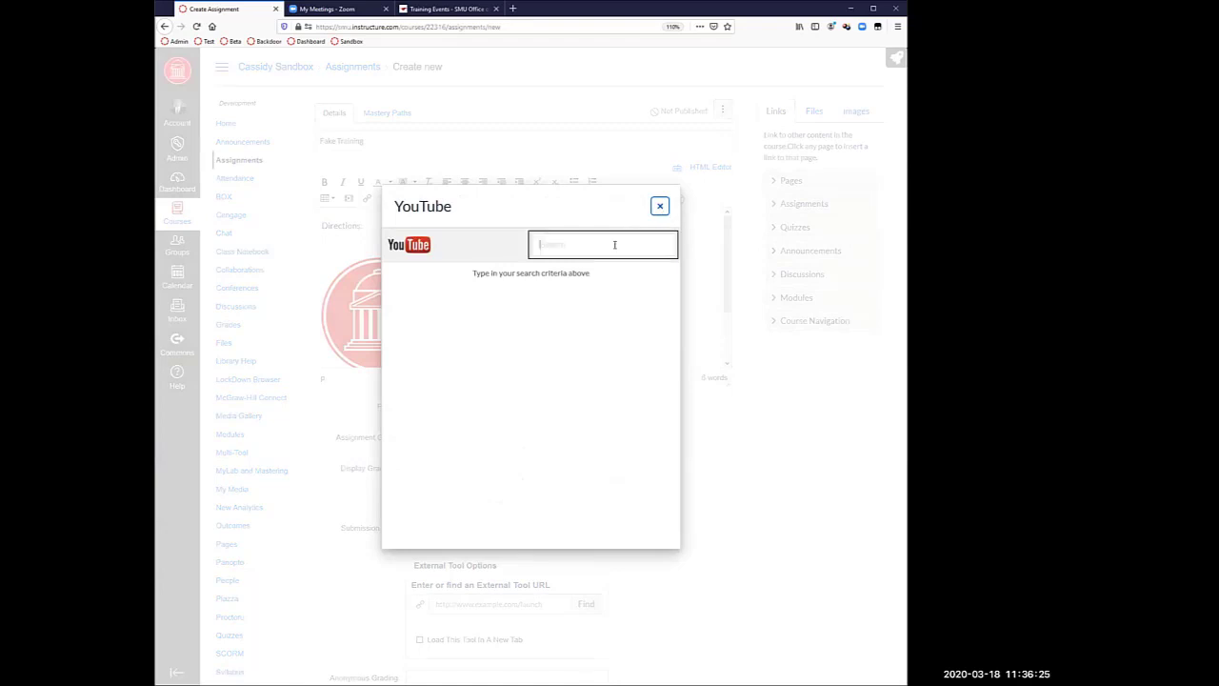
pyautogui.write('puppies')
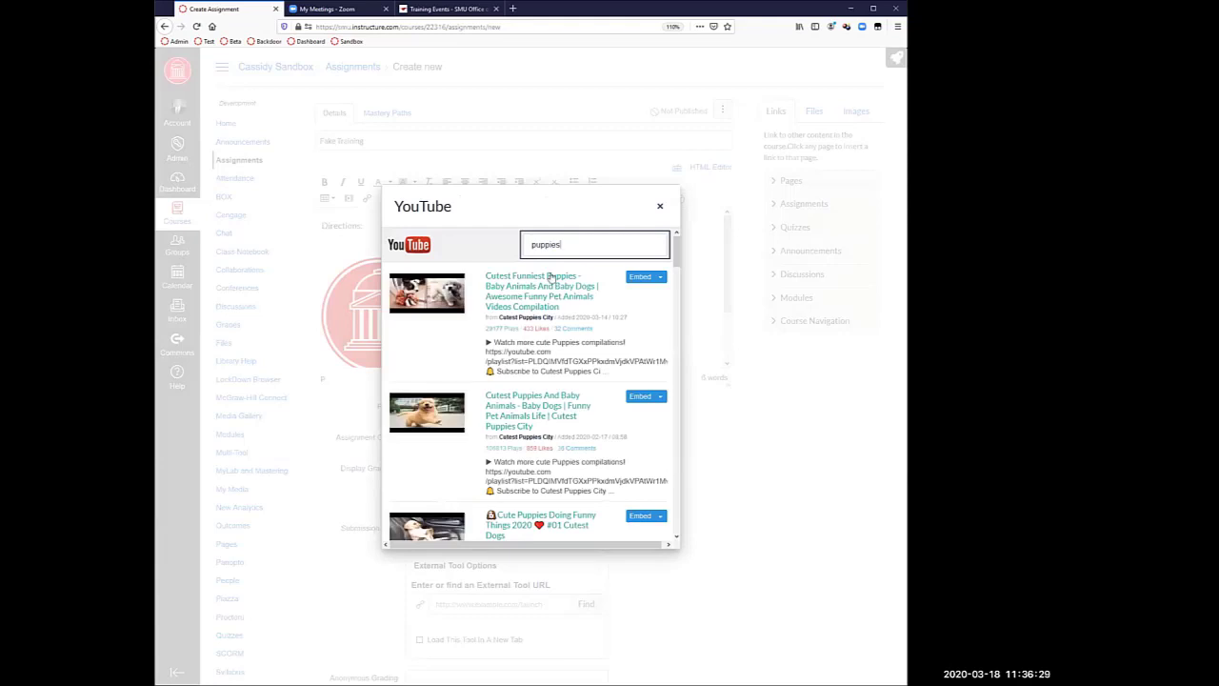
pyautogui.scroll(-5, 487, 508)
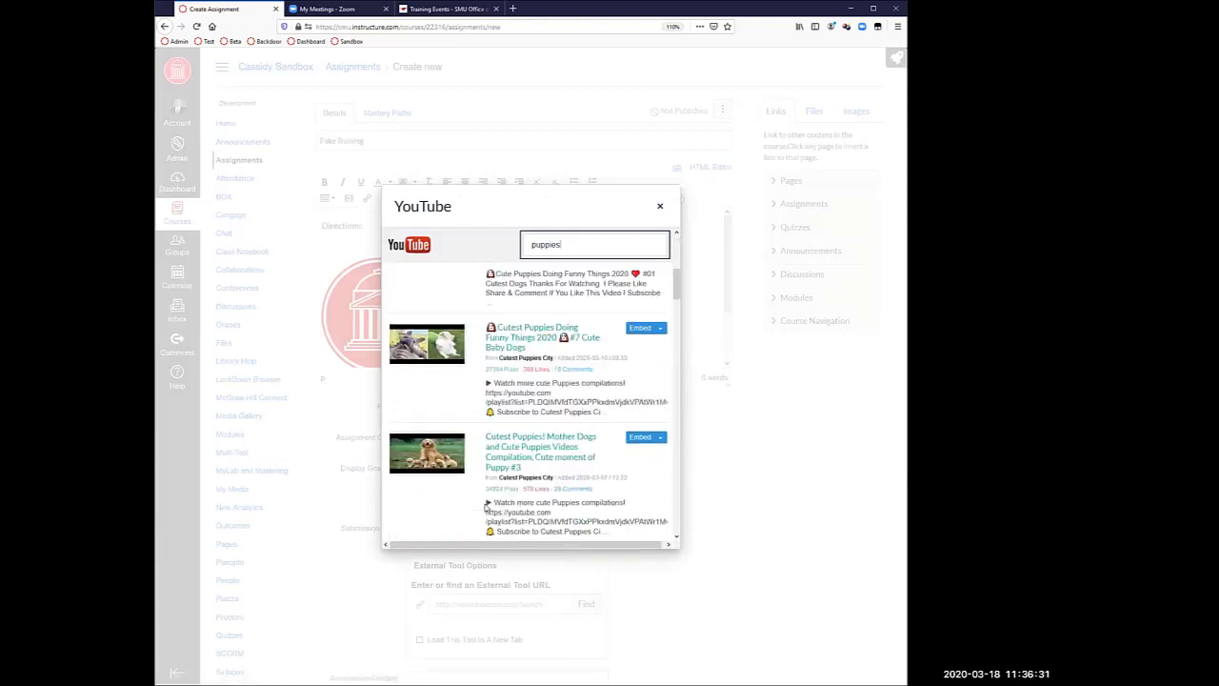
pyautogui.scroll(-10, 522, 354)
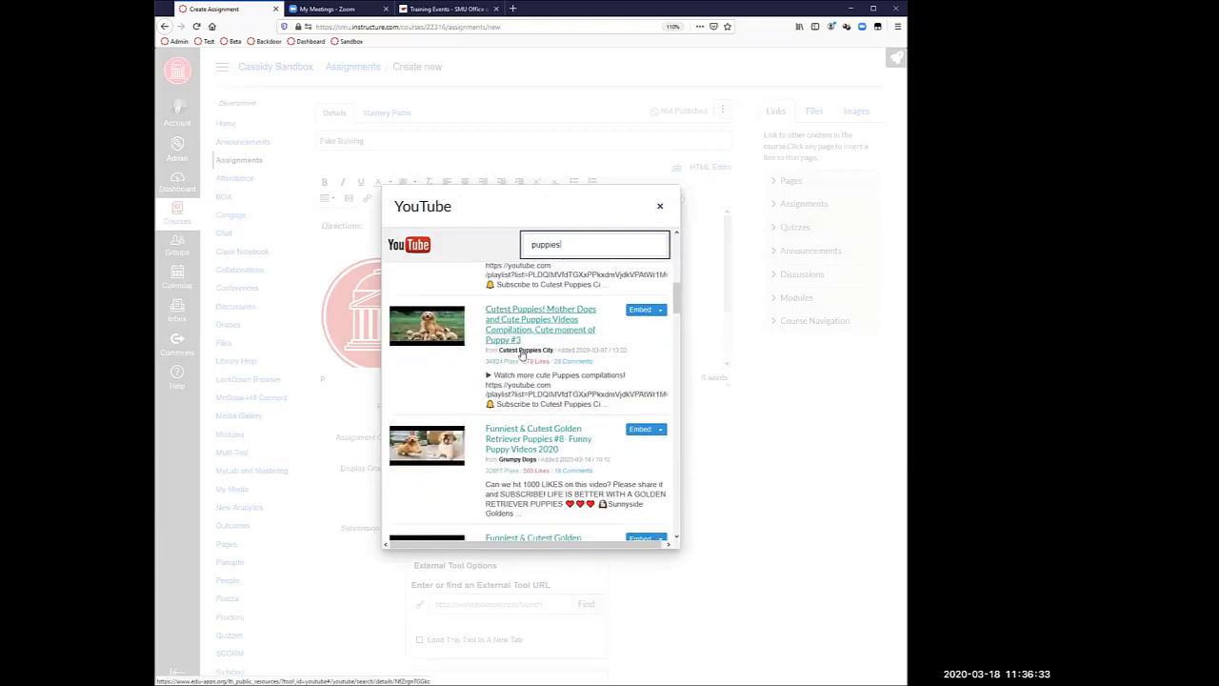
pyautogui.scroll(-3, 574, 325)
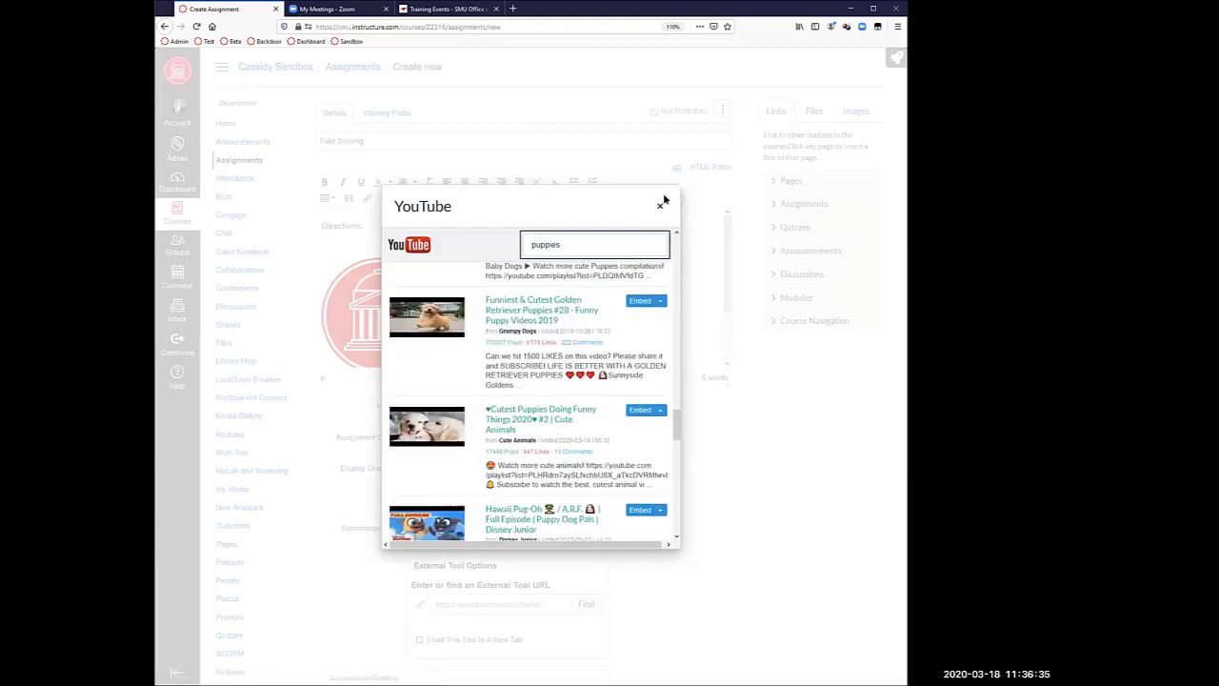
pyautogui.click(660, 206)
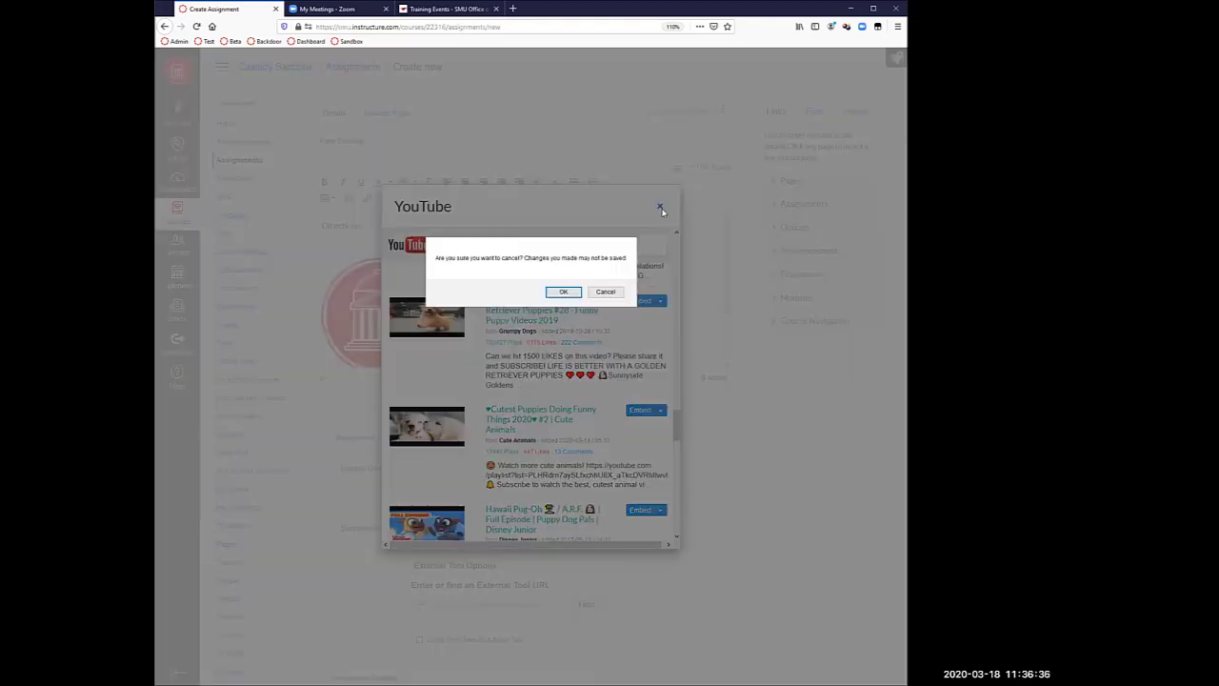
pyautogui.click(563, 292)
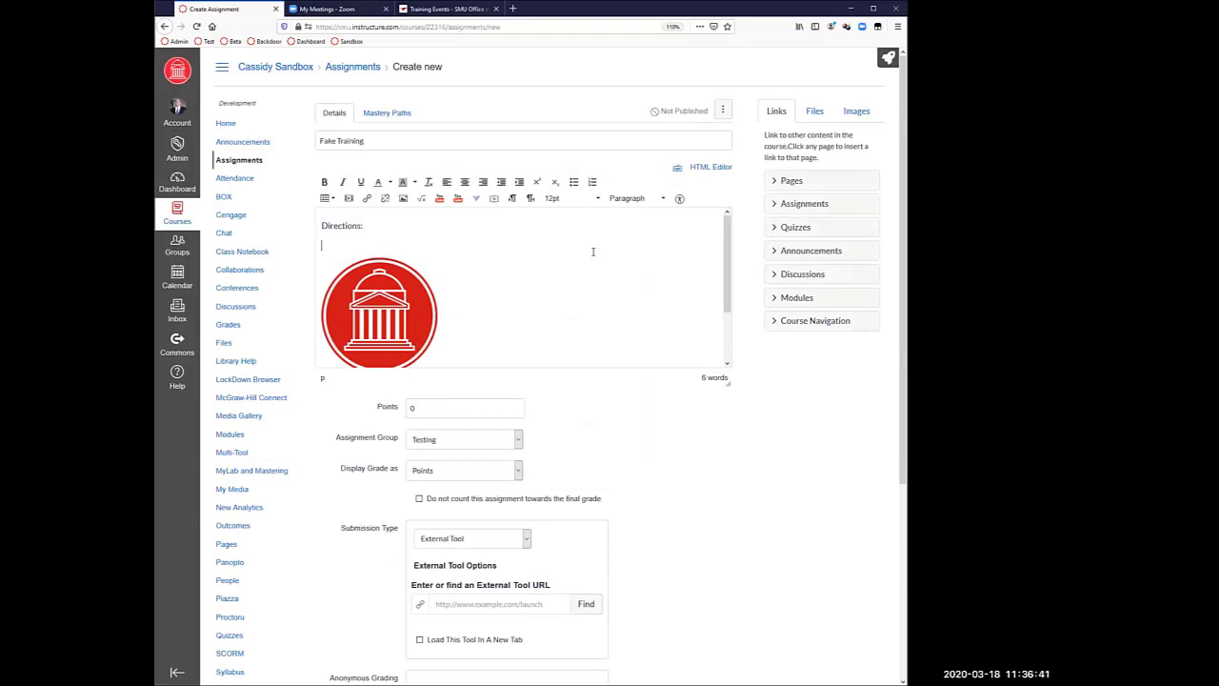
# Step: Embed the Panopto video "1sttestvideo" with the default embed options in the empty line below "Directions:"
pyautogui.click(477, 199)
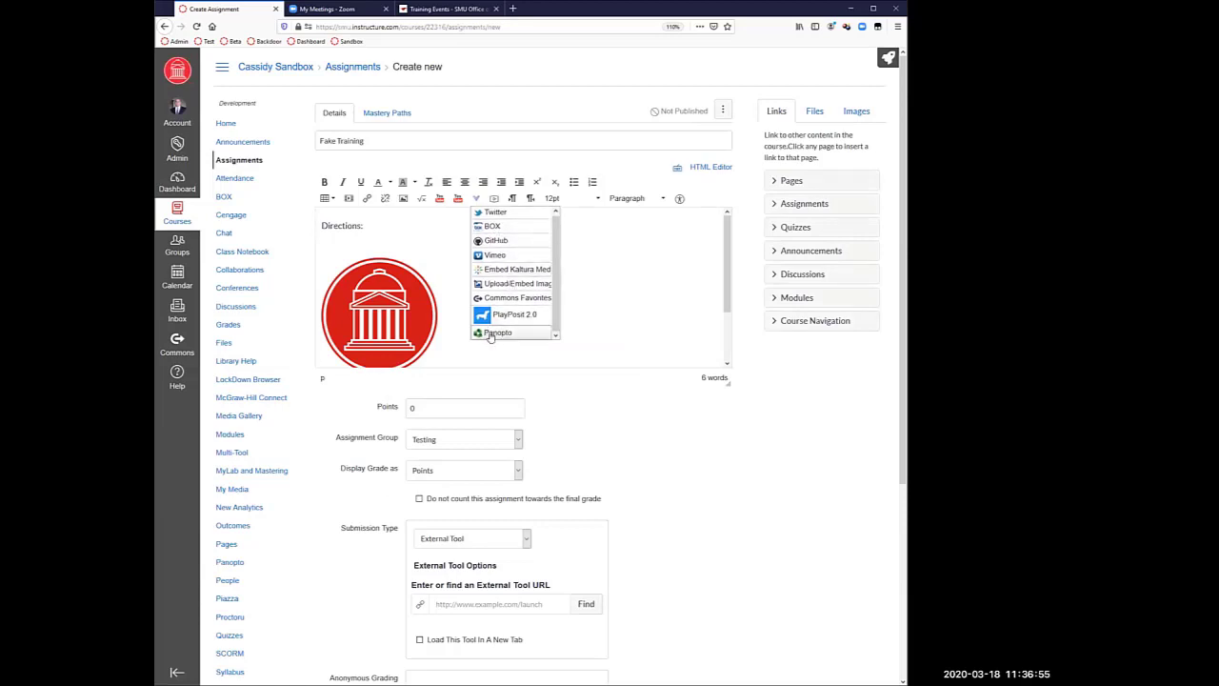
pyautogui.click(489, 333)
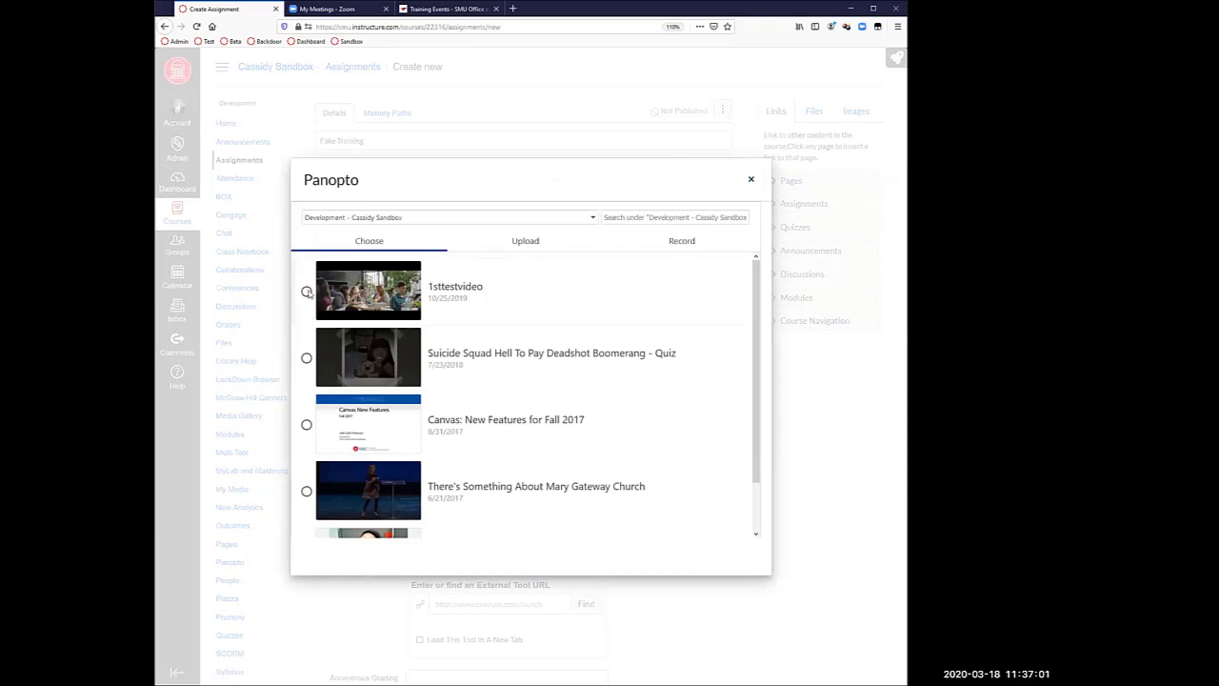
pyautogui.click(307, 292)
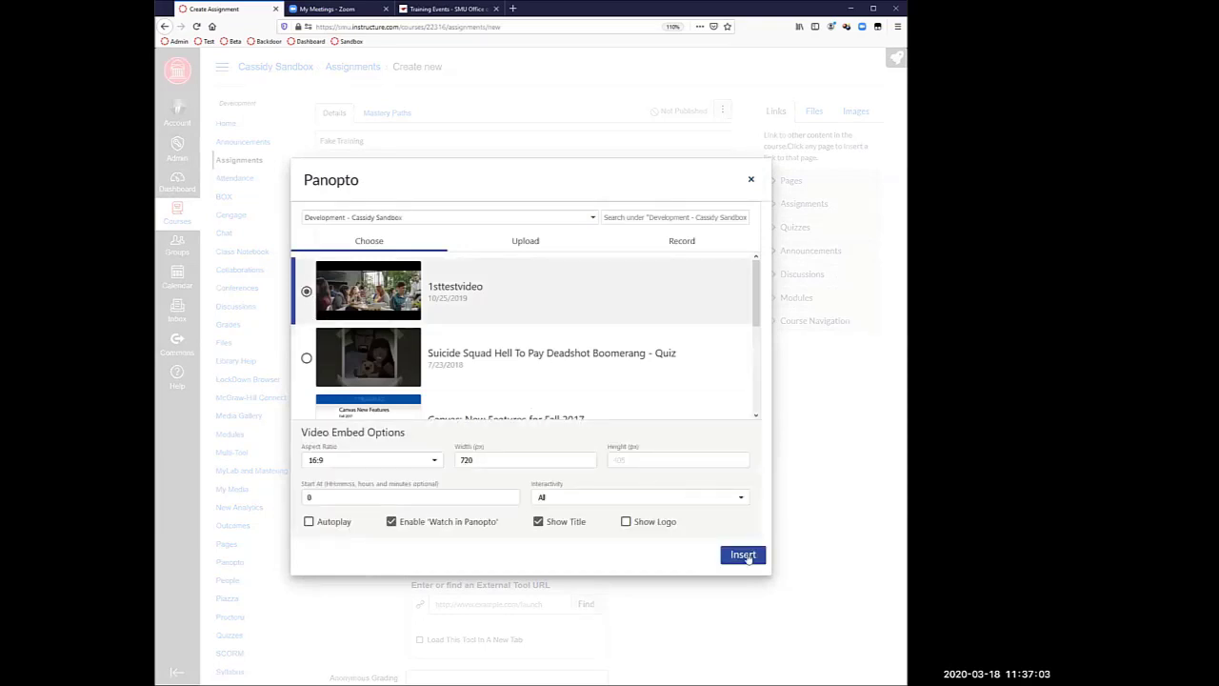
pyautogui.click(744, 555)
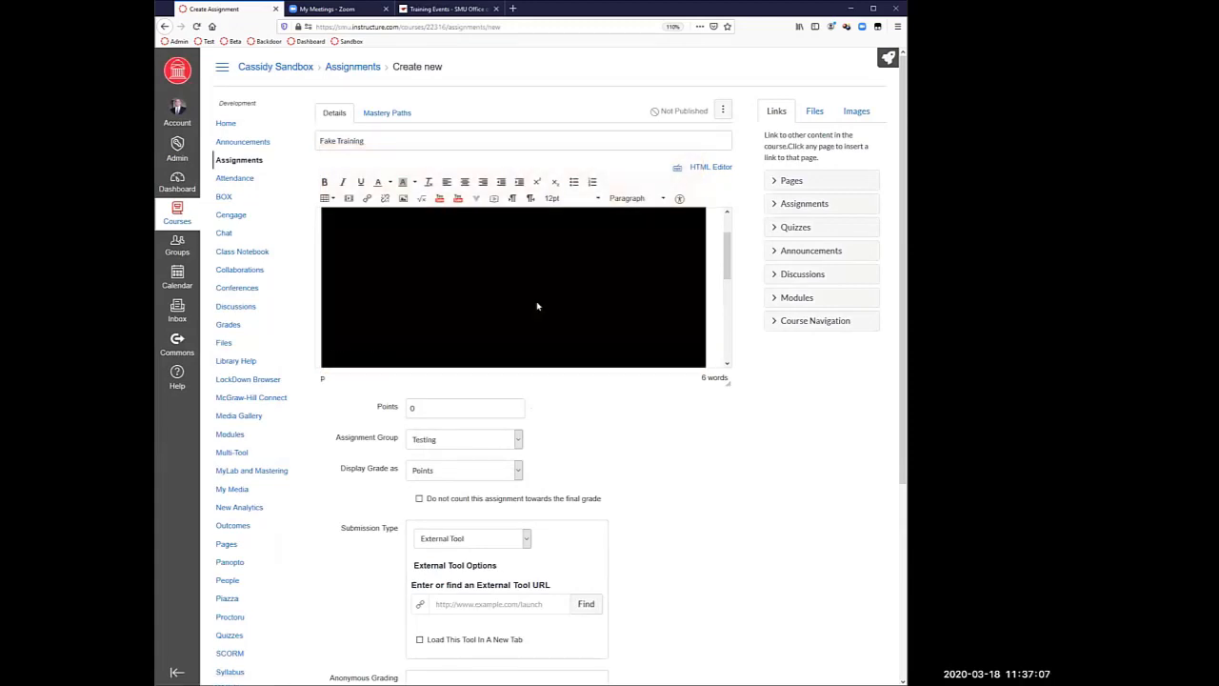
pyautogui.scroll(-2, 536, 306)
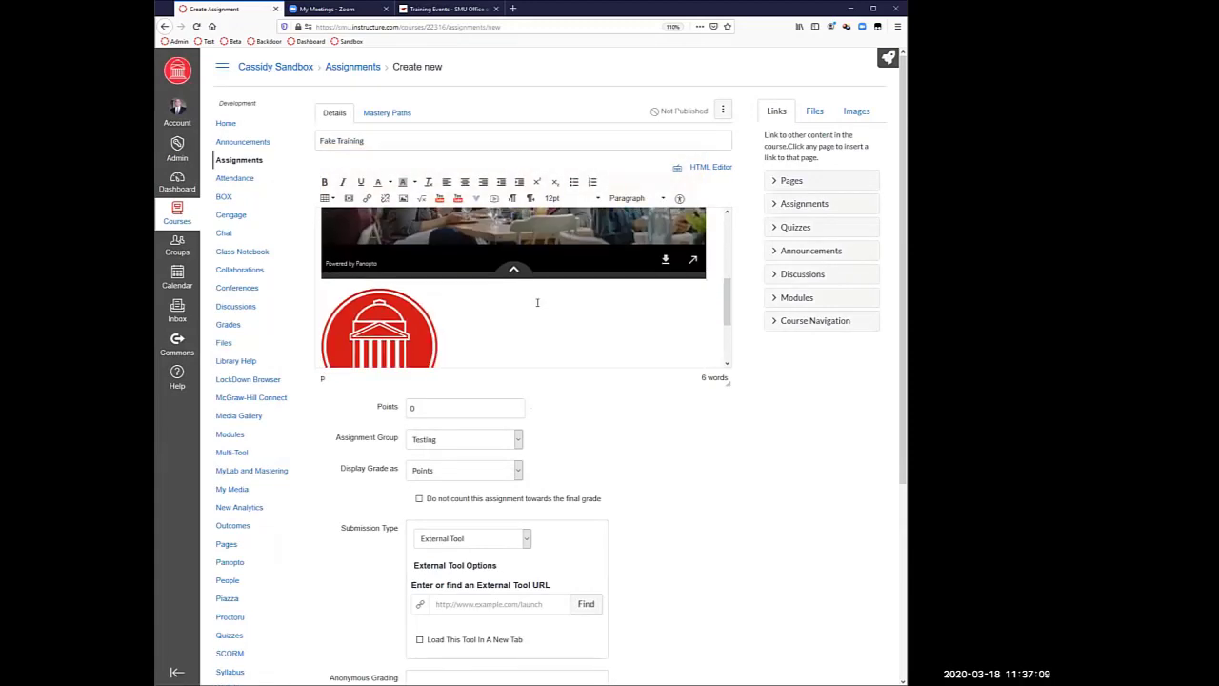
pyautogui.scroll(2, 536, 303)
# Step: Add an empty line between "Directions:" and the video, and view the media recording and upload options without adding any media
pyautogui.click(388, 228)
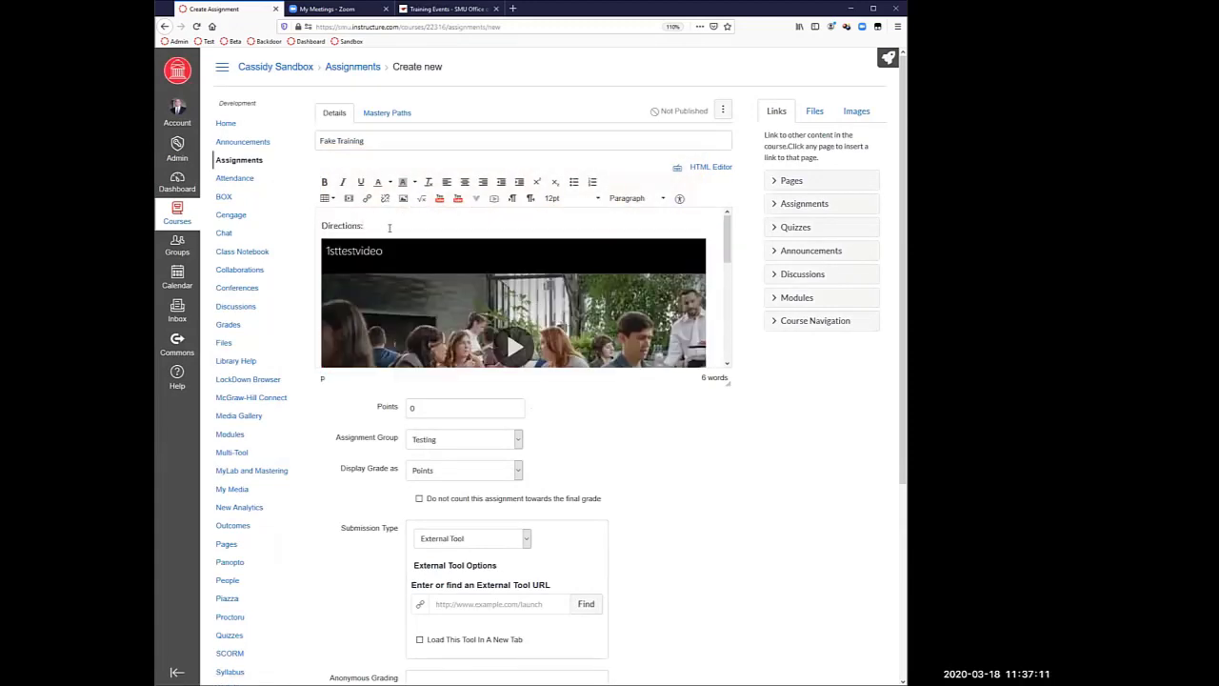
pyautogui.press('Return')
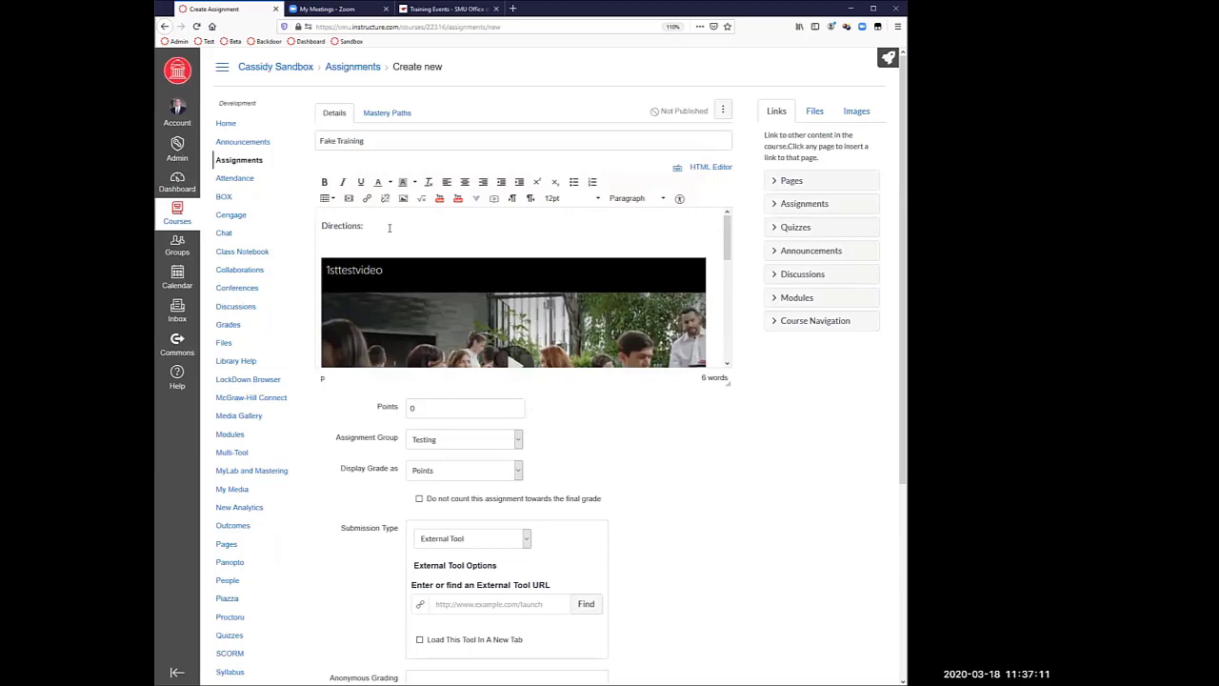
pyautogui.click(493, 203)
pyautogui.click(356, 132)
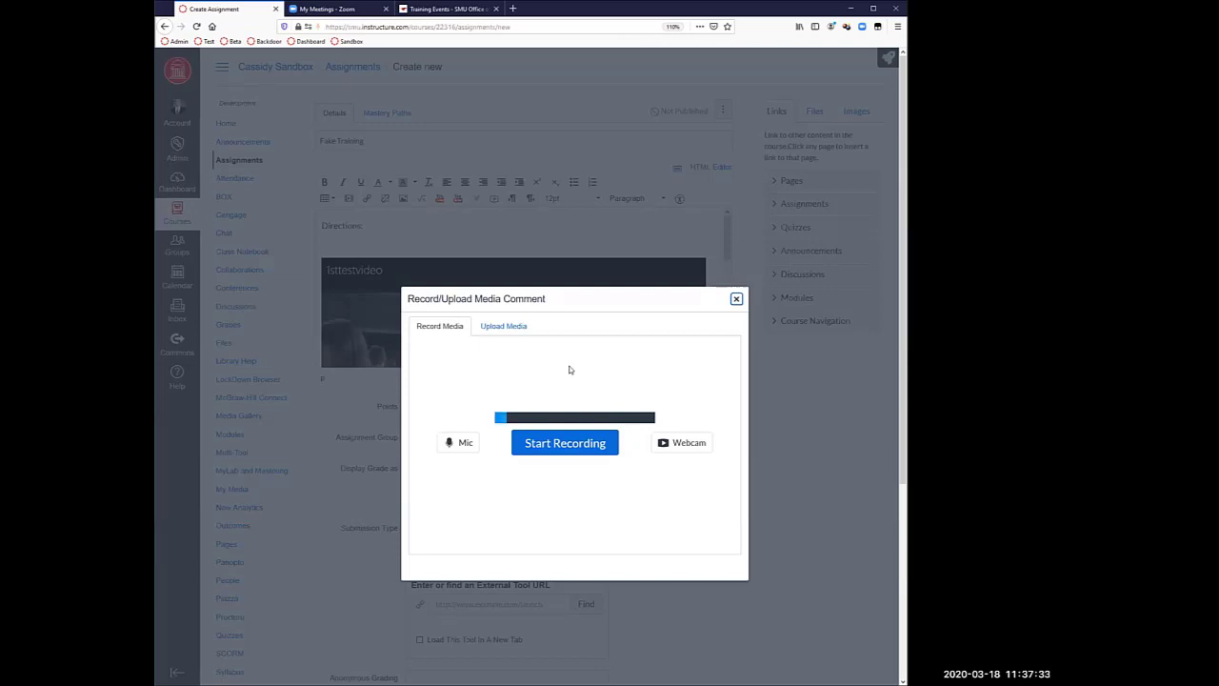
pyautogui.click(736, 300)
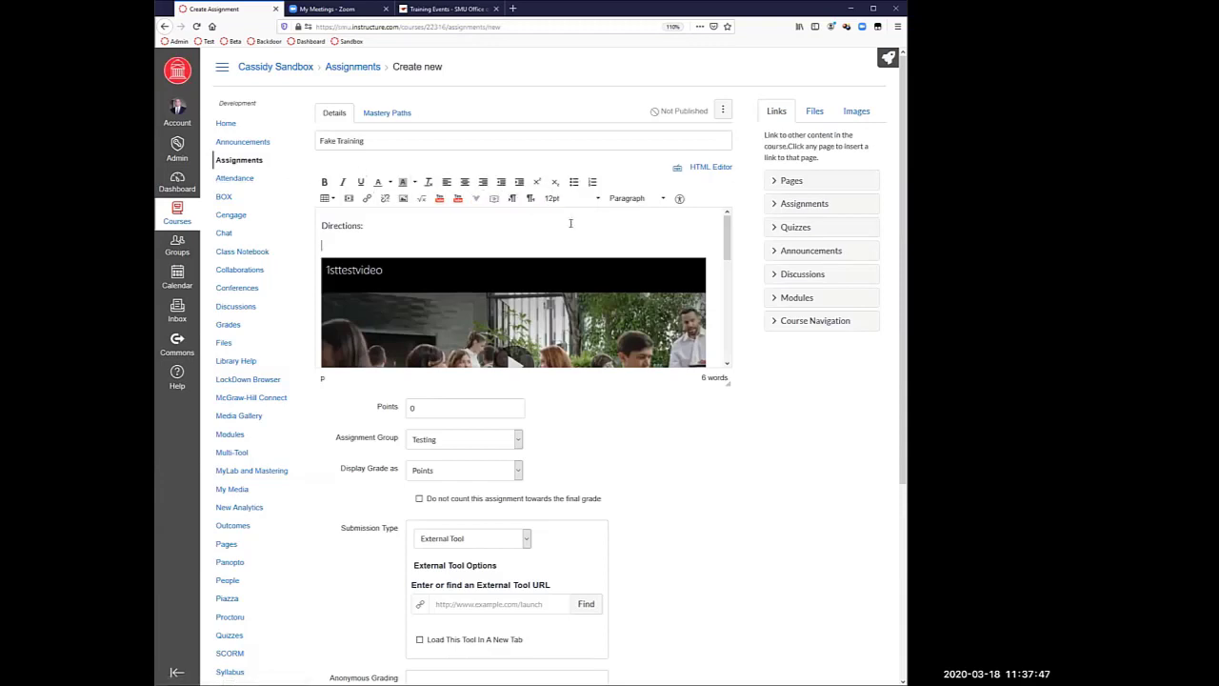
# Step: Insert two empty lines directly below "Directions:" in the assignment description
pyautogui.scroll(-1, 572, 275)
pyautogui.scroll(-3, 572, 277)
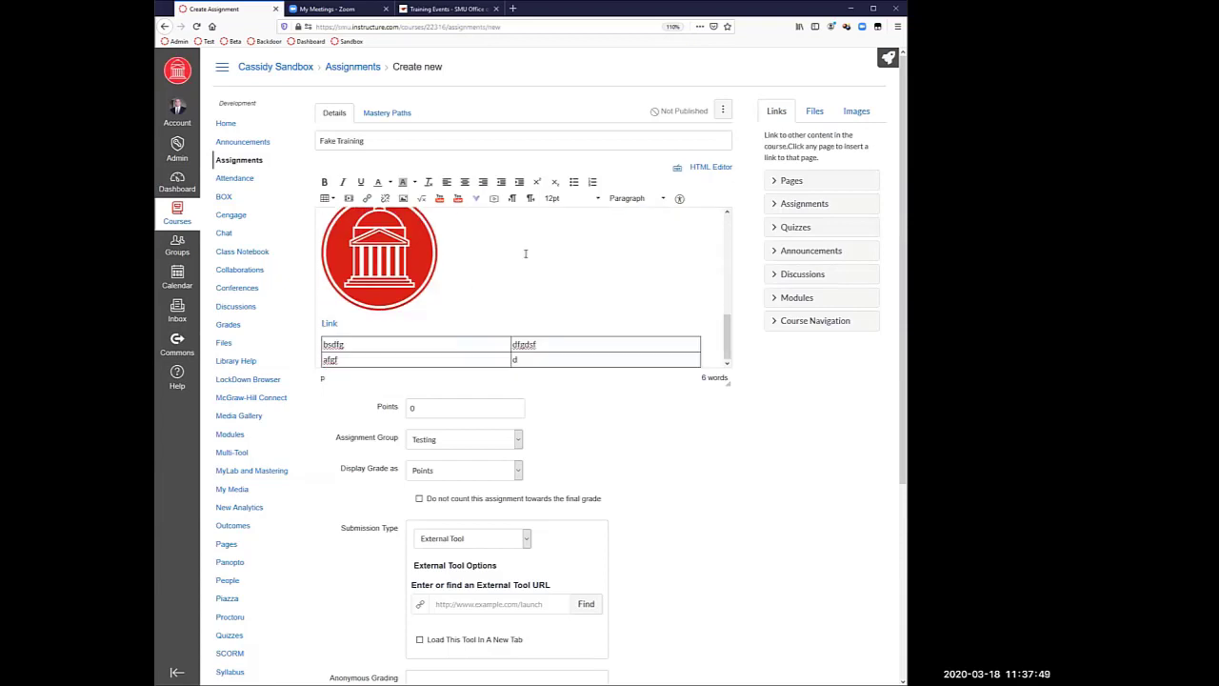
pyautogui.scroll(-3, 565, 275)
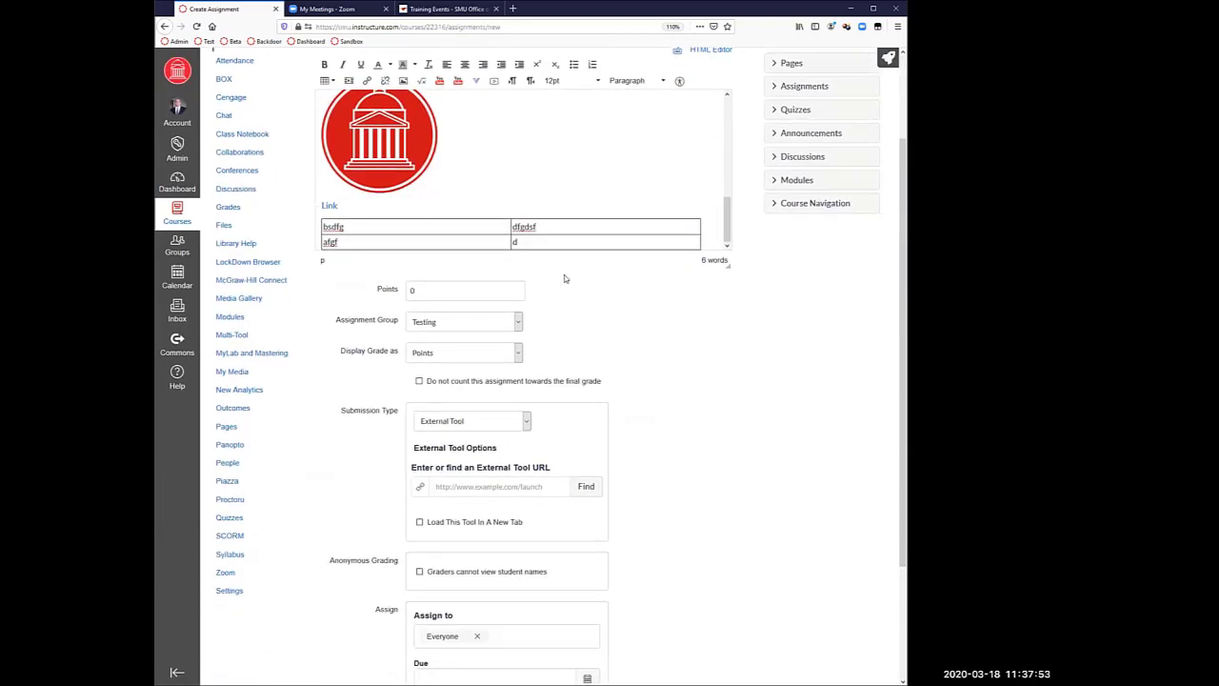
pyautogui.scroll(5, 564, 278)
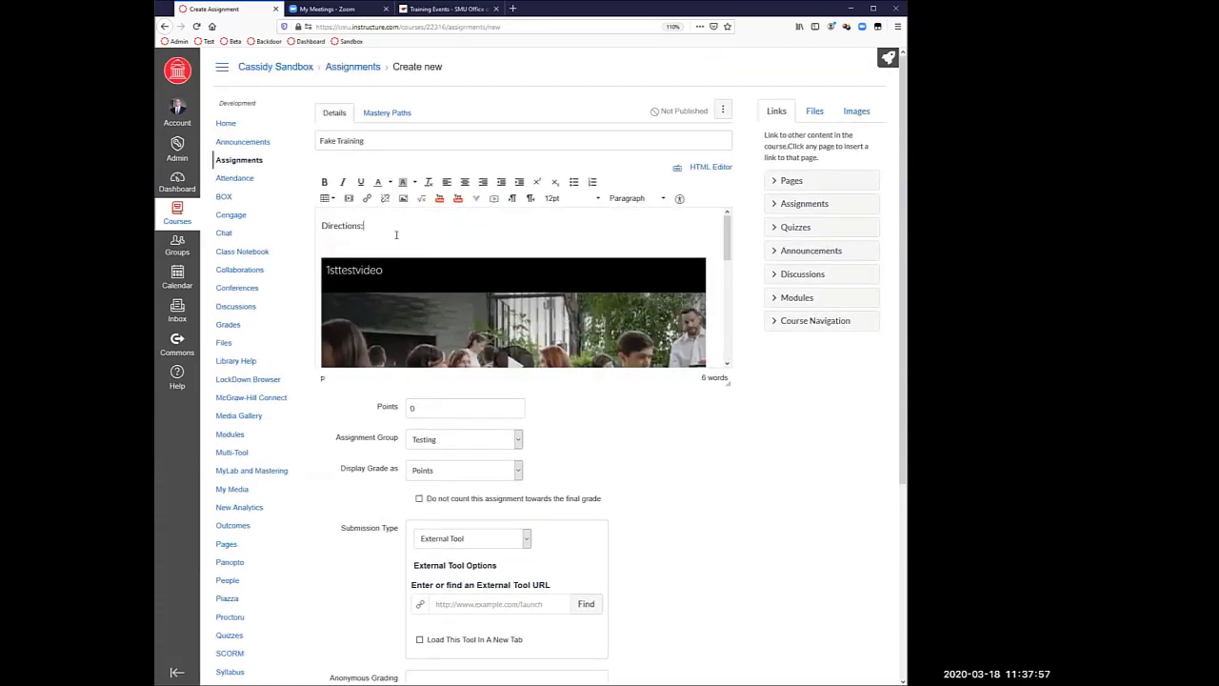
pyautogui.press('Return')
pyautogui.press('Return')
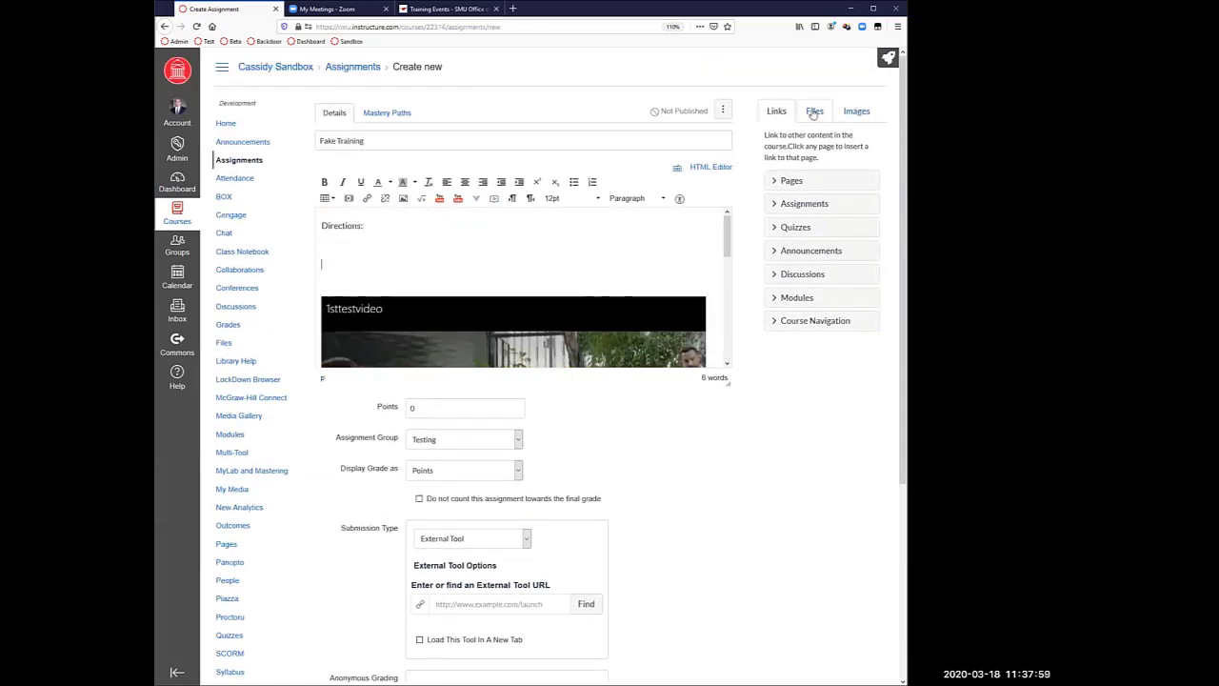
# Step: View the course files and images available for the description, and return to the course content links
pyautogui.click(814, 113)
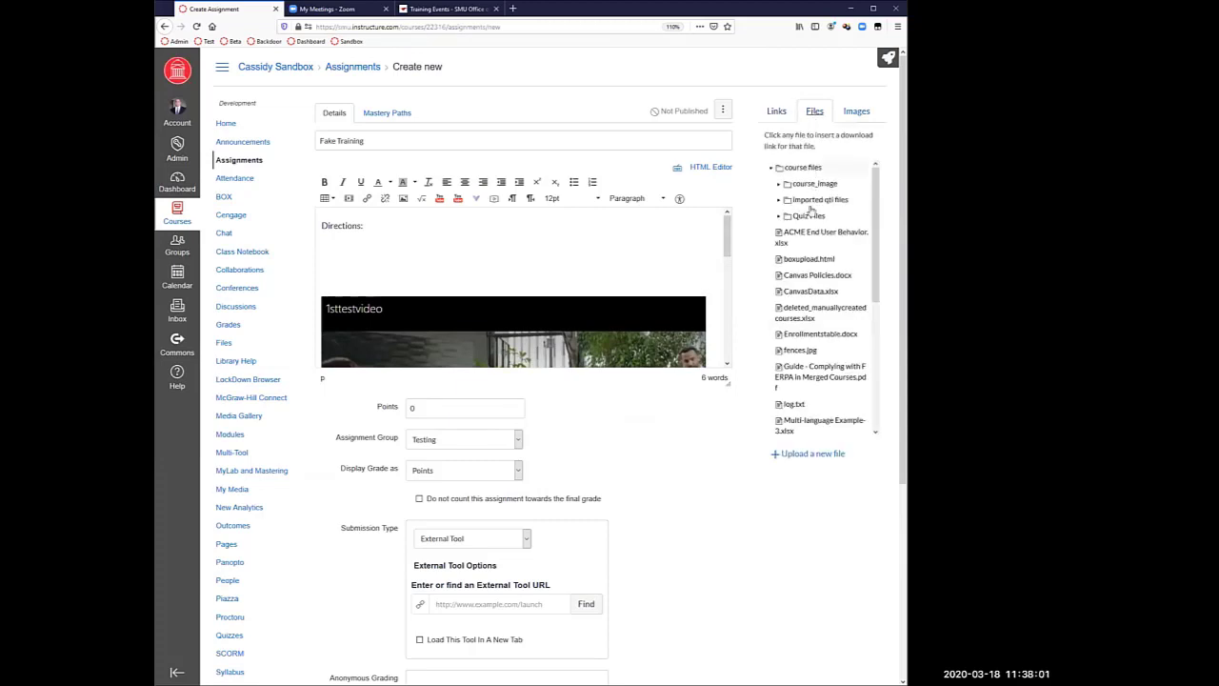
pyautogui.click(857, 111)
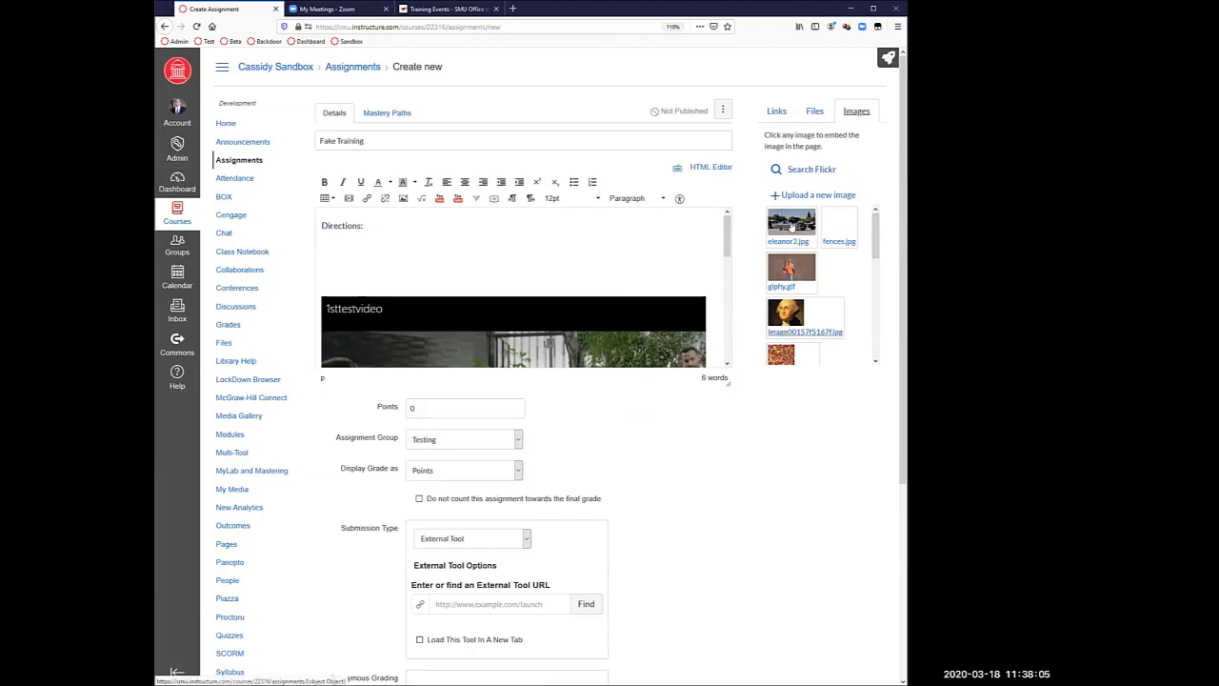
pyautogui.click(785, 112)
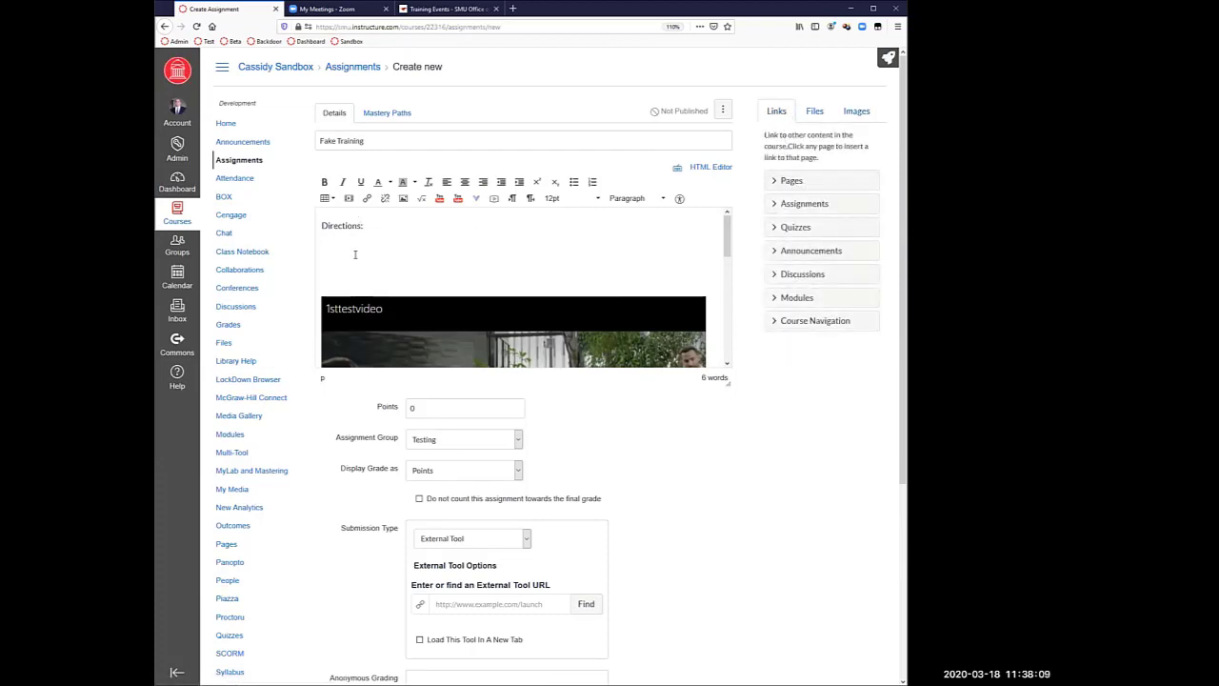
# Step: Add the text "Look back at this:" below "Directions:", followed by a link to the course page "Fancy Bars"
pyautogui.write('Look back at this:')
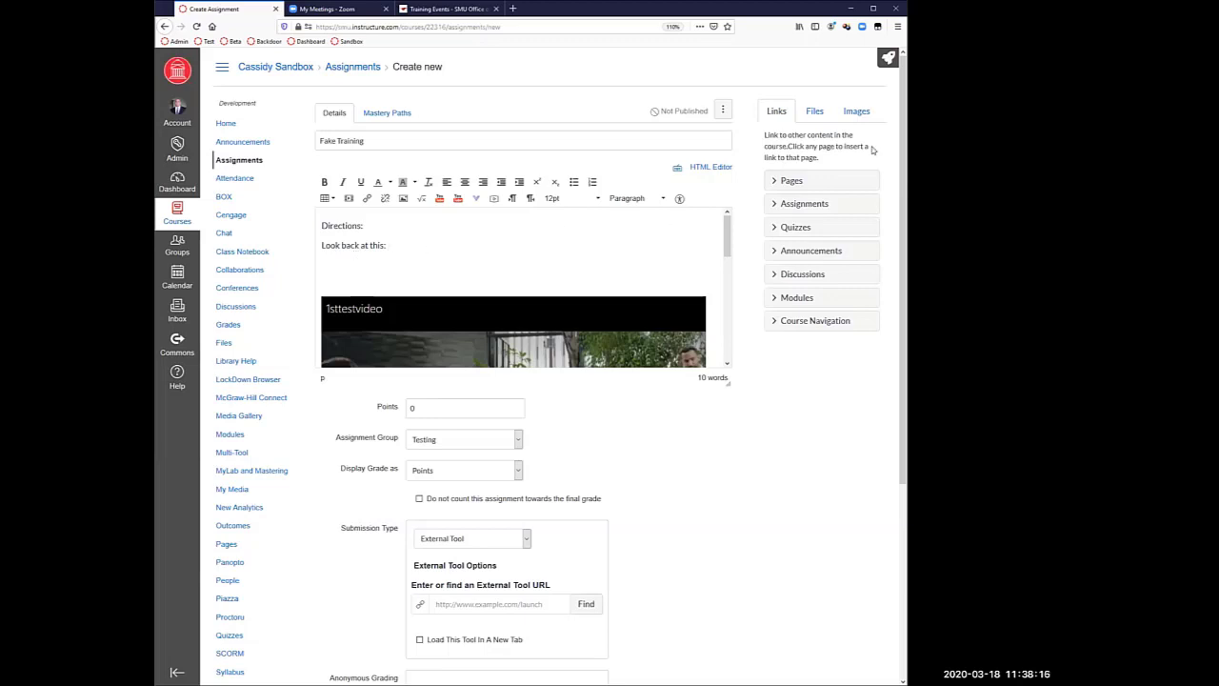
pyautogui.click(788, 181)
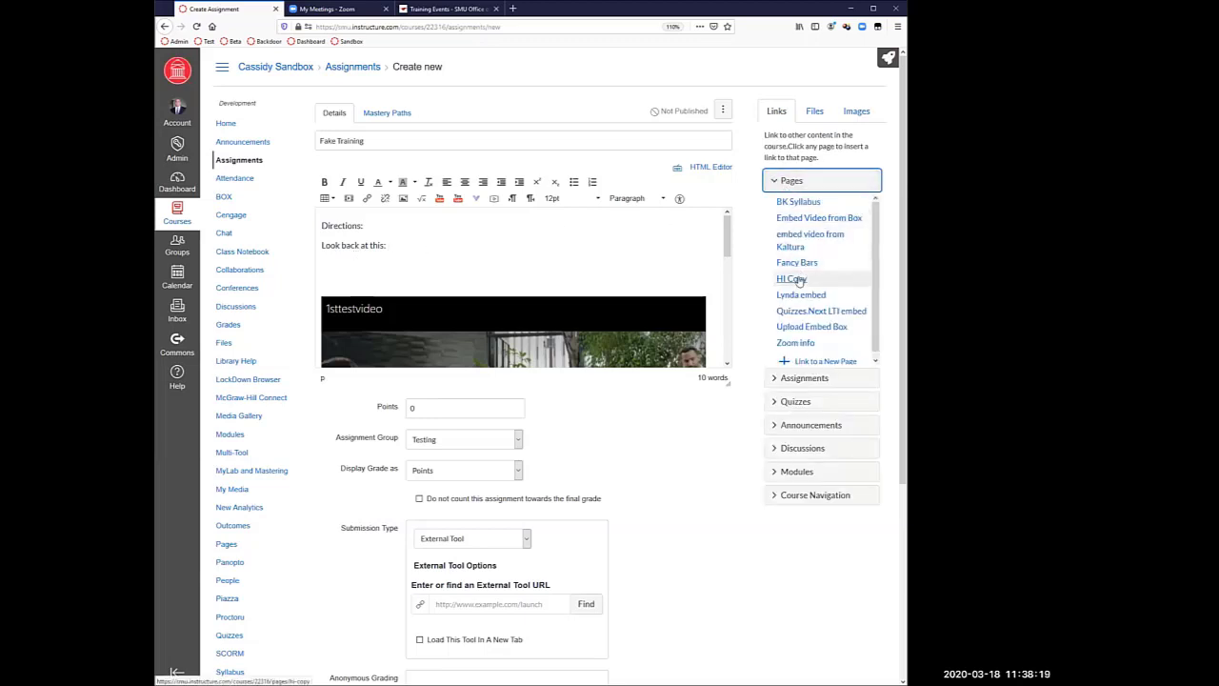
pyautogui.click(803, 265)
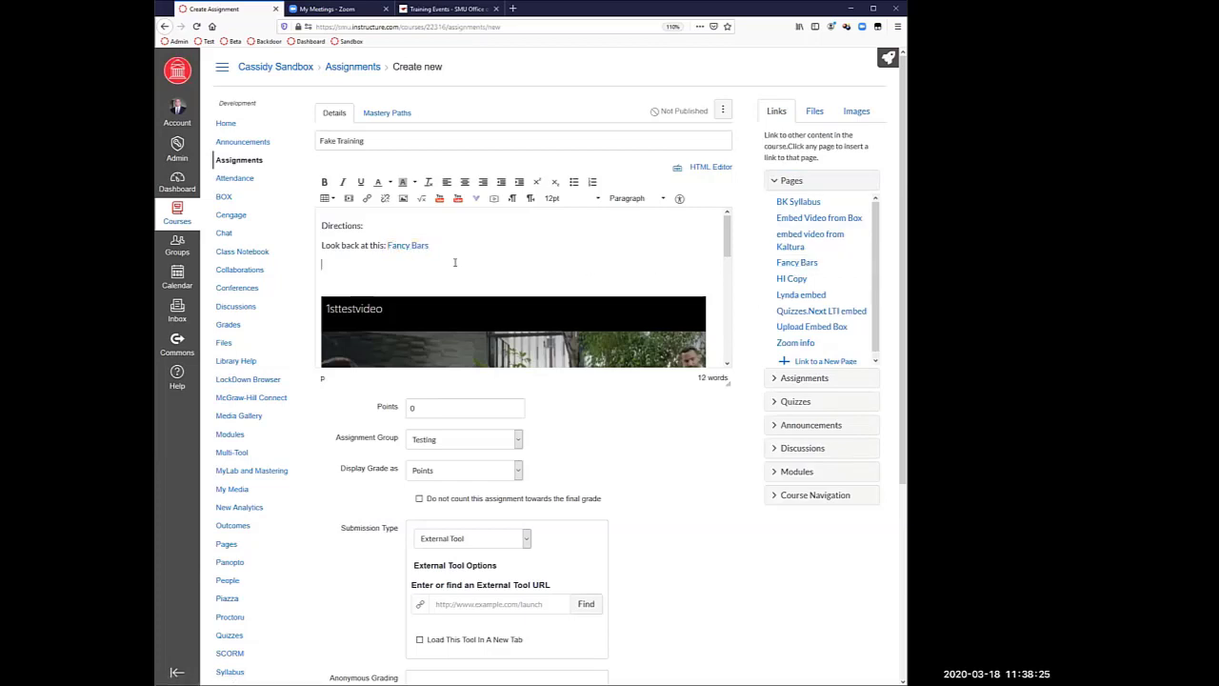
pyautogui.click(776, 183)
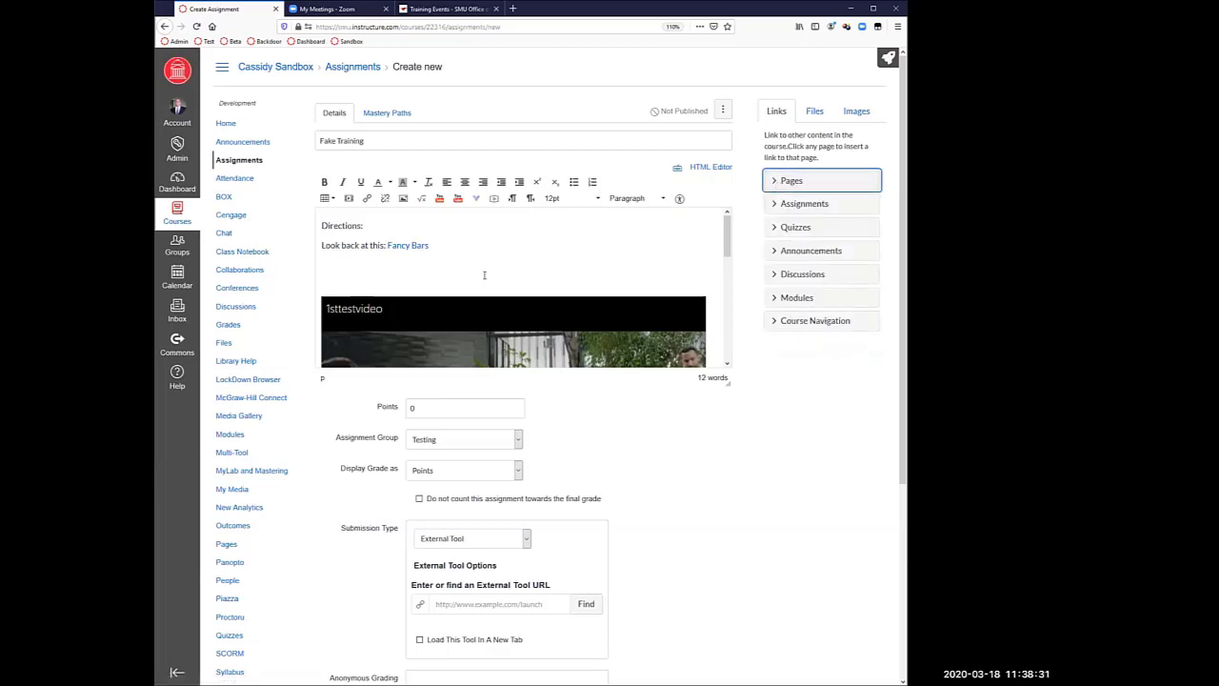
# Step: View the choices for how the assignment grade is displayed, and close them with Points kept
pyautogui.scroll(-5, 469, 350)
pyautogui.scroll(-3, 543, 345)
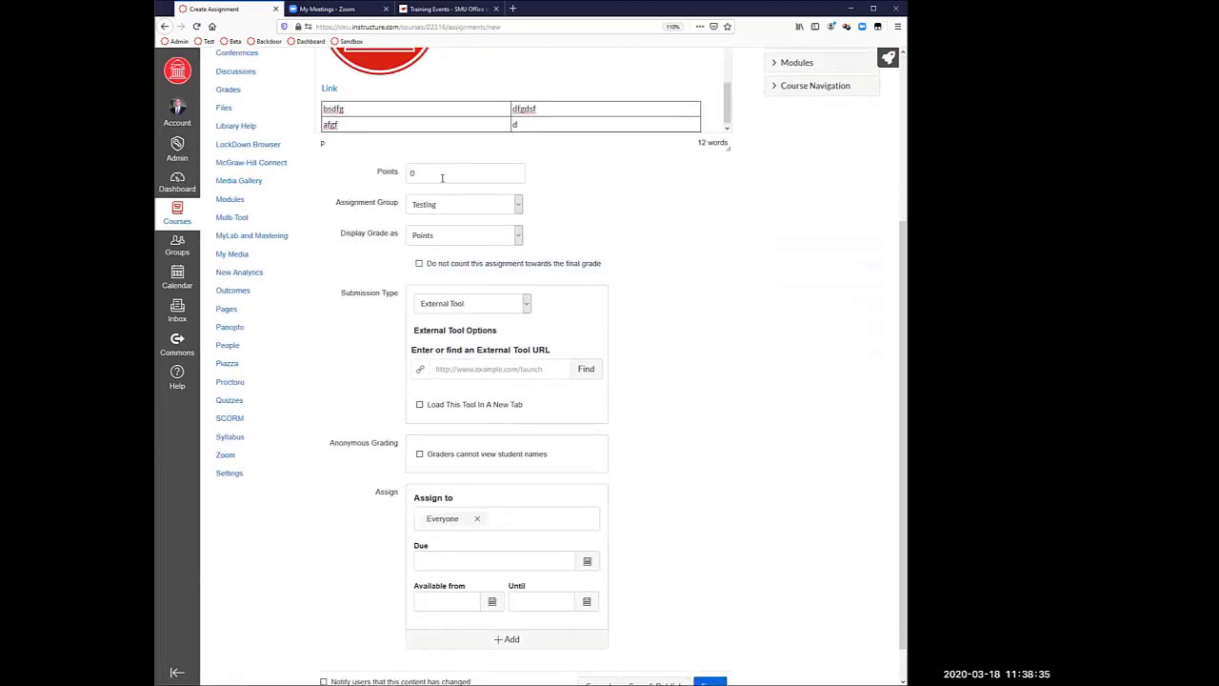
pyautogui.click(442, 177)
pyautogui.click(434, 240)
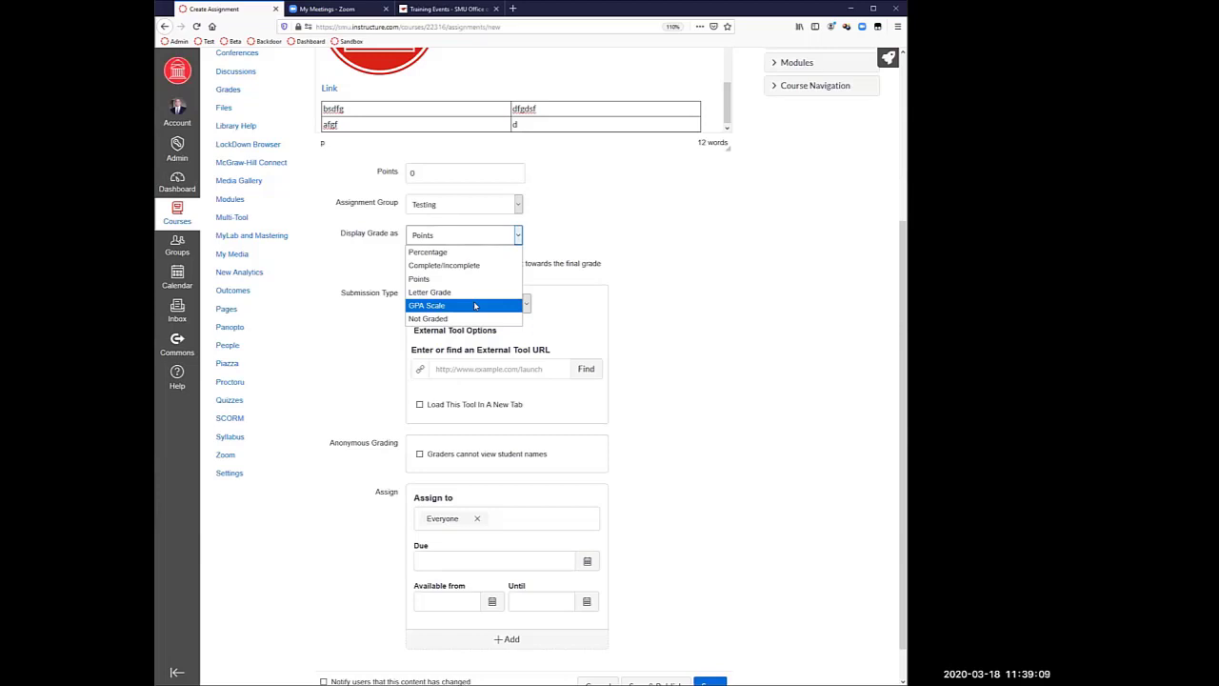
pyautogui.press('Down')
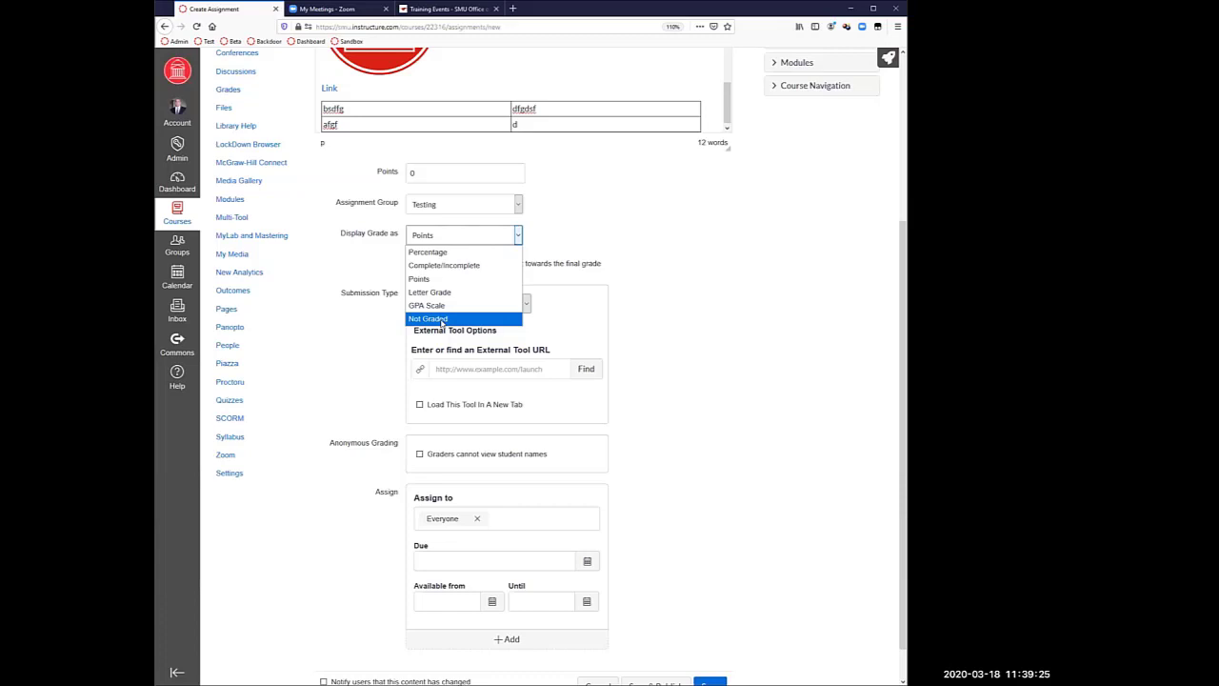
pyautogui.click(596, 238)
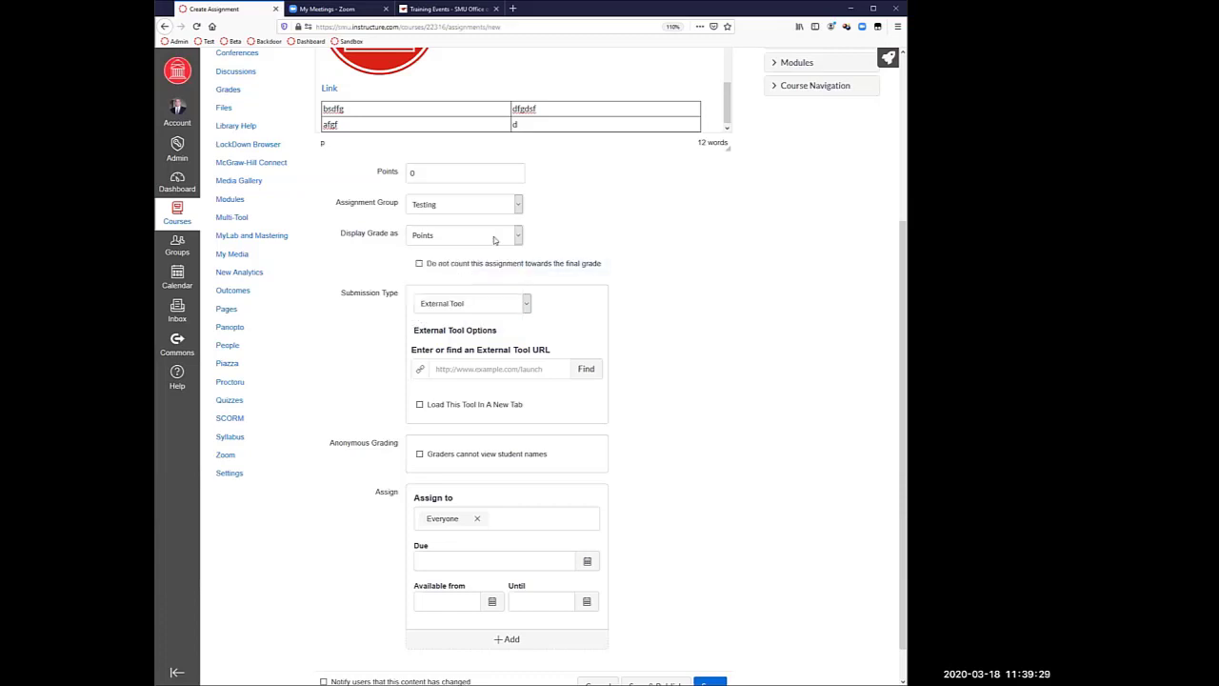
# Step: Set the assignment's points to 100 and its assignment group to Assignments
pyautogui.click(354, 173)
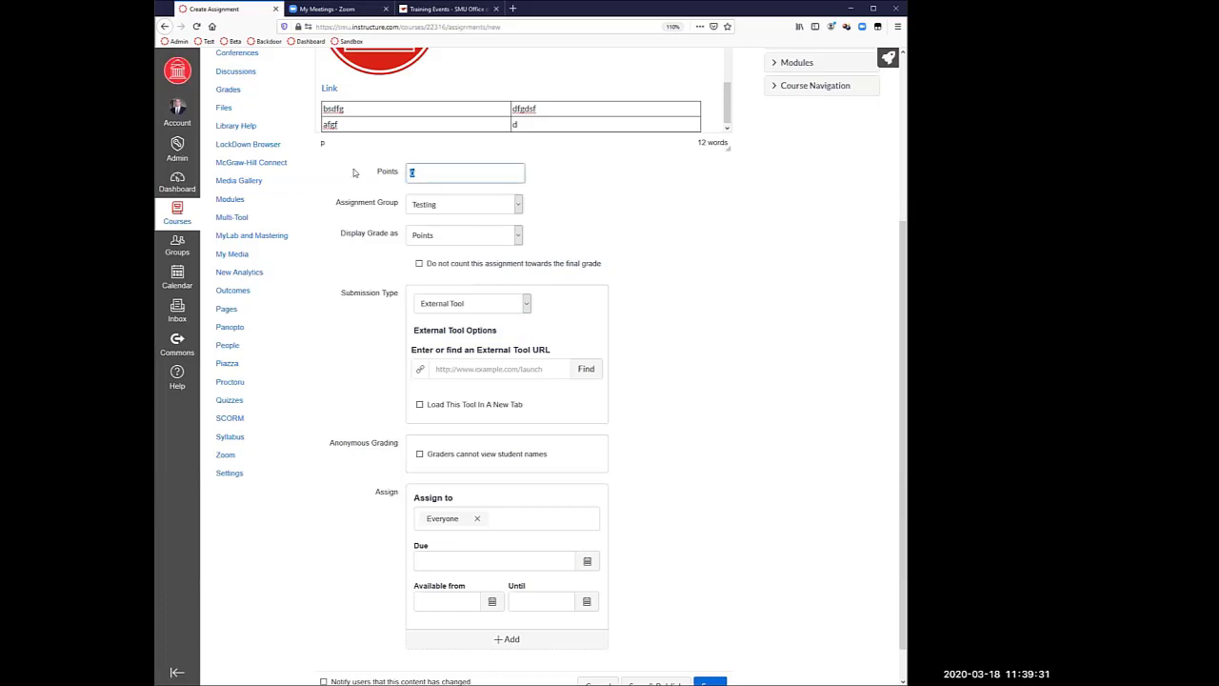
pyautogui.write('100')
pyautogui.click(444, 204)
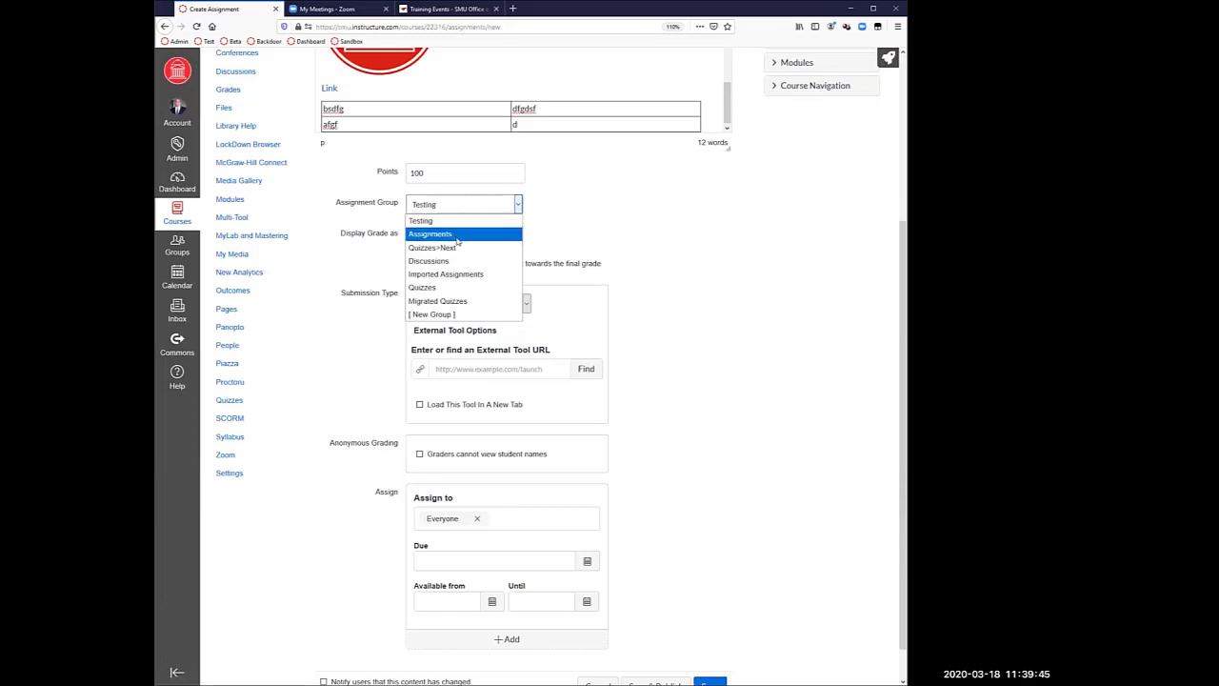
pyautogui.click(456, 237)
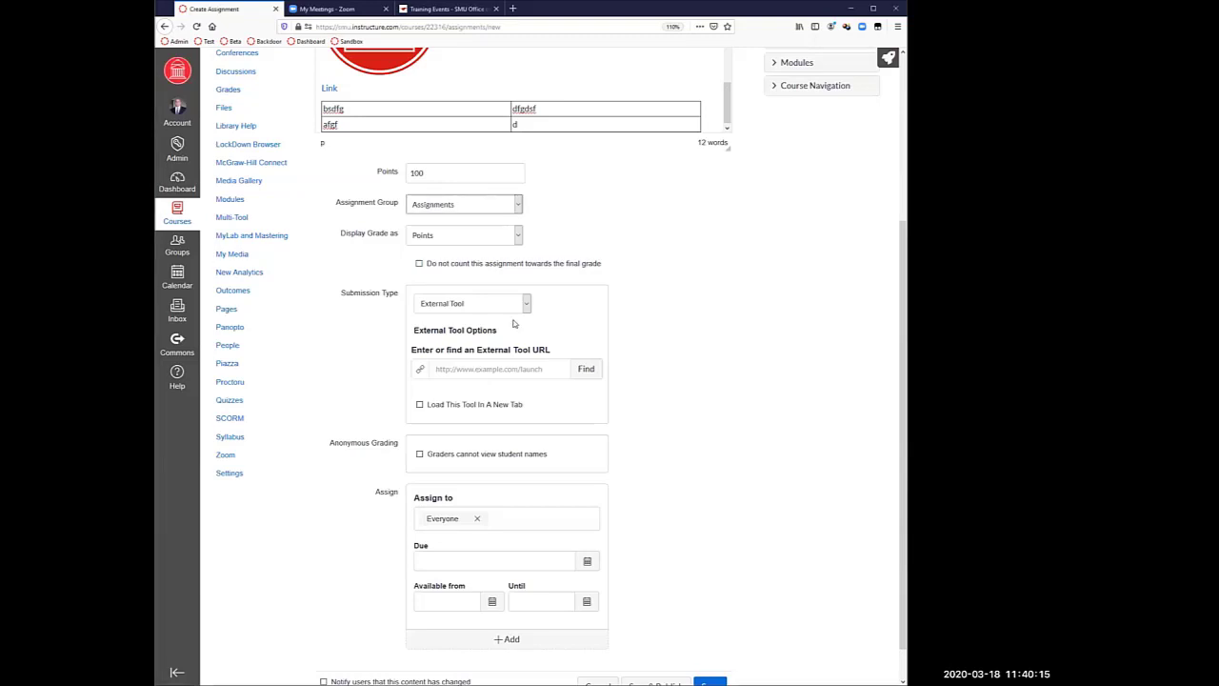
# Step: Try No Submission as the submission type, and set the type to Online
pyautogui.click(440, 309)
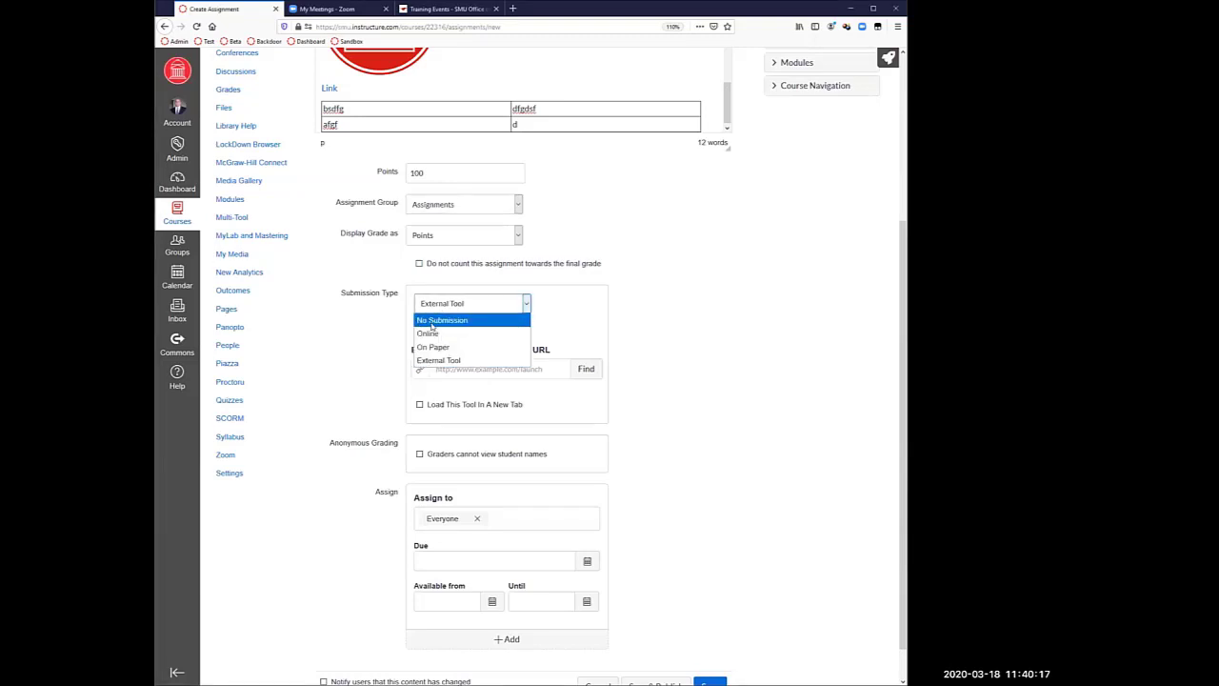
pyautogui.click(434, 321)
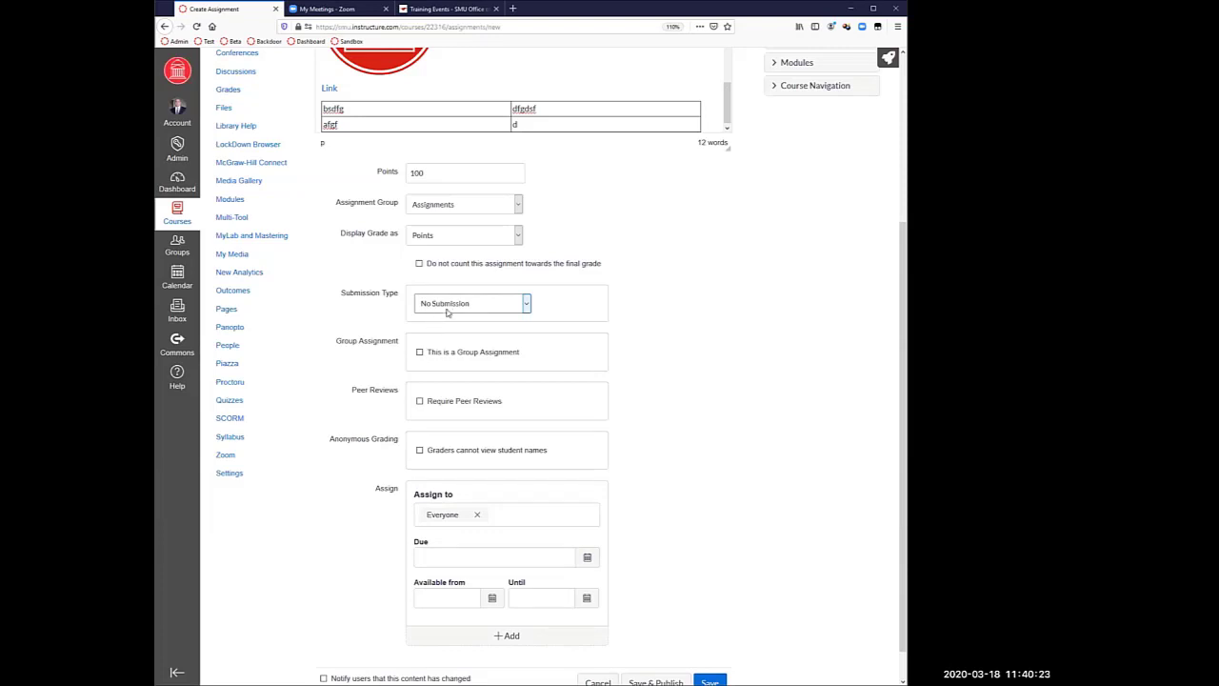
pyautogui.click(447, 311)
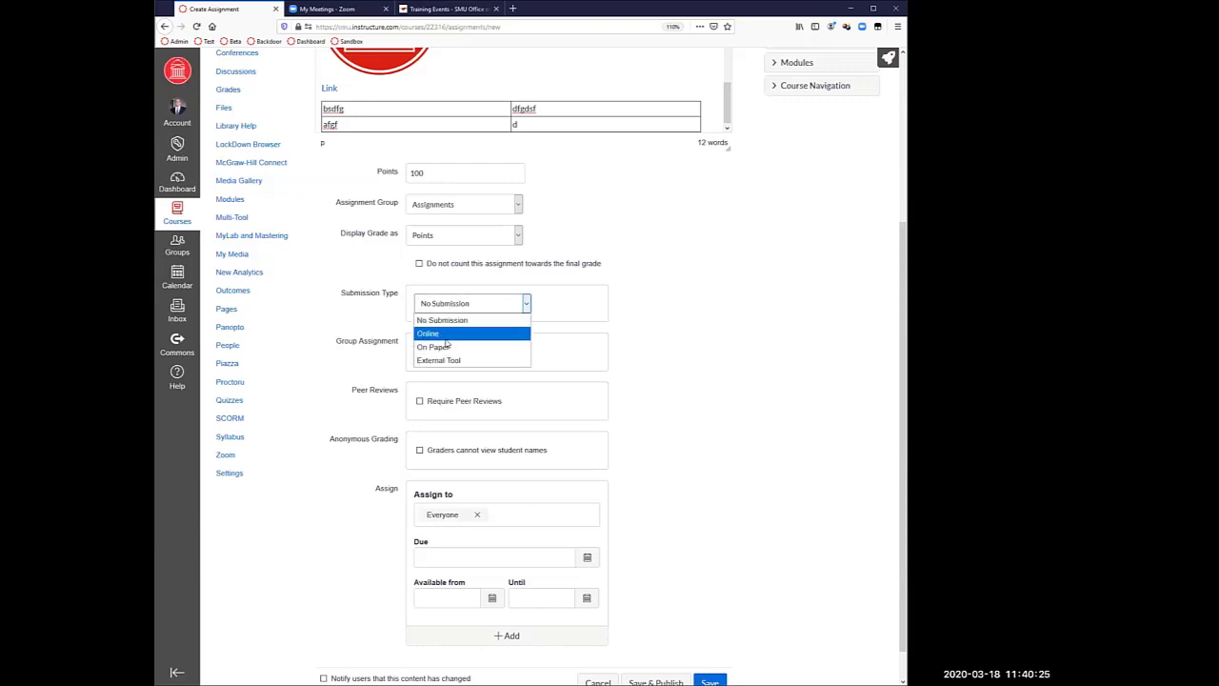
pyautogui.click(447, 330)
pyautogui.click(366, 363)
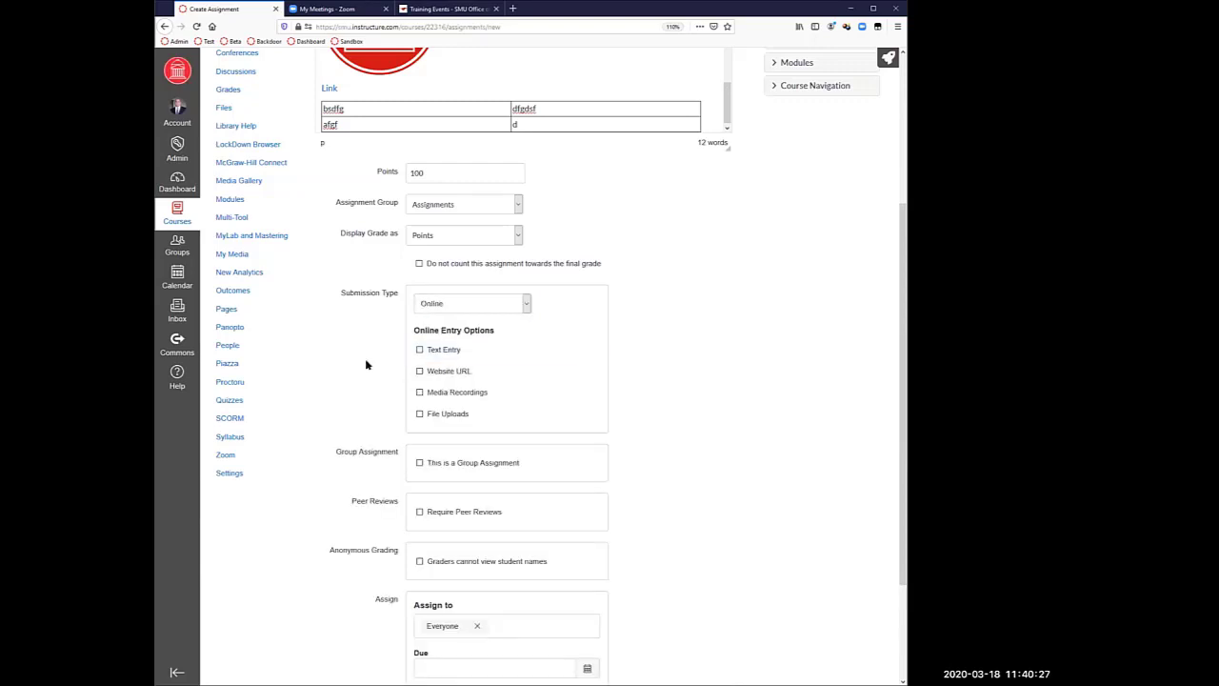
# Step: Try Text Entry as the online entry option, and allow only File Uploads instead
pyautogui.click(420, 351)
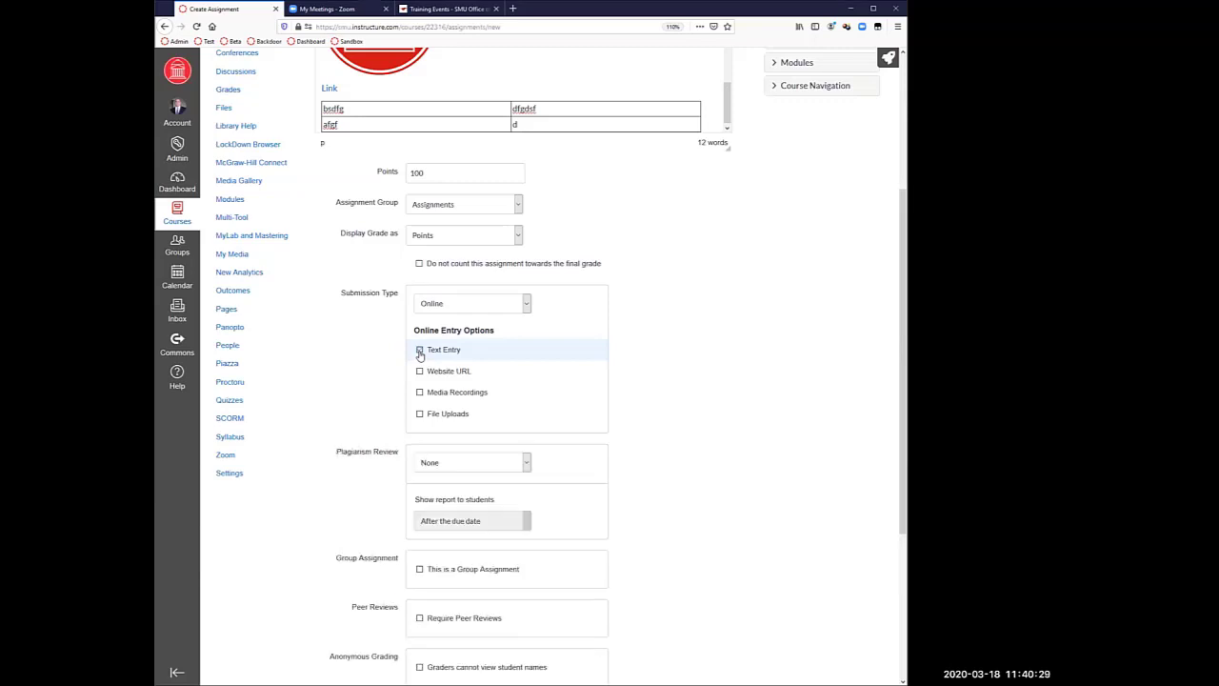
pyautogui.scroll(3, 540, 403)
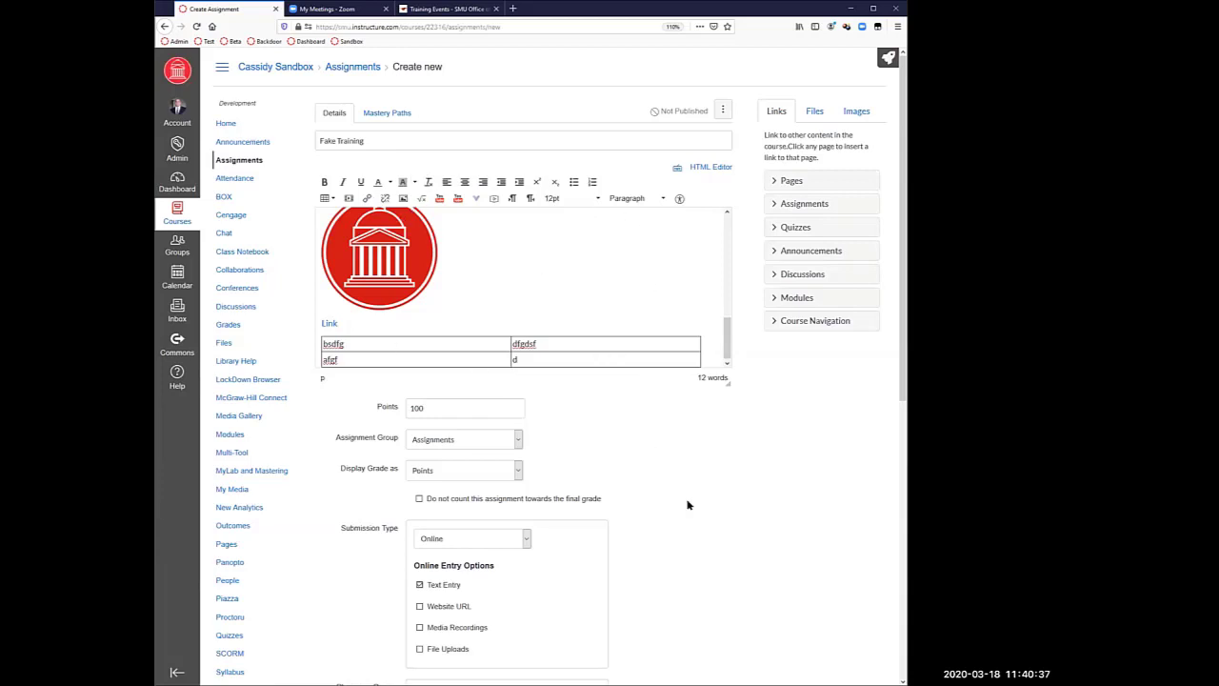
pyautogui.scroll(-1, 689, 505)
pyautogui.scroll(-3, 688, 505)
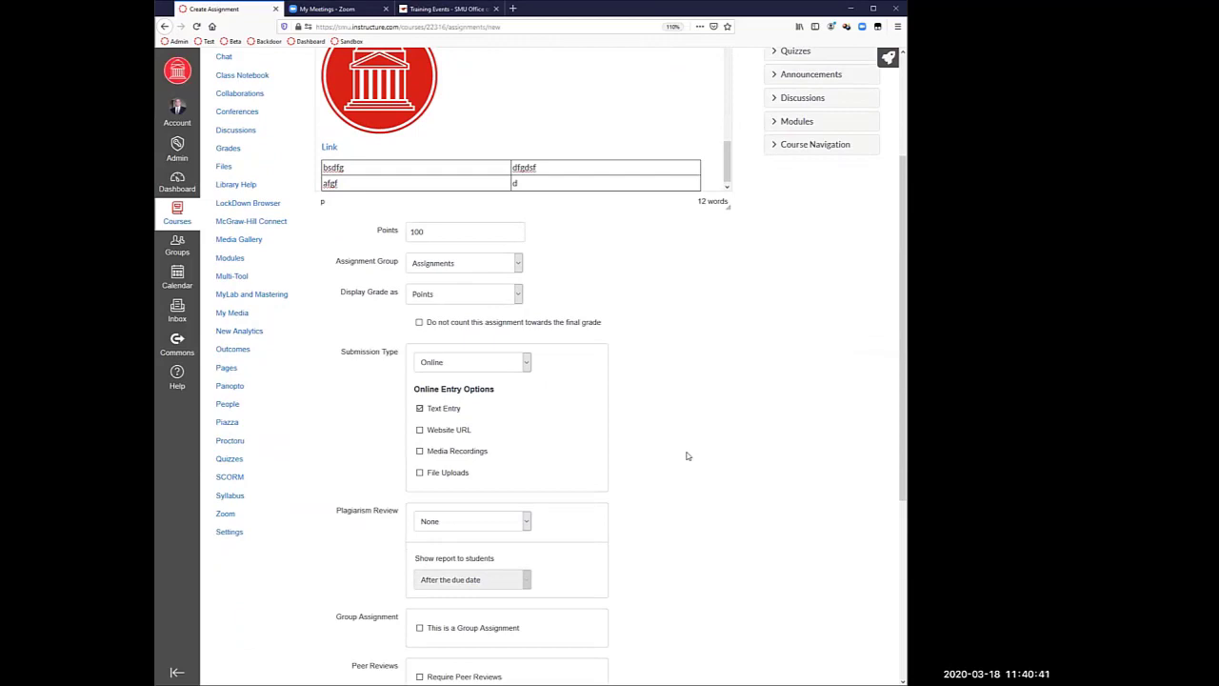
pyautogui.click(420, 410)
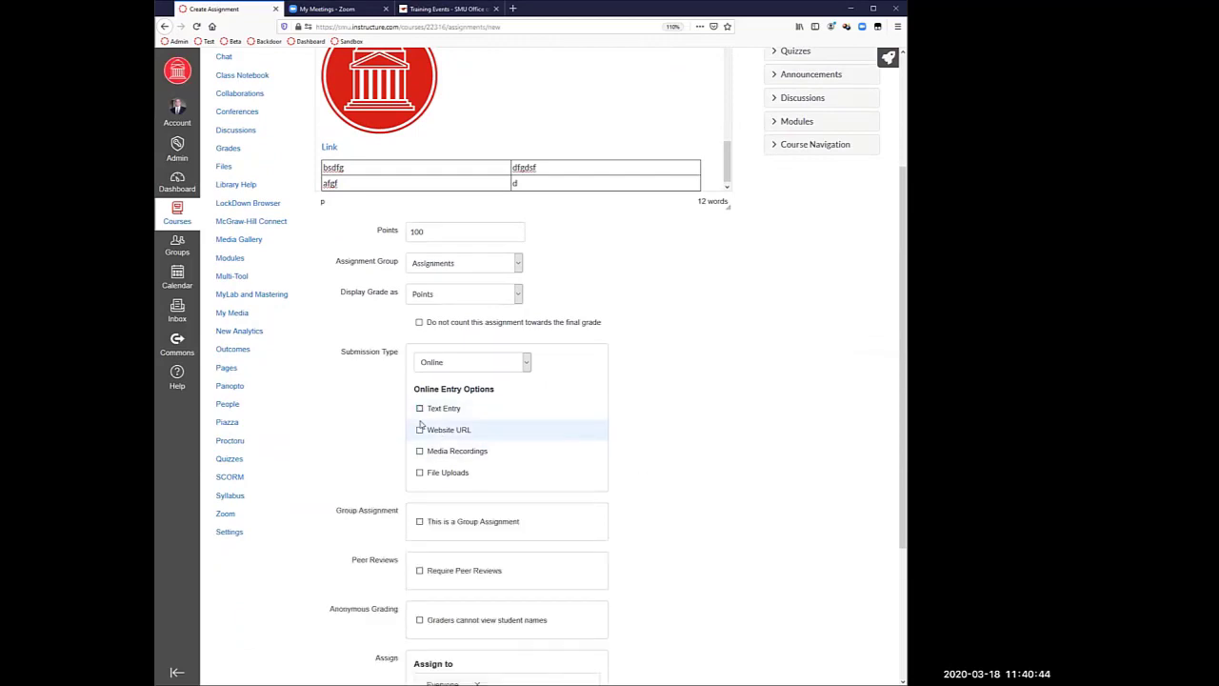
pyautogui.click(420, 474)
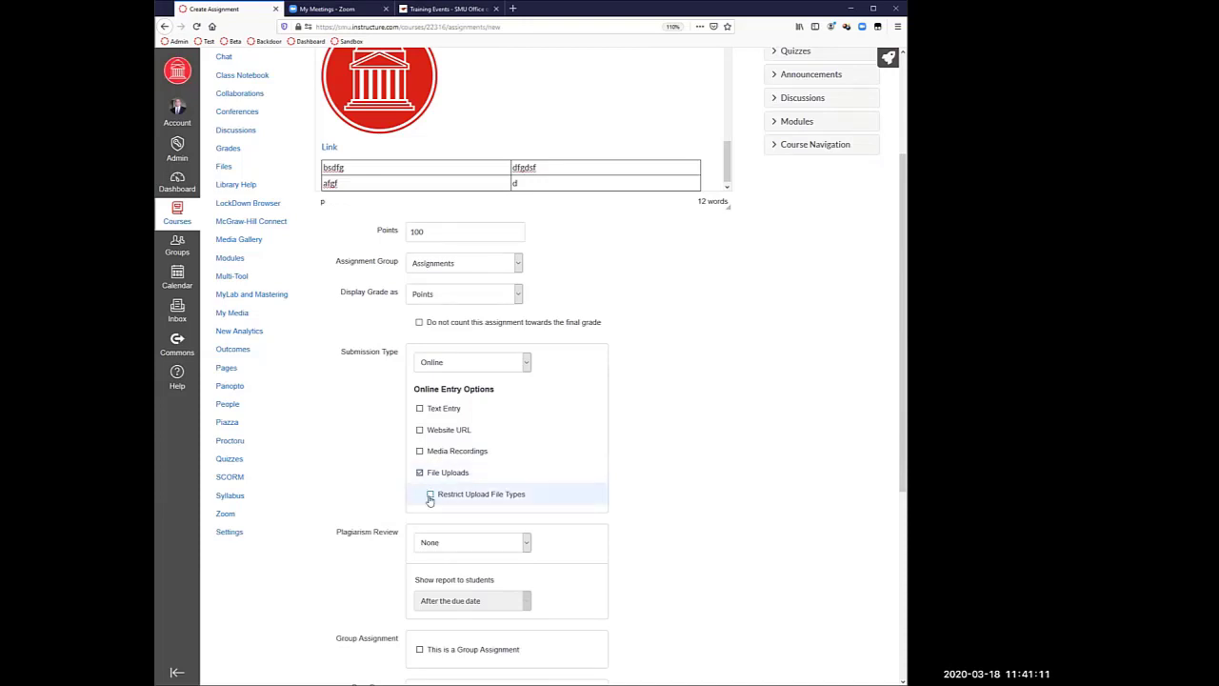
# Step: Try restricting the upload file types to "doc,docx", and remove the restriction again
pyautogui.click(430, 494)
pyautogui.click(464, 514)
pyautogui.write('d')
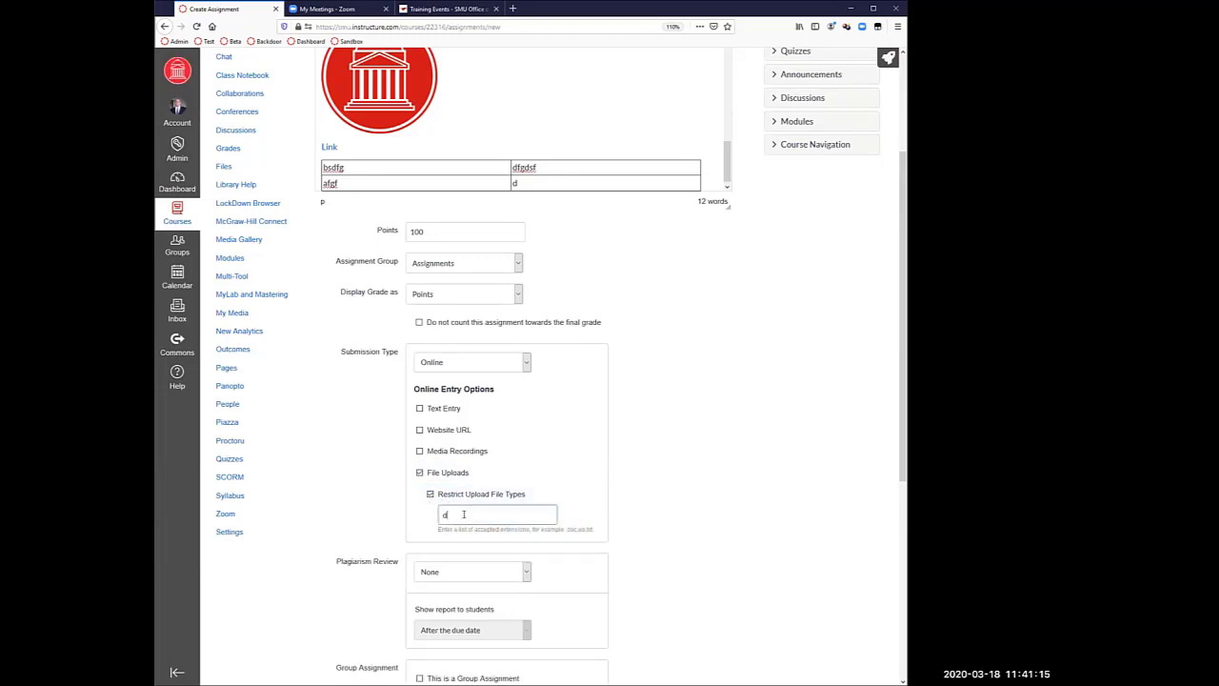
pyautogui.write('oc,docx')
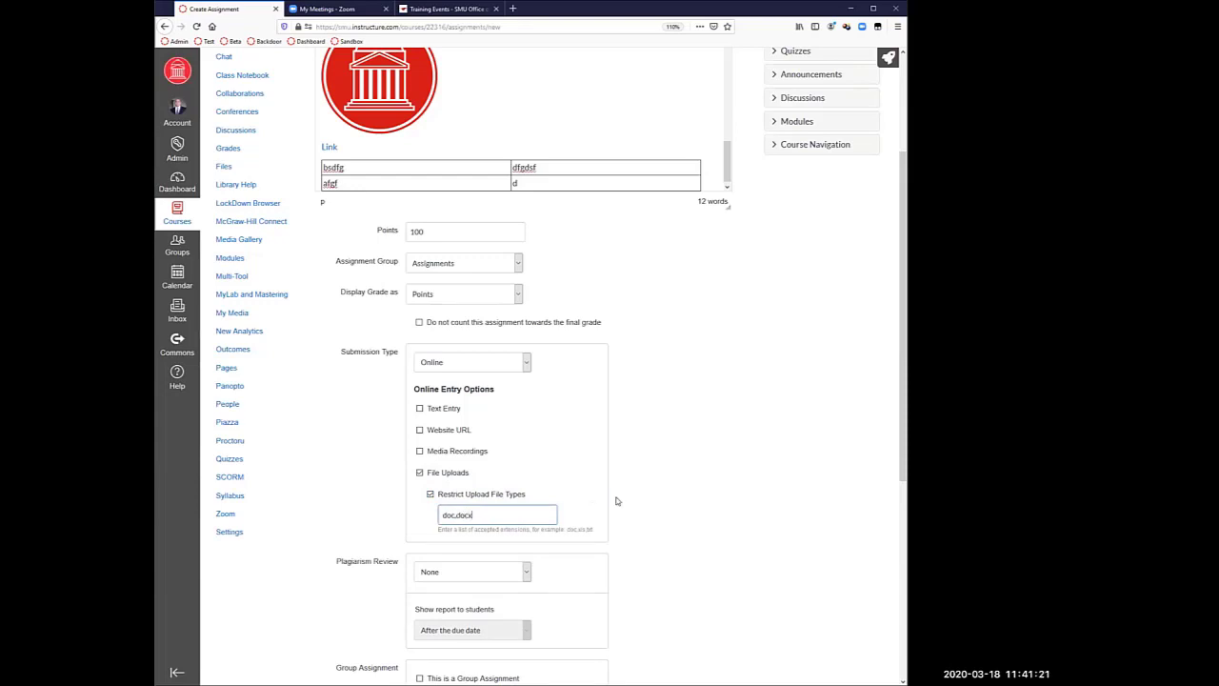
pyautogui.click(429, 495)
# Step: Set the plagiarism review to Turnitin, with submissions stored in the standard paper repository
pyautogui.scroll(-3, 453, 368)
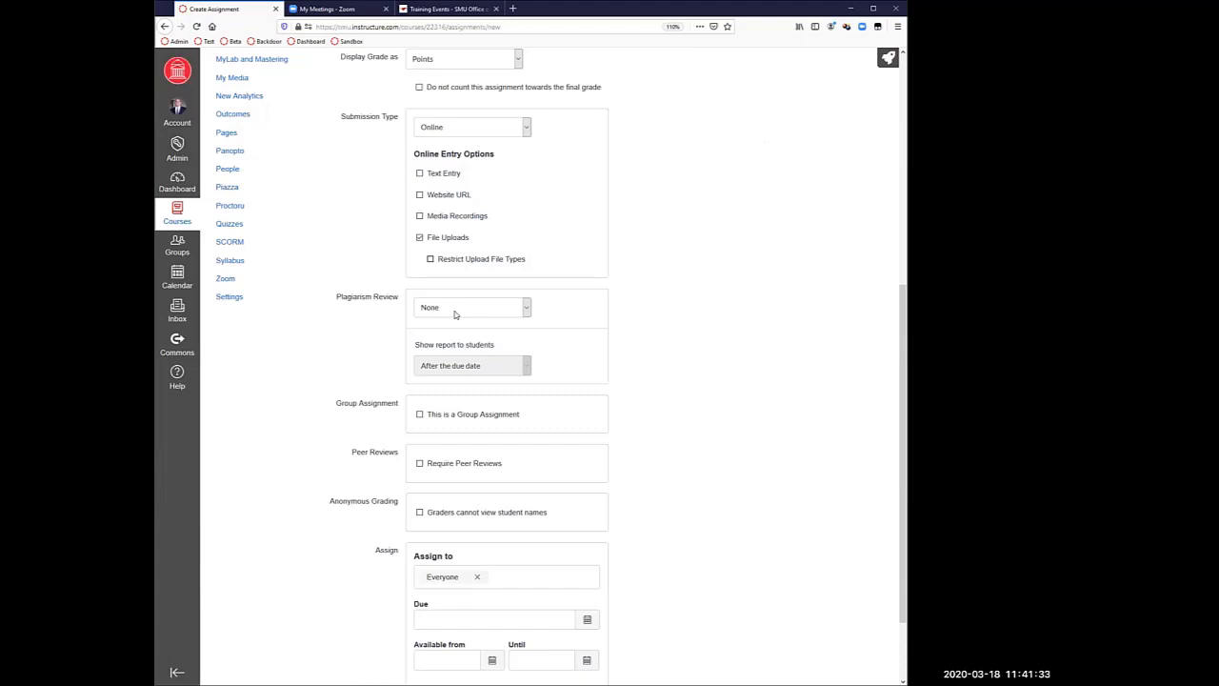
pyautogui.moveTo(333, 303); pyautogui.dragTo(373, 301)
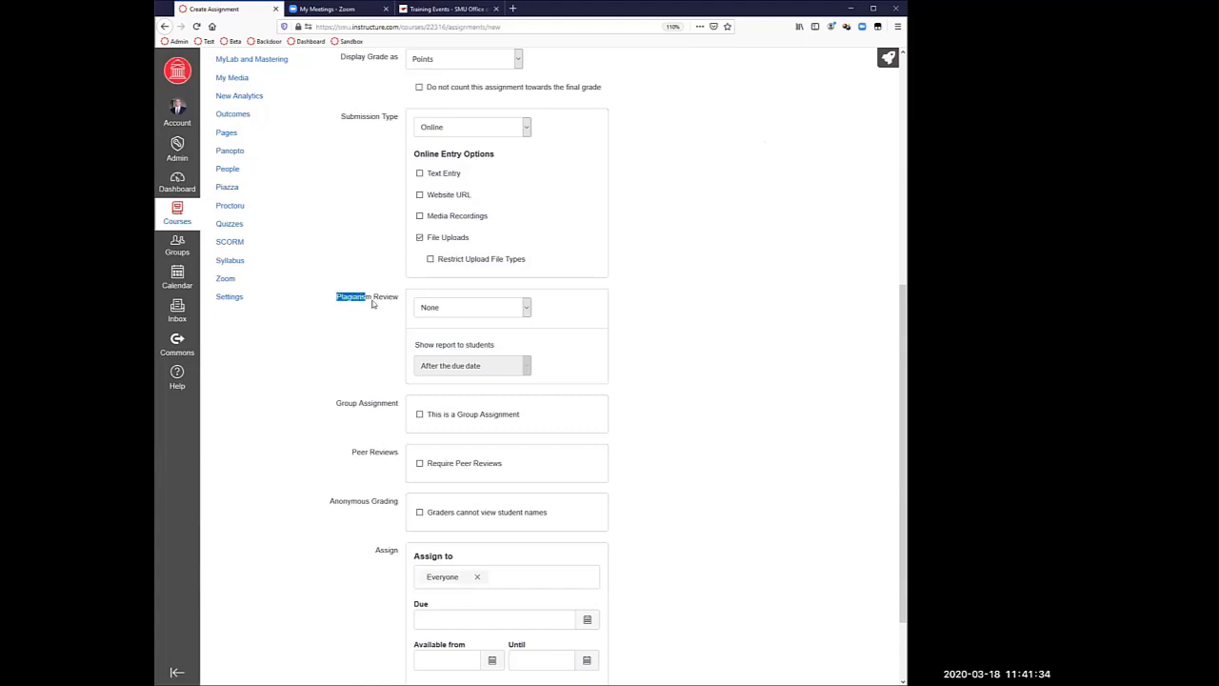
pyautogui.click(448, 307)
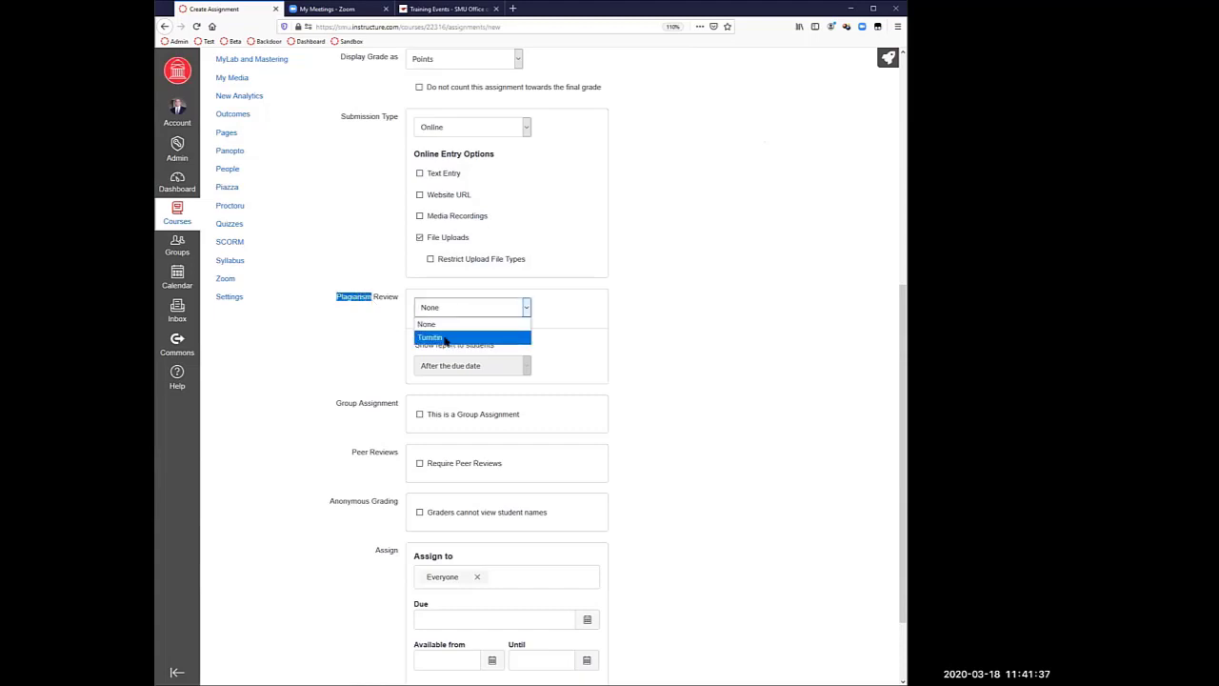
pyautogui.click(446, 339)
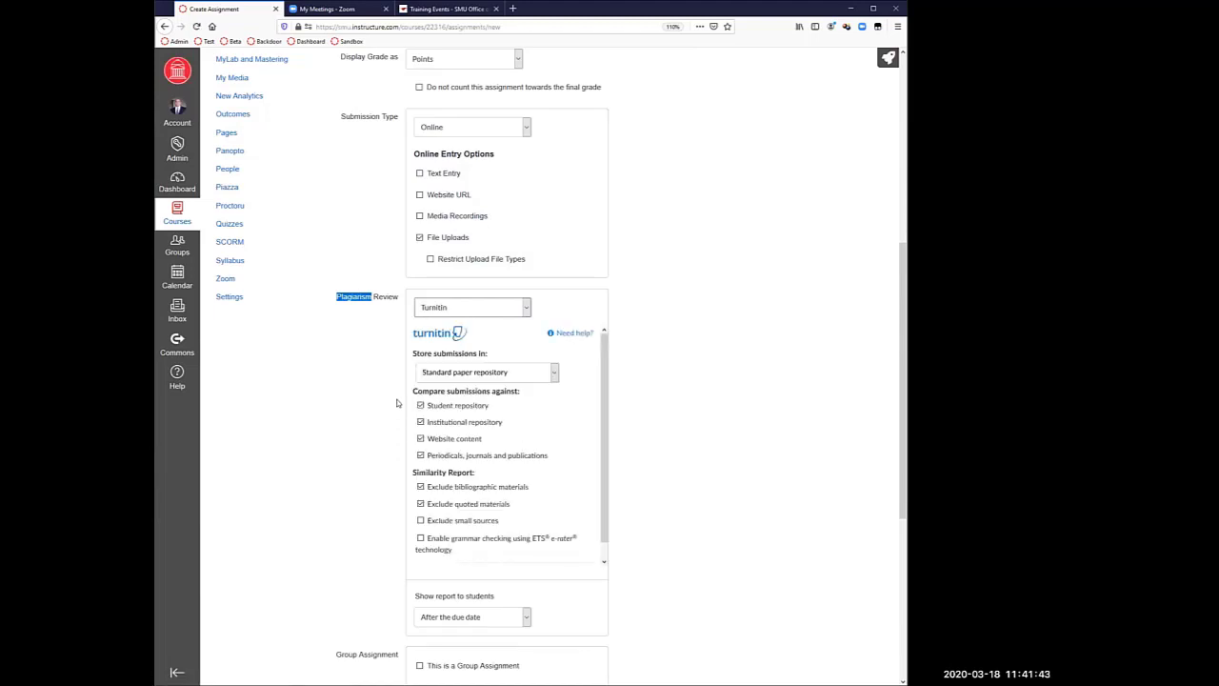
pyautogui.click(512, 373)
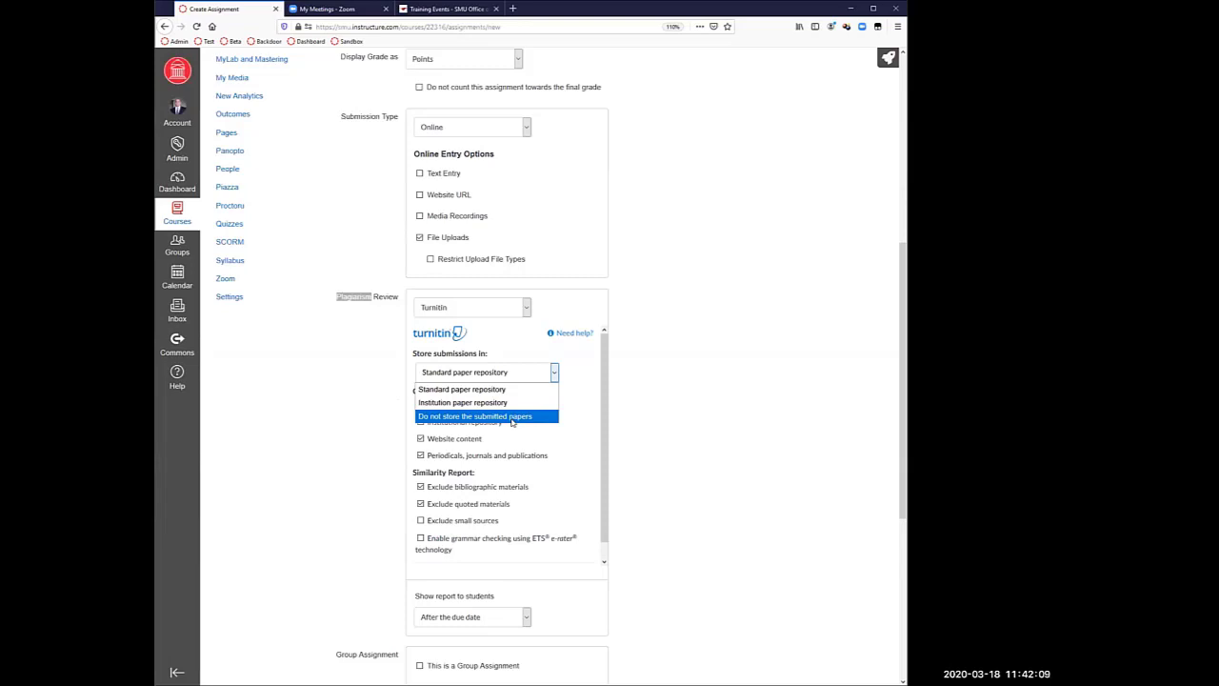
pyautogui.click(522, 396)
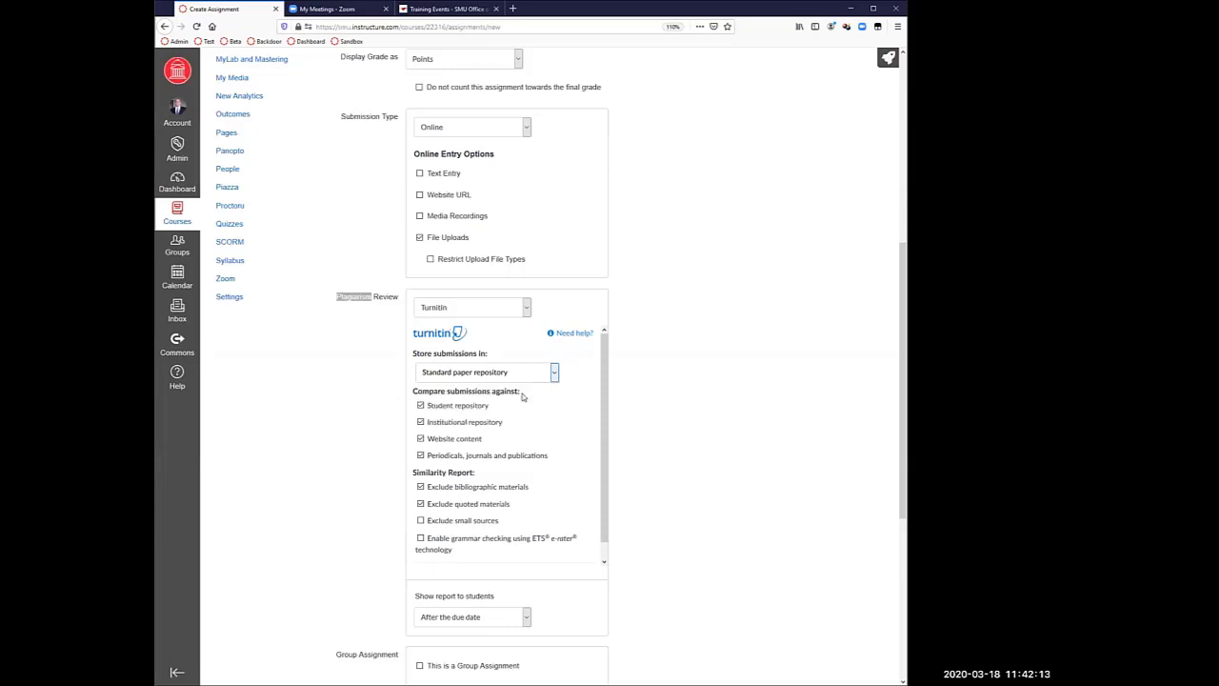
# Step: Try "Do not store the submitted papers" as the Turnitin storage option, and set it to Standard paper repository
pyautogui.click(360, 399)
pyautogui.click(483, 380)
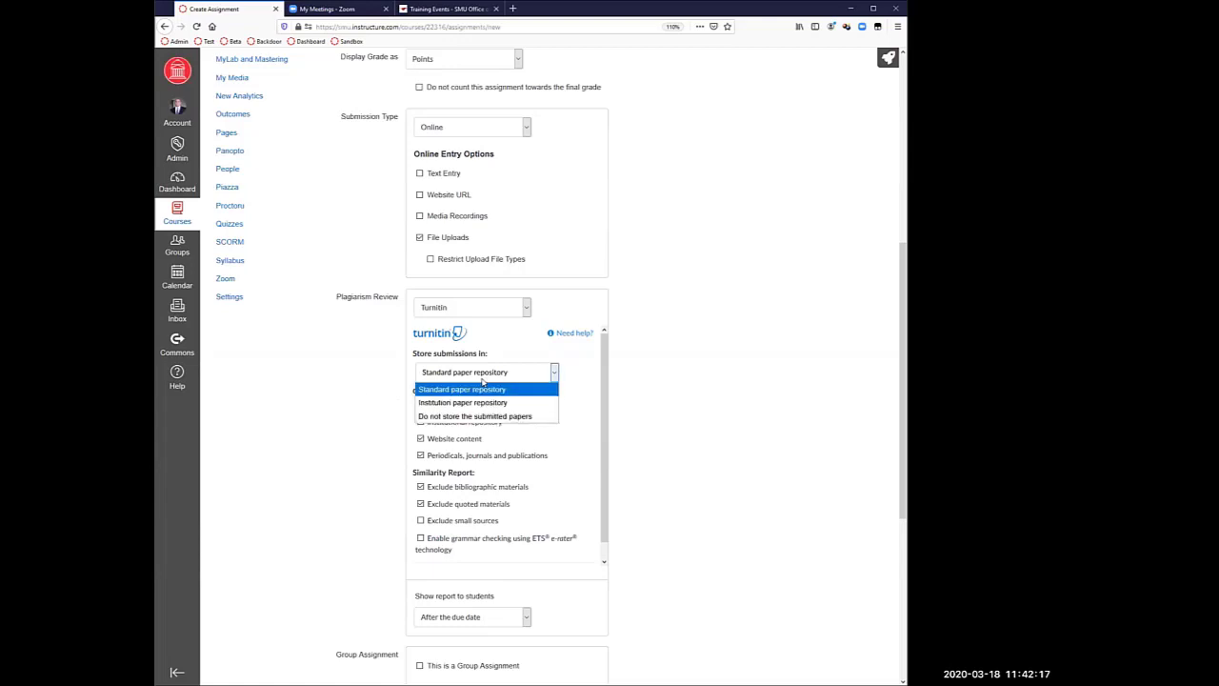
pyautogui.click(468, 416)
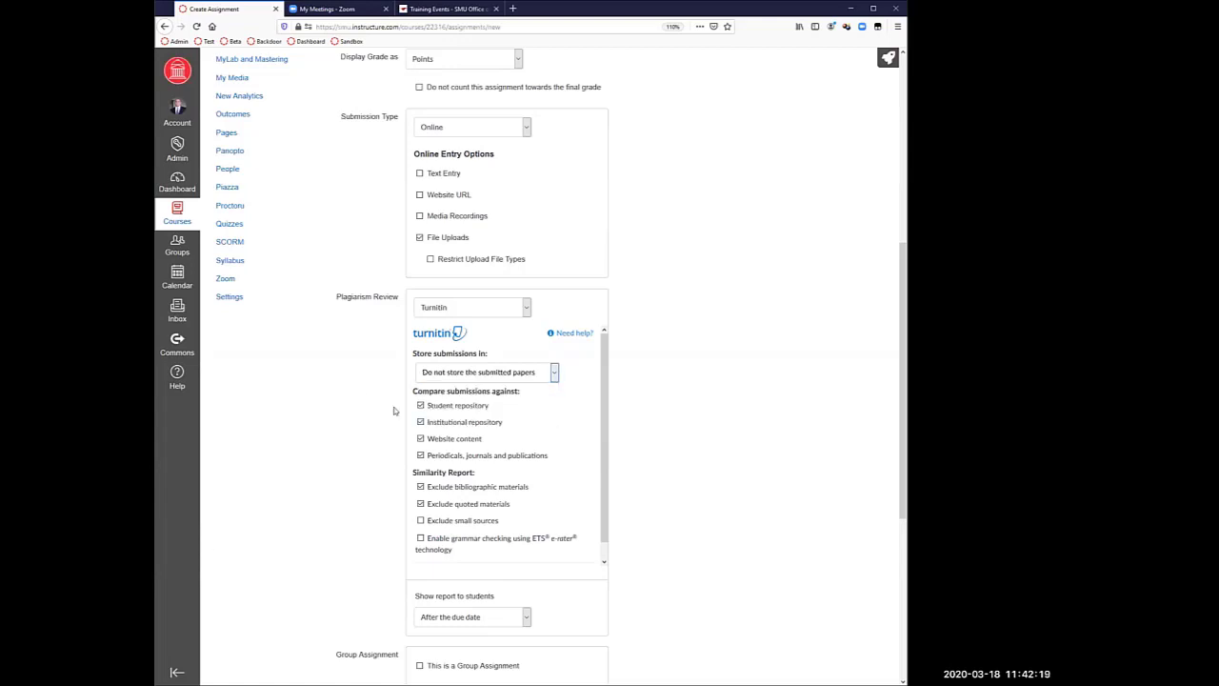
pyautogui.click(449, 377)
pyautogui.click(446, 391)
pyautogui.scroll(-3, 363, 423)
pyautogui.scroll(1, 363, 423)
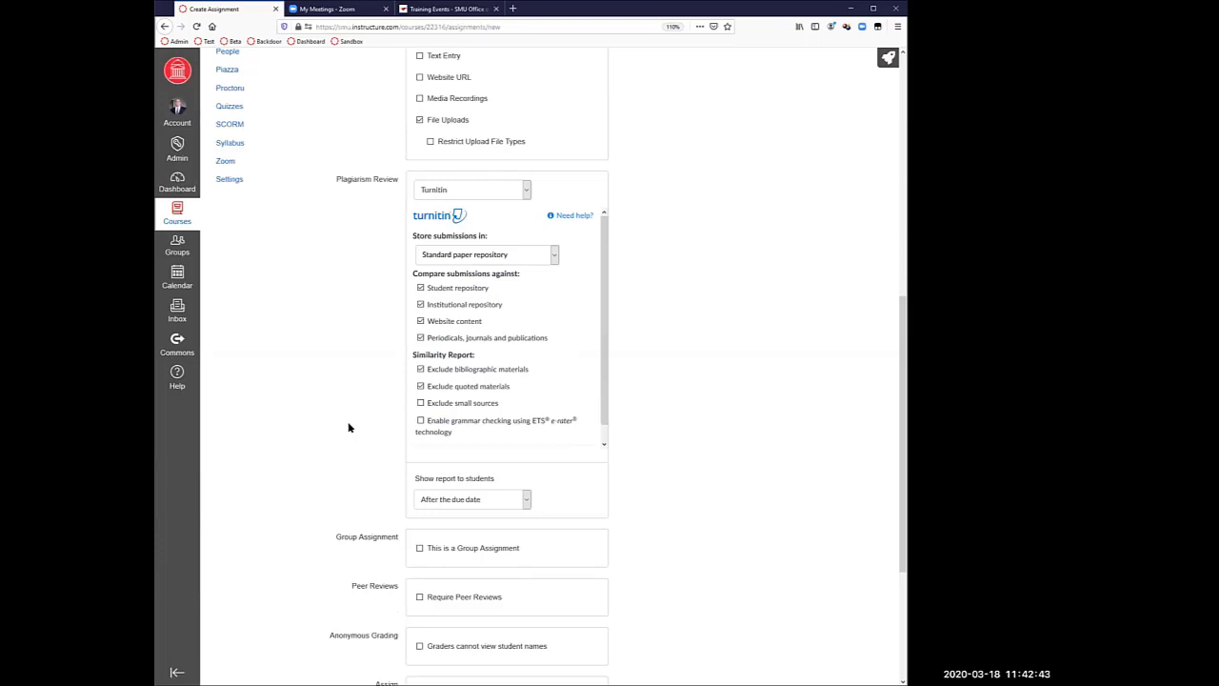
# Step: Turn off the plagiarism review for the assignment by setting it to None
pyautogui.click(452, 195)
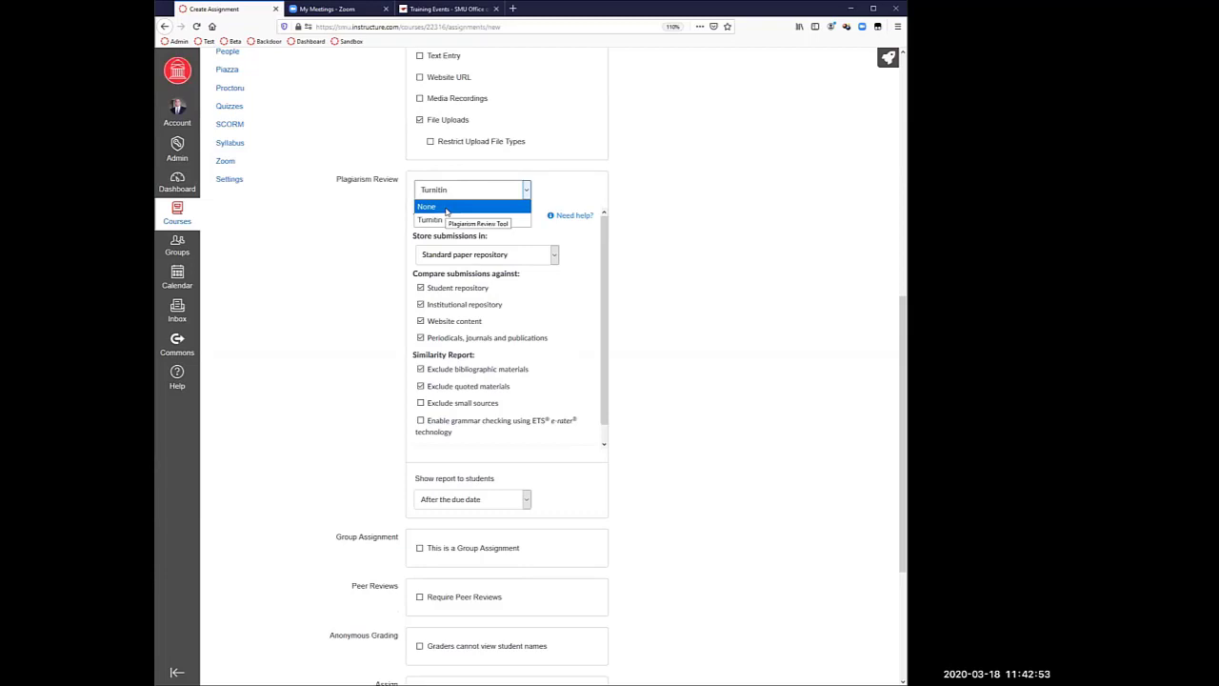
pyautogui.click(446, 206)
pyautogui.scroll(5, 352, 277)
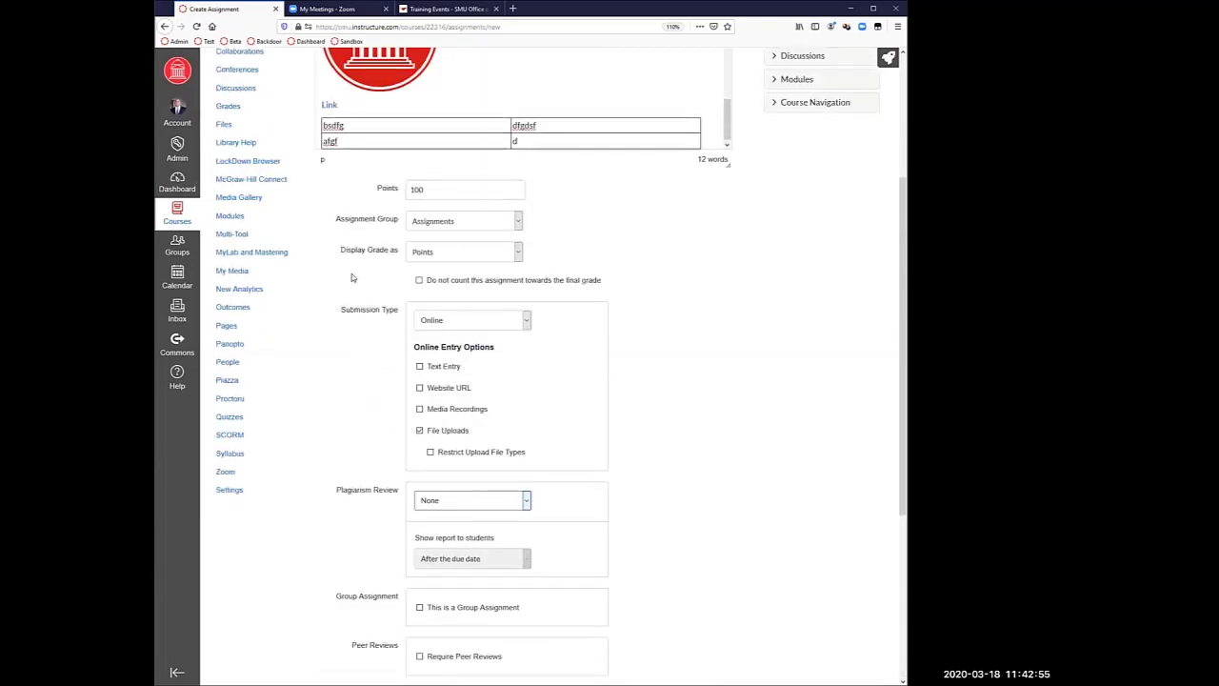
# Step: Try External Tool as the submission type, and set the type to Online again
pyautogui.scroll(-1, 352, 277)
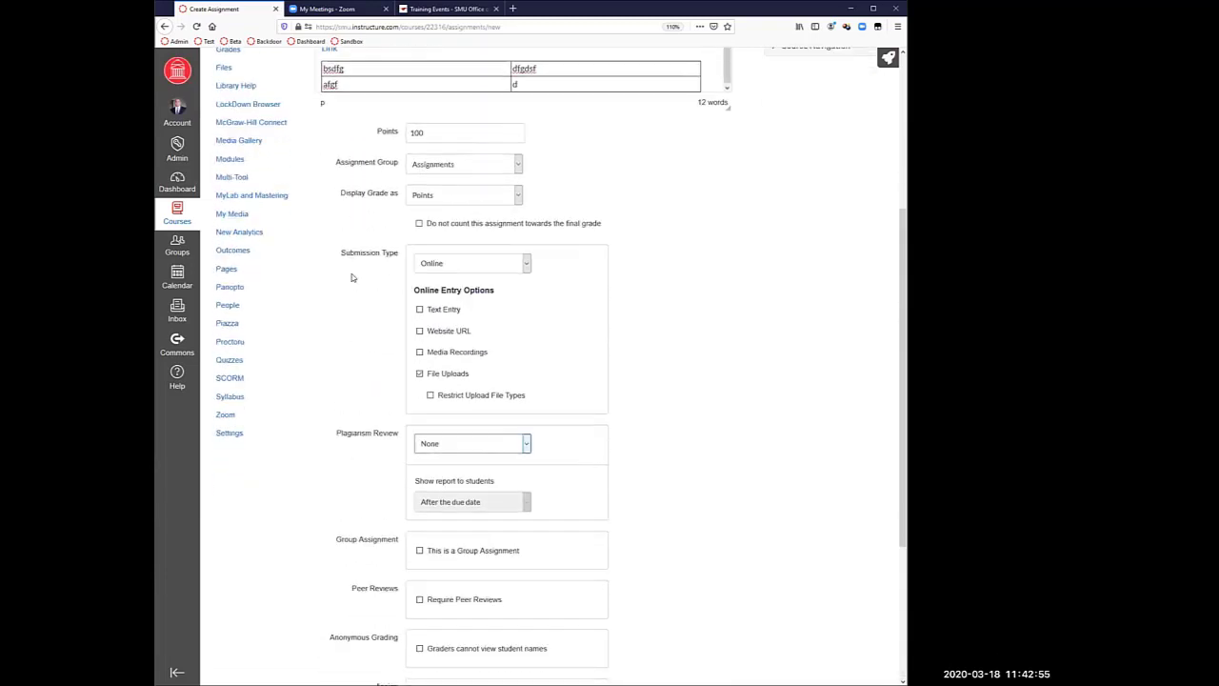
pyautogui.click(459, 264)
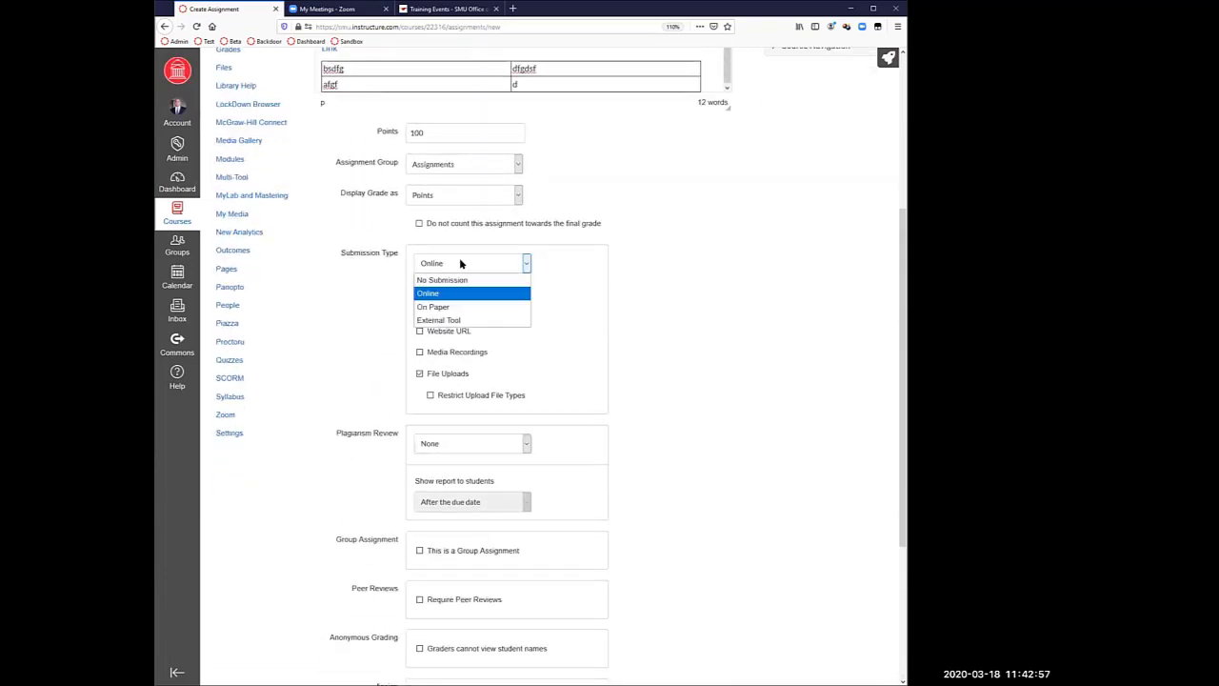
pyautogui.click(450, 322)
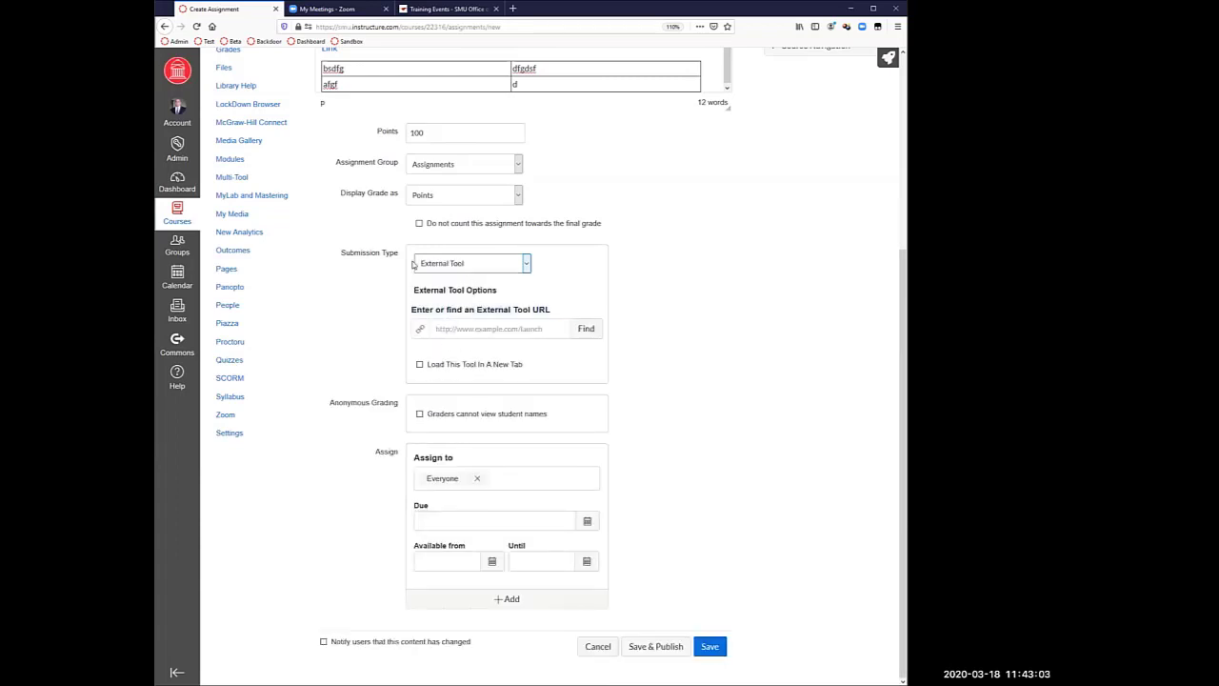
pyautogui.click(486, 329)
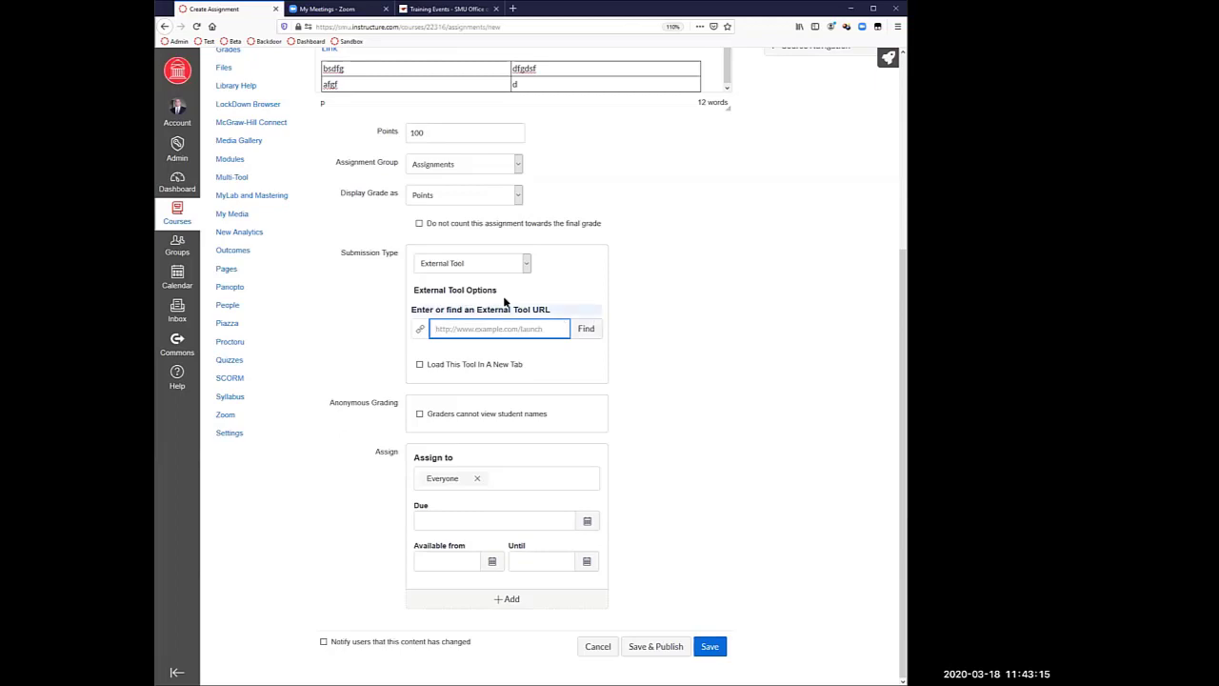
pyautogui.click(463, 270)
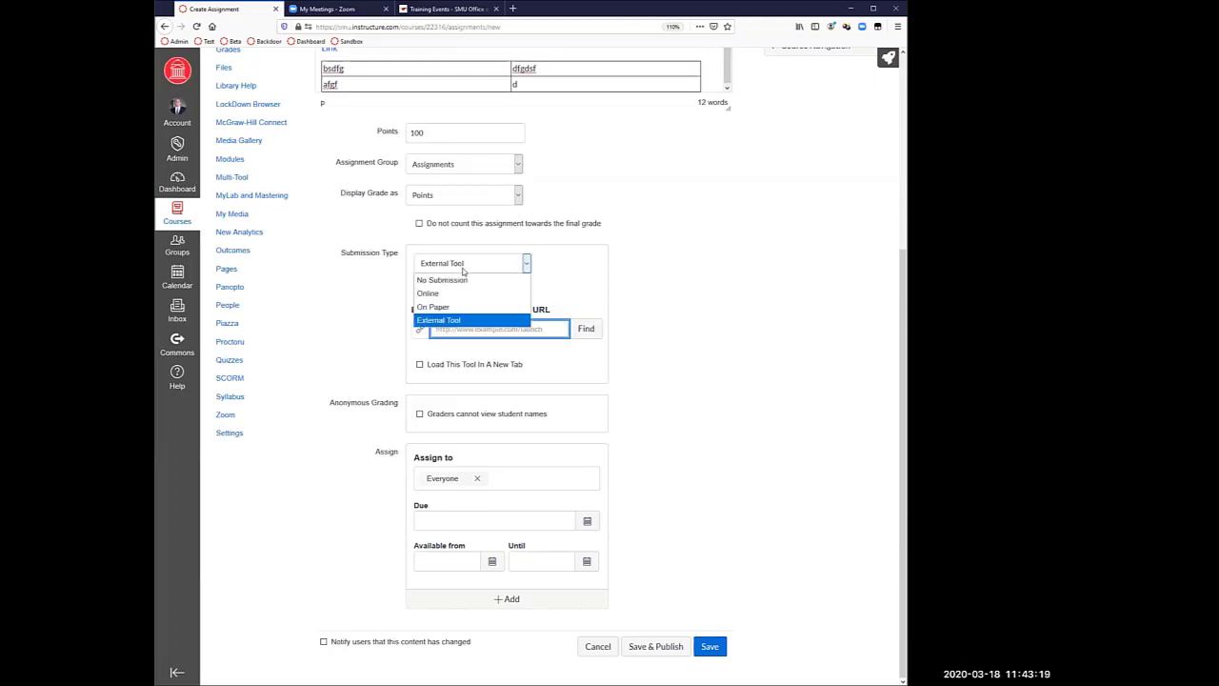
pyautogui.click(445, 292)
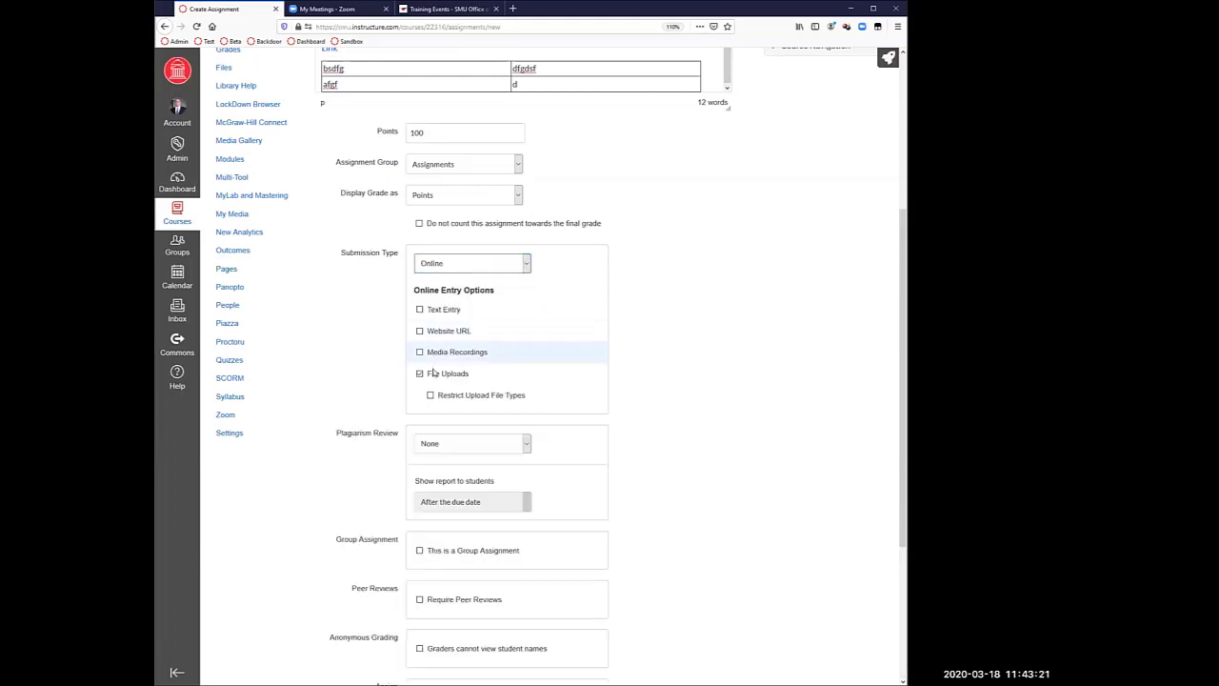
# Step: Try Turnitin as the plagiarism review for the file upload submission, and set the review back to None
pyautogui.click(443, 446)
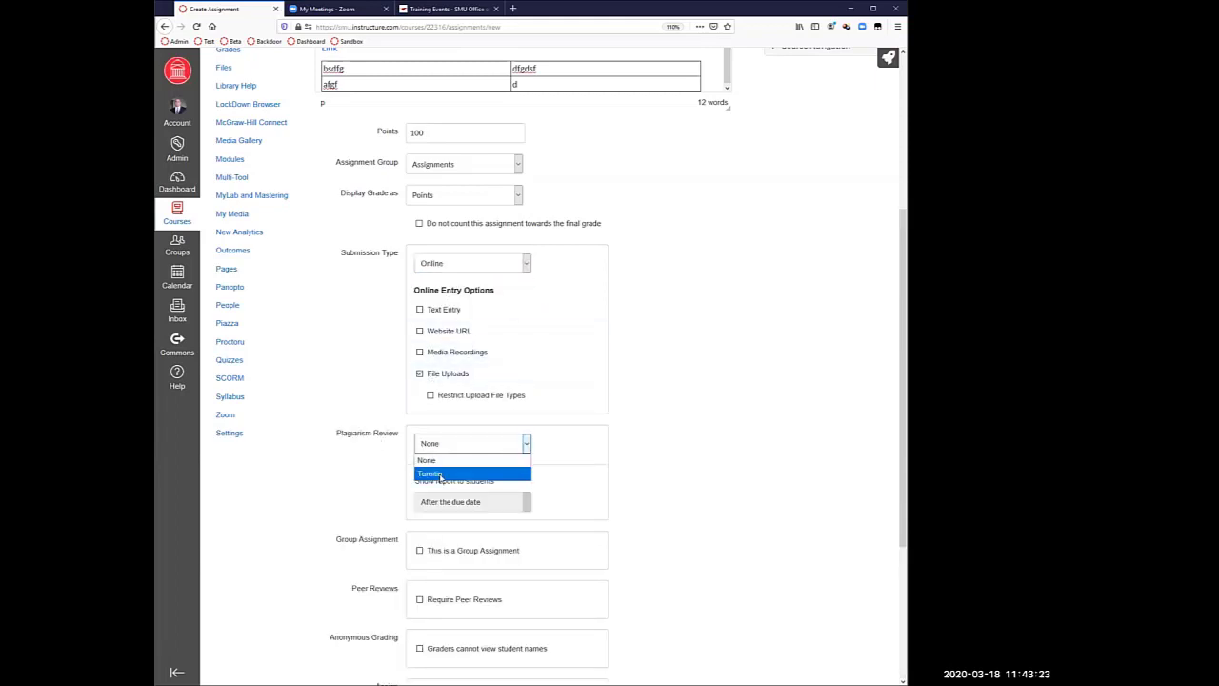
pyautogui.click(442, 474)
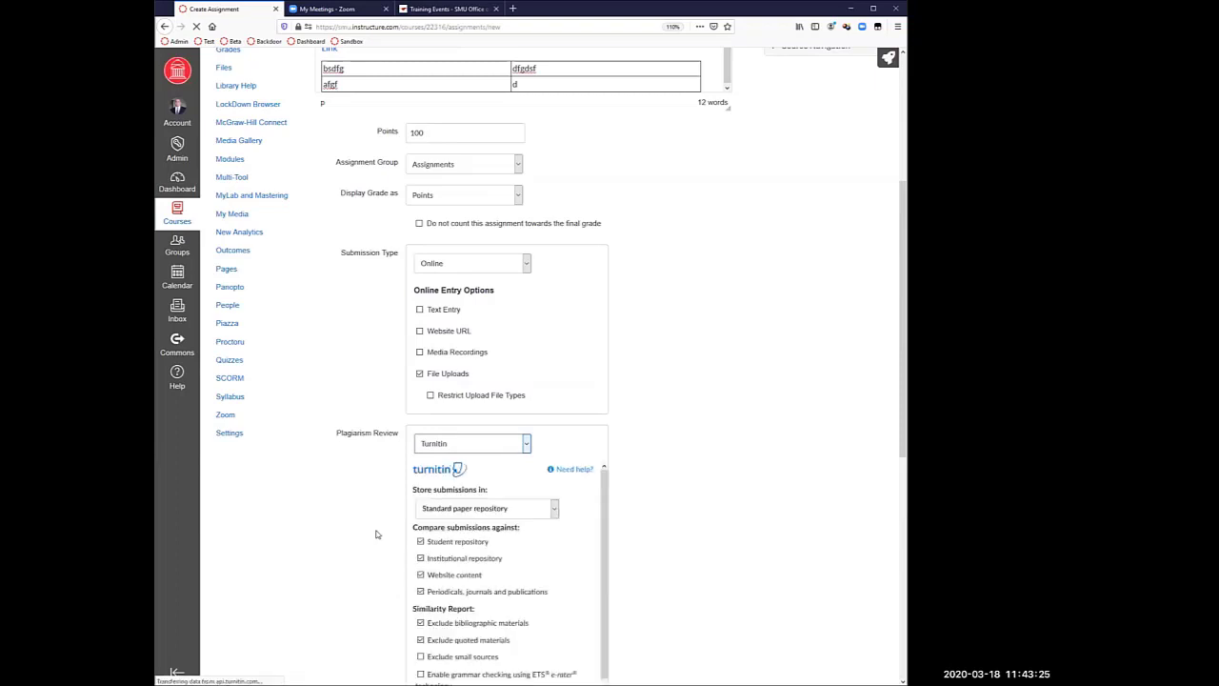
pyautogui.scroll(-3, 376, 534)
pyautogui.scroll(1, 377, 535)
pyautogui.scroll(1, 377, 535)
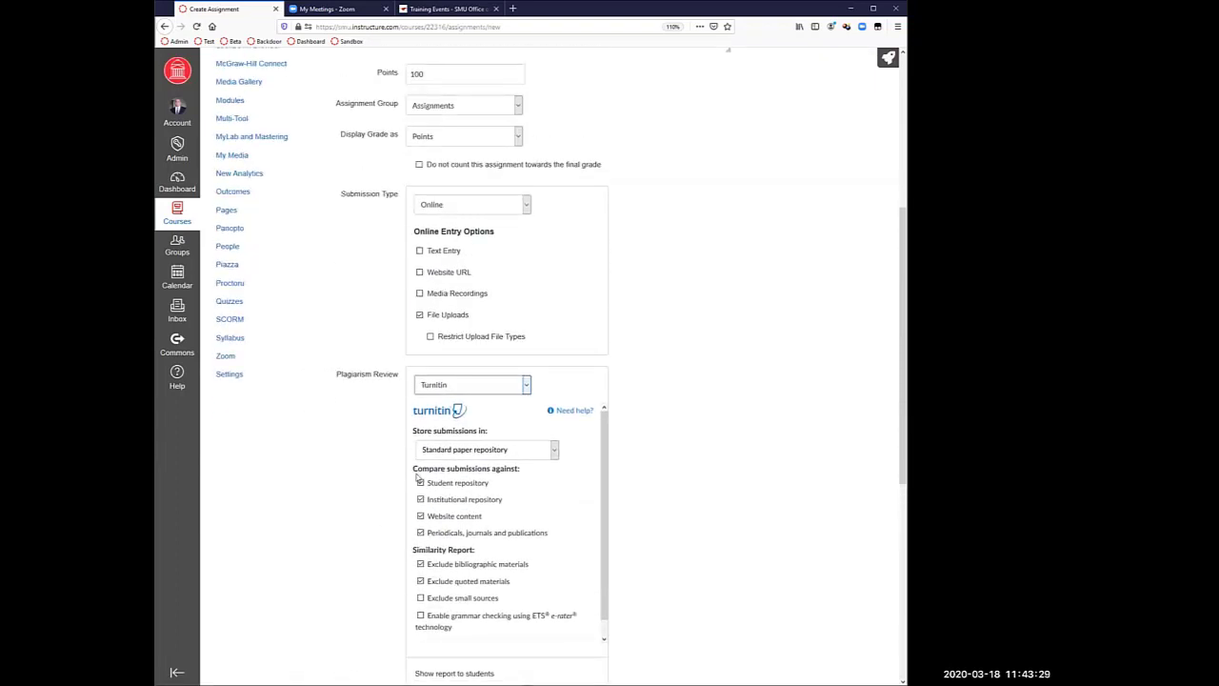
pyautogui.click(454, 391)
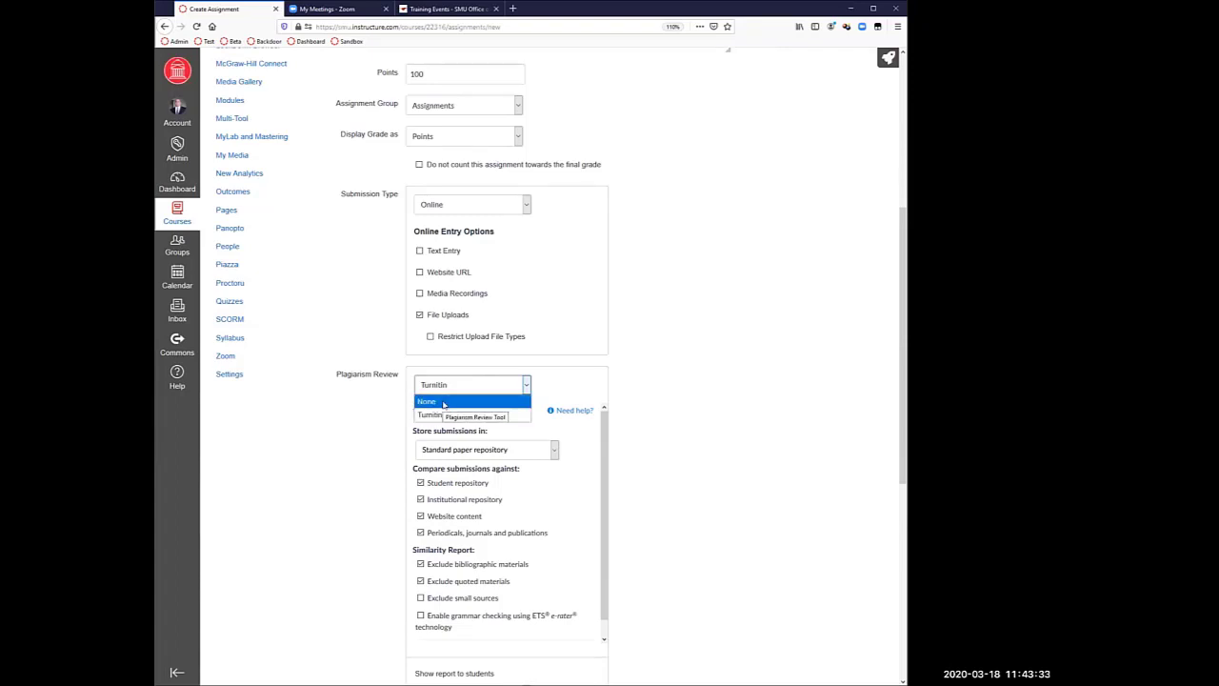
pyautogui.click(443, 402)
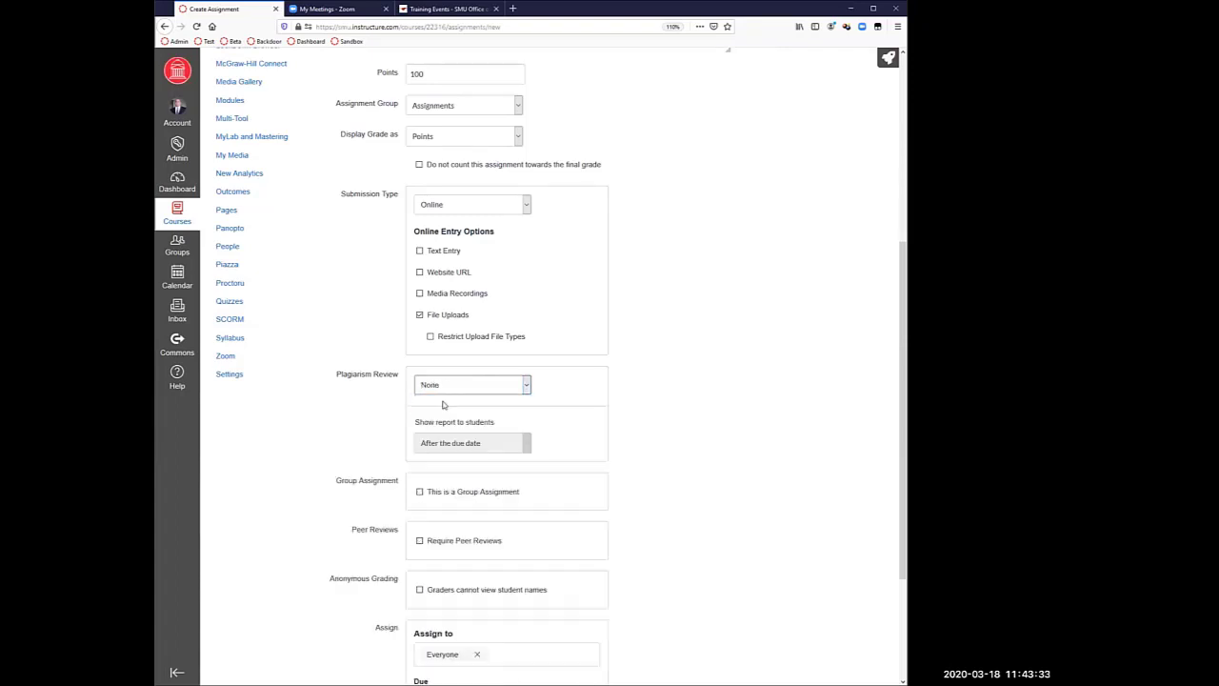
# Step: Switch the submission type to External Tool and look through the list of external tools that can be configured
pyautogui.click(466, 209)
pyautogui.click(460, 263)
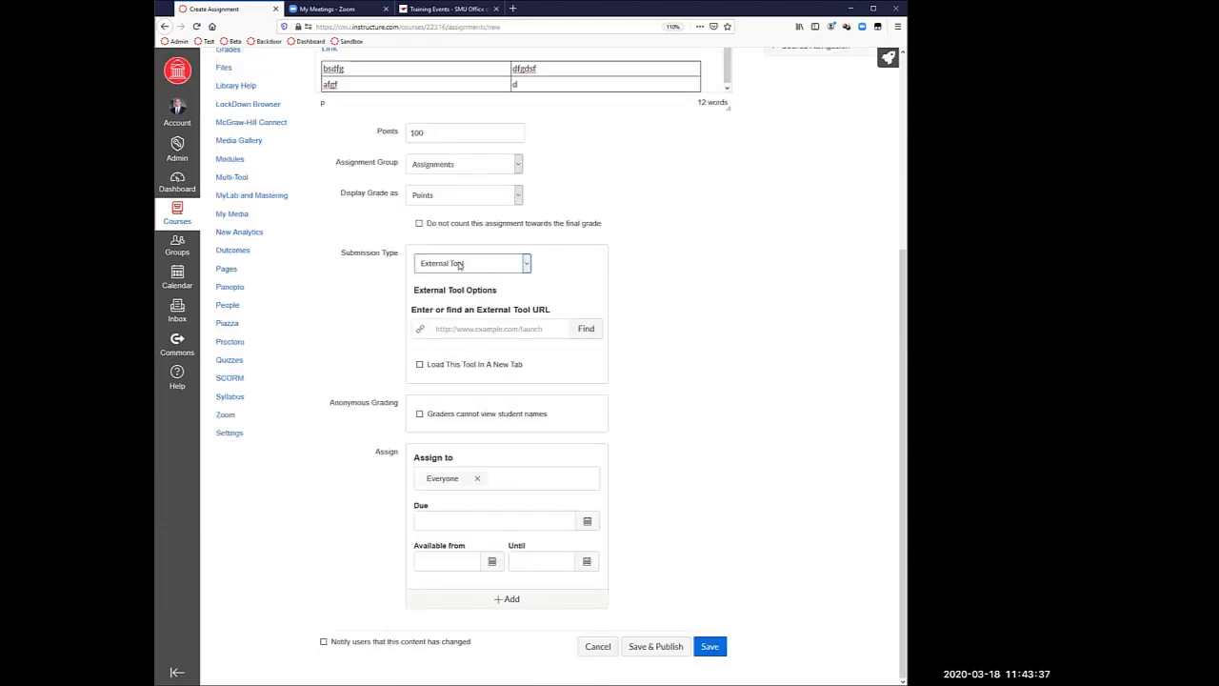
pyautogui.click(584, 335)
pyautogui.scroll(-2, 550, 364)
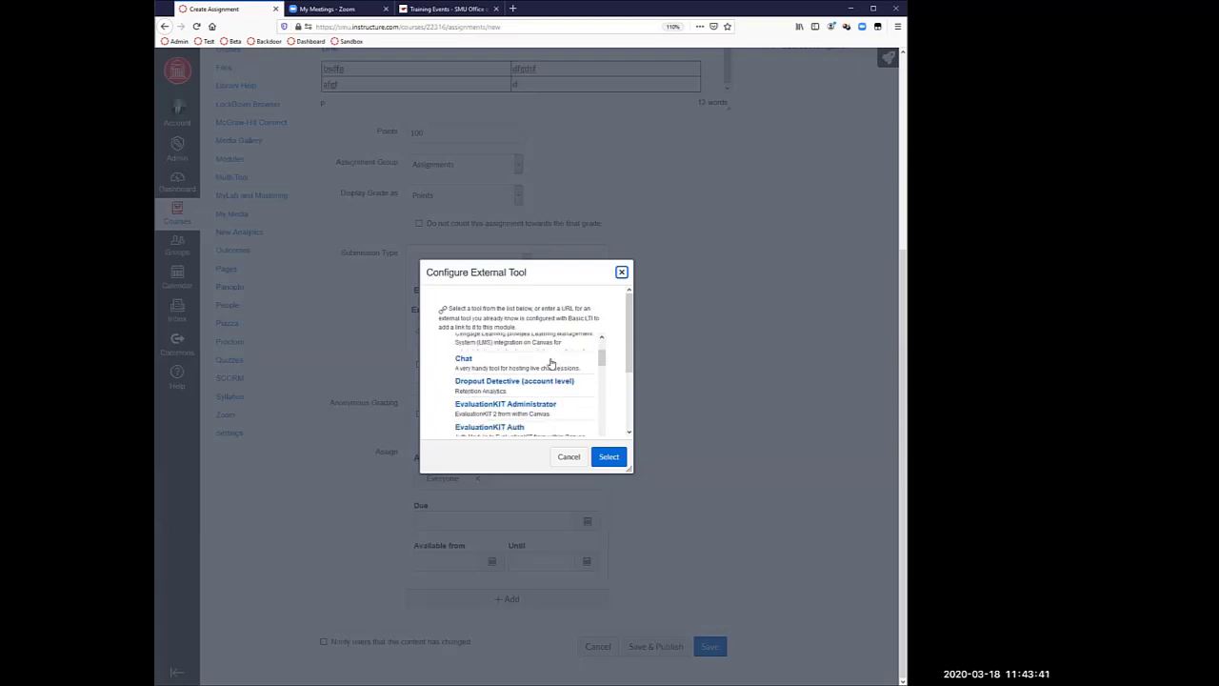
pyautogui.scroll(-5, 550, 364)
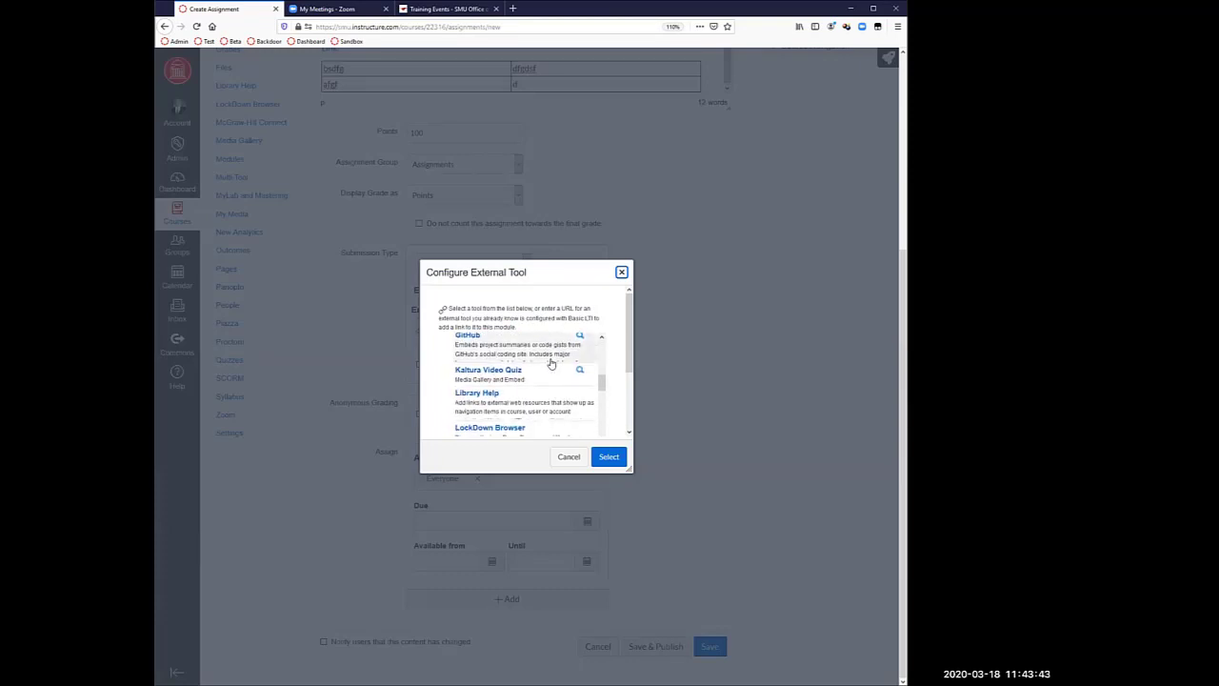
pyautogui.scroll(-1, 550, 364)
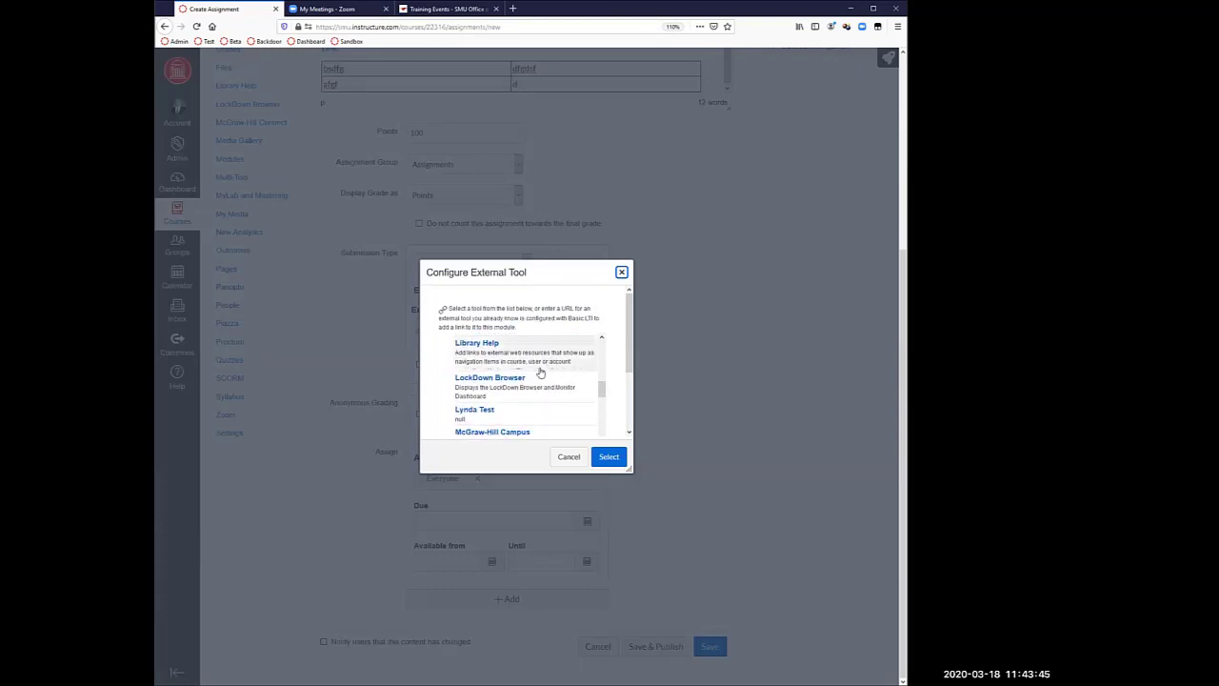
pyautogui.scroll(-1, 517, 393)
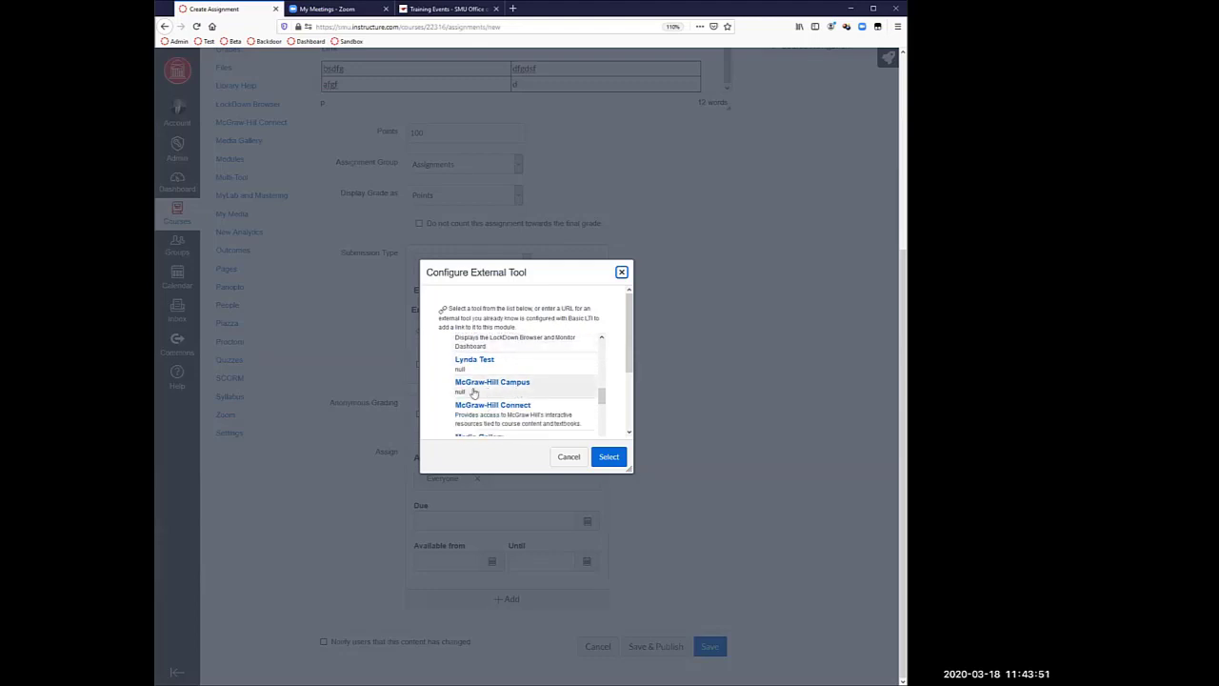
pyautogui.scroll(-3, 474, 392)
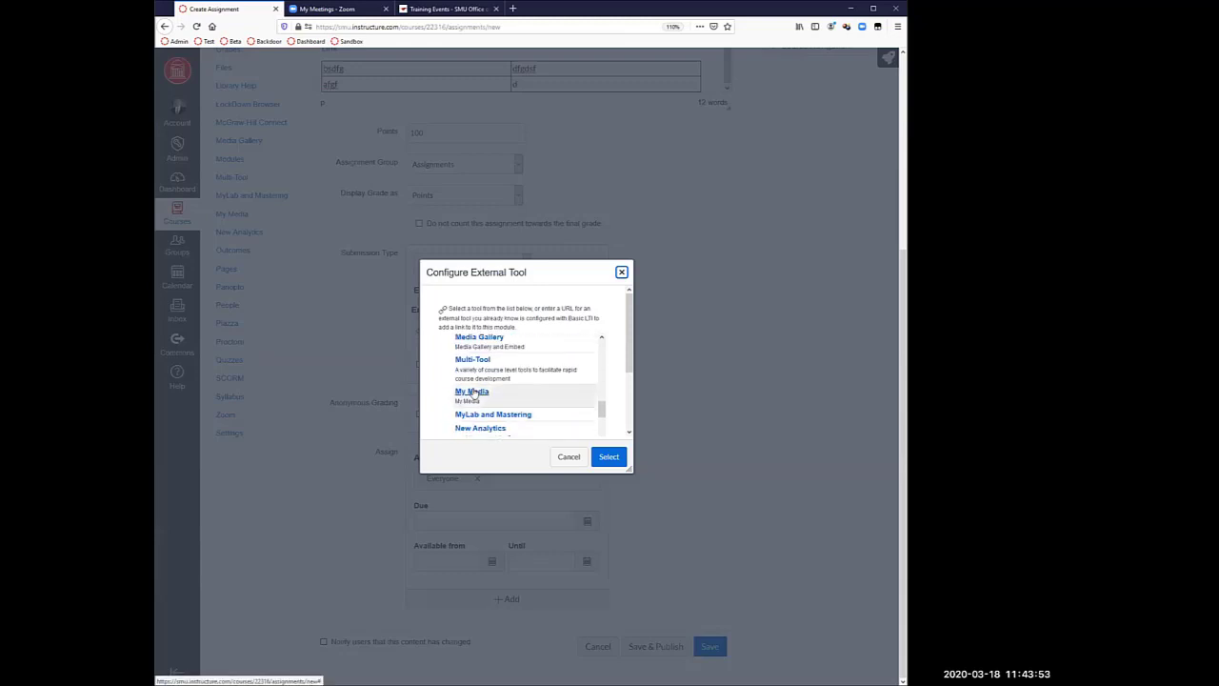
pyautogui.scroll(-1, 474, 393)
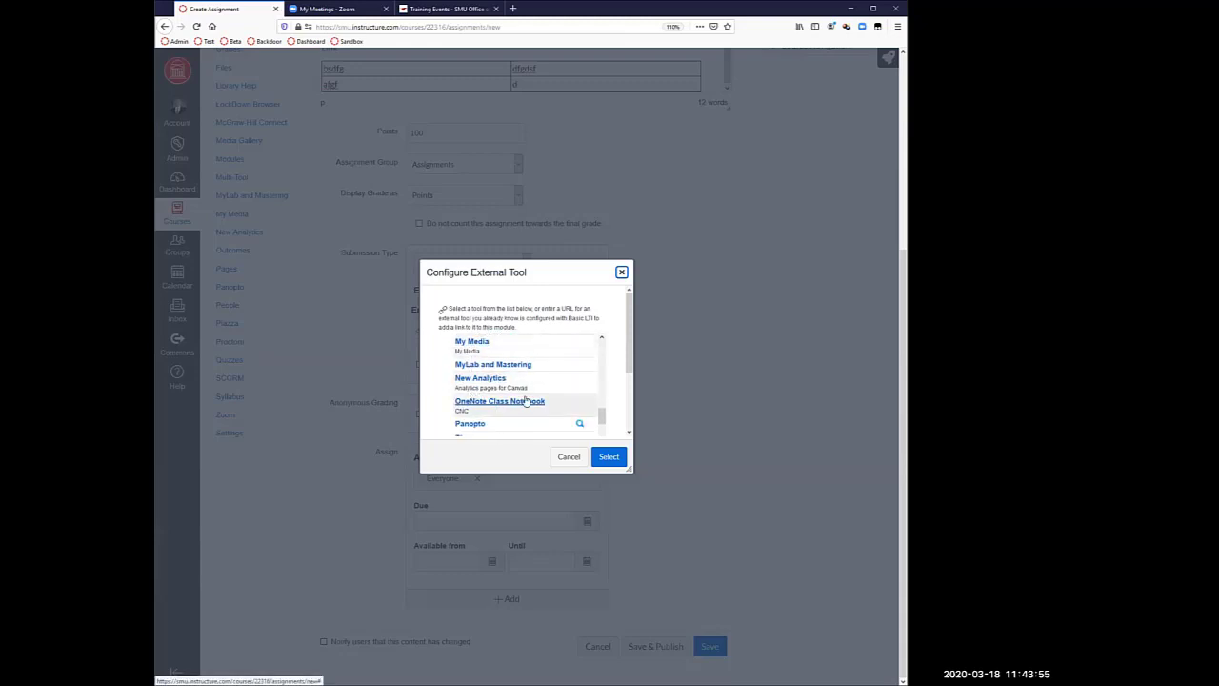
pyautogui.scroll(-1, 525, 403)
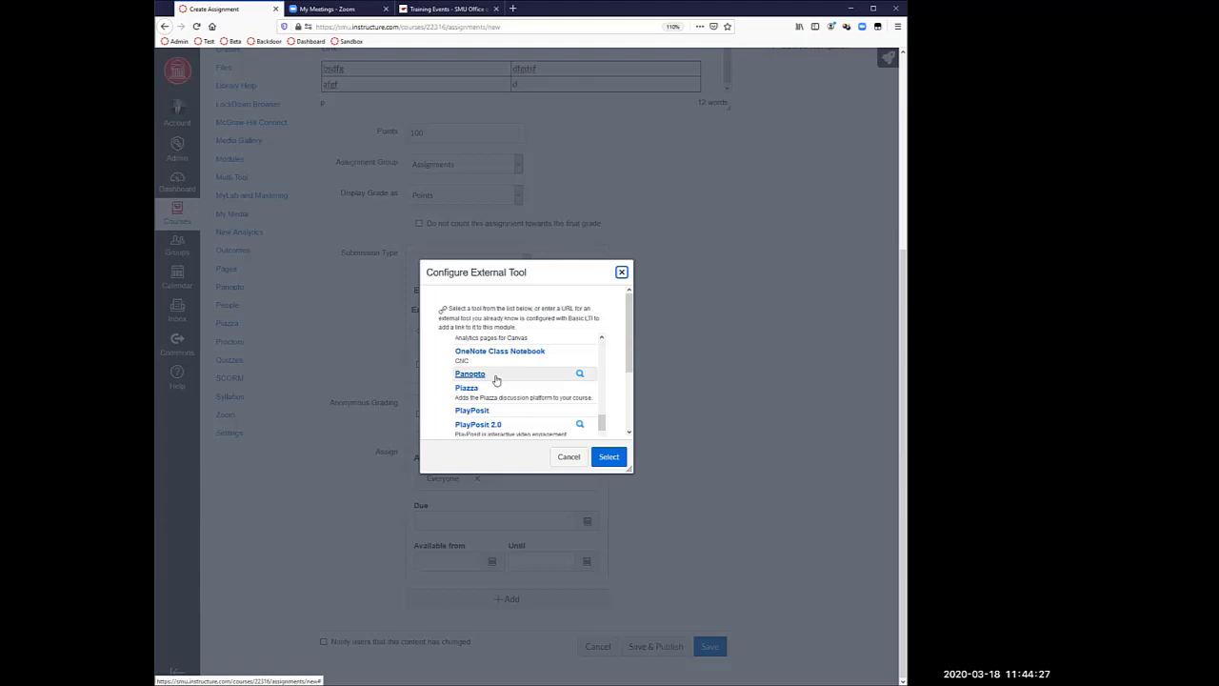
pyautogui.scroll(-3, 496, 379)
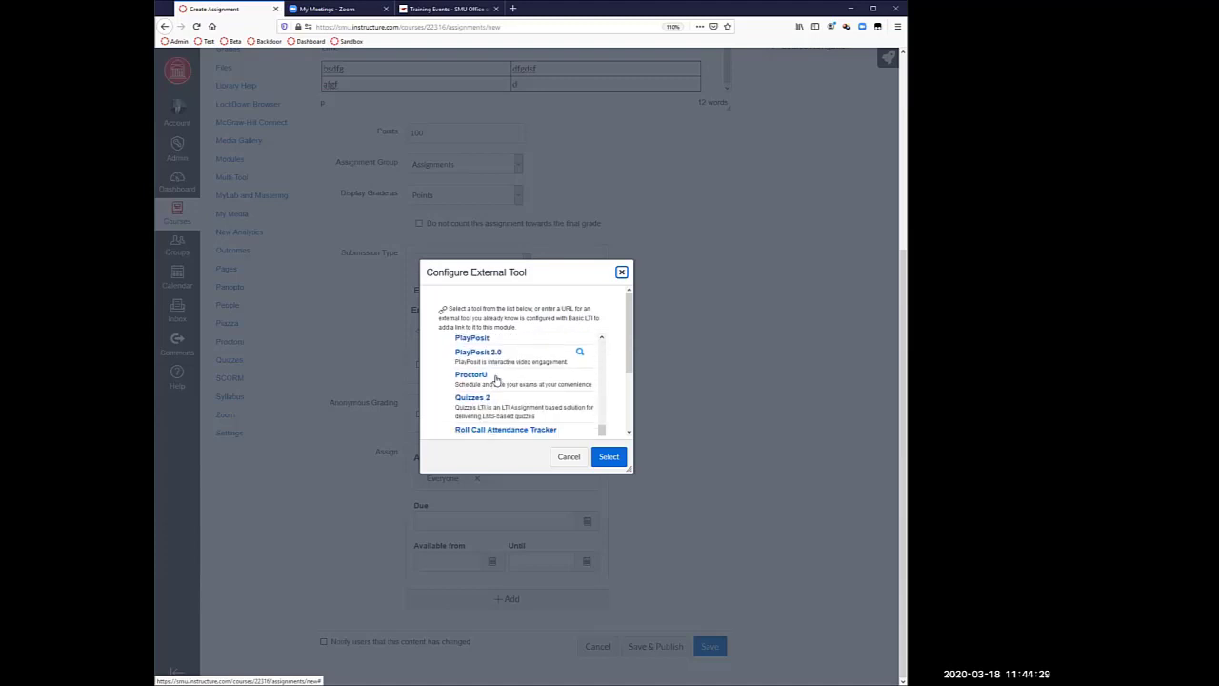
pyautogui.scroll(2, 495, 379)
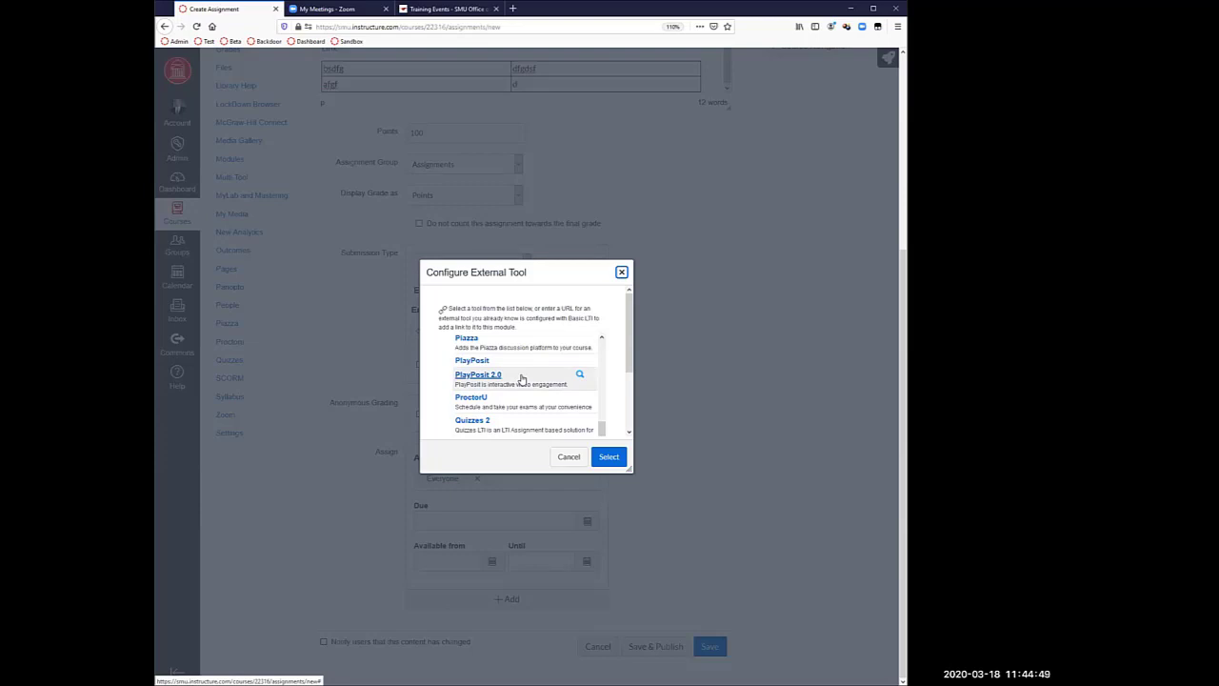
pyautogui.scroll(-3, 521, 378)
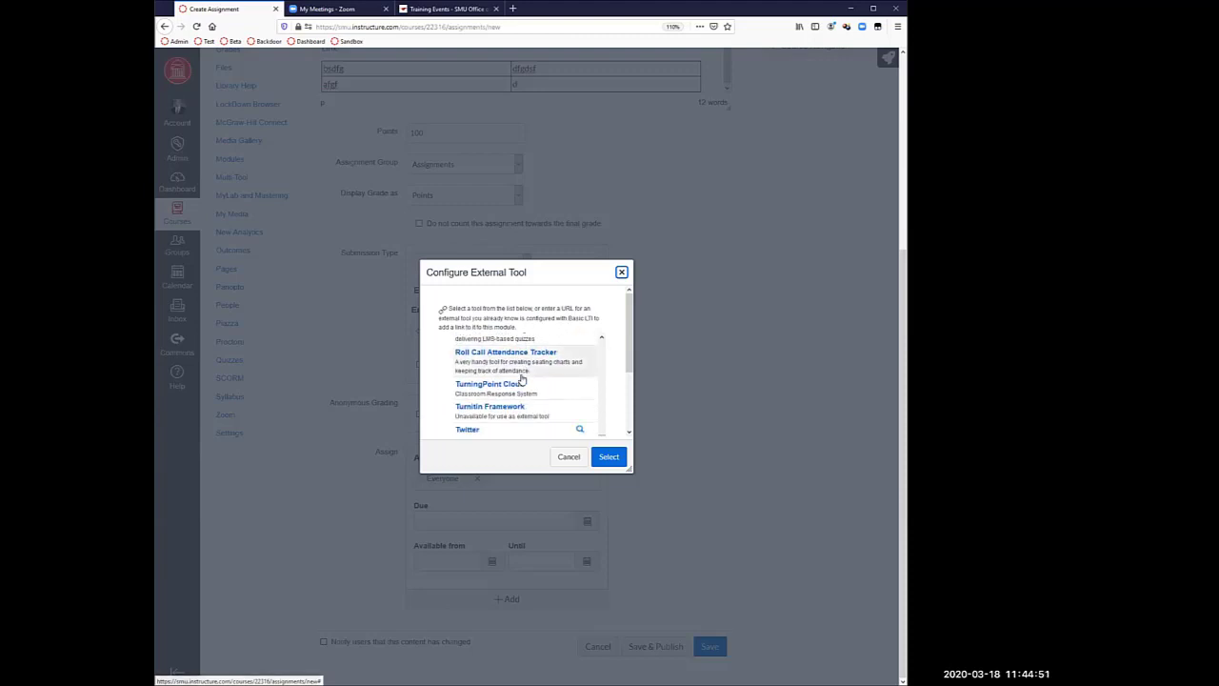
pyautogui.scroll(-5, 458, 386)
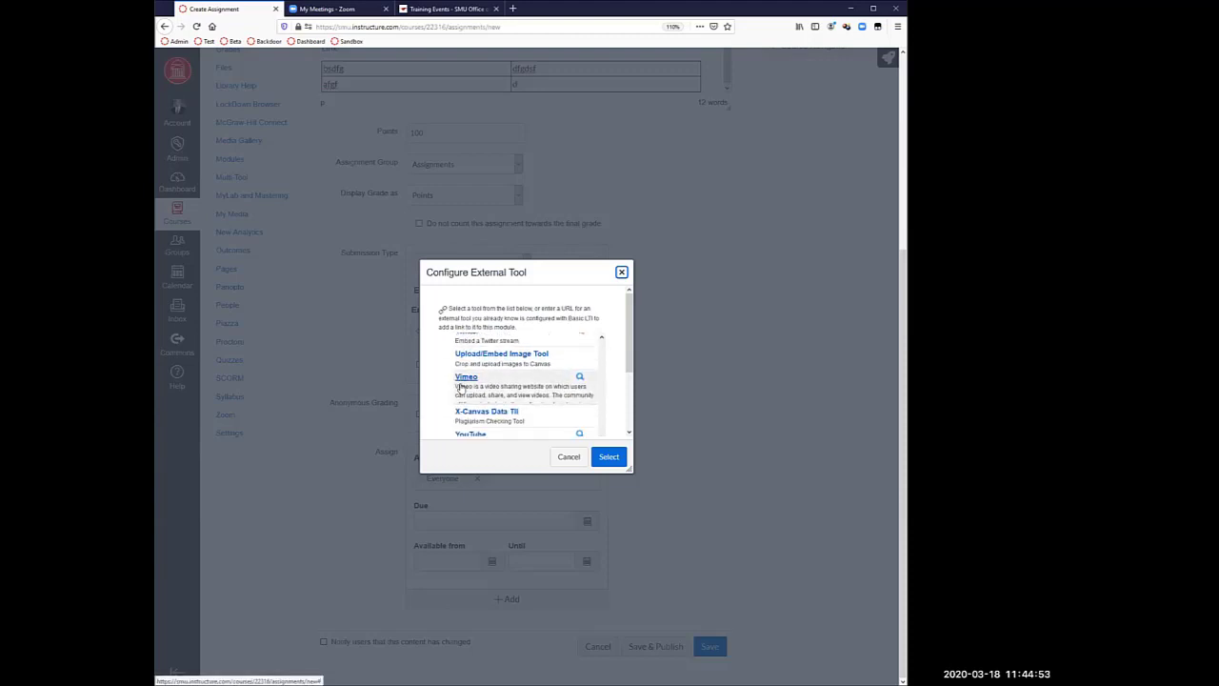
pyautogui.scroll(-3, 440, 386)
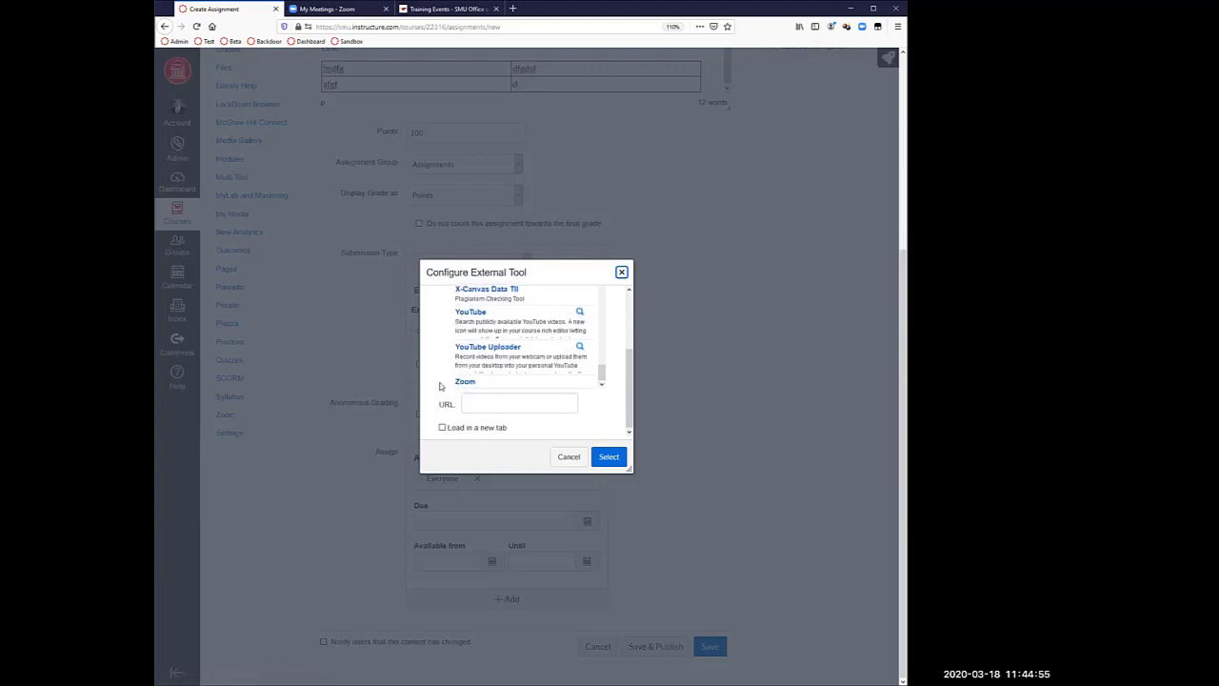
# Step: Cancel the external tool configuration without choosing a tool, and set the submission type to Online
pyautogui.click(565, 457)
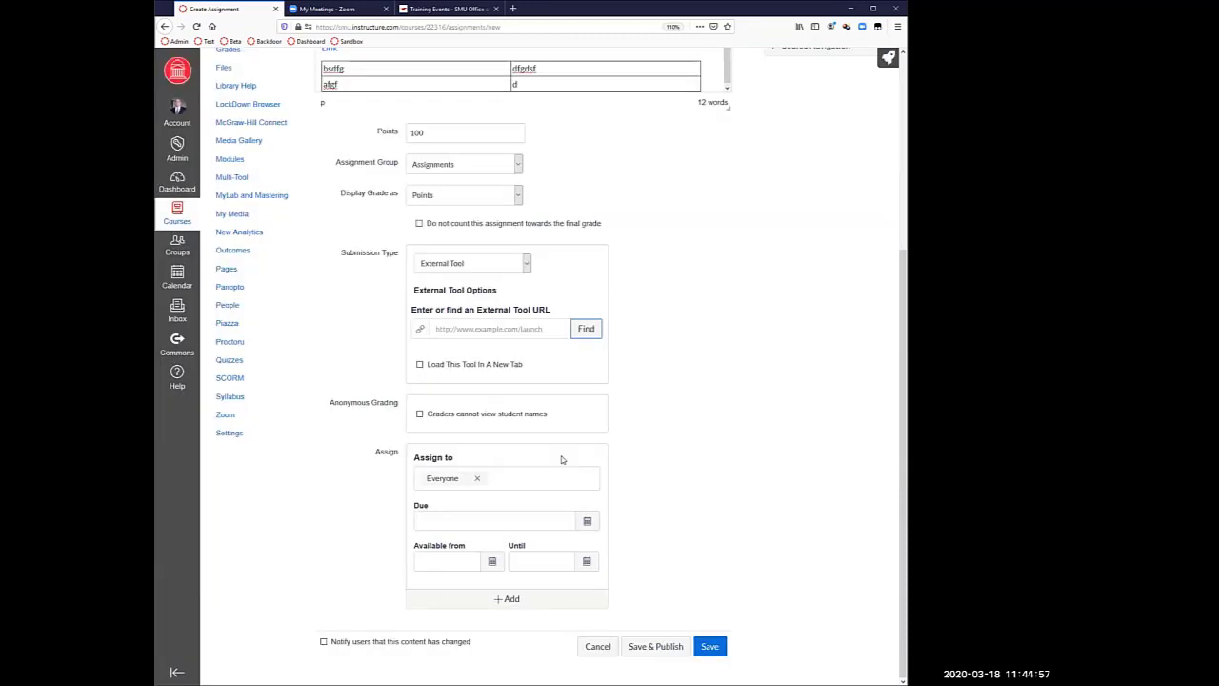
pyautogui.click(527, 266)
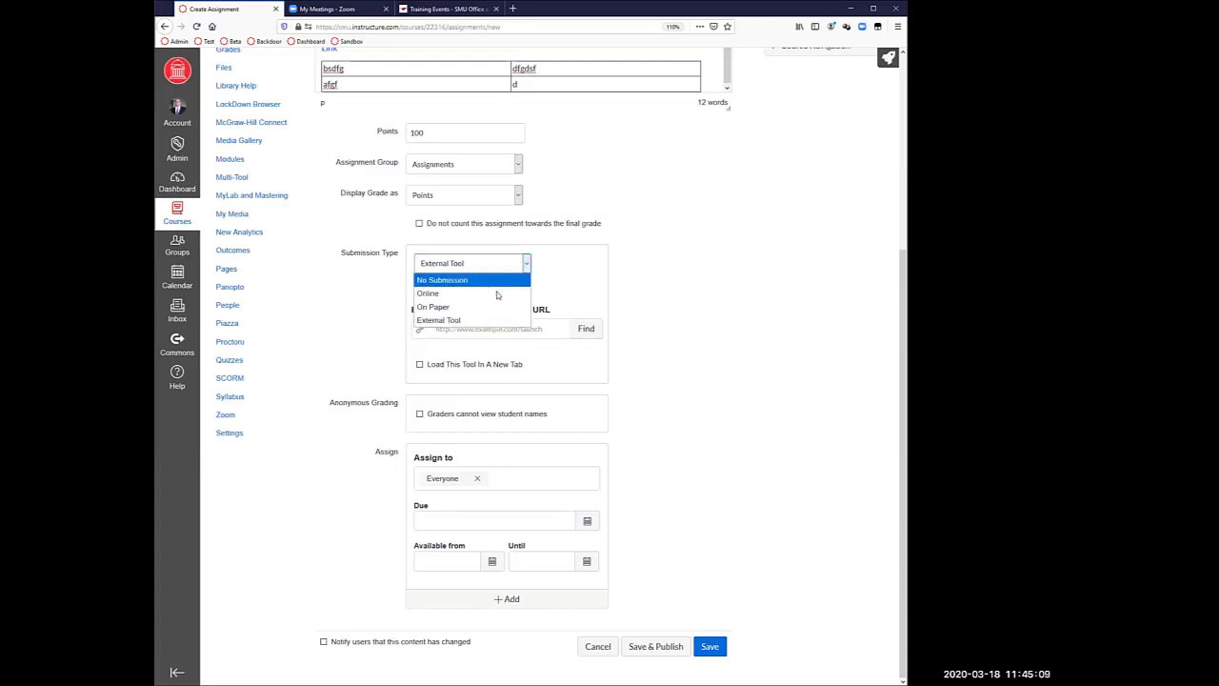
pyautogui.click(497, 291)
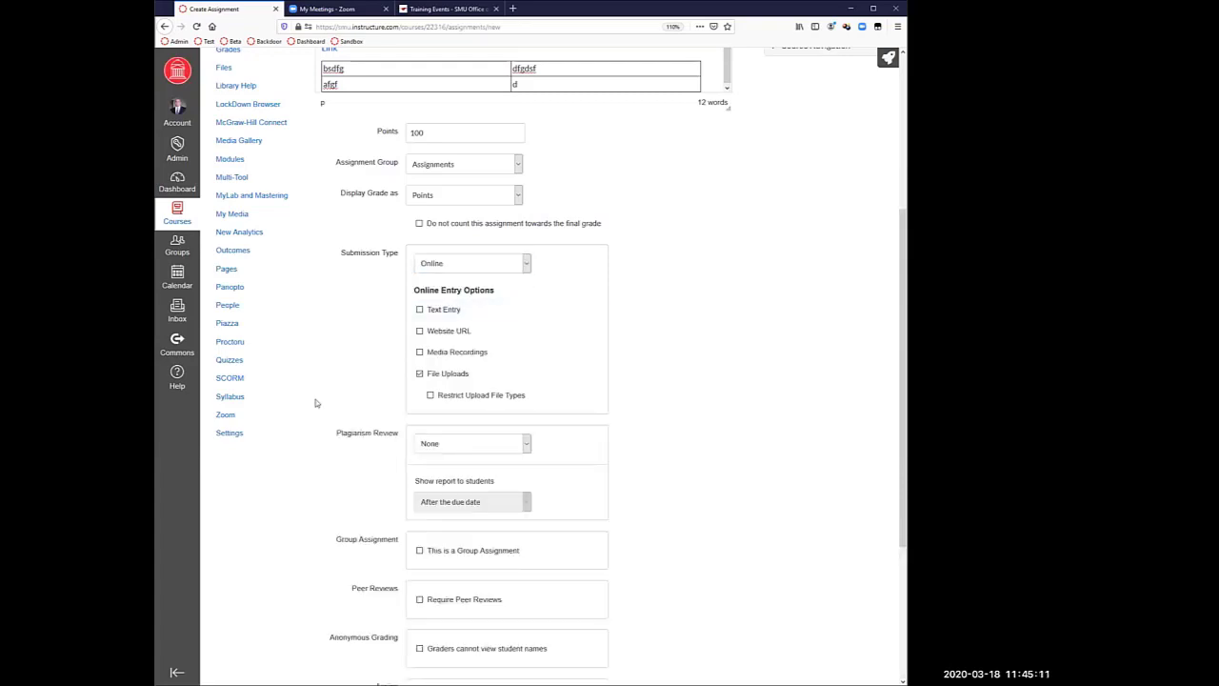
# Step: Try making this a group assignment with the group set bk, clear the group set, and turn the group option off again
pyautogui.scroll(-5, 316, 403)
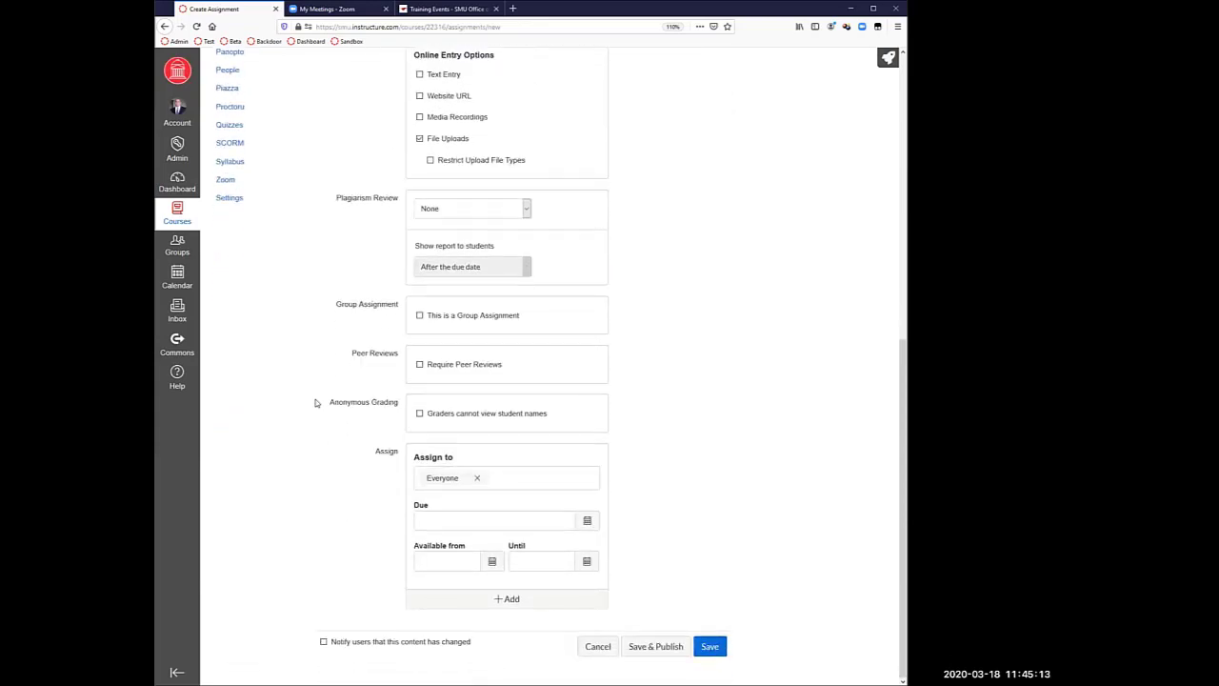
pyautogui.click(420, 316)
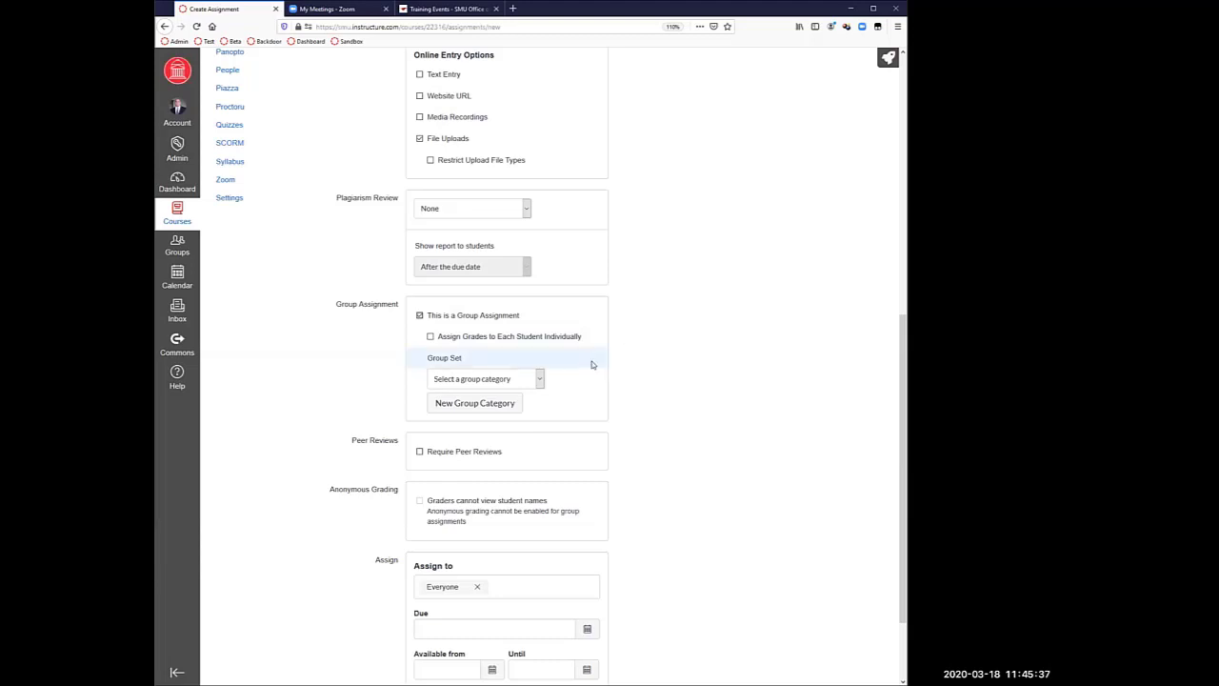
pyautogui.click(520, 381)
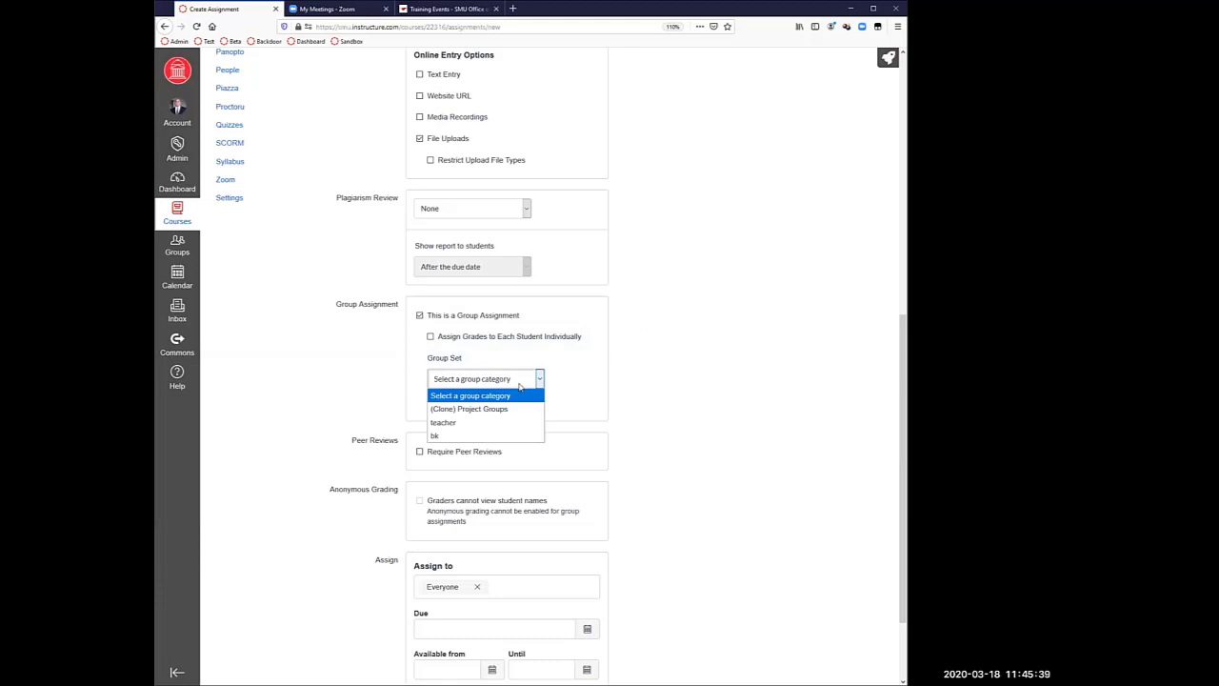
pyautogui.click(471, 437)
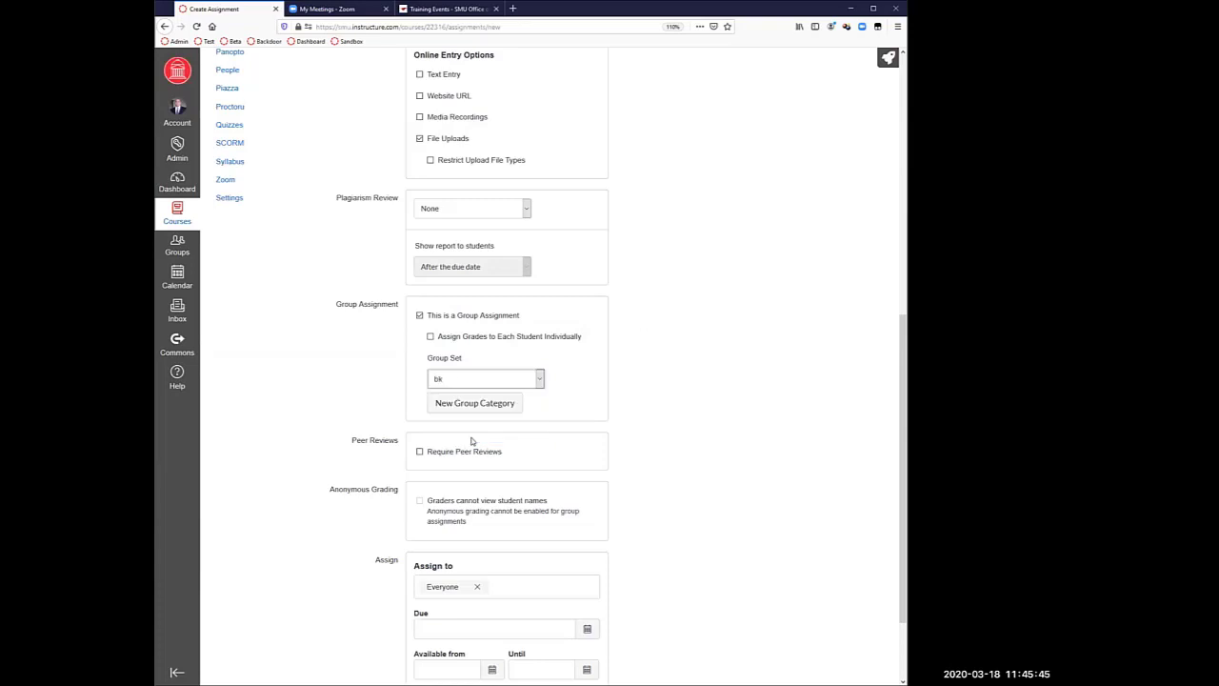
pyautogui.click(481, 386)
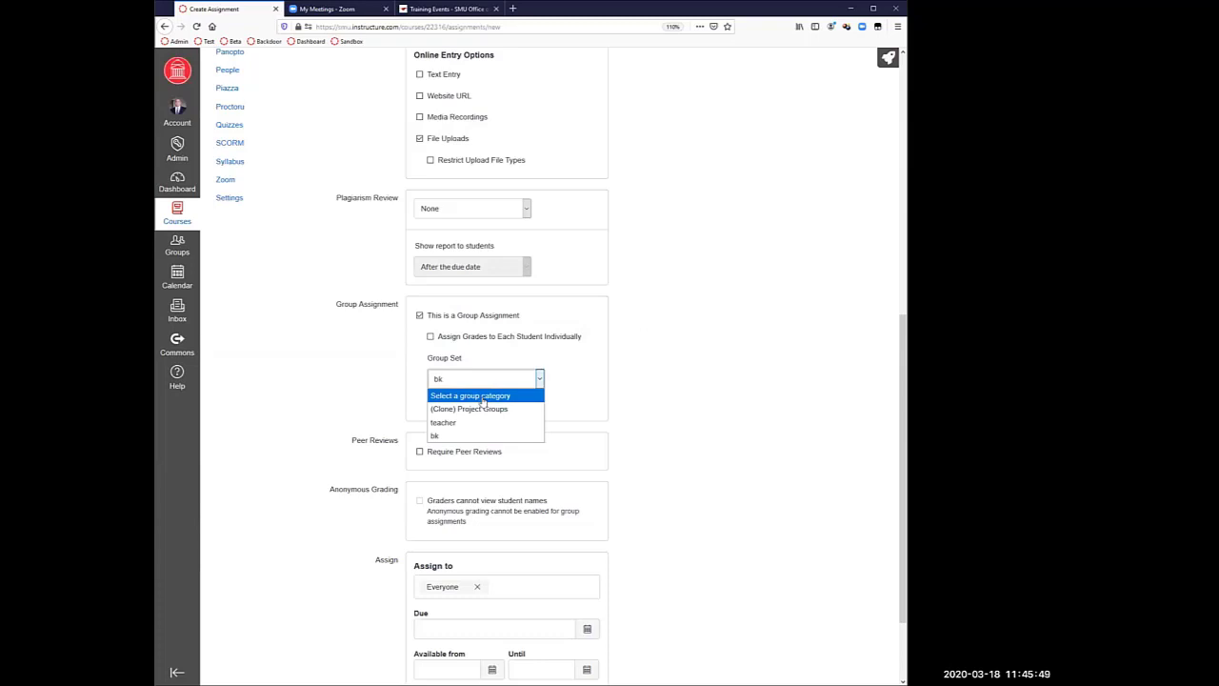
pyautogui.click(483, 396)
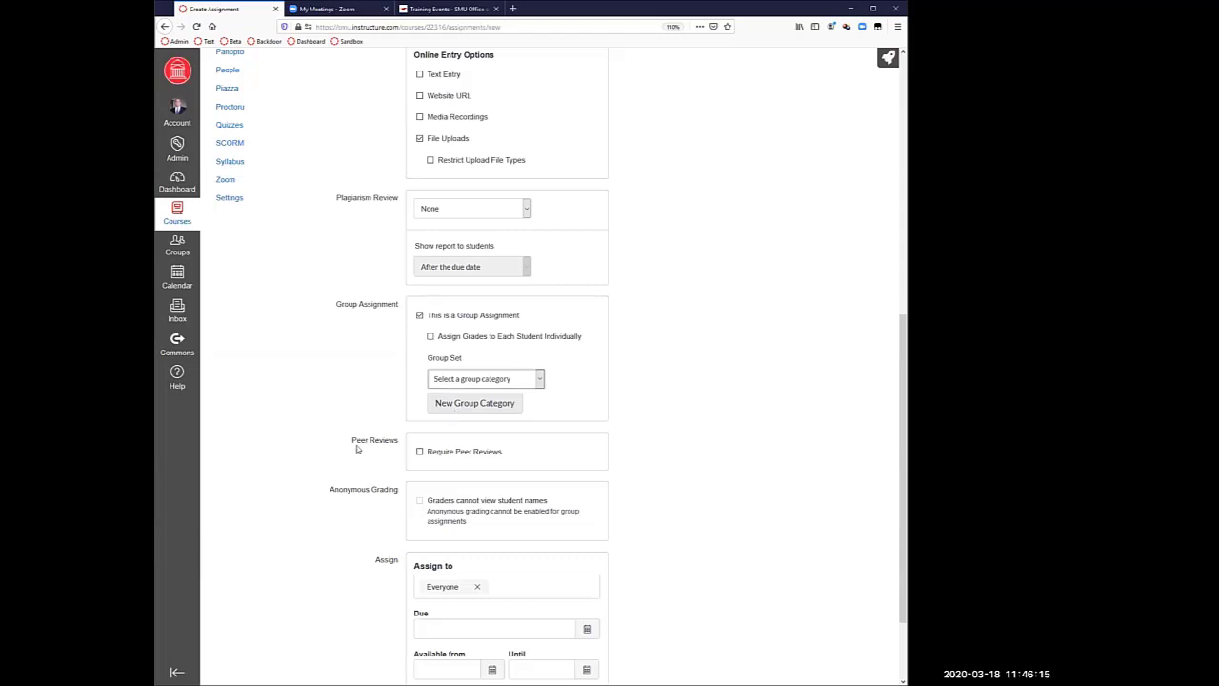
pyautogui.click(420, 316)
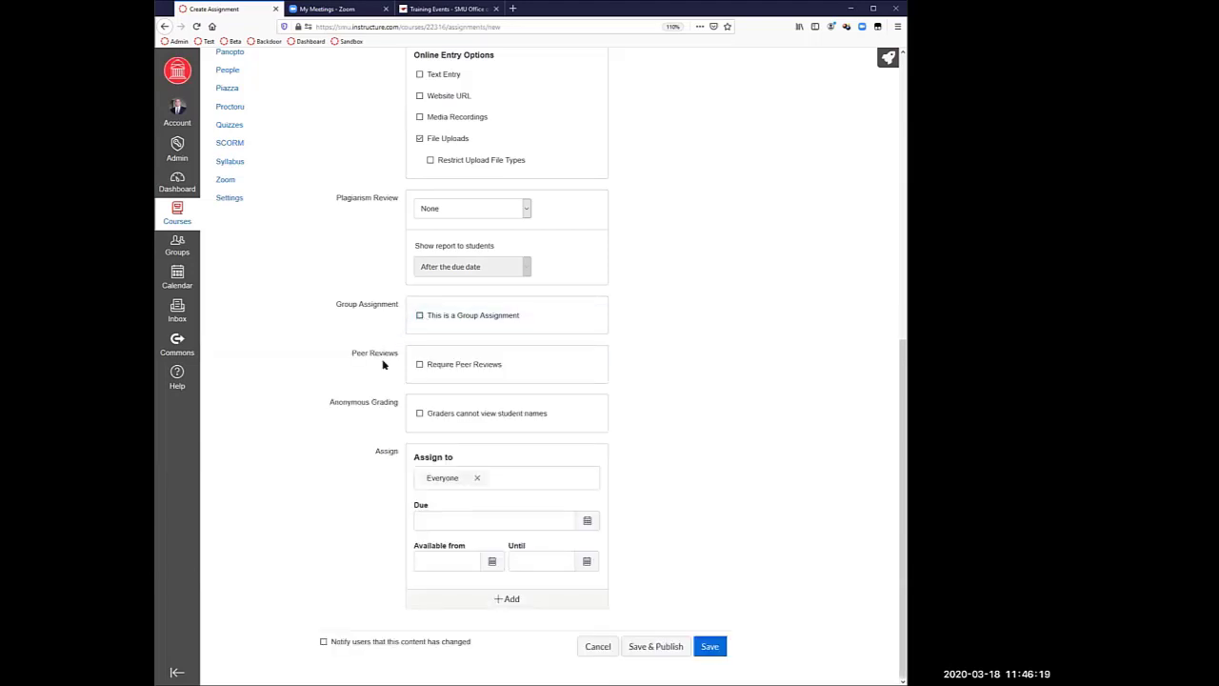
# Step: Require automatically assigned peer reviews with 2 reviews per user
pyautogui.click(420, 364)
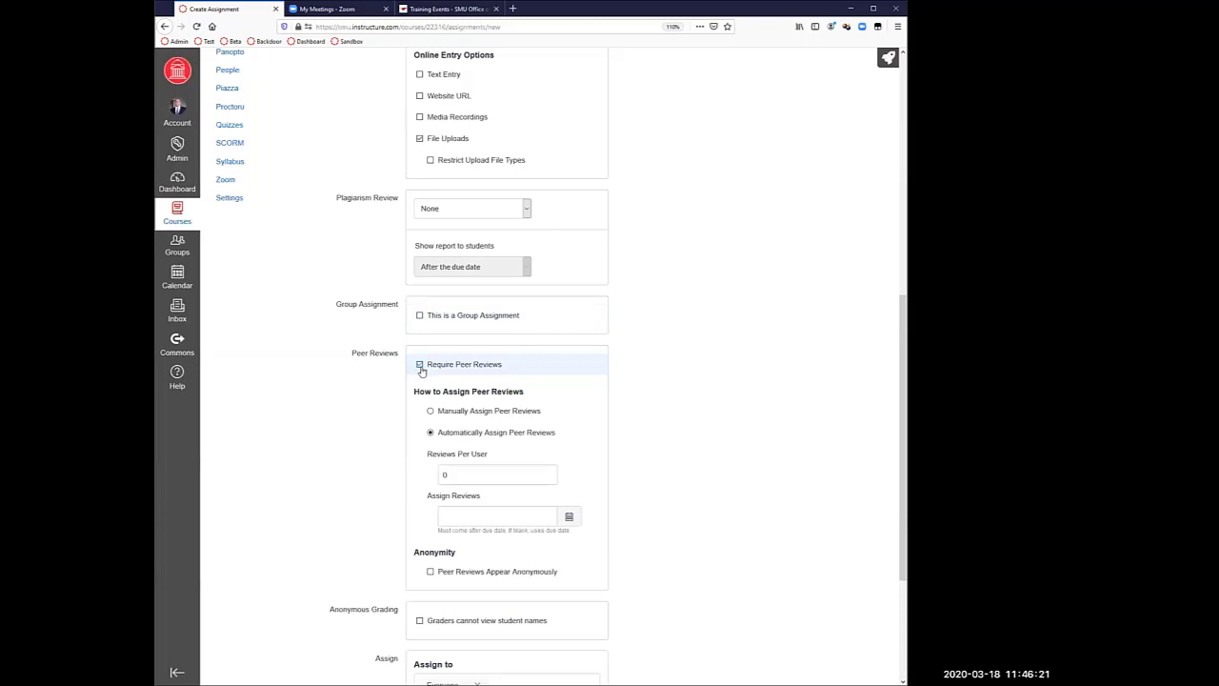
pyautogui.scroll(-2, 400, 384)
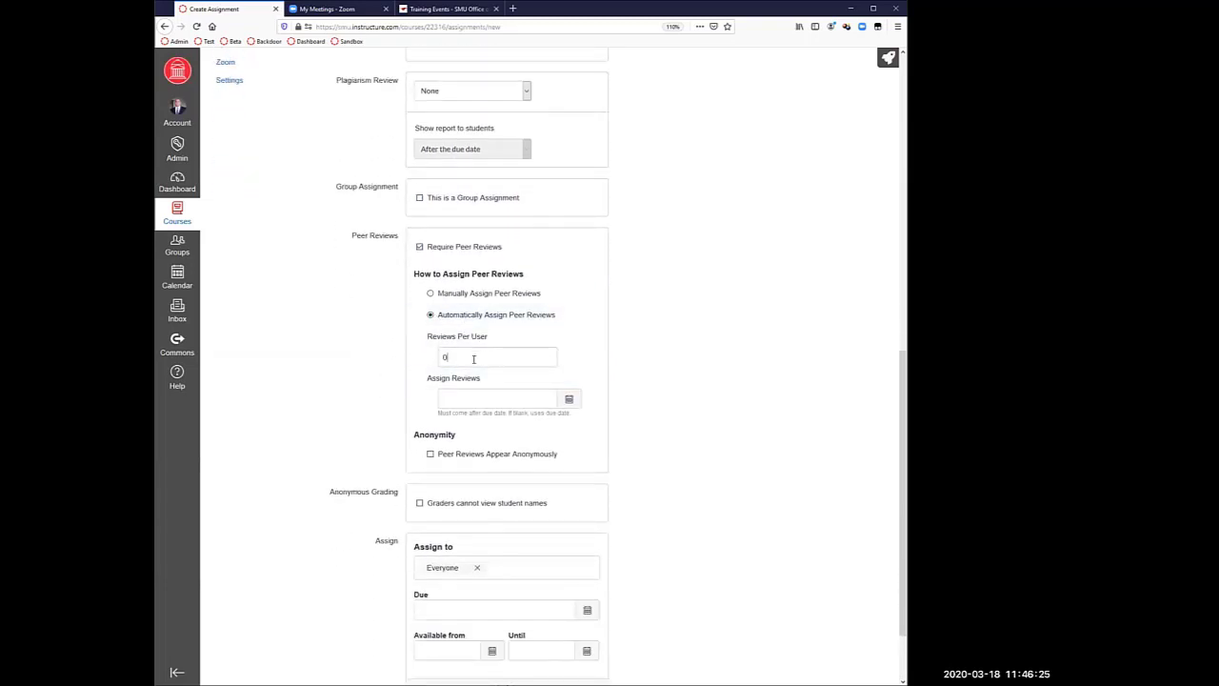
pyautogui.moveTo(476, 357); pyautogui.dragTo(379, 345)
pyautogui.write('2')
# Step: Try Mar 20, 2020 5:00 pm as the date for assigning peer reviews, and turn the peer review requirement off again
pyautogui.click(568, 399)
pyautogui.click(539, 483)
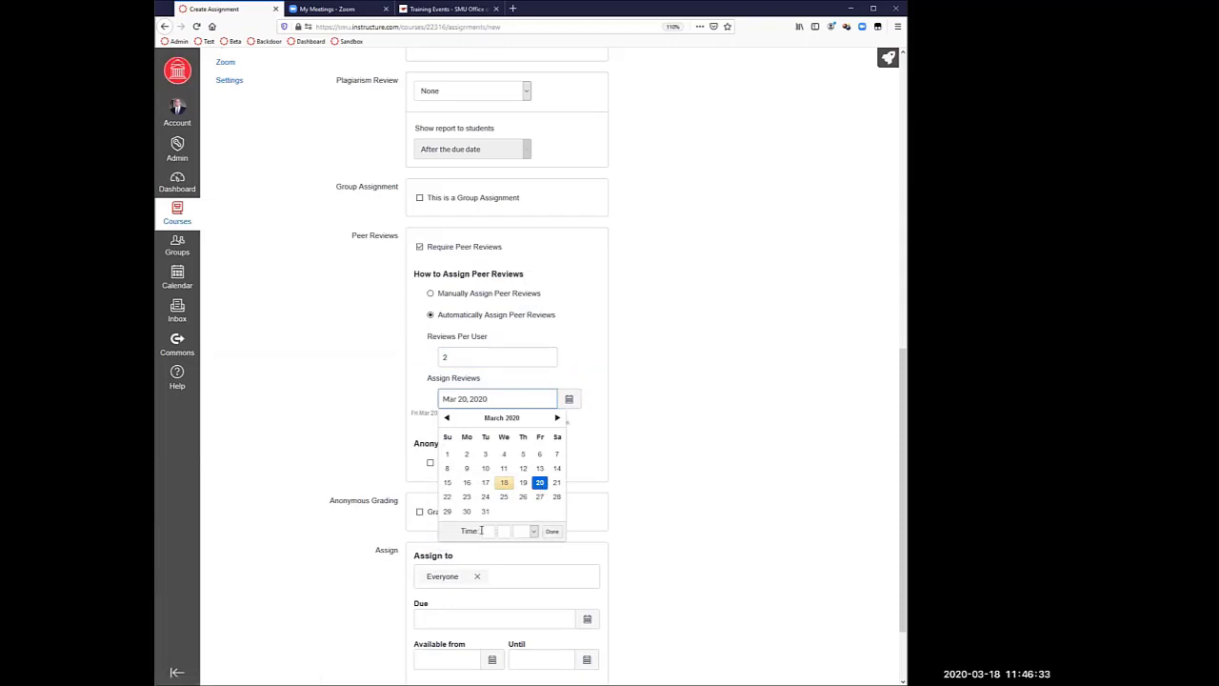
pyautogui.click(488, 530)
pyautogui.write('5')
pyautogui.press('Tab')
pyautogui.write('00')
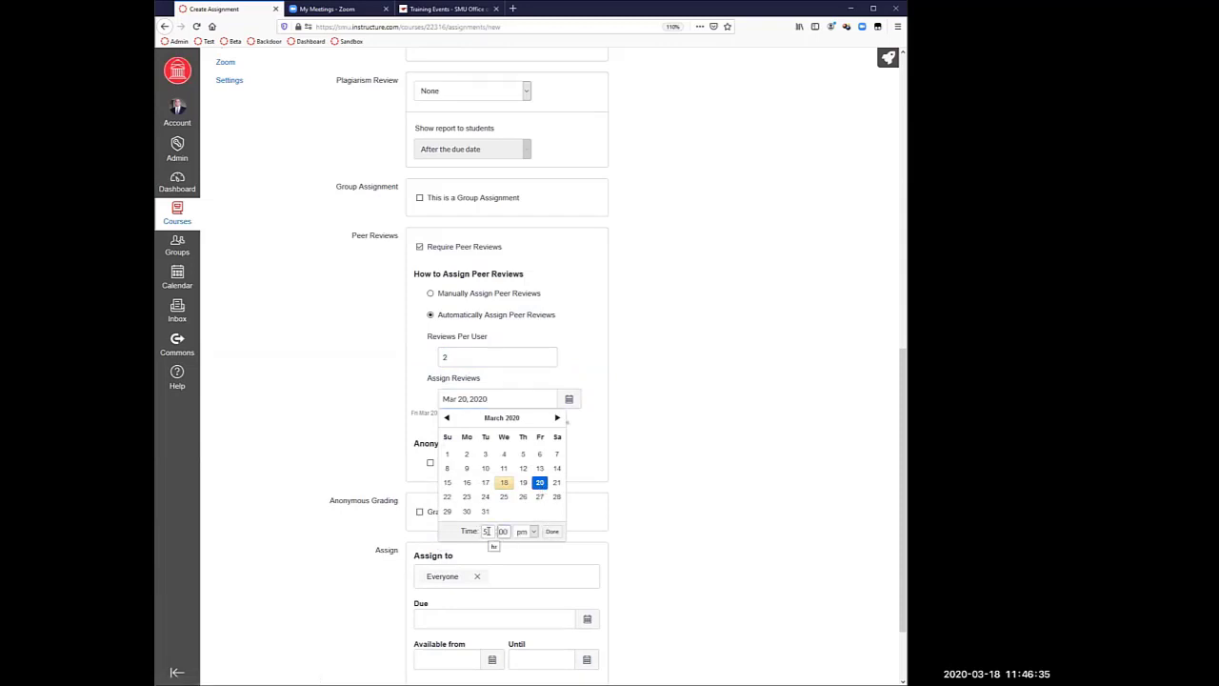
pyautogui.click(552, 531)
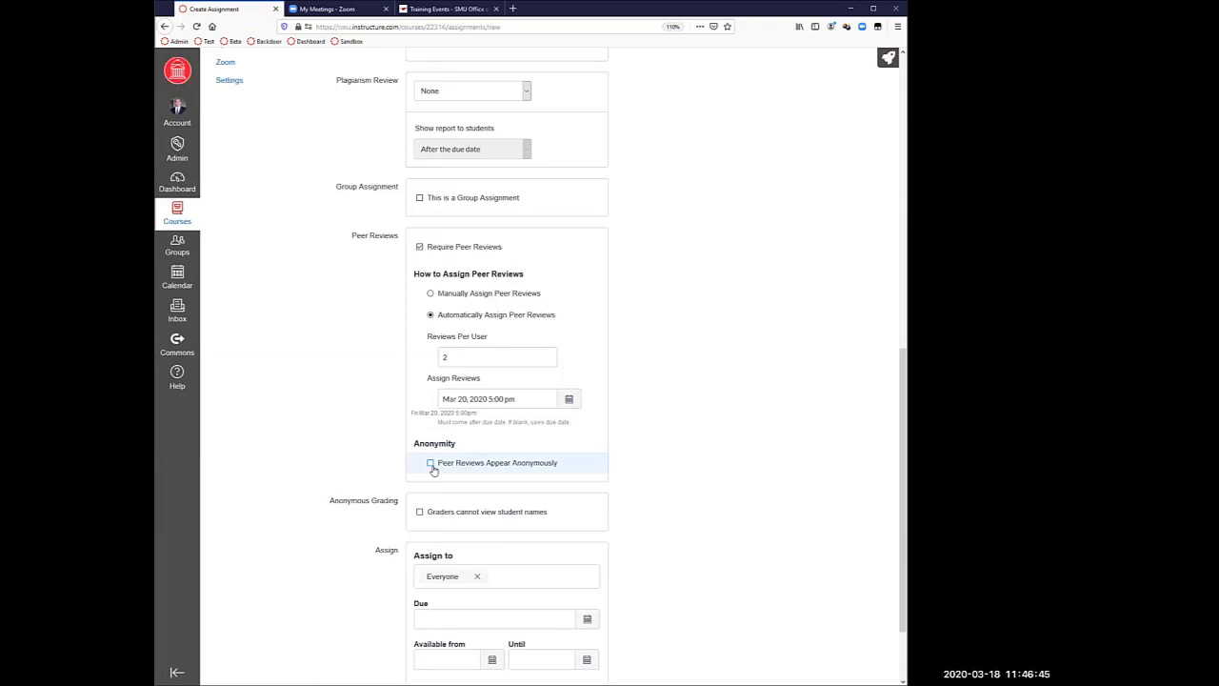
pyautogui.click(420, 247)
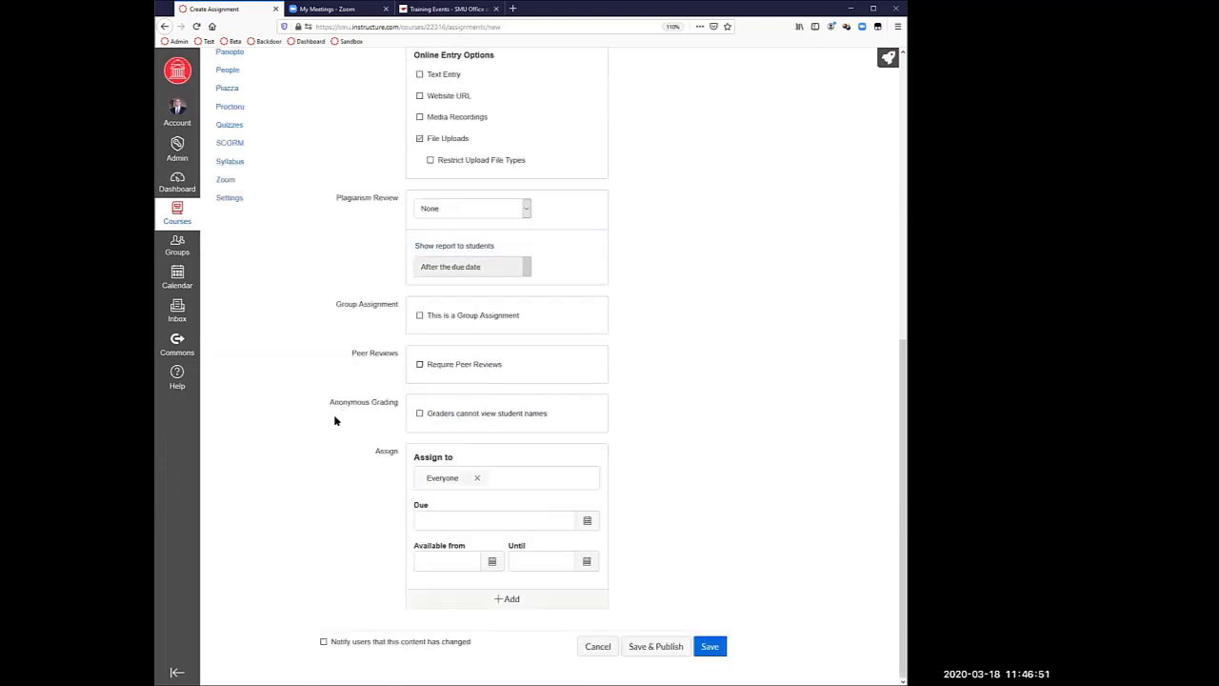
pyautogui.moveTo(331, 402)
pyautogui.mouseDown()
pyautogui.moveTo(373, 402)
pyautogui.moveTo(350, 402)
pyautogui.mouseUp()
pyautogui.click(386, 401)
# Step: Set the assignment's due date for Everyone to Mar 20, 2020 at 5:00 pm
pyautogui.click(587, 520)
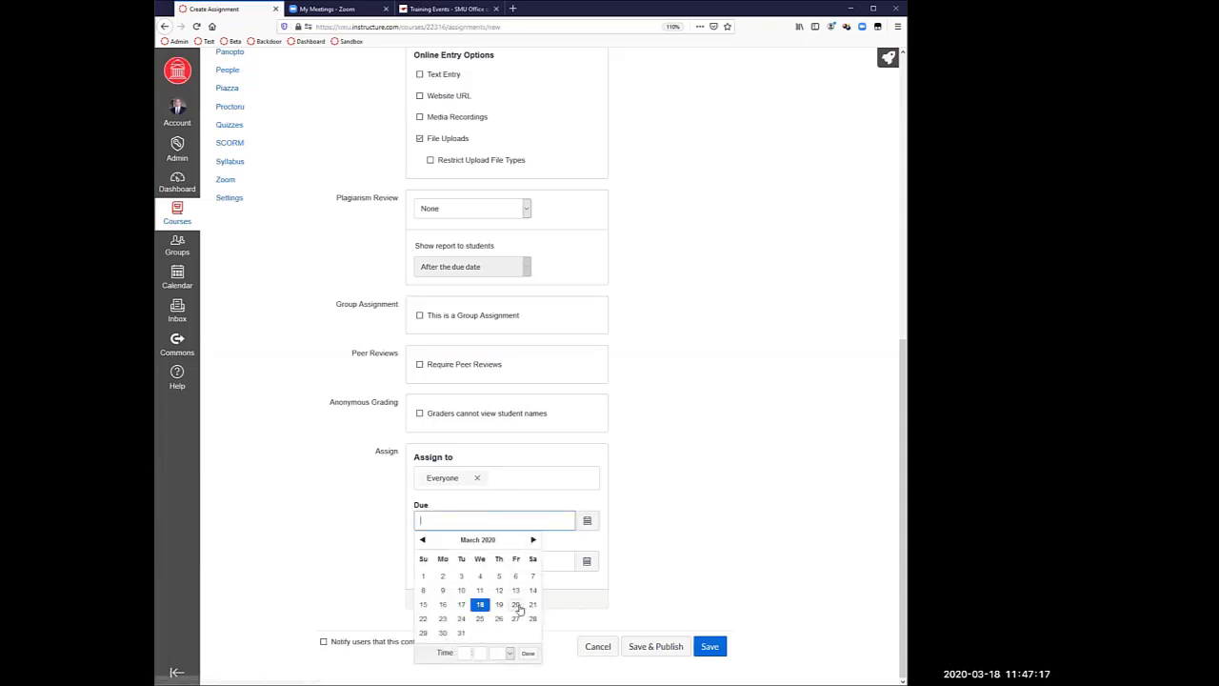
pyautogui.click(515, 604)
pyautogui.write('5')
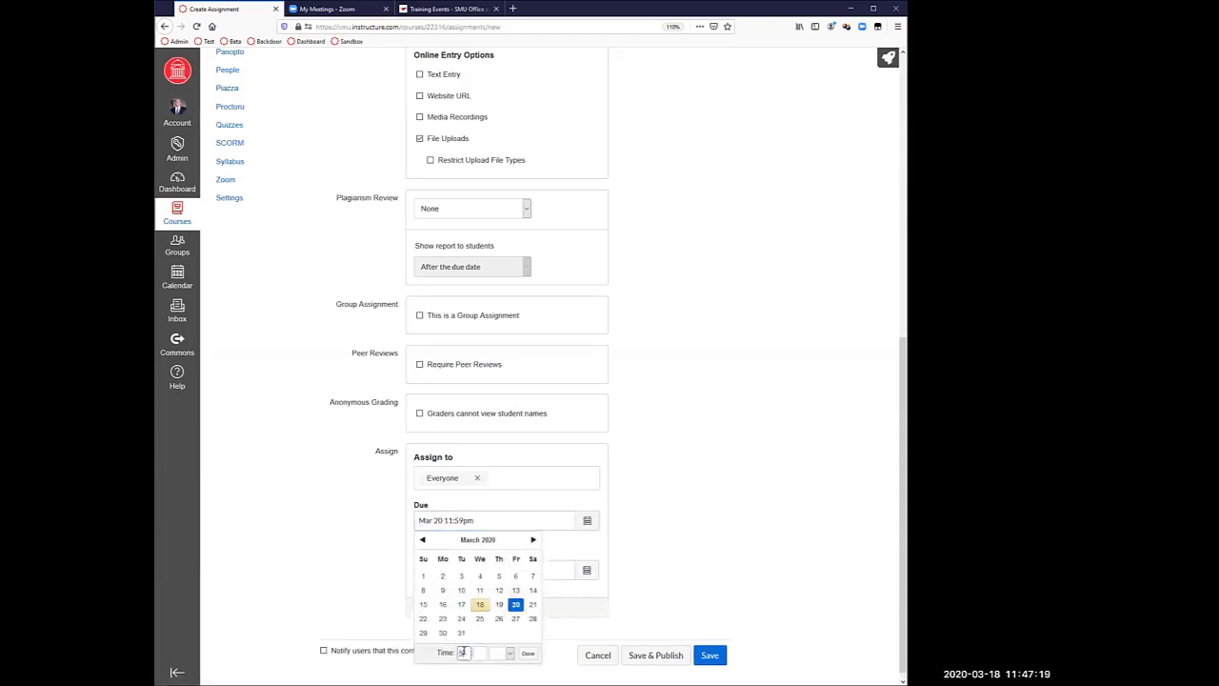
pyautogui.press('Tab')
pyautogui.write('00')
pyautogui.click(528, 654)
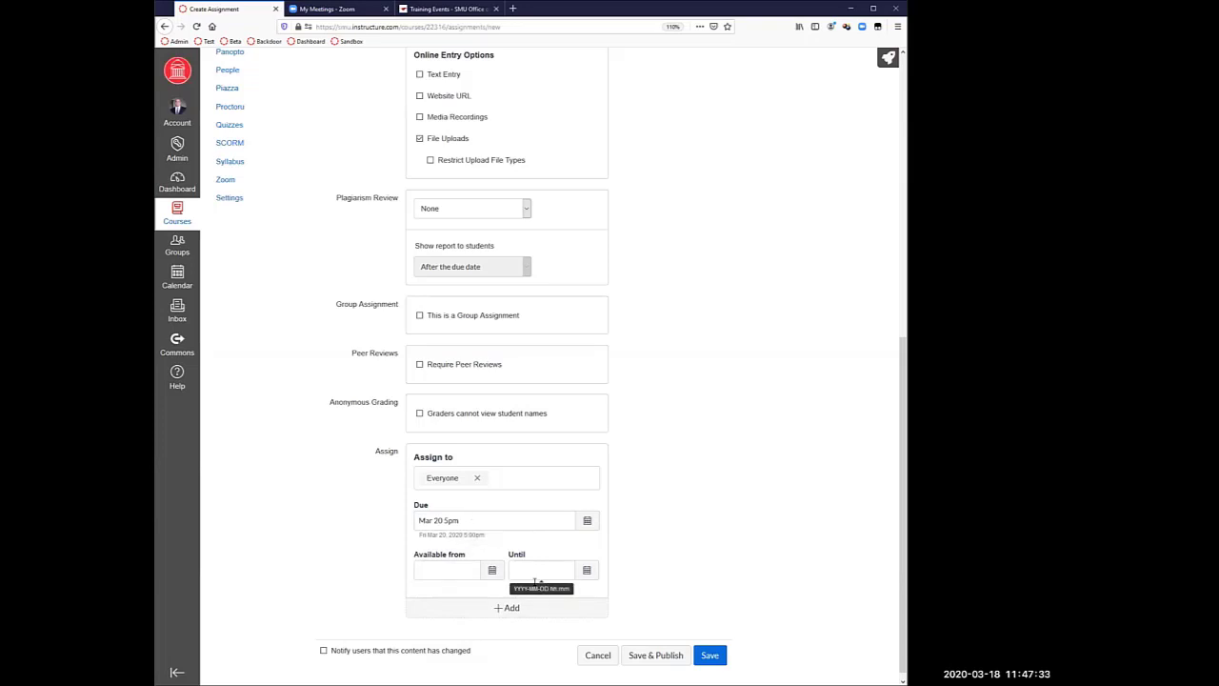
# Step: Set the Until date of the availability window to Mar 22 at 11:59 pm
pyautogui.click(587, 570)
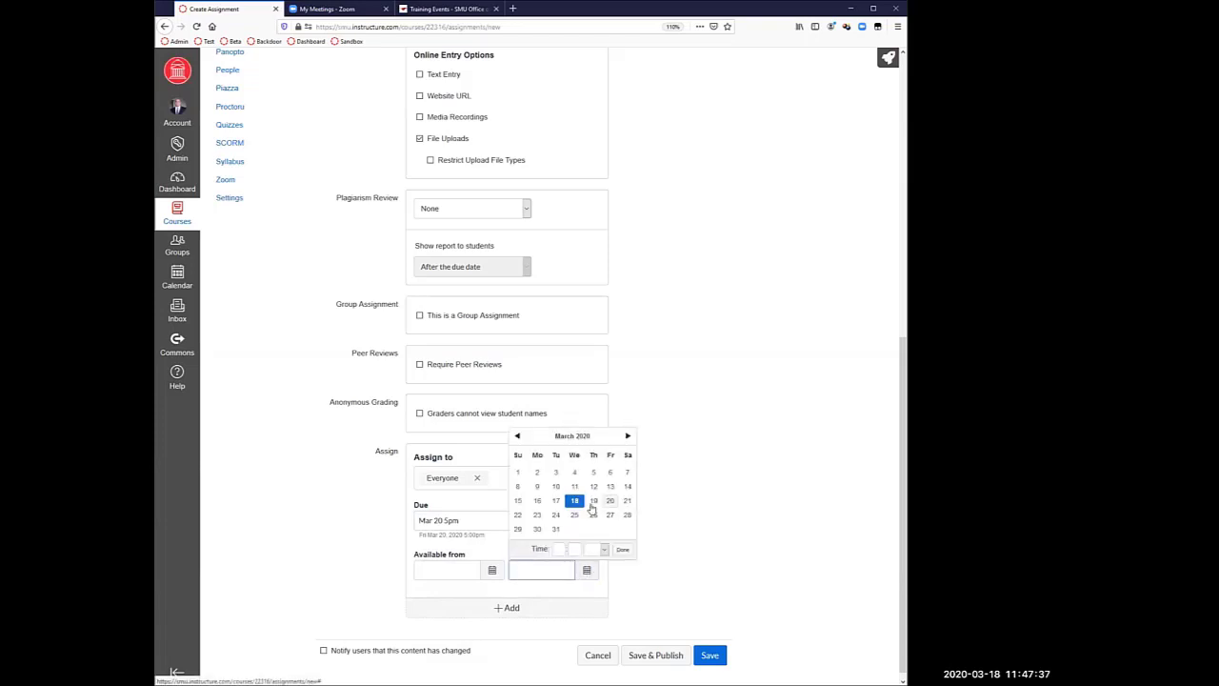
pyautogui.click(519, 515)
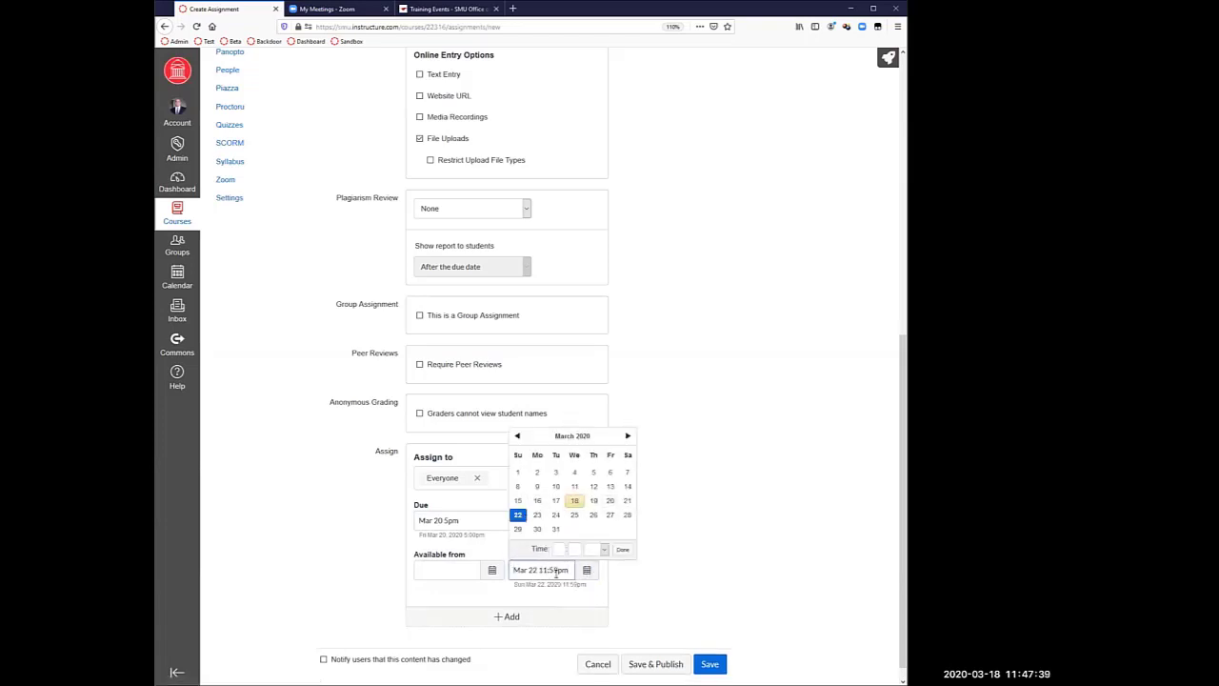
pyautogui.click(623, 550)
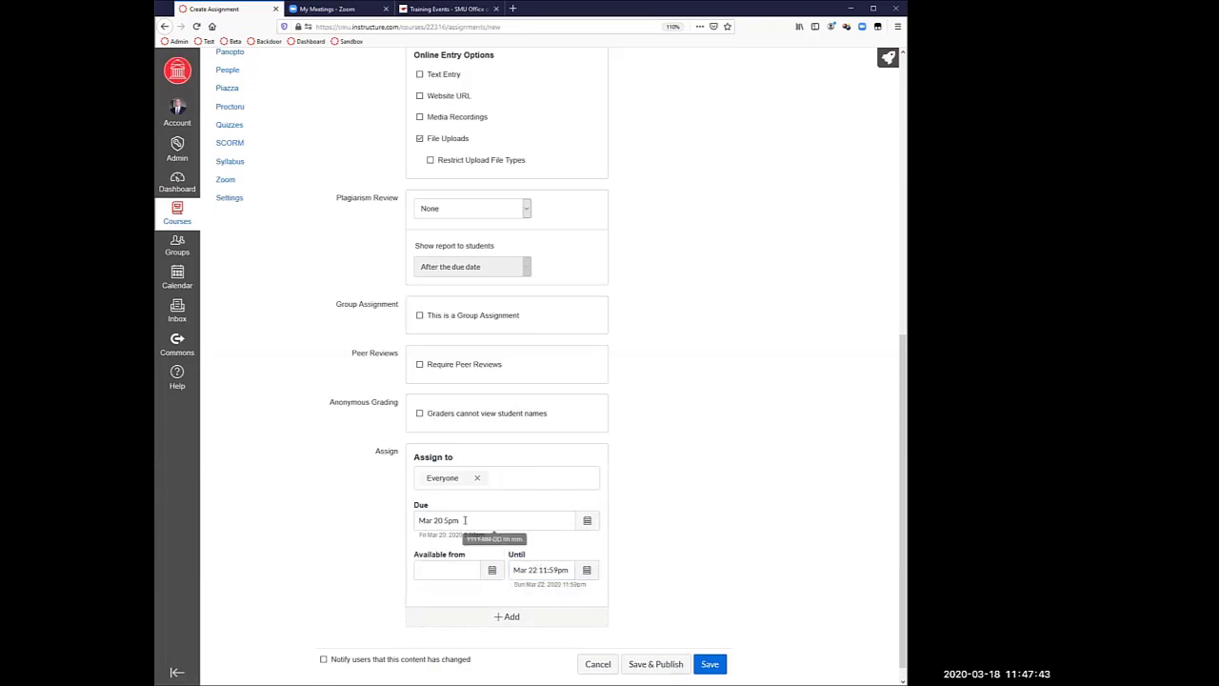
# Step: Set the Available from date to Mar 16 at 8:00 am
pyautogui.click(492, 571)
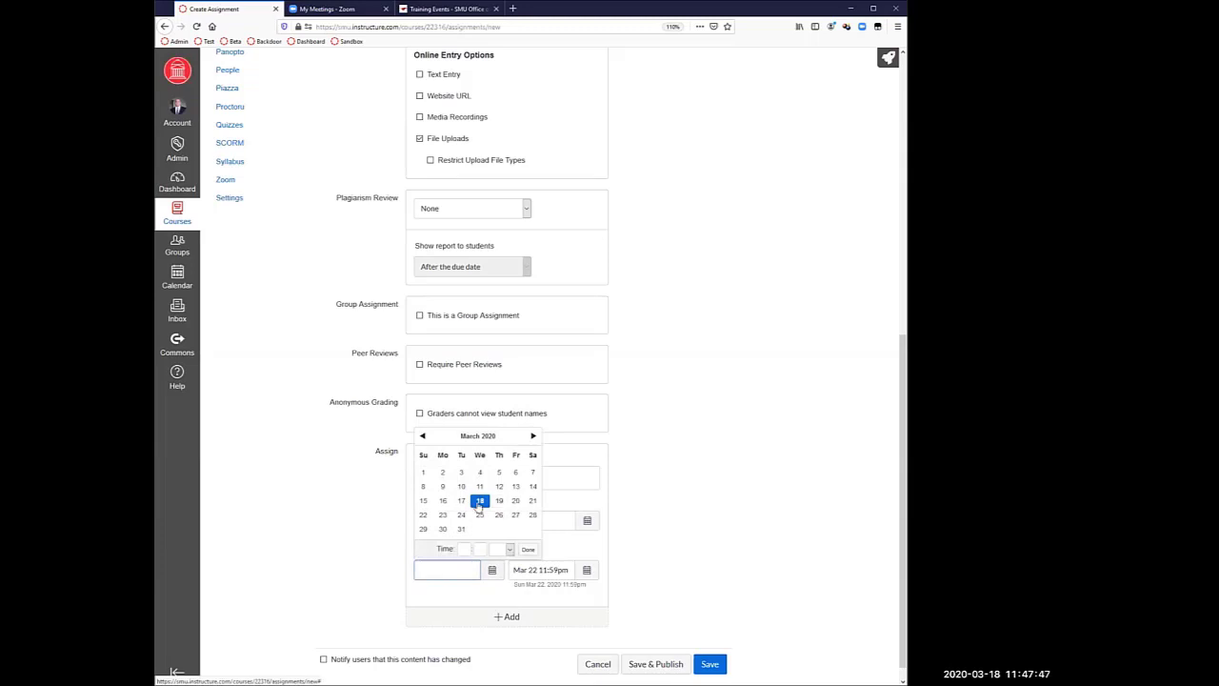
pyautogui.click(443, 501)
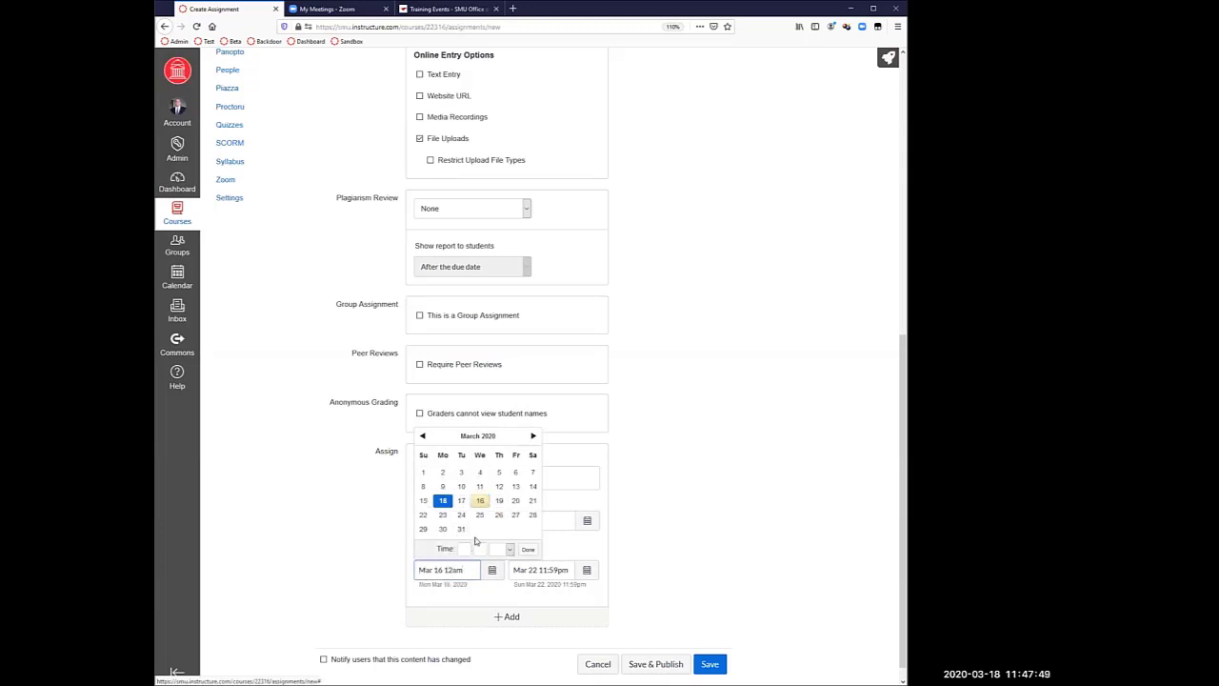
pyautogui.click(466, 548)
pyautogui.write('8')
pyautogui.press('Tab')
pyautogui.write('00')
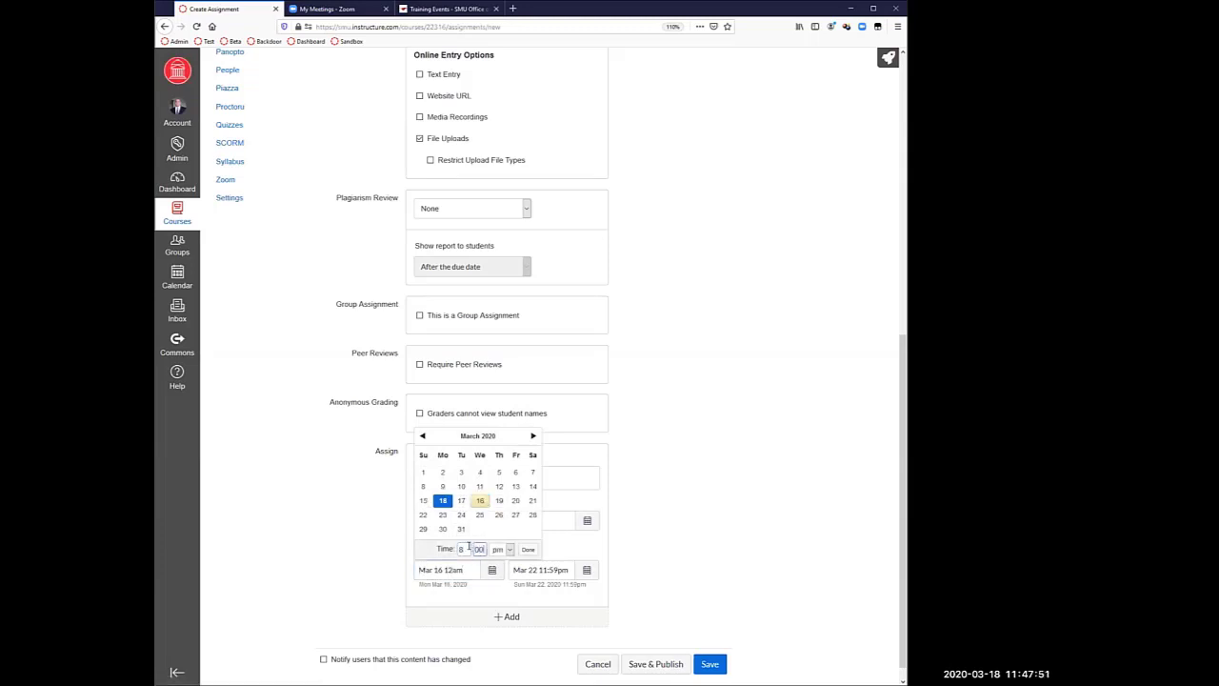
pyautogui.press('Tab')
pyautogui.press('a')
pyautogui.click(530, 551)
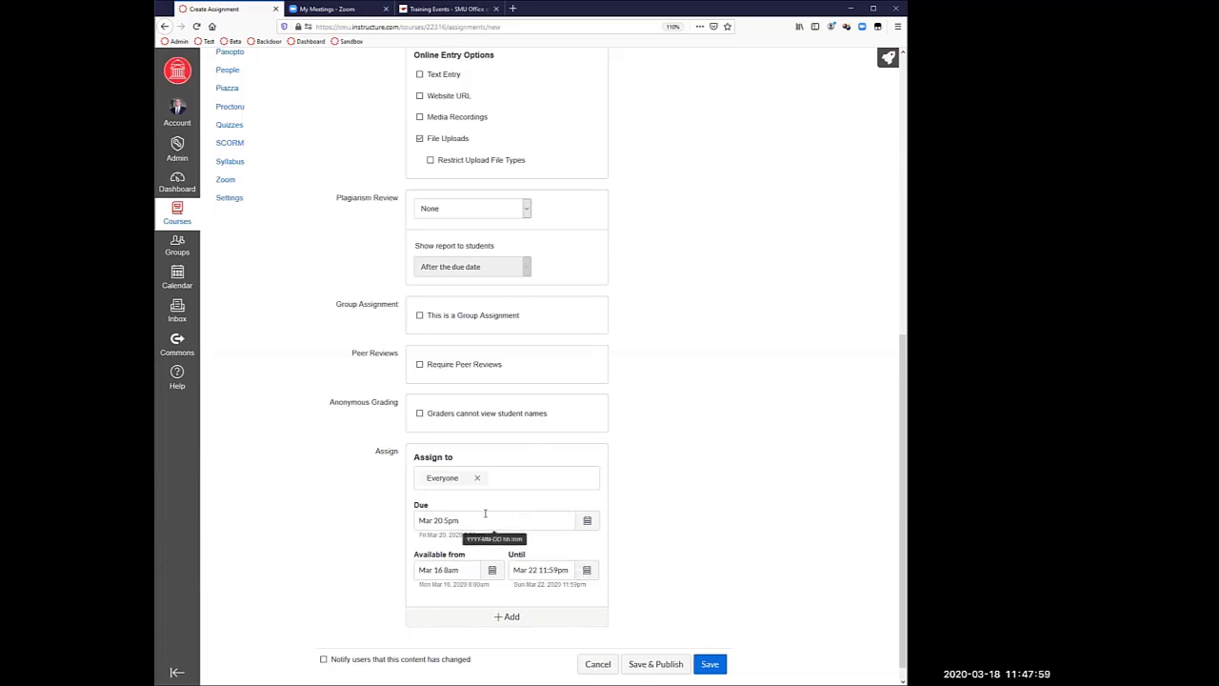
# Step: Copy the due date Mar 20 5pm into the Until date so availability ends at the deadline
pyautogui.moveTo(485, 514); pyautogui.dragTo(213, 496)
pyautogui.hotkey('ctrl', 'c')
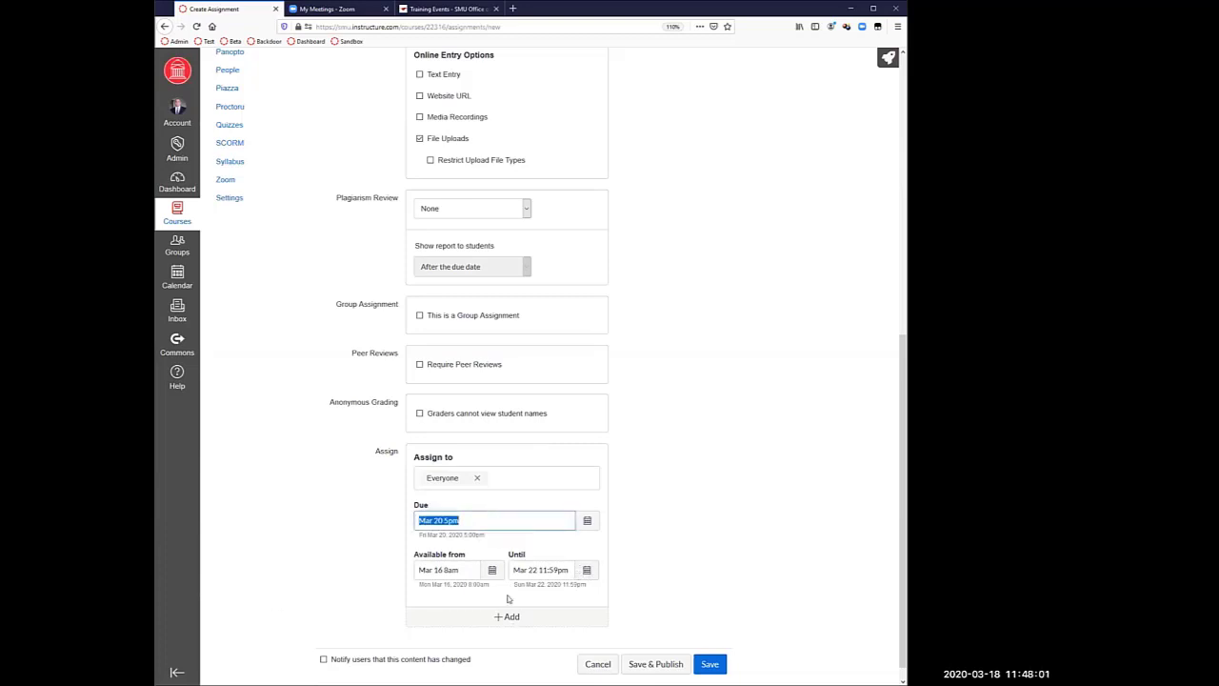
pyautogui.click(514, 570)
pyautogui.hotkey('ctrl', 'a')
pyautogui.hotkey('ctrl', 'v')
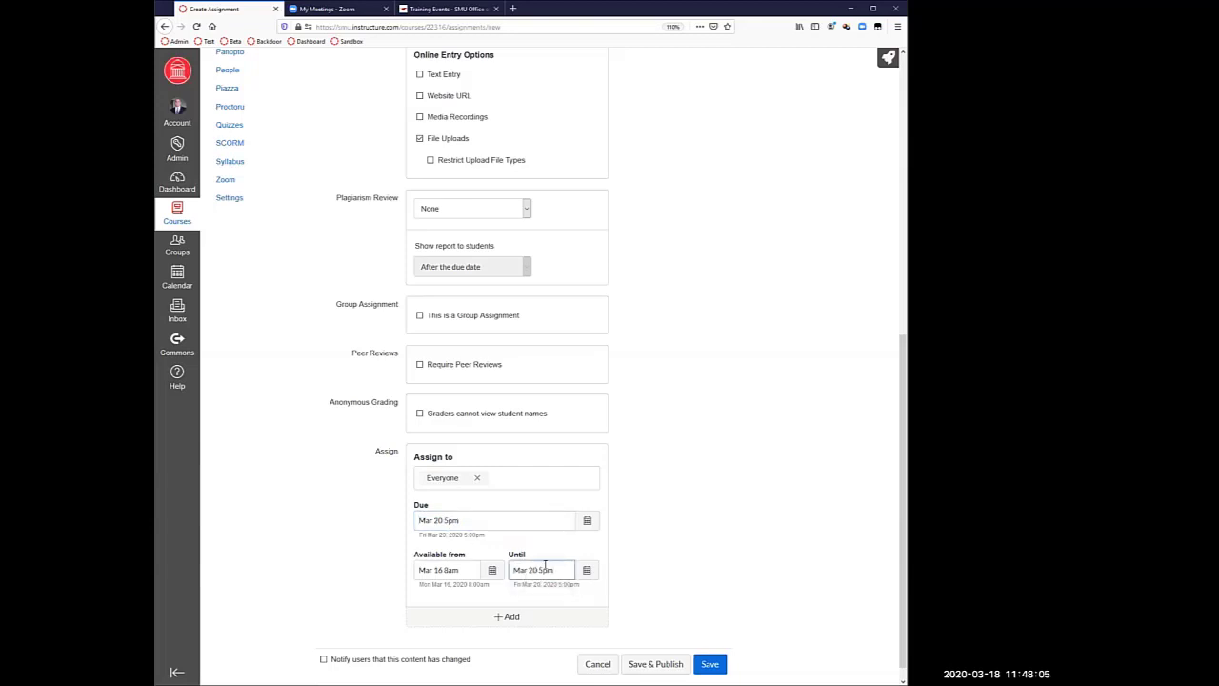
pyautogui.click(587, 570)
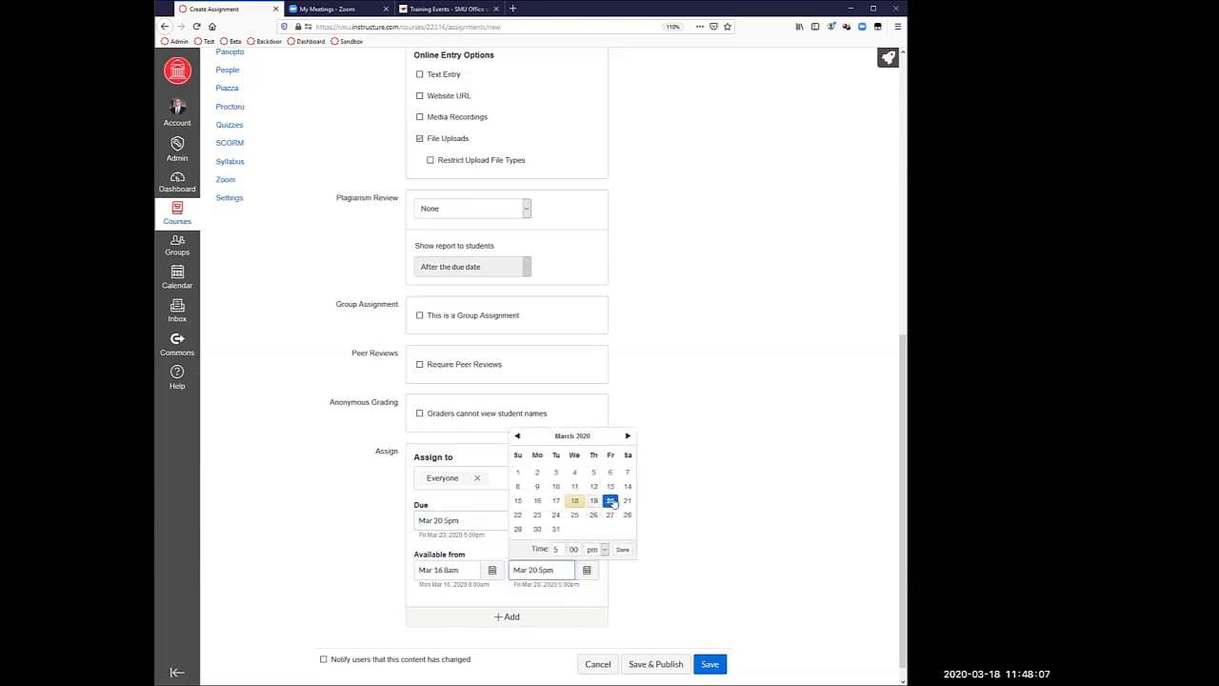
pyautogui.click(623, 550)
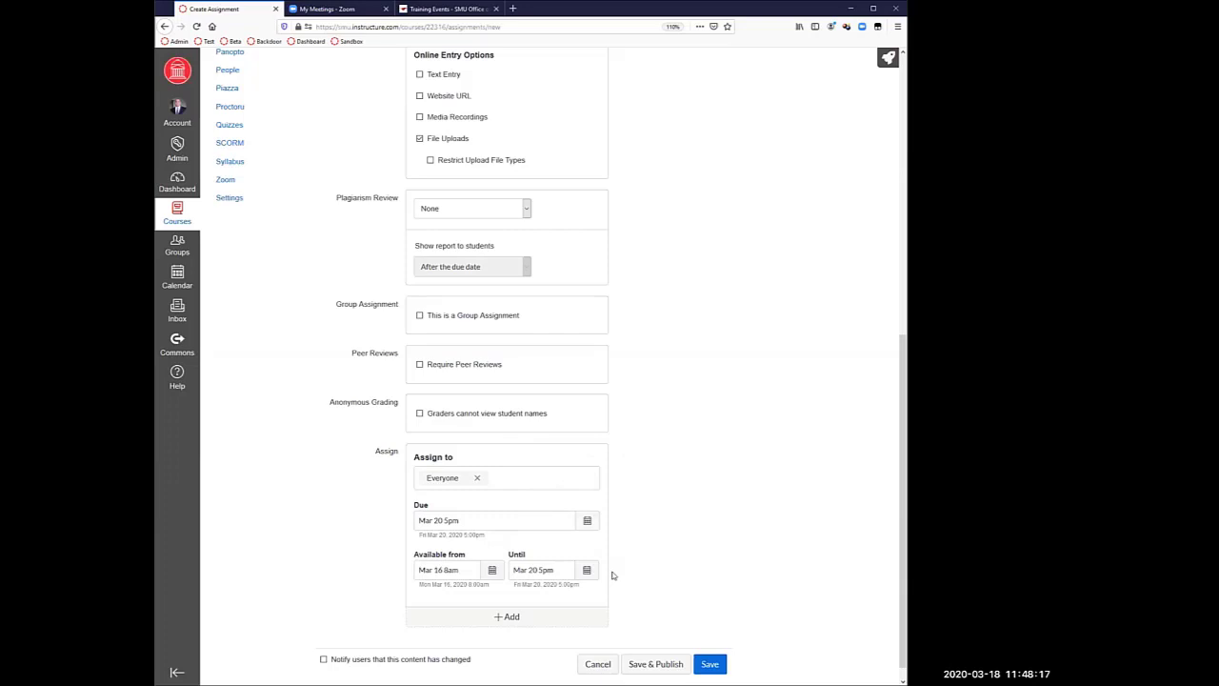
# Step: Replace Everyone with the Sandbox2 course section as the assignee of these dates
pyautogui.scroll(-1, 612, 575)
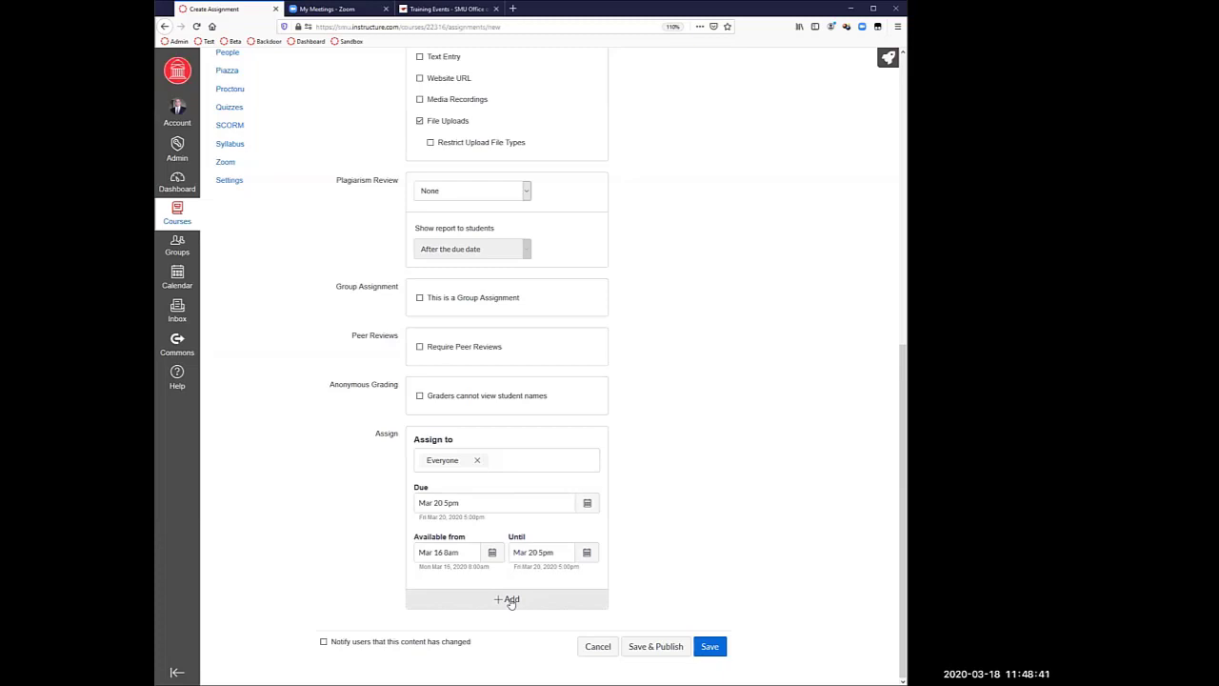
pyautogui.click(479, 462)
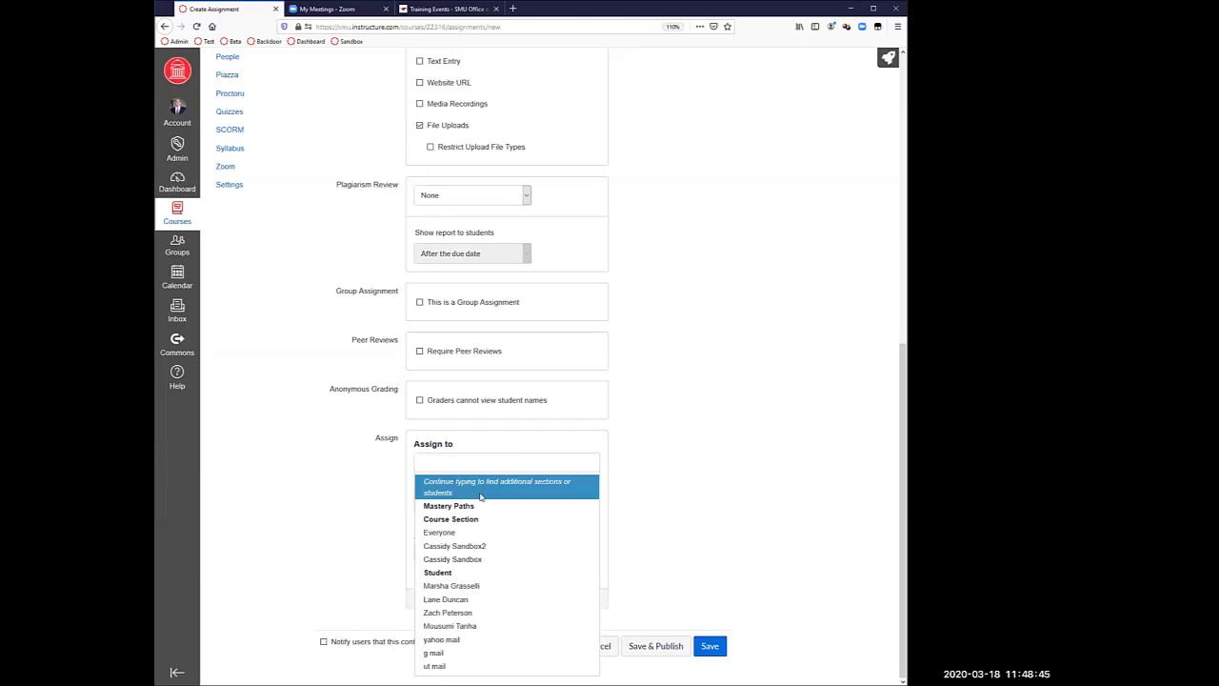
pyautogui.click(468, 550)
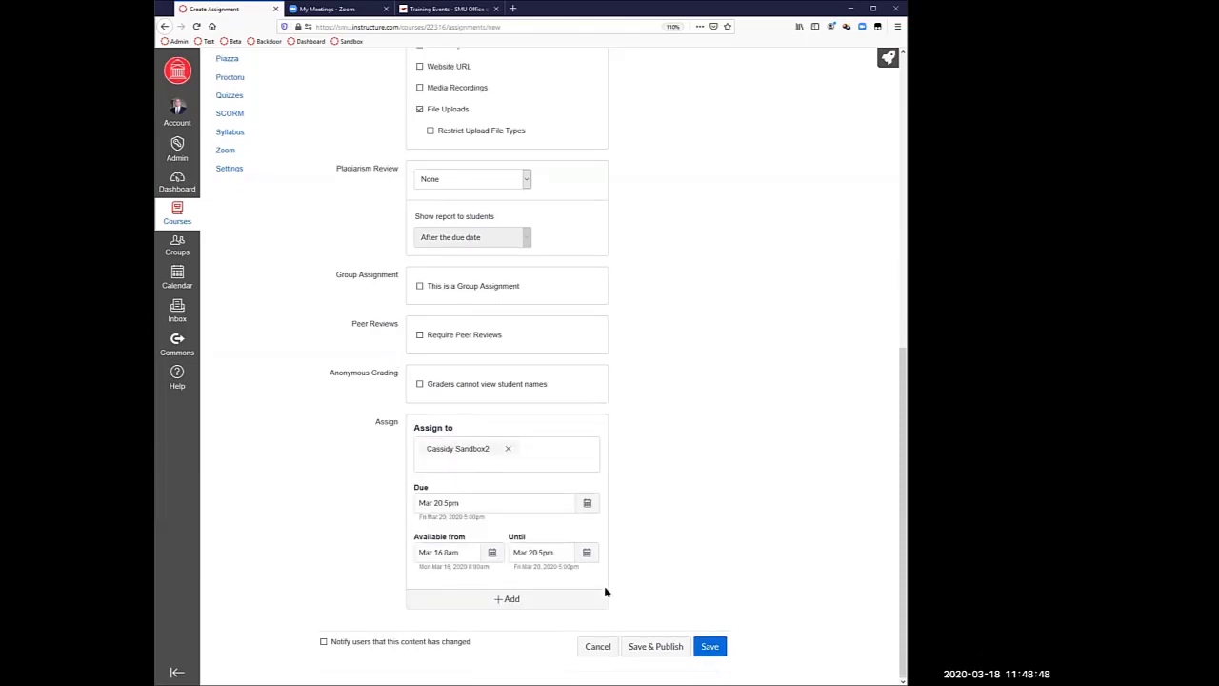
# Step: Add a second set of dates assigned to the Sandbox3 course section, due Mar 21 at 5:00 pm
pyautogui.click(529, 598)
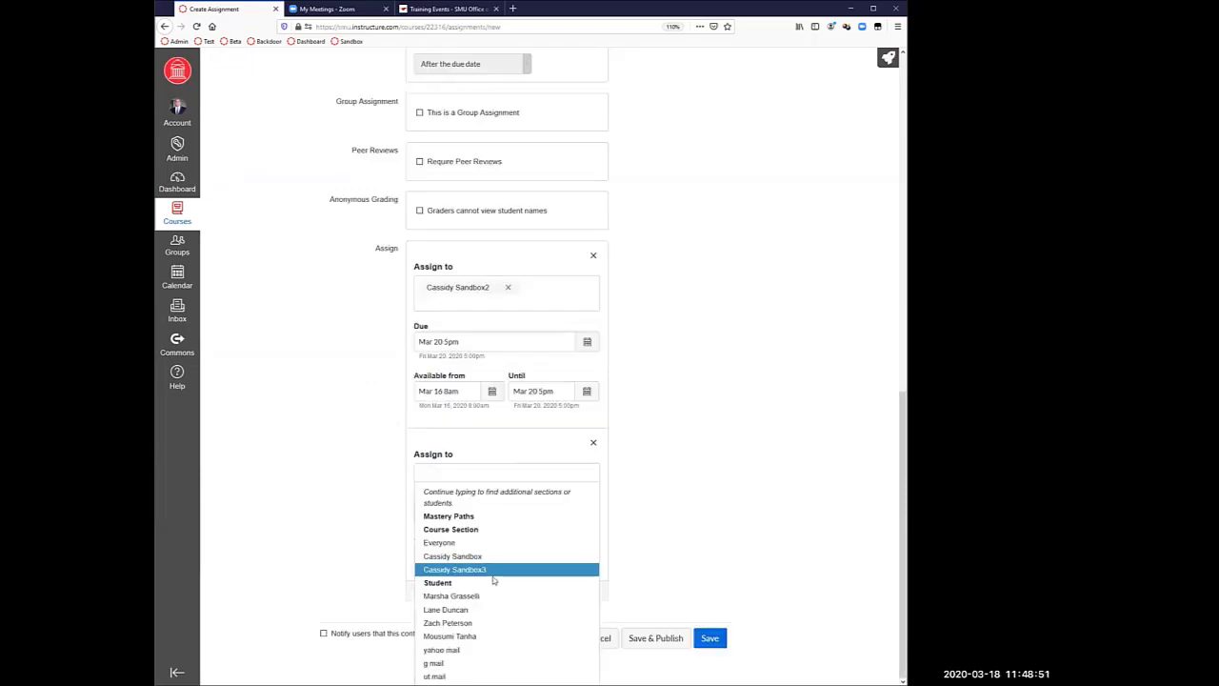
pyautogui.click(507, 570)
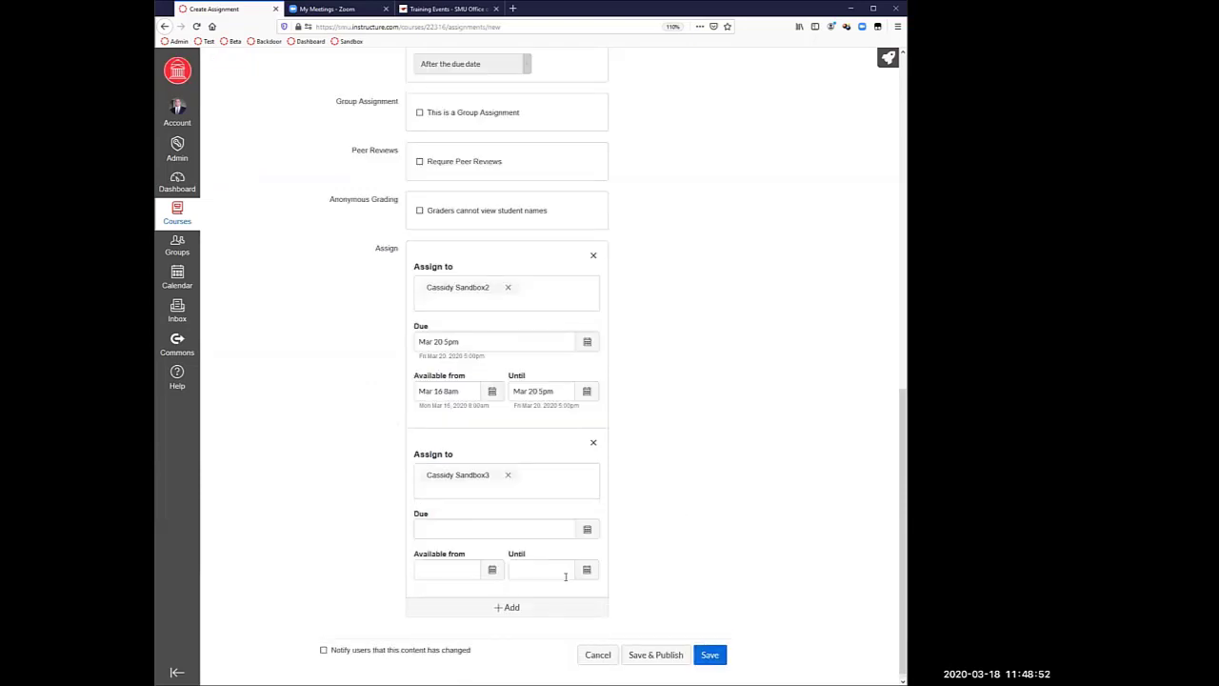
pyautogui.click(587, 529)
pyautogui.click(533, 614)
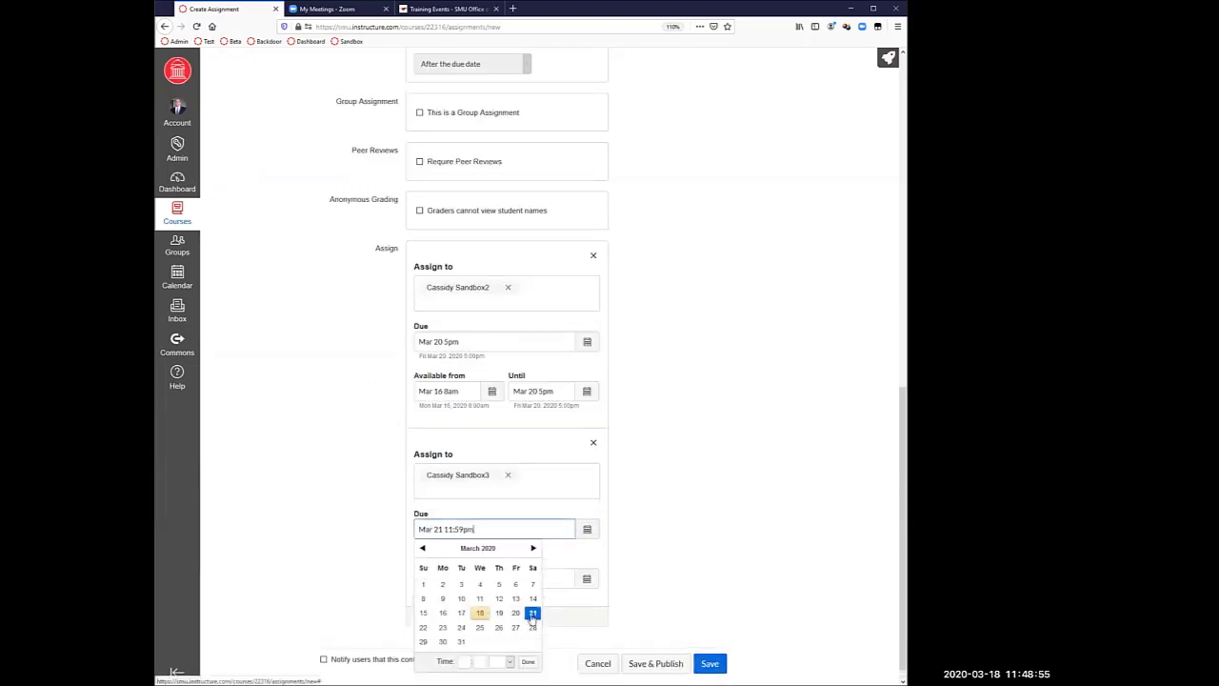
pyautogui.click(462, 662)
pyautogui.write('5')
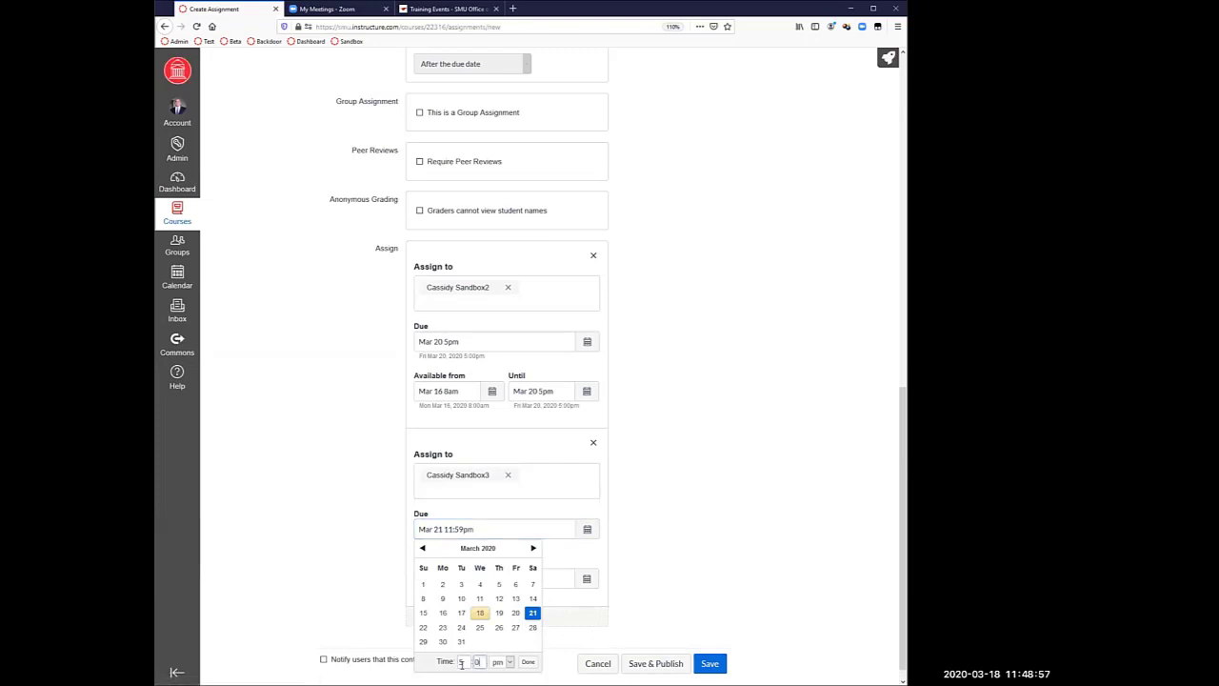
pyautogui.click(529, 663)
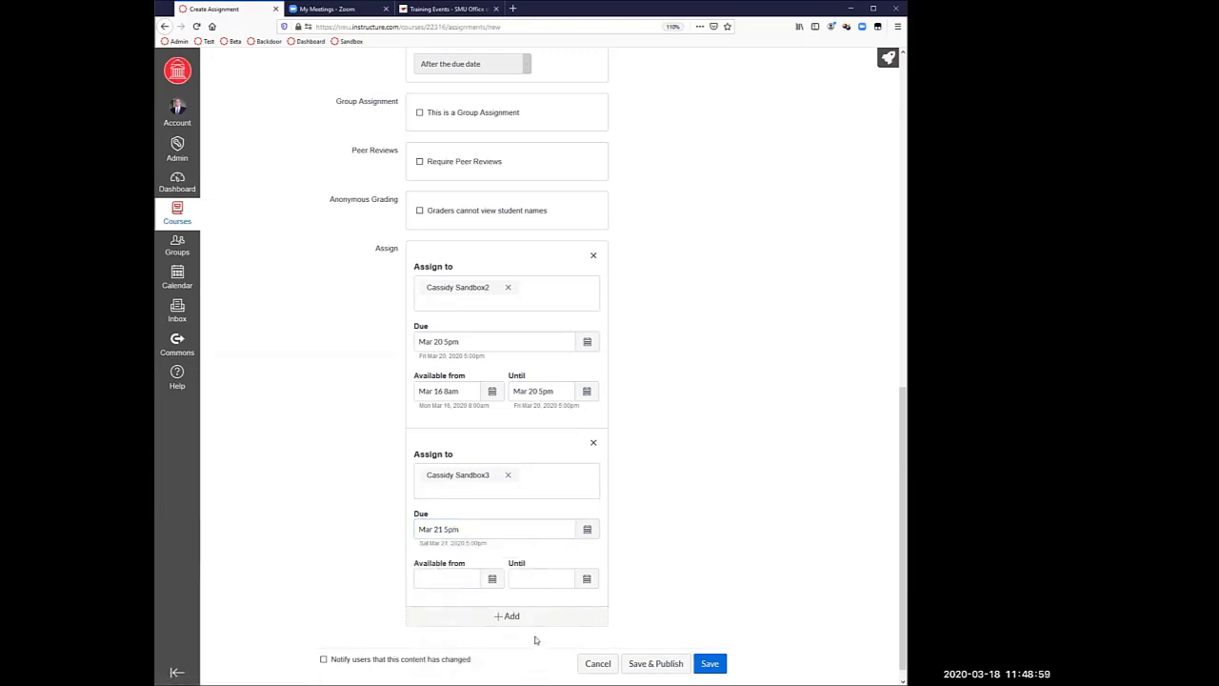
# Step: Add a third set of dates due Mar 23 at 11:59 pm and assign it to the Sandbox course section instead of Everyone Else
pyautogui.click(515, 619)
pyautogui.scroll(-3, 515, 610)
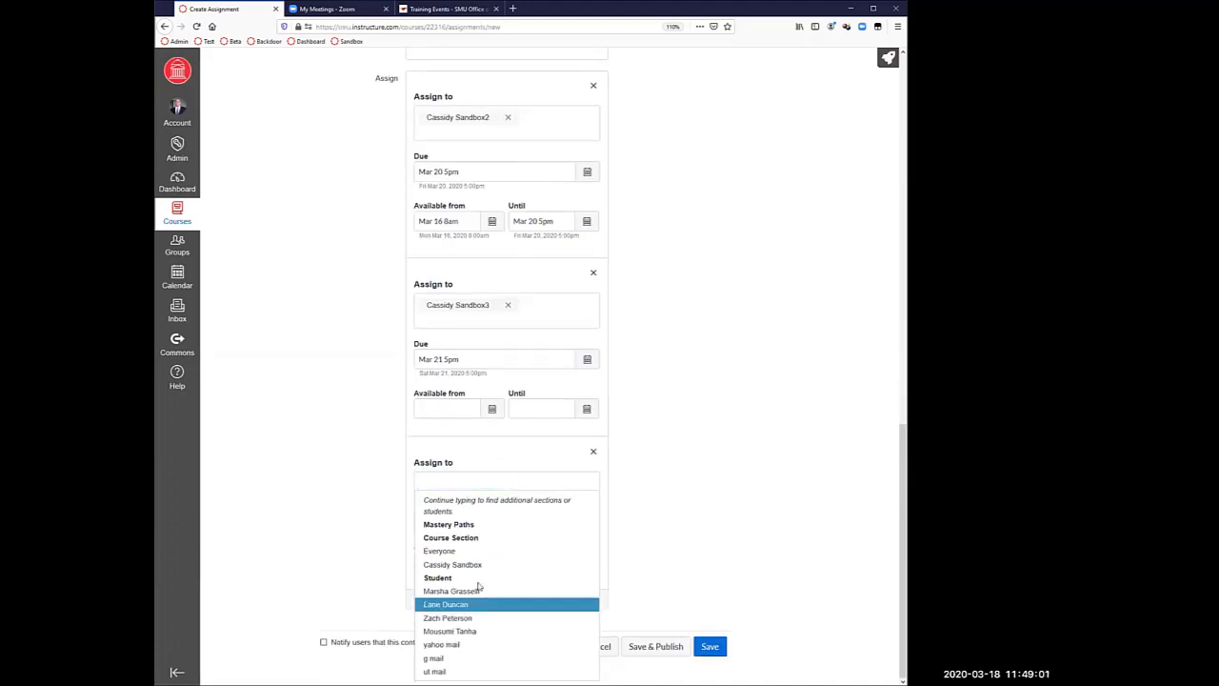
pyautogui.click(524, 548)
pyautogui.click(715, 506)
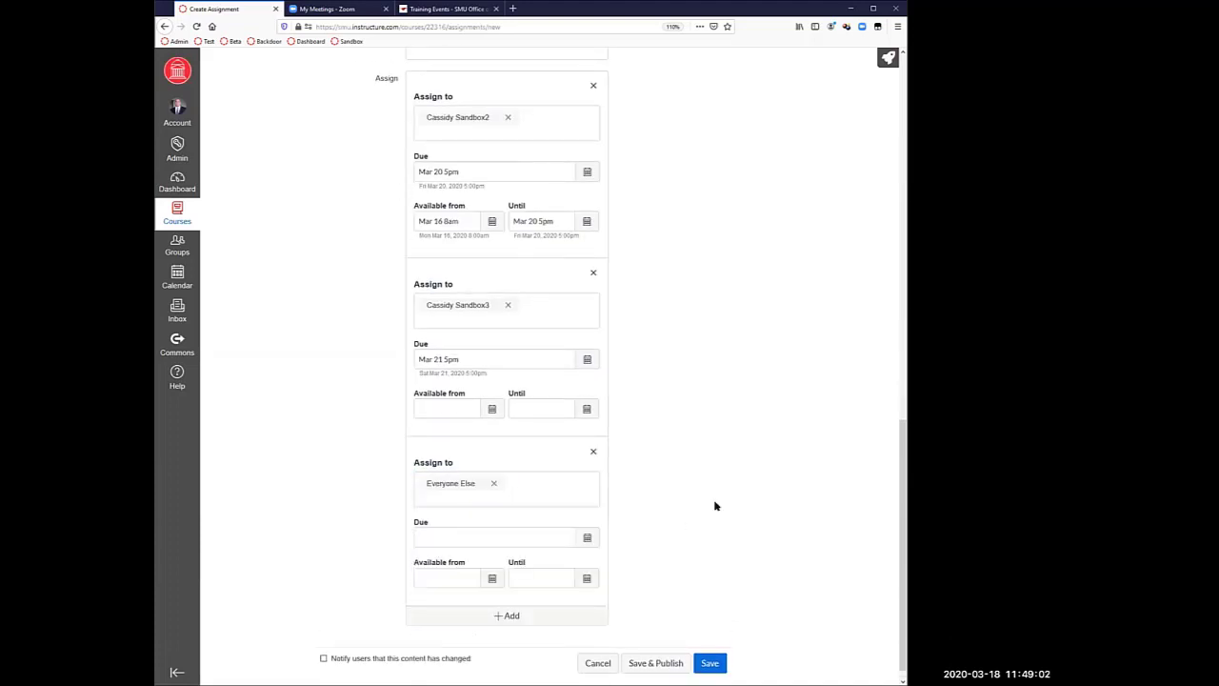
pyautogui.click(587, 538)
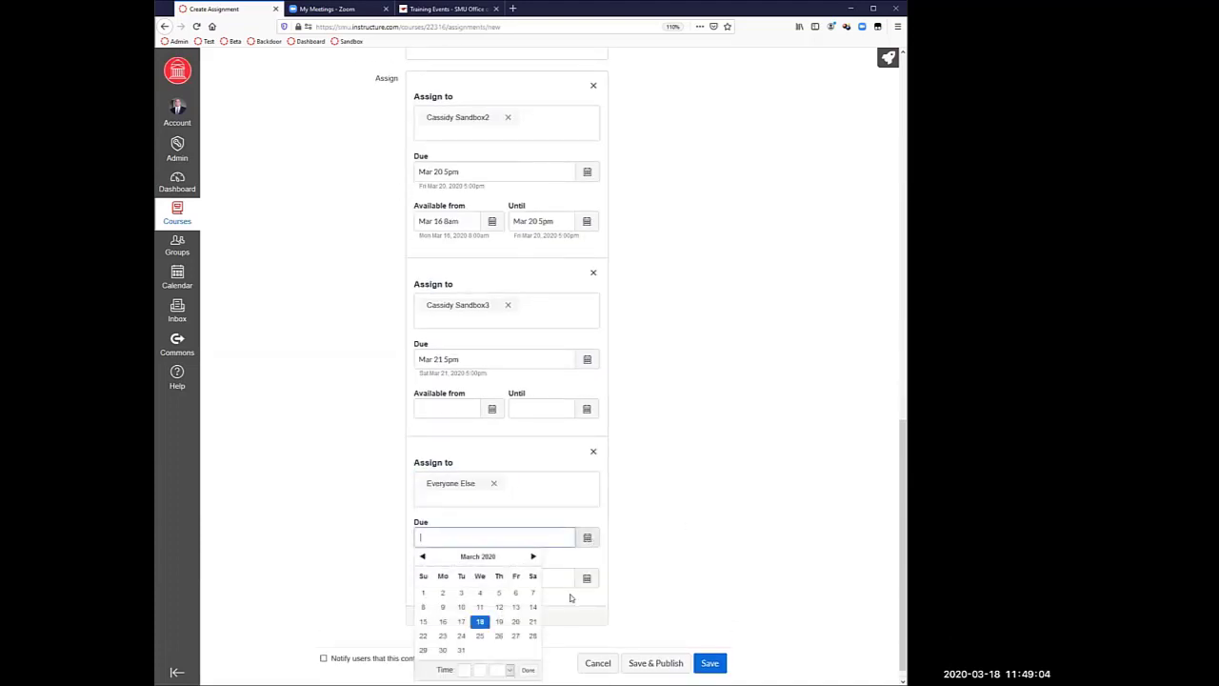
pyautogui.click(442, 635)
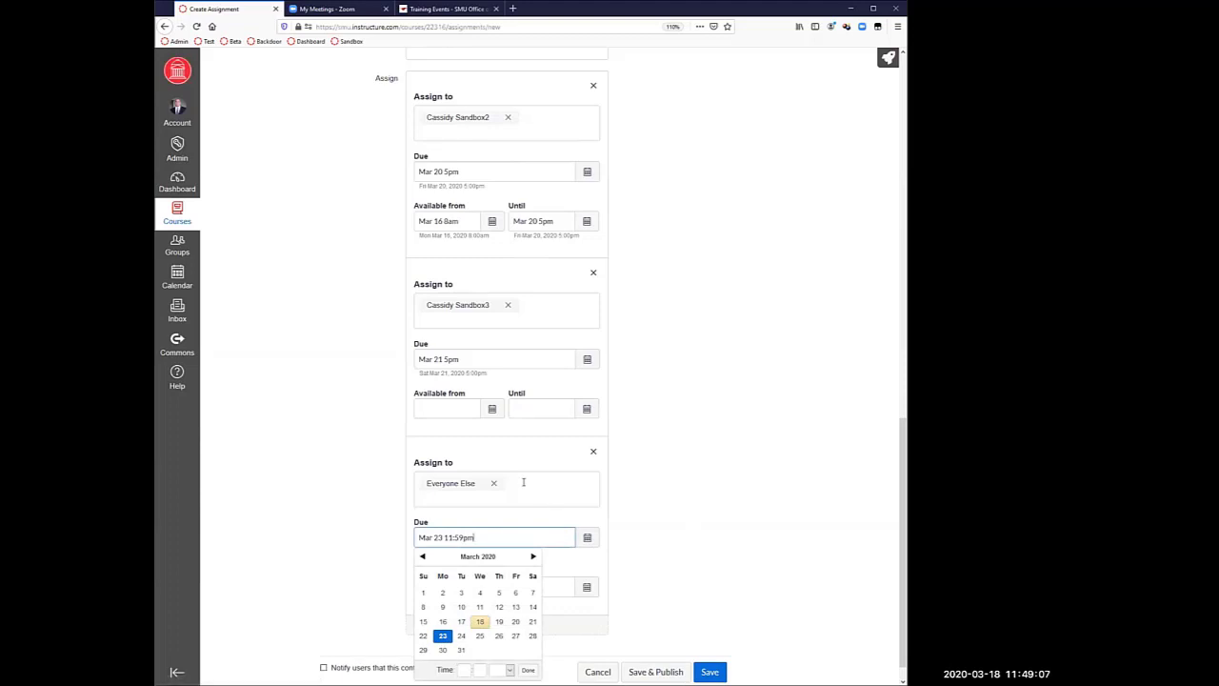
pyautogui.click(493, 483)
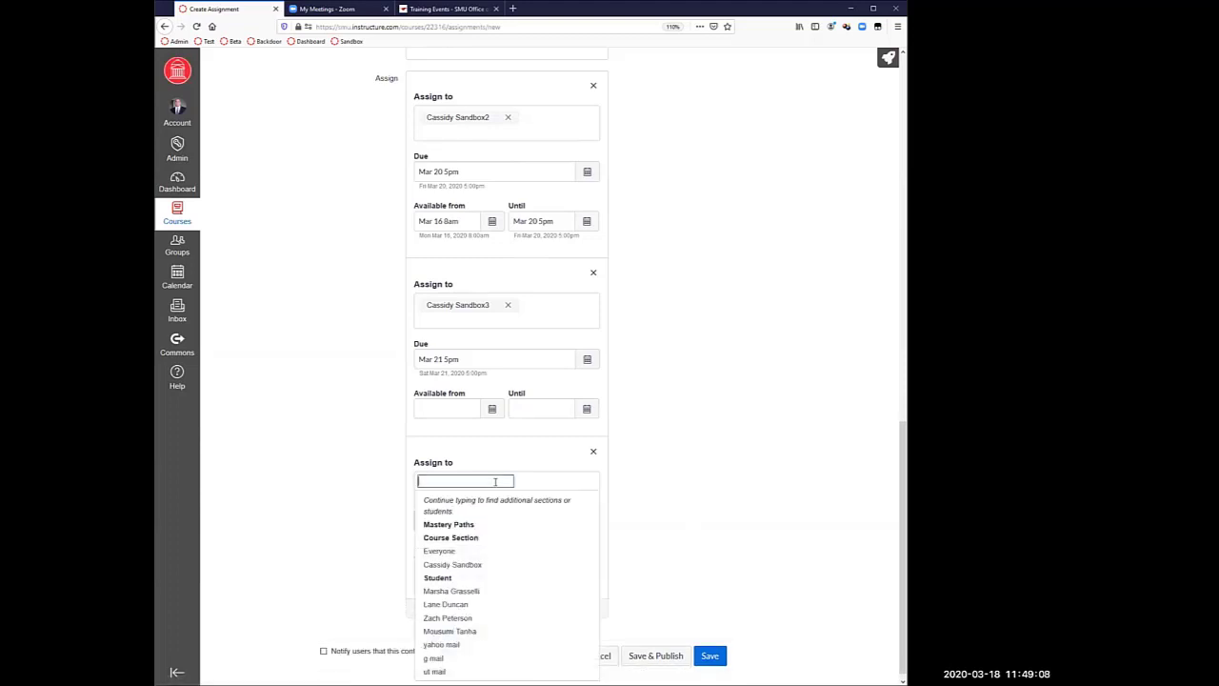
pyautogui.click(489, 564)
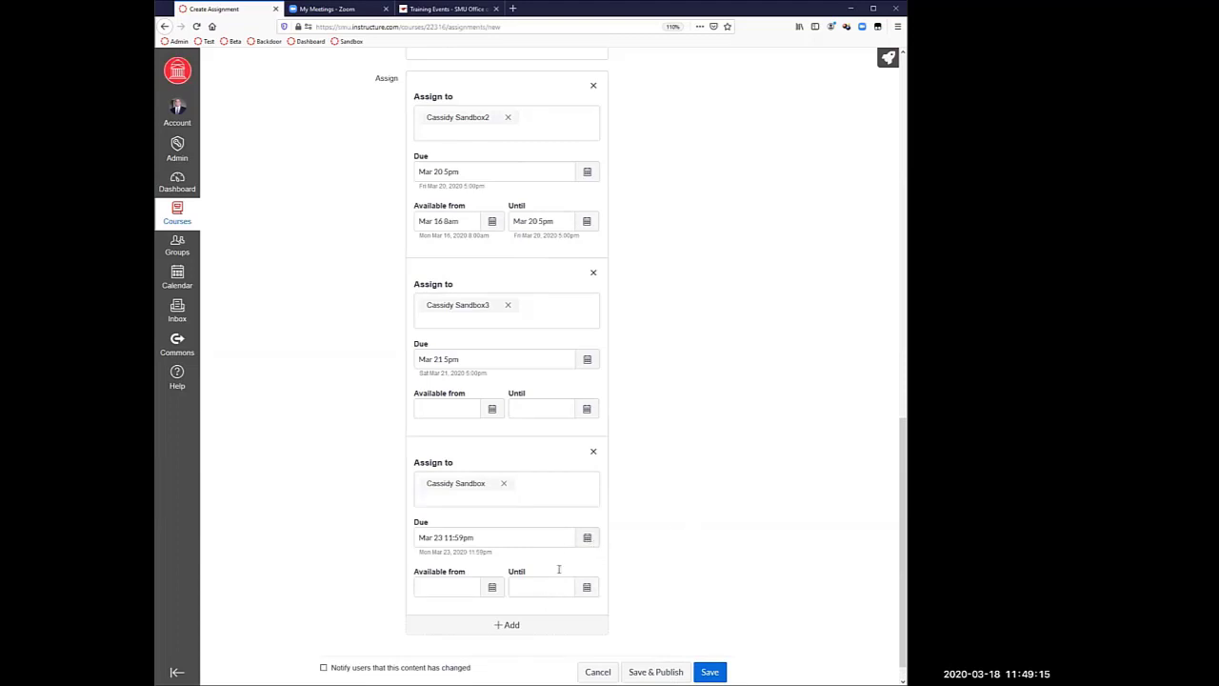
# Step: Remove the second and third sets of dates and reassign the remaining set from the Sandbox2 section to a single student
pyautogui.click(592, 450)
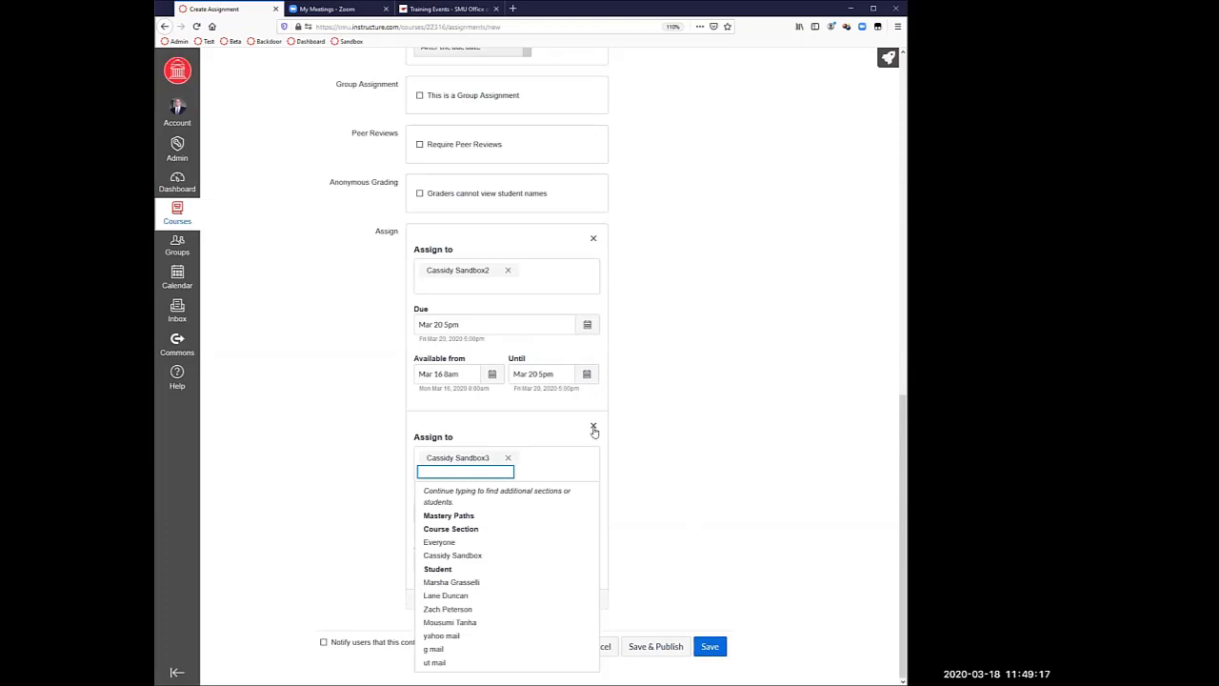
pyautogui.click(593, 425)
pyautogui.click(510, 448)
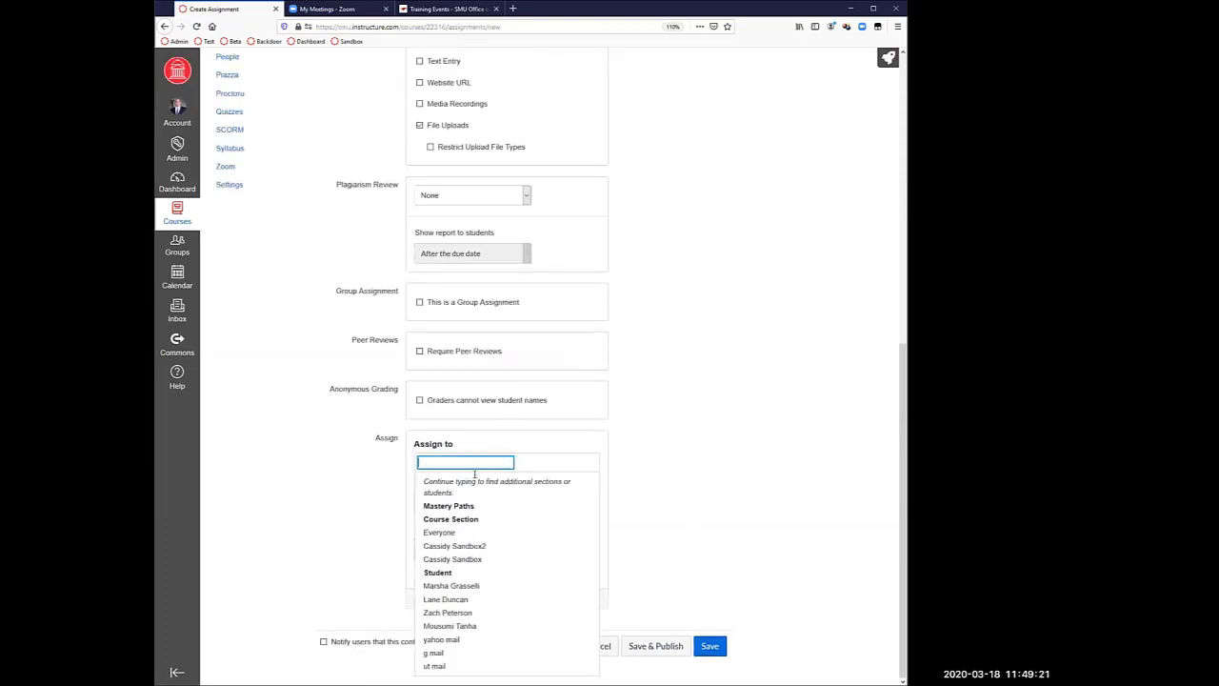
pyautogui.click(475, 599)
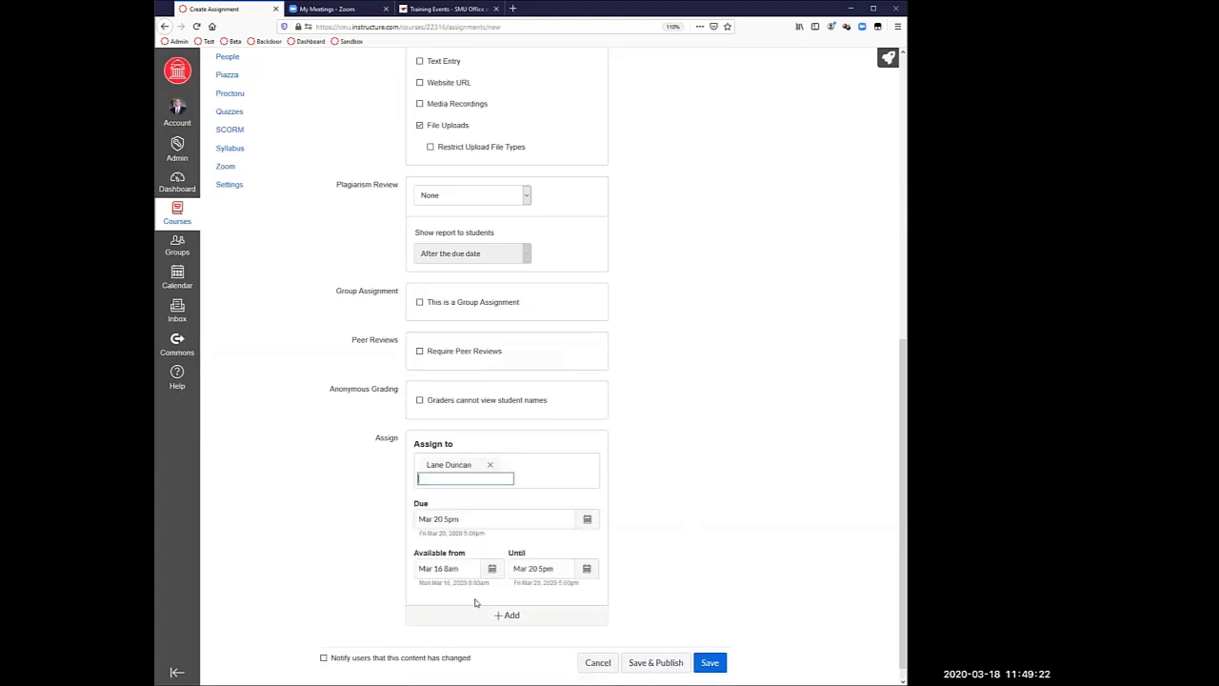
pyautogui.click(655, 530)
# Step: Add a set of dates for Everyone Else due Mar 19 at 11:59 pm, and remove that set again
pyautogui.click(512, 616)
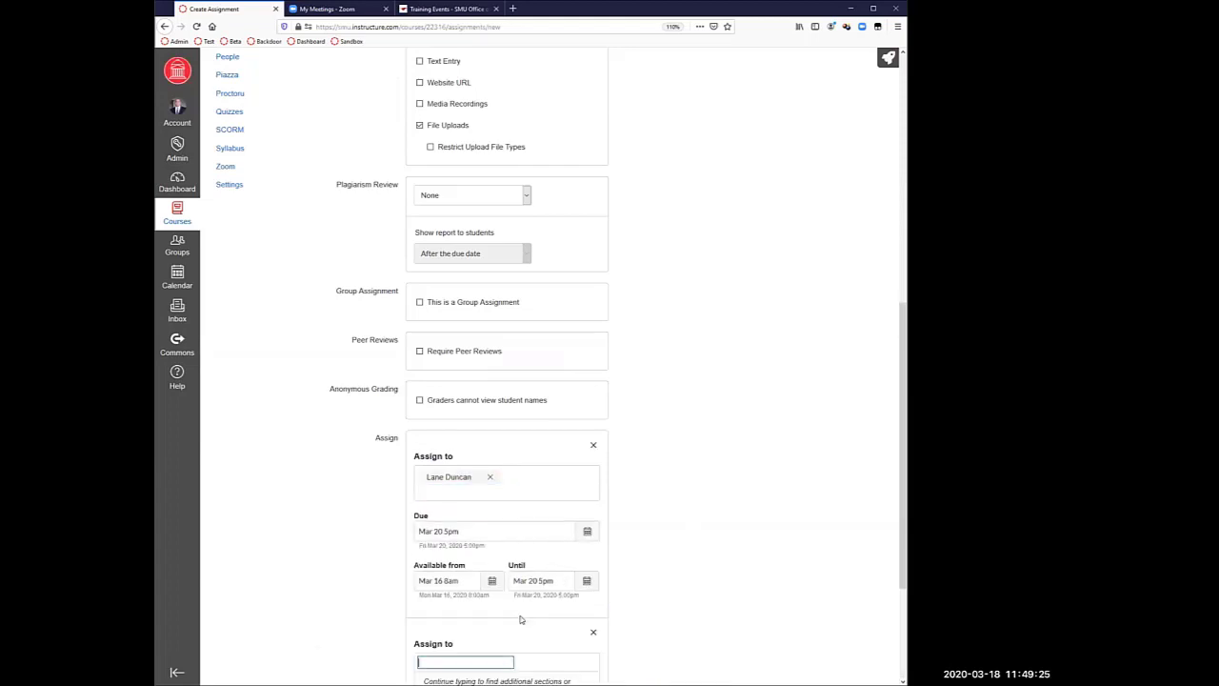
pyautogui.click(483, 568)
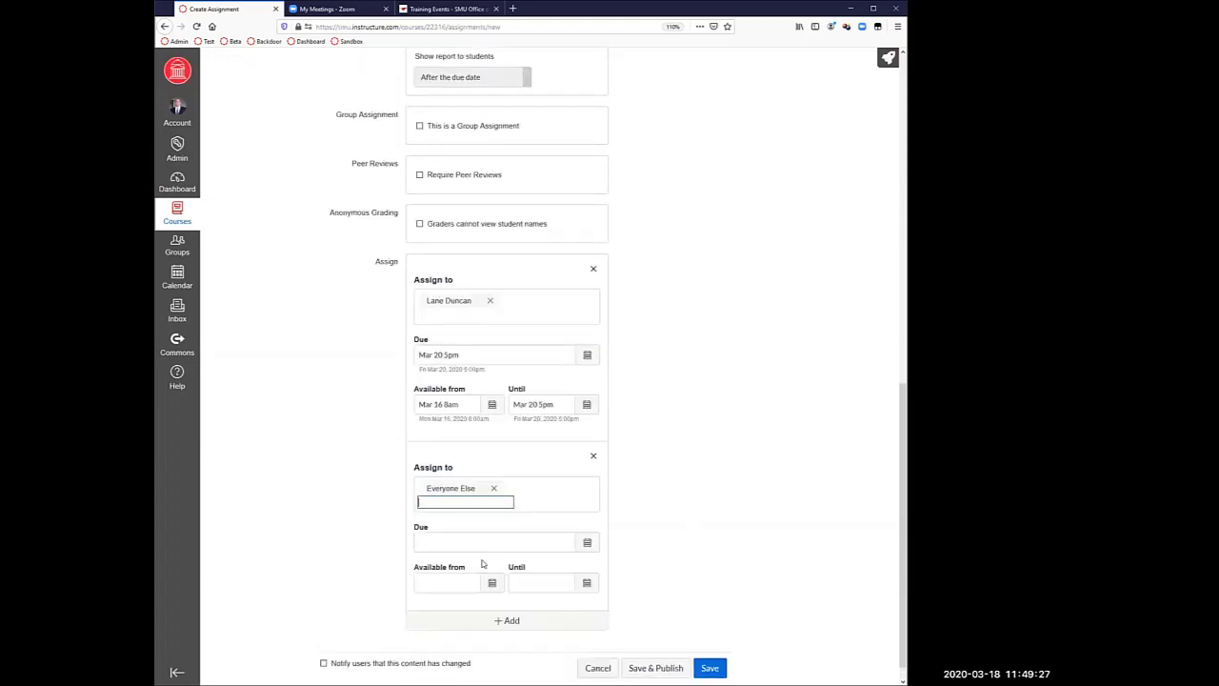
pyautogui.click(630, 537)
pyautogui.click(586, 542)
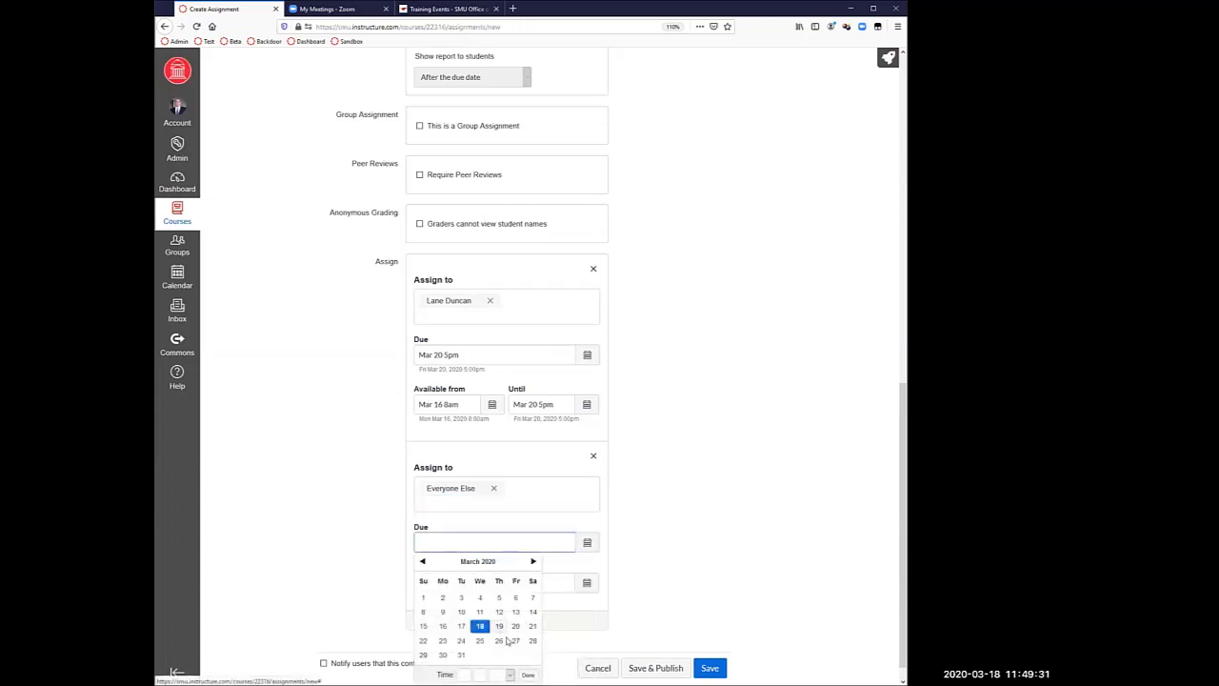
pyautogui.click(499, 625)
pyautogui.click(713, 538)
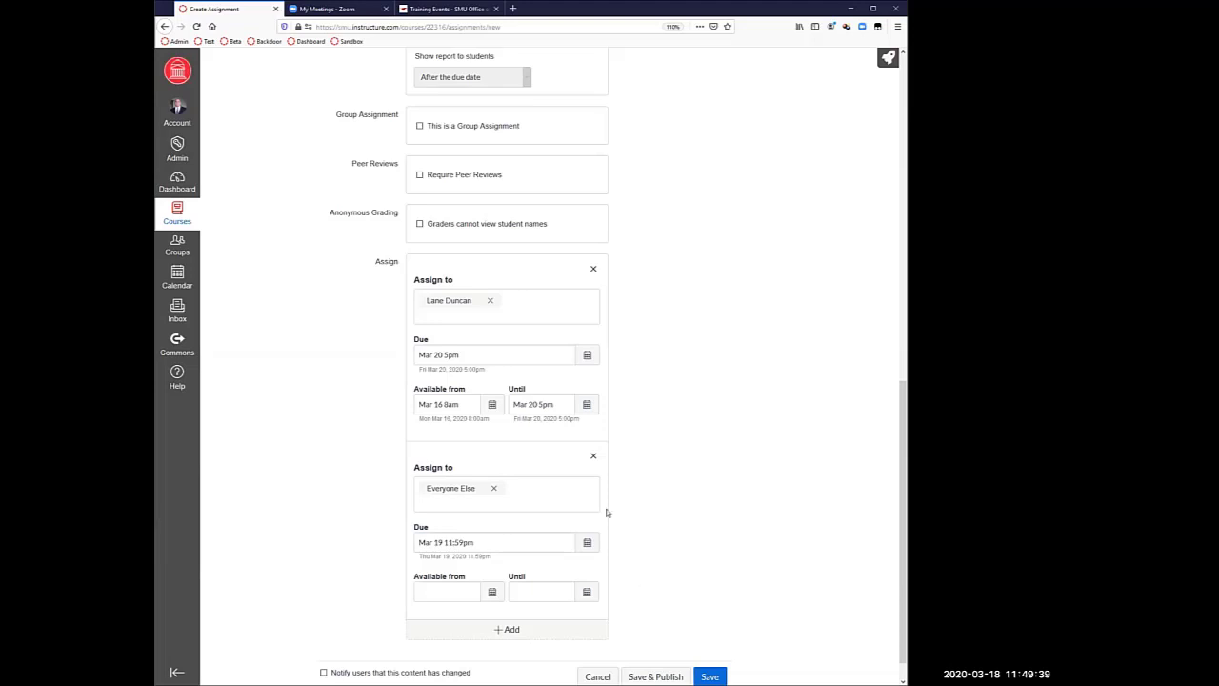
pyautogui.click(593, 455)
pyautogui.click(670, 593)
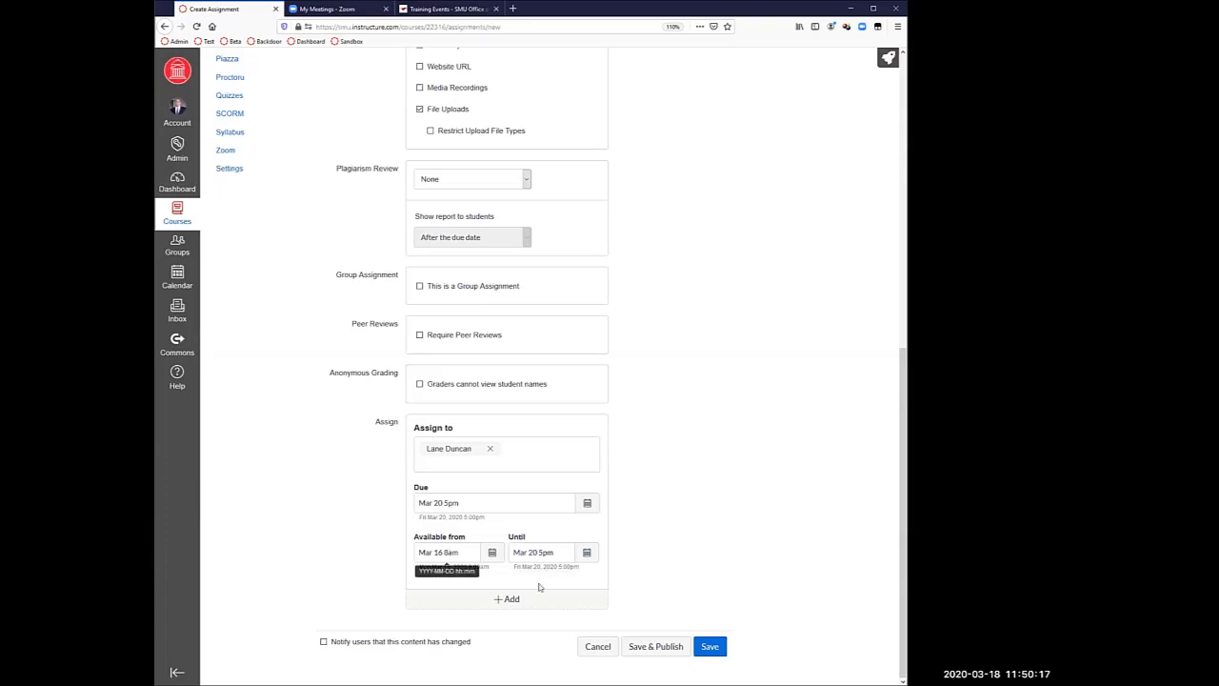
# Step: Cancel creating the Fake Training assignment without saving and return to the assignments list
pyautogui.scroll(15, 672, 568)
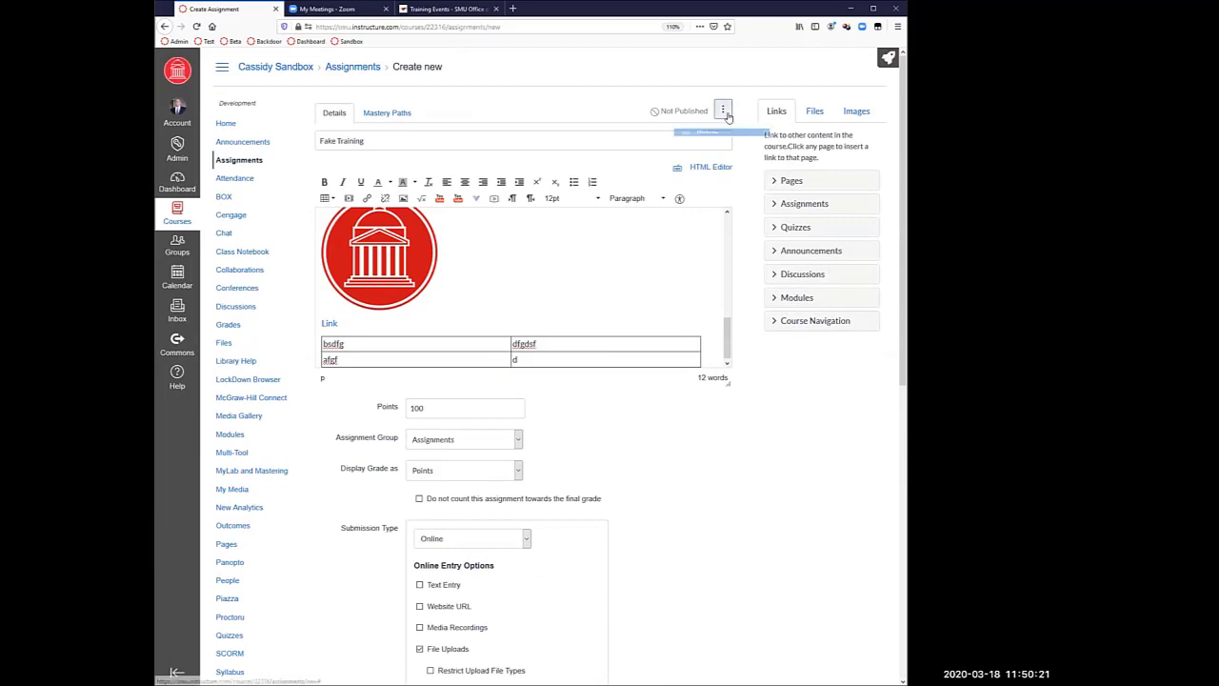
pyautogui.click(722, 110)
pyautogui.click(728, 598)
pyautogui.scroll(-10, 729, 598)
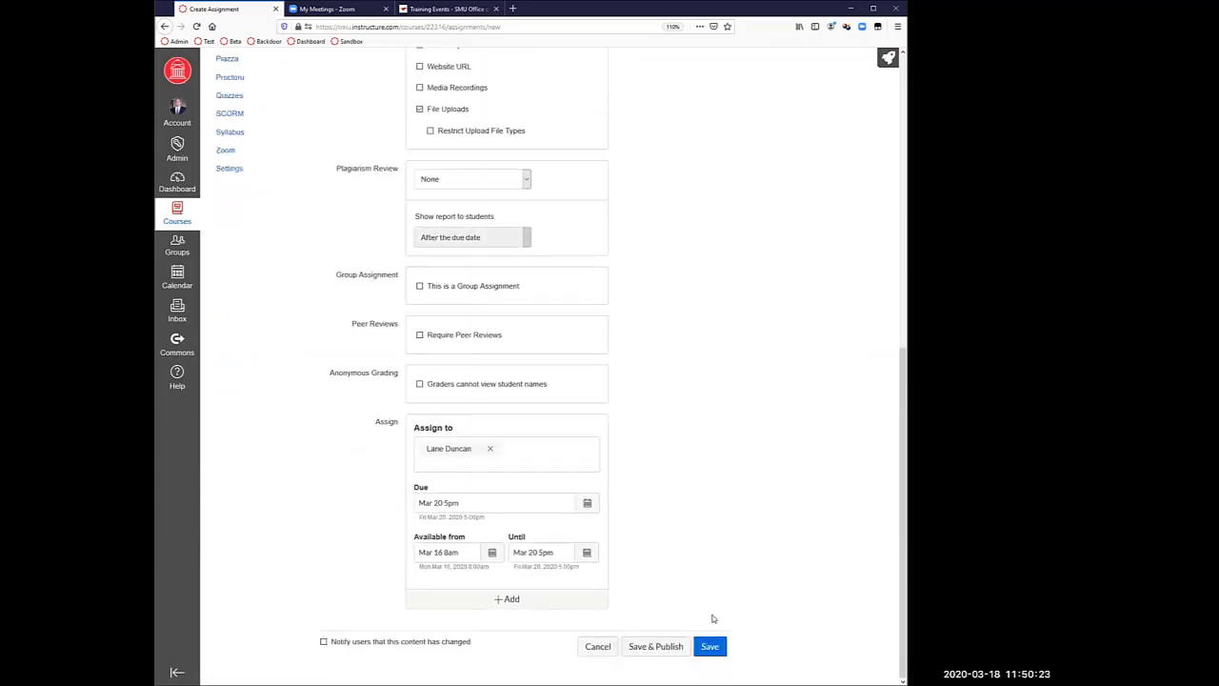
pyautogui.click(604, 653)
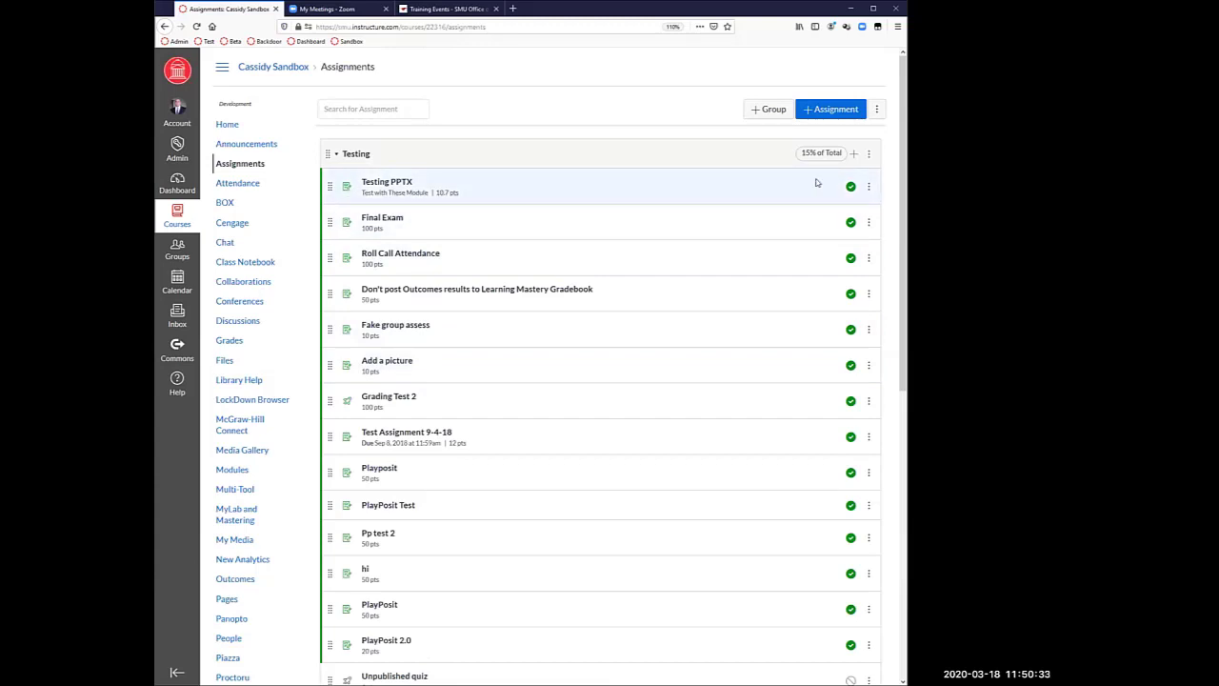
# Step: Review the assignments list and the Copy To course choices for the Testing PPTX assignment, and close them without copying
pyautogui.scroll(-5, 845, 243)
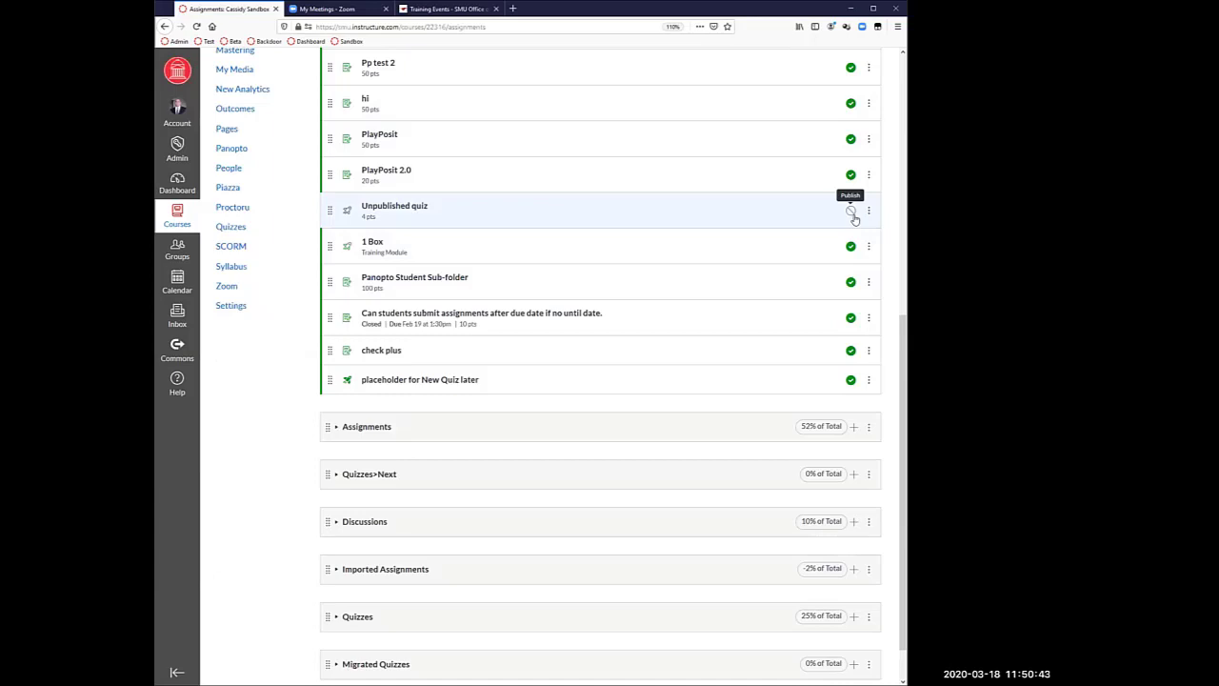
pyautogui.scroll(5, 855, 219)
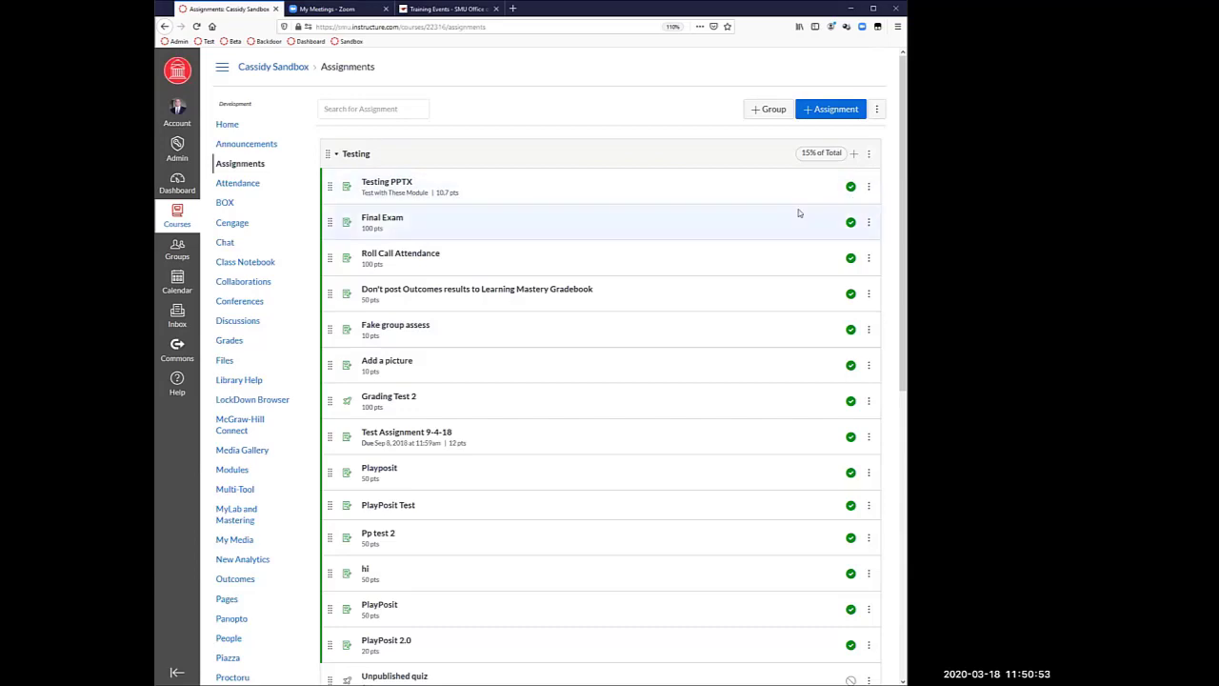
pyautogui.click(868, 188)
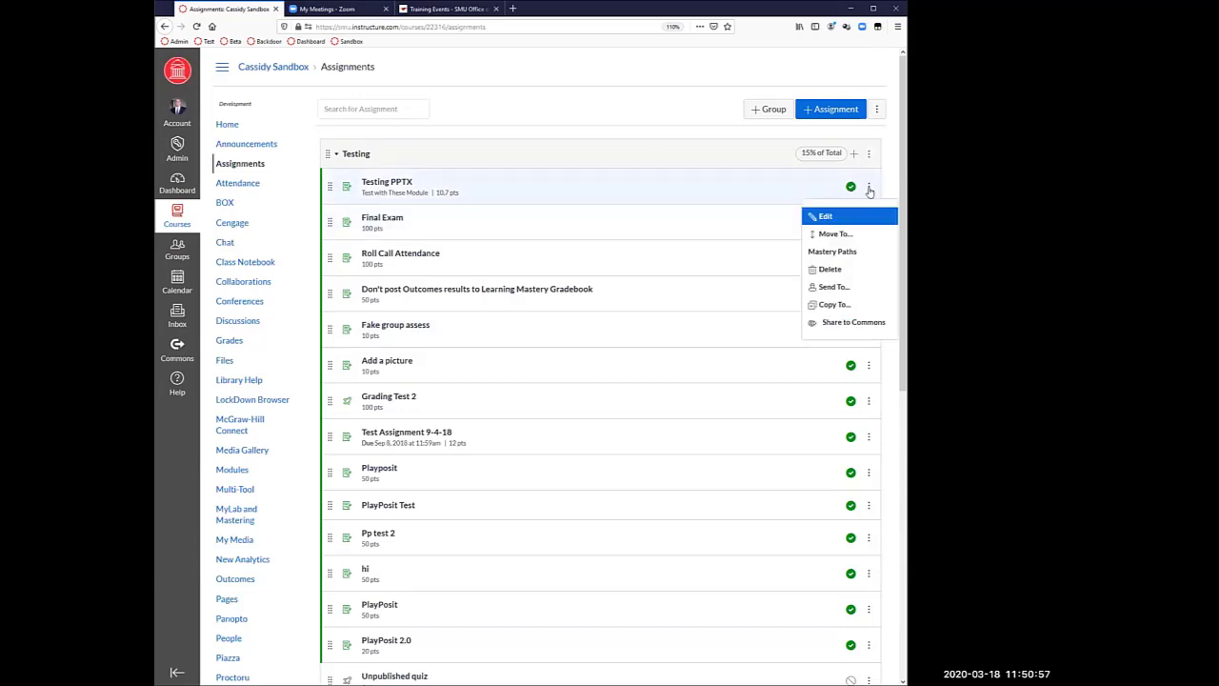
pyautogui.click(855, 304)
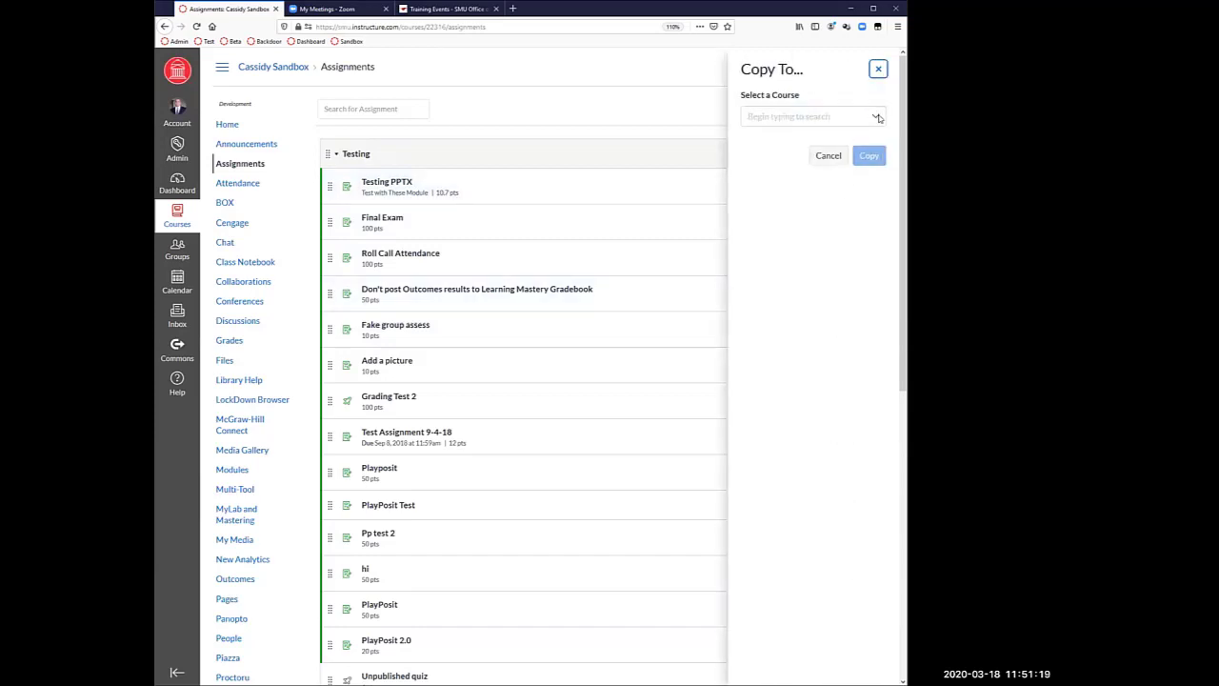
pyautogui.click(875, 117)
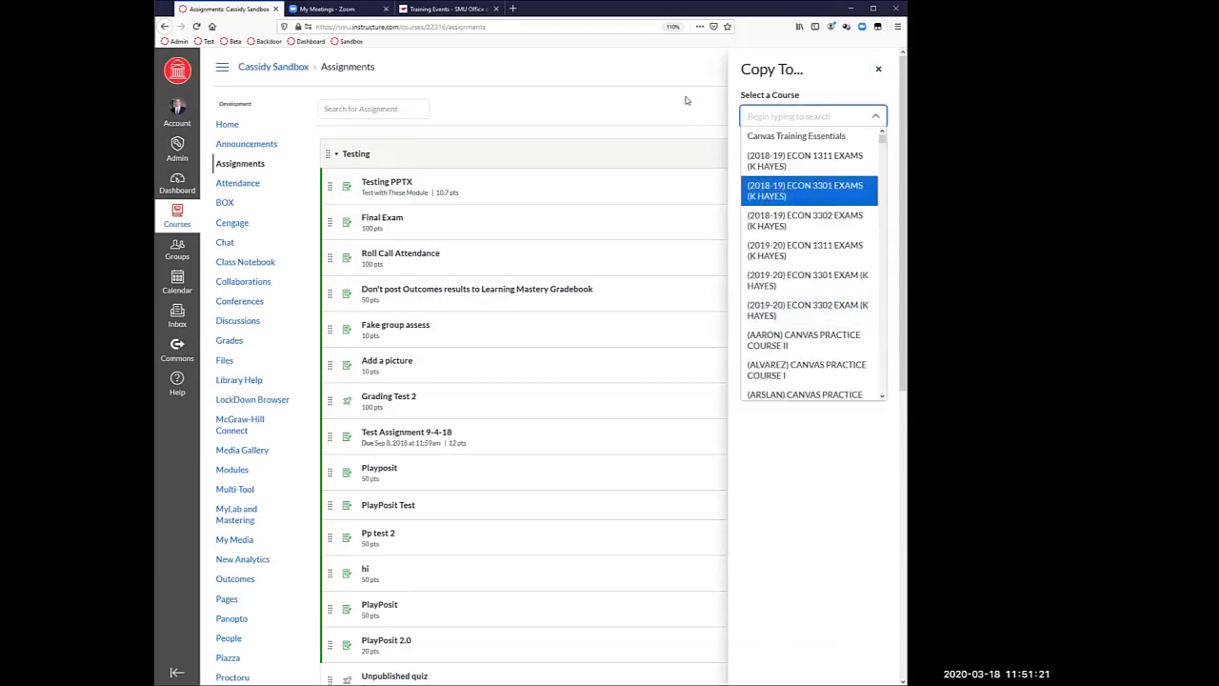
pyautogui.click(688, 101)
pyautogui.click(879, 70)
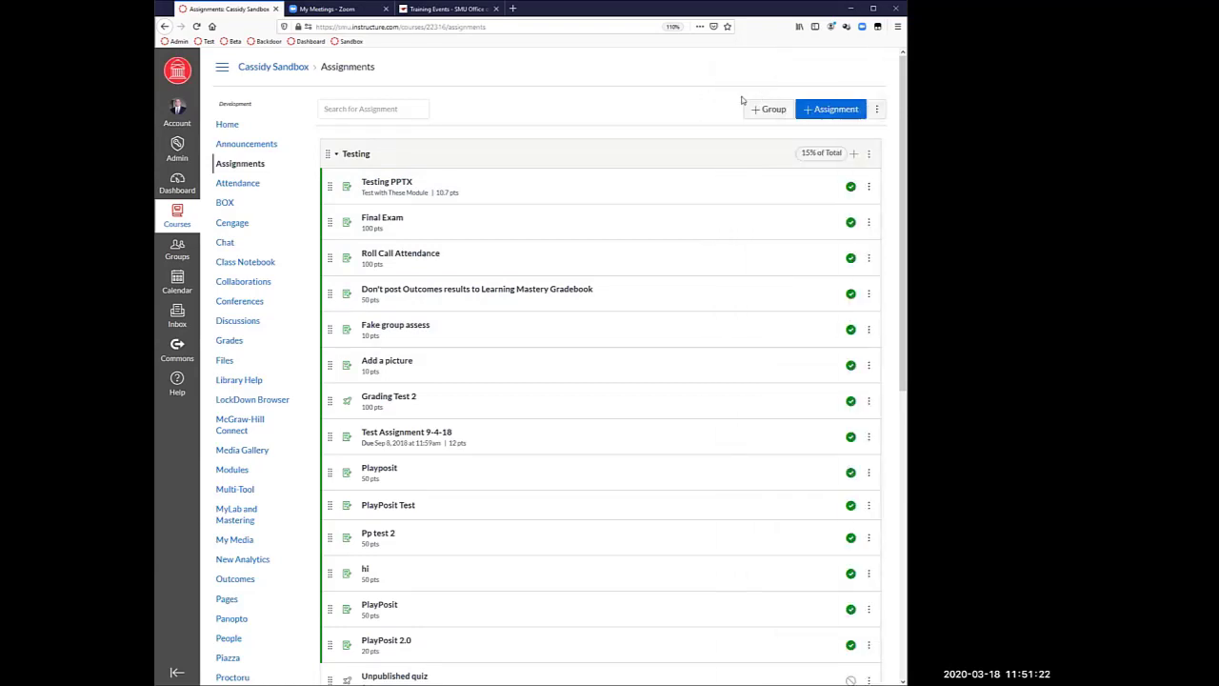
# Step: Examine the Send To dialog for the Testing PPTX assignment, cancel it, and look at the account options, including Shared Content
pyautogui.click(867, 189)
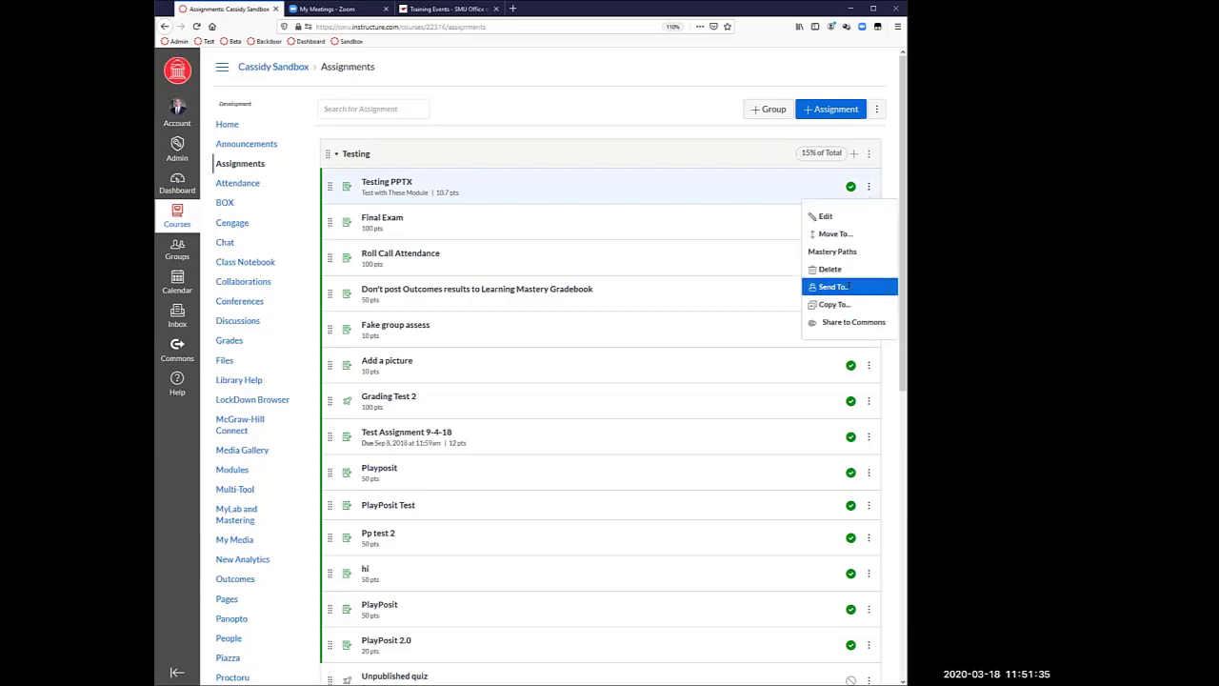
pyautogui.click(833, 287)
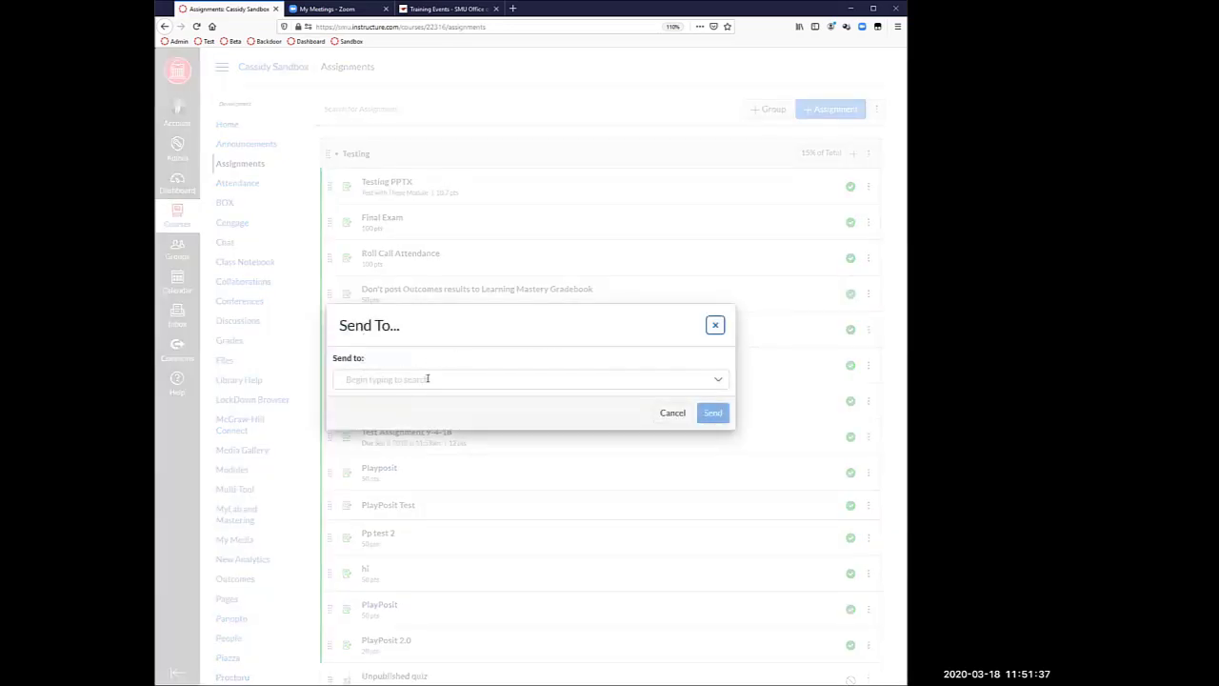
pyautogui.click(427, 378)
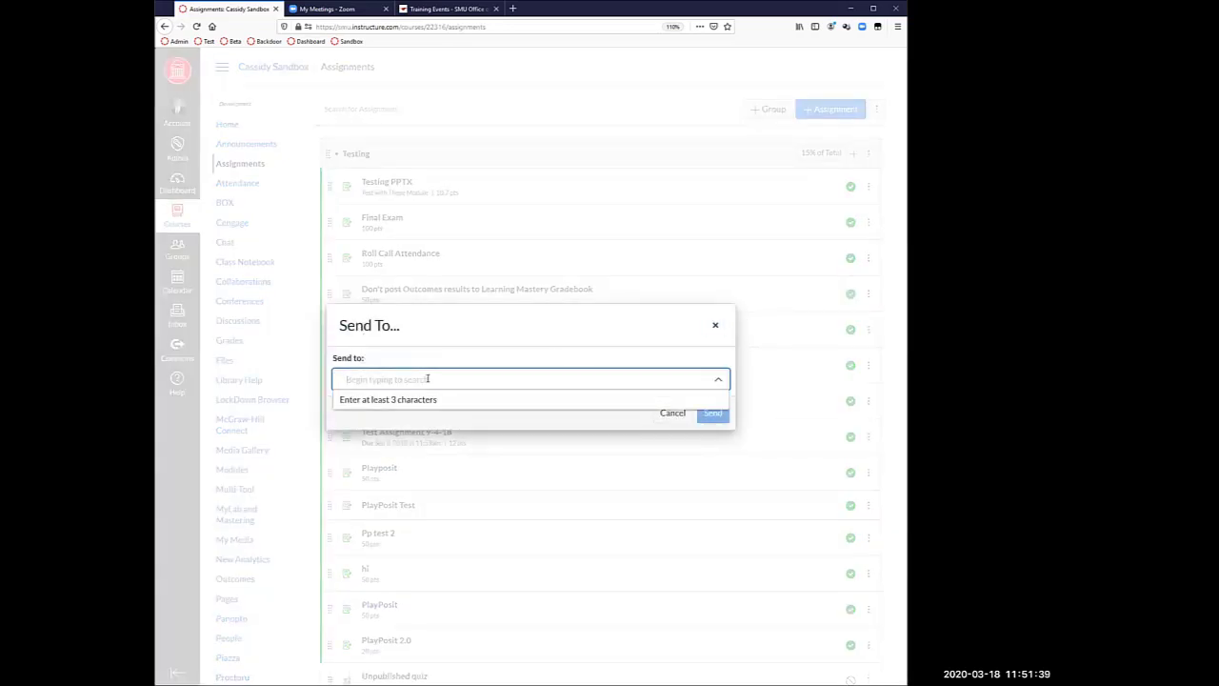
pyautogui.click(608, 424)
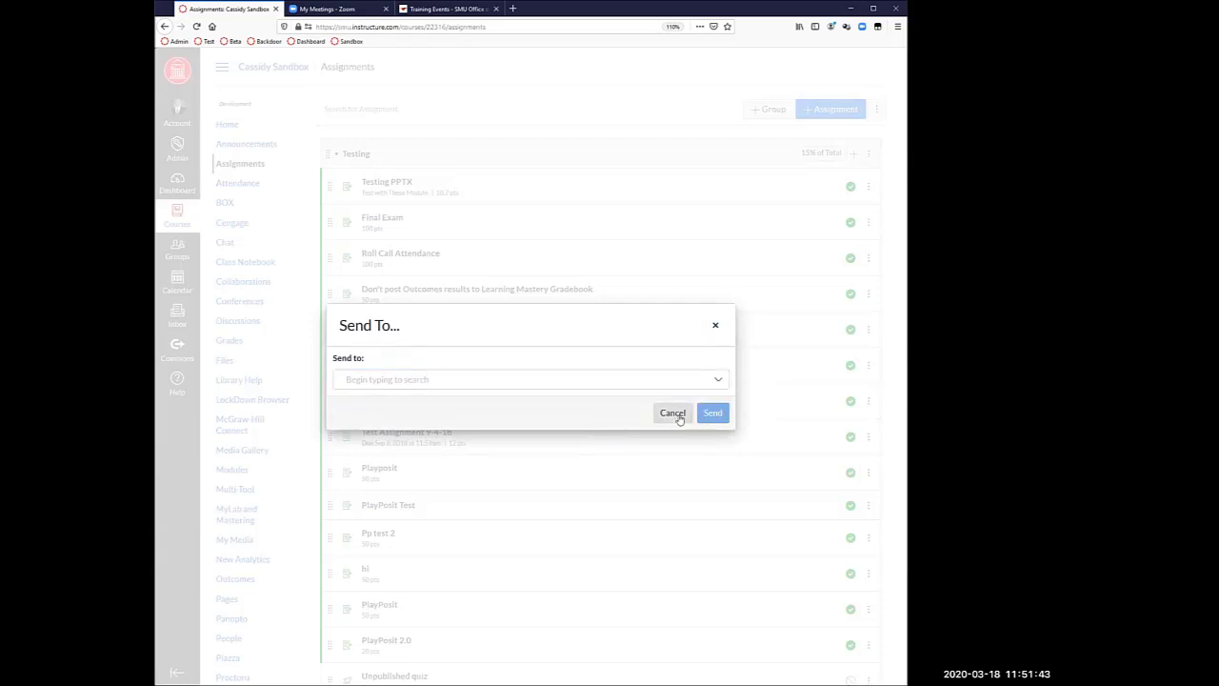
pyautogui.click(672, 414)
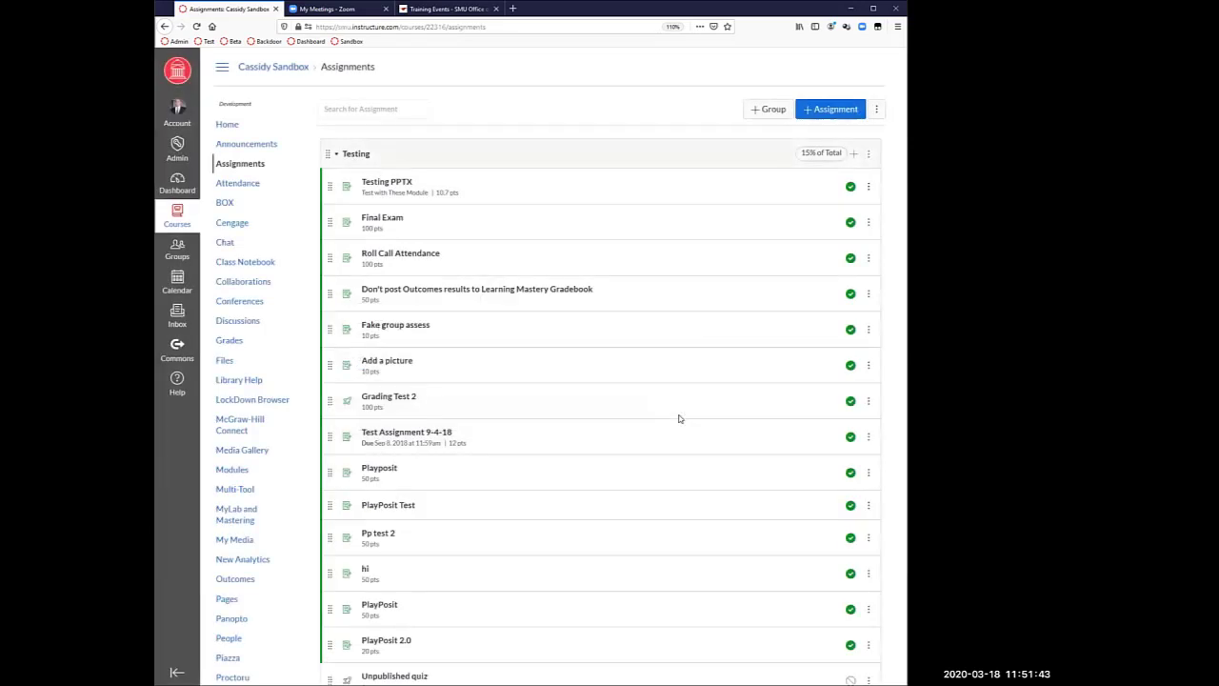
pyautogui.click(184, 114)
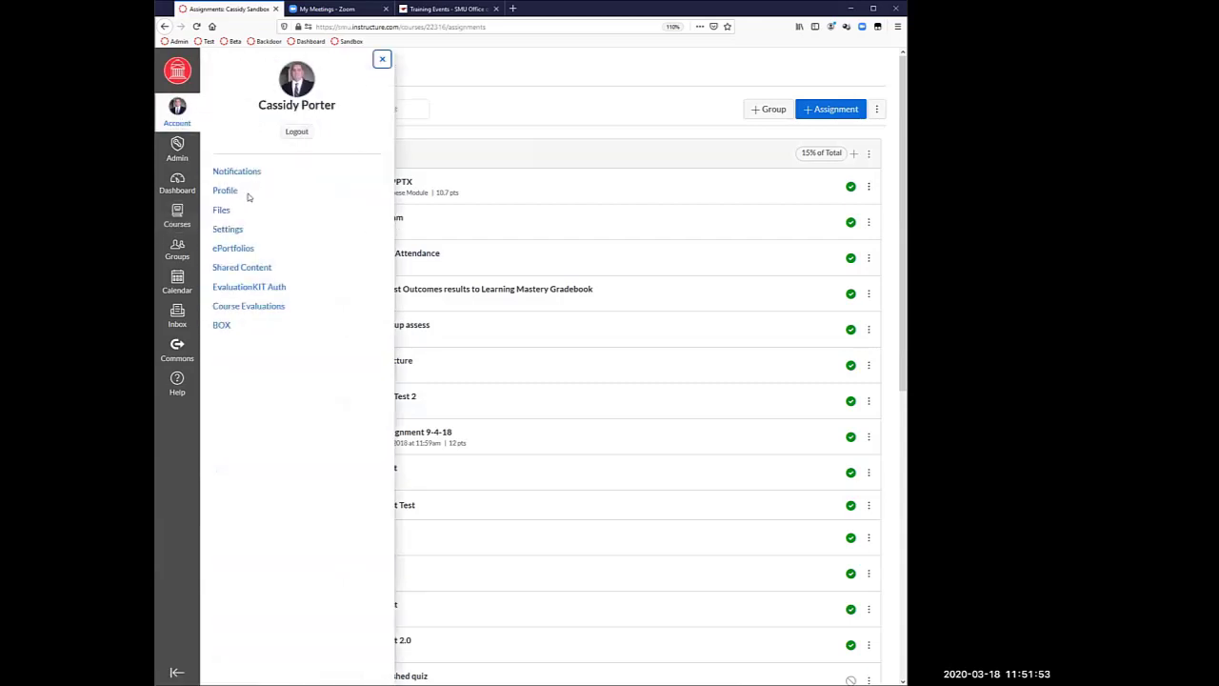
pyautogui.click(526, 116)
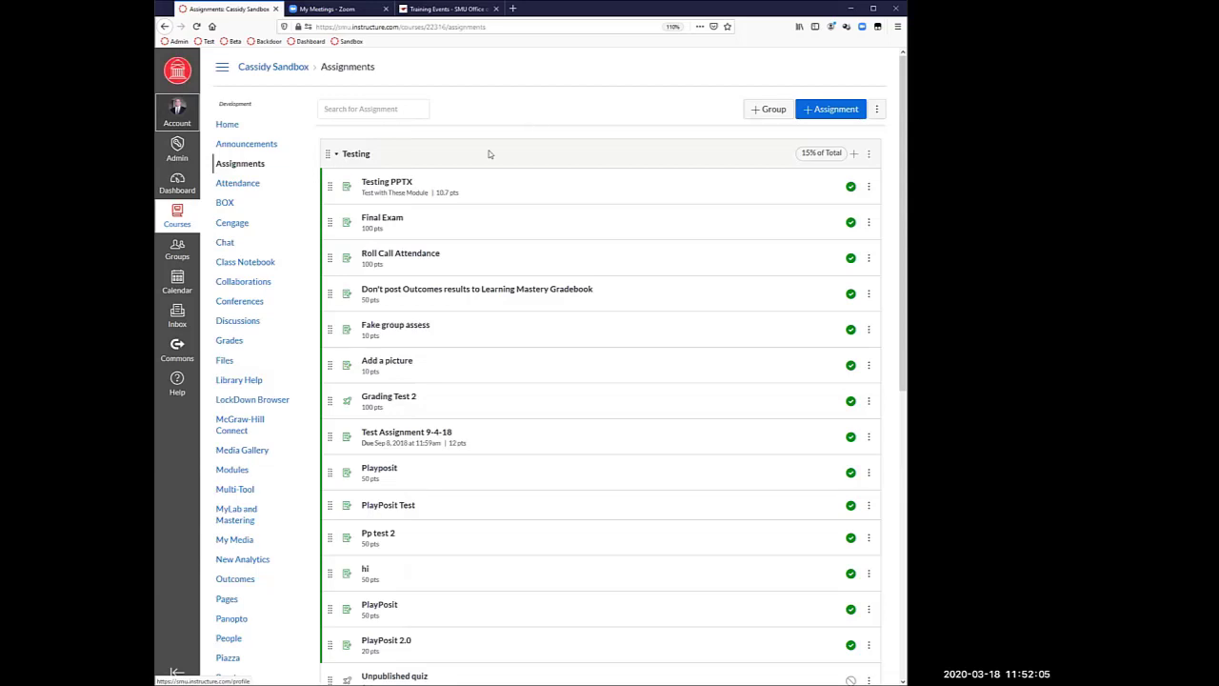
# Step: Move the Final Exam assignment below Roll Call Attendance within the Testing group
pyautogui.click(336, 158)
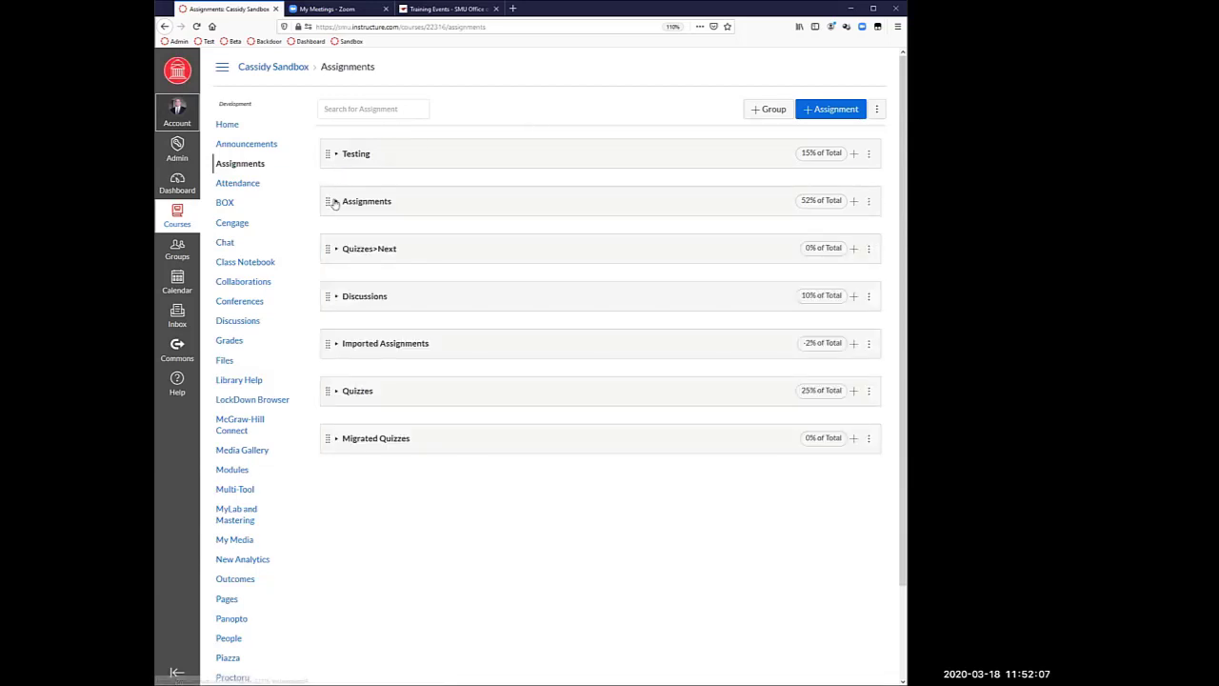
pyautogui.click(336, 158)
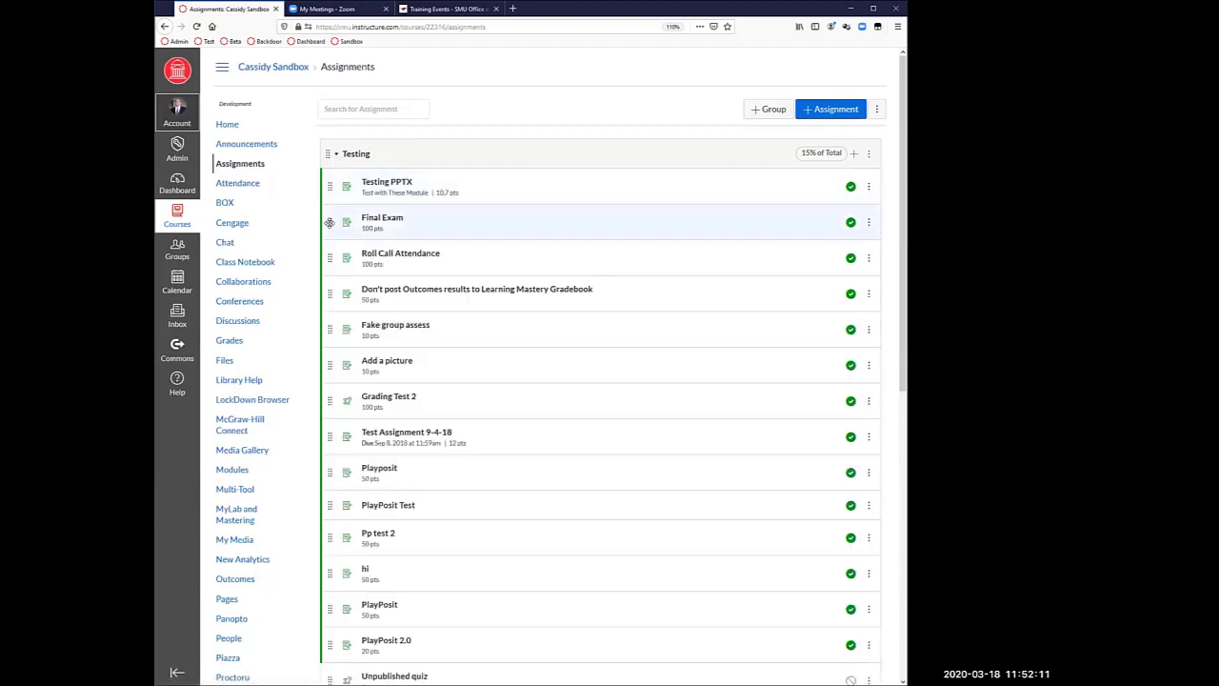
pyautogui.moveTo(334, 257)
pyautogui.mouseDown()
pyautogui.moveTo(328, 341)
pyautogui.moveTo(335, 244)
pyautogui.mouseUp()
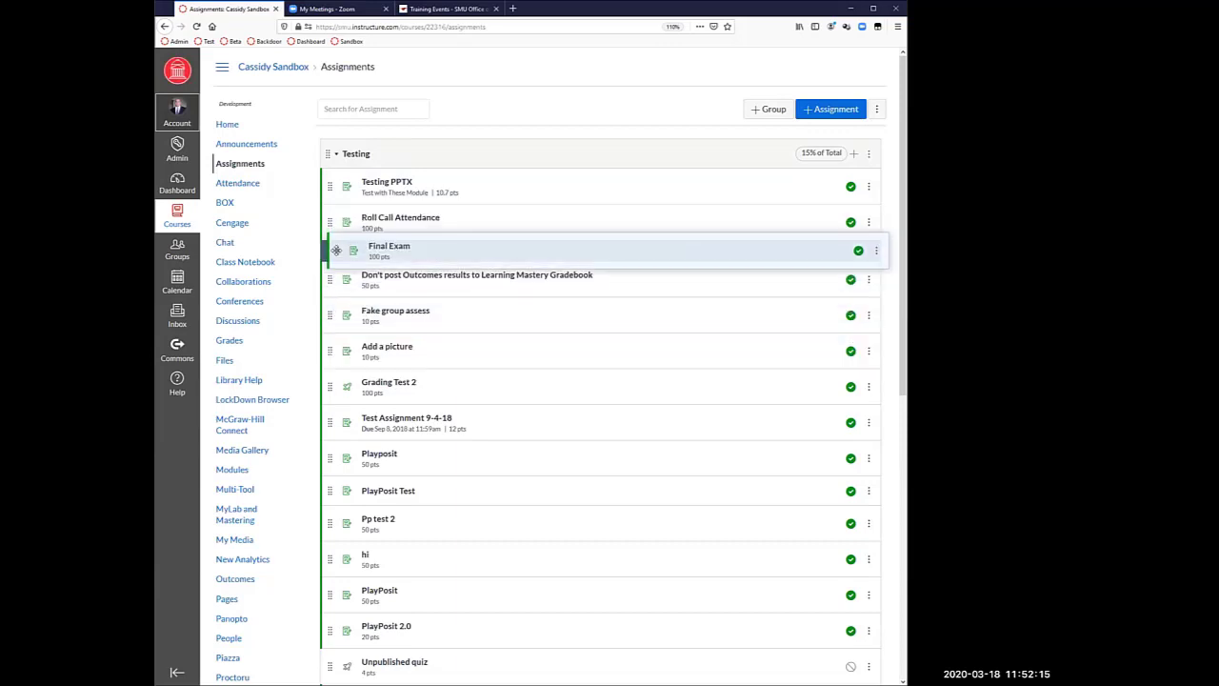
# Step: Collapse the Testing group and move the Quizzes>Next group below Imported Assignments
pyautogui.click(336, 155)
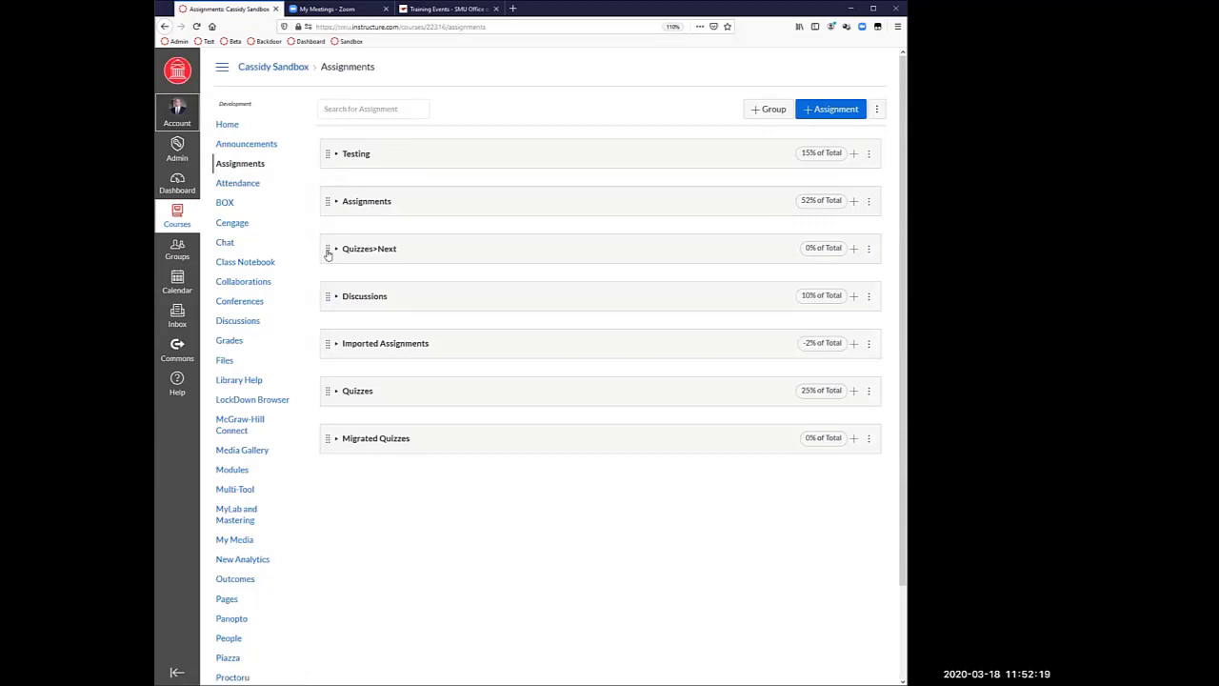
pyautogui.moveTo(326, 253); pyautogui.dragTo(326, 341)
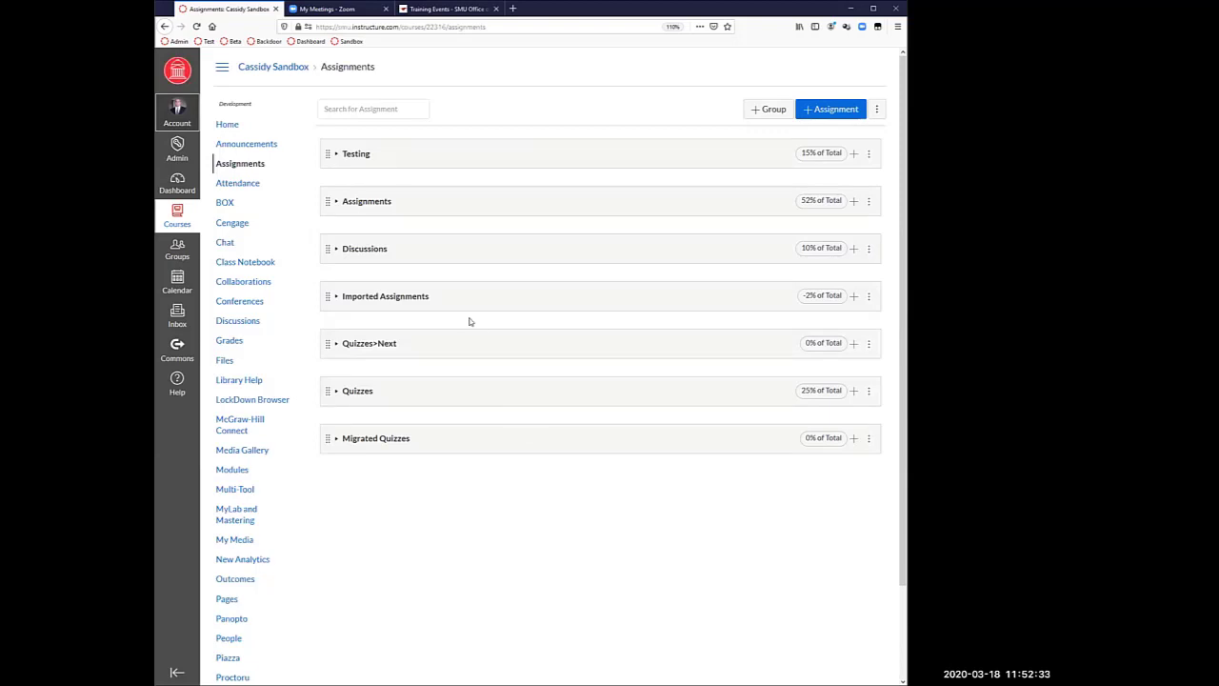
# Step: Open the Grades page of the course
pyautogui.click(233, 341)
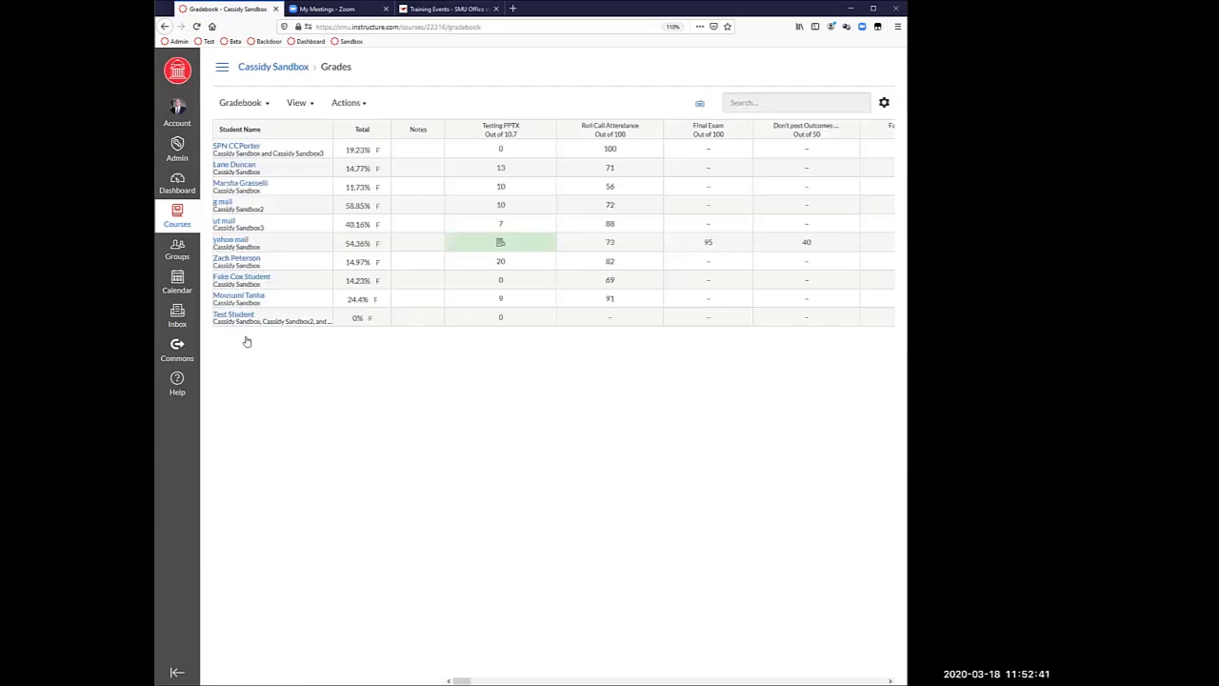
pyautogui.click(381, 129)
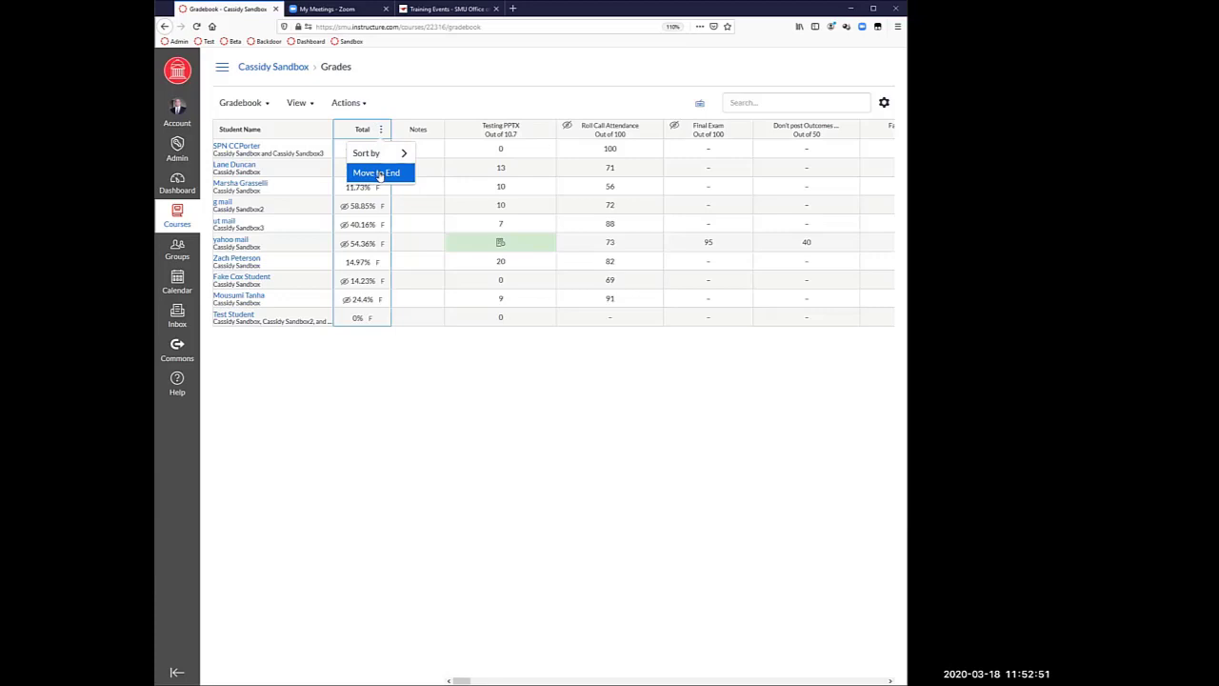
pyautogui.click(391, 386)
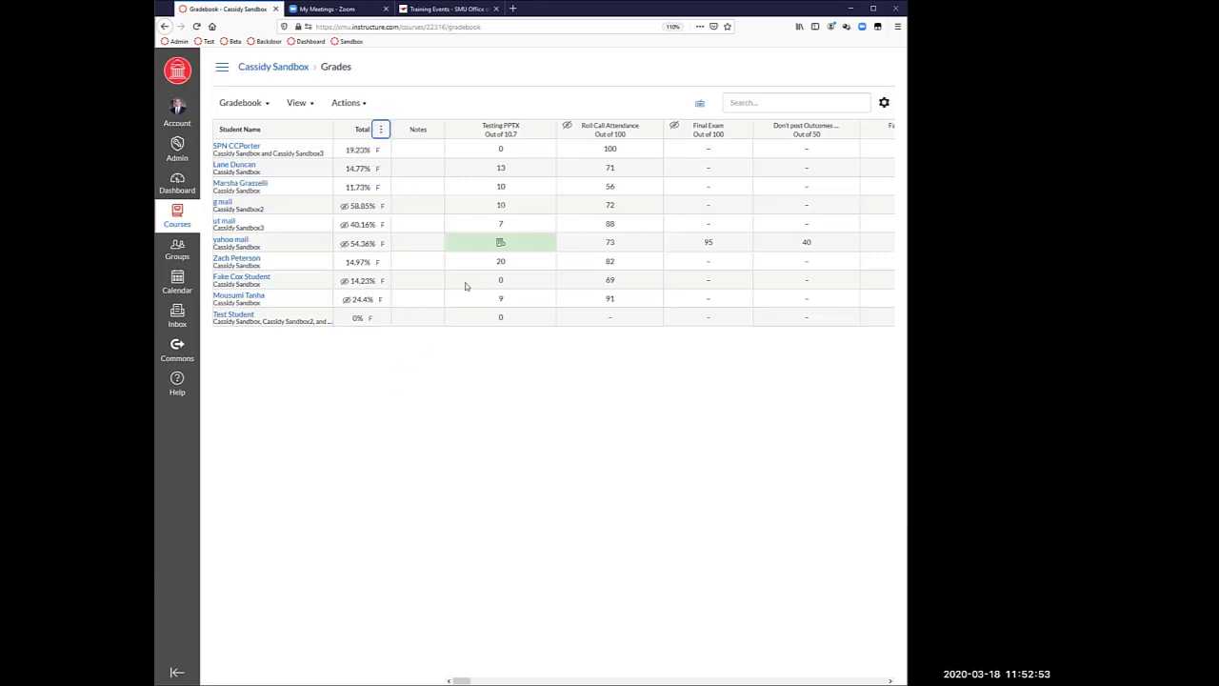
pyautogui.click(424, 128)
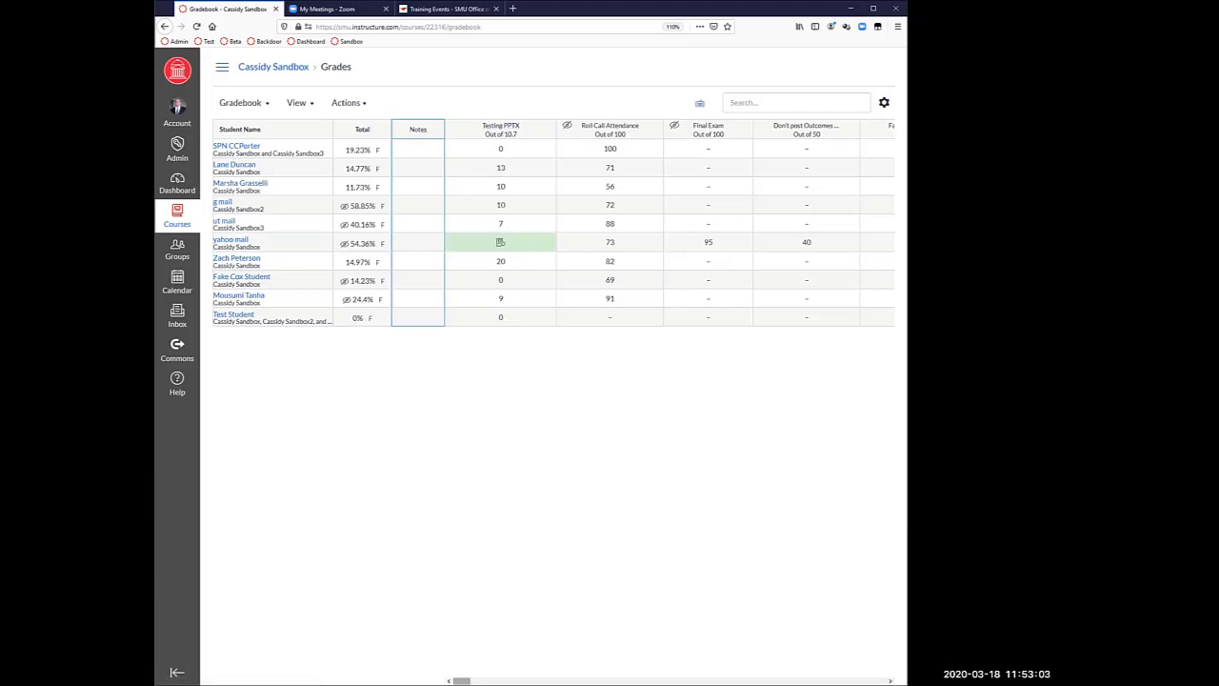
# Step: Enter 75 as the final grade override for the yahoo mail account in the Override column
pyautogui.moveTo(462, 681); pyautogui.dragTo(579, 681)
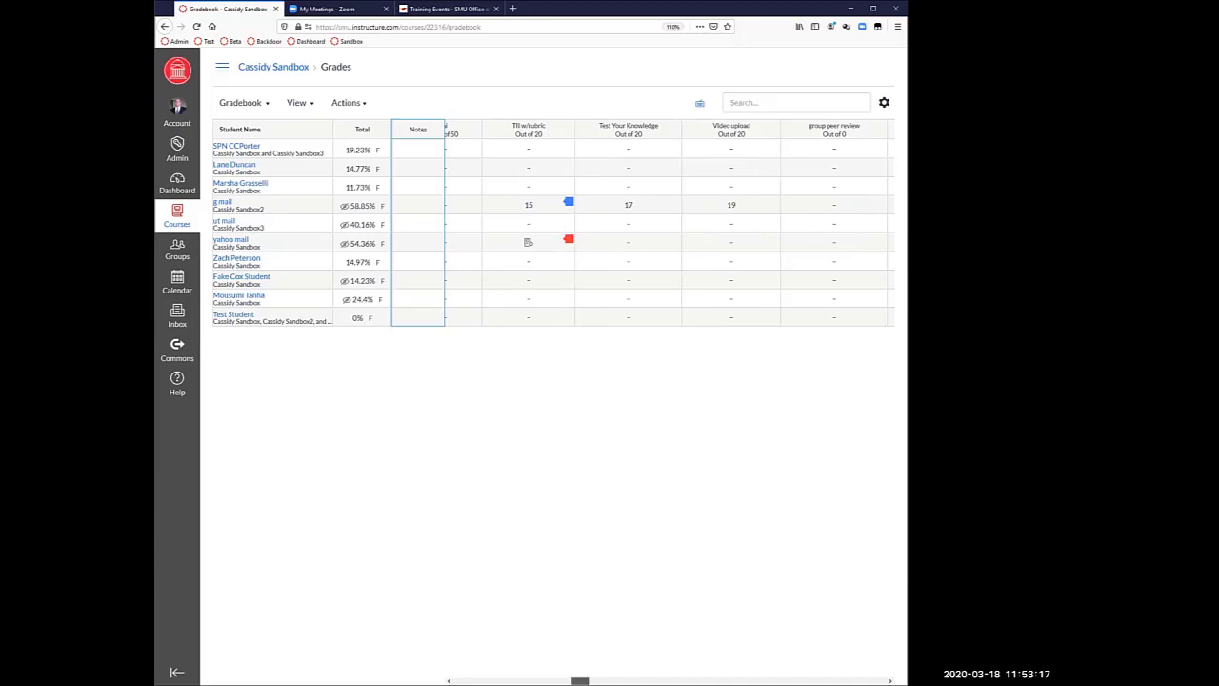
pyautogui.moveTo(580, 681); pyautogui.dragTo(560, 681)
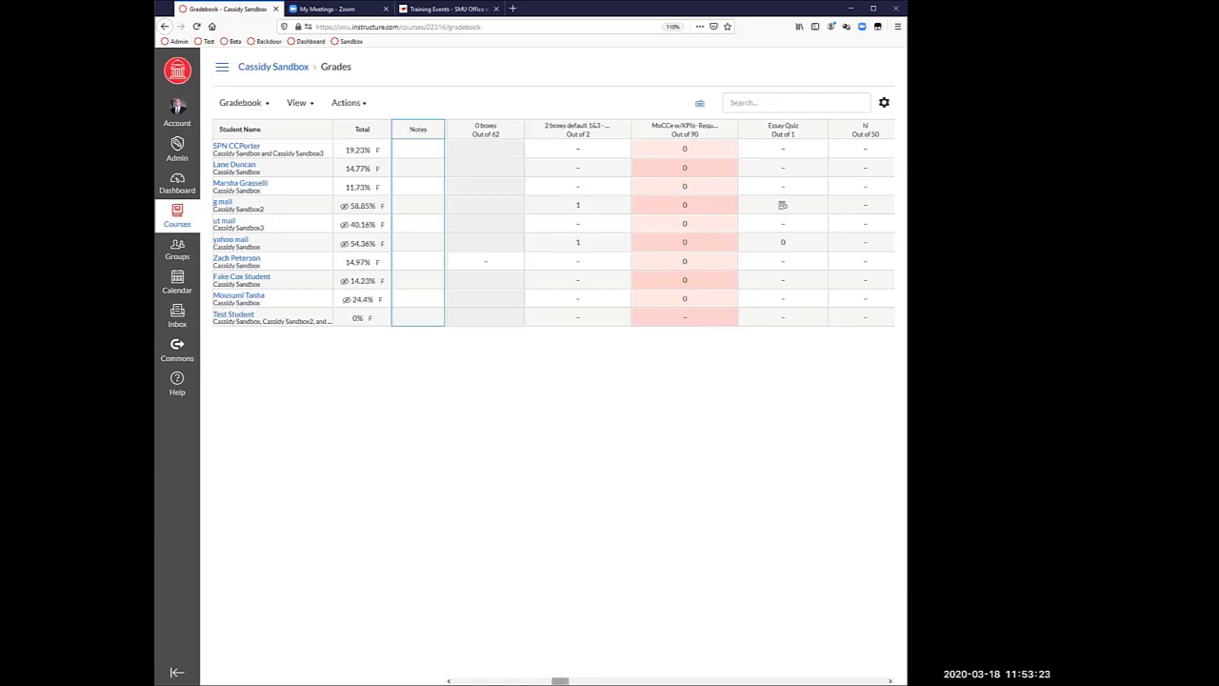
pyautogui.moveTo(560, 681); pyautogui.dragTo(876, 681)
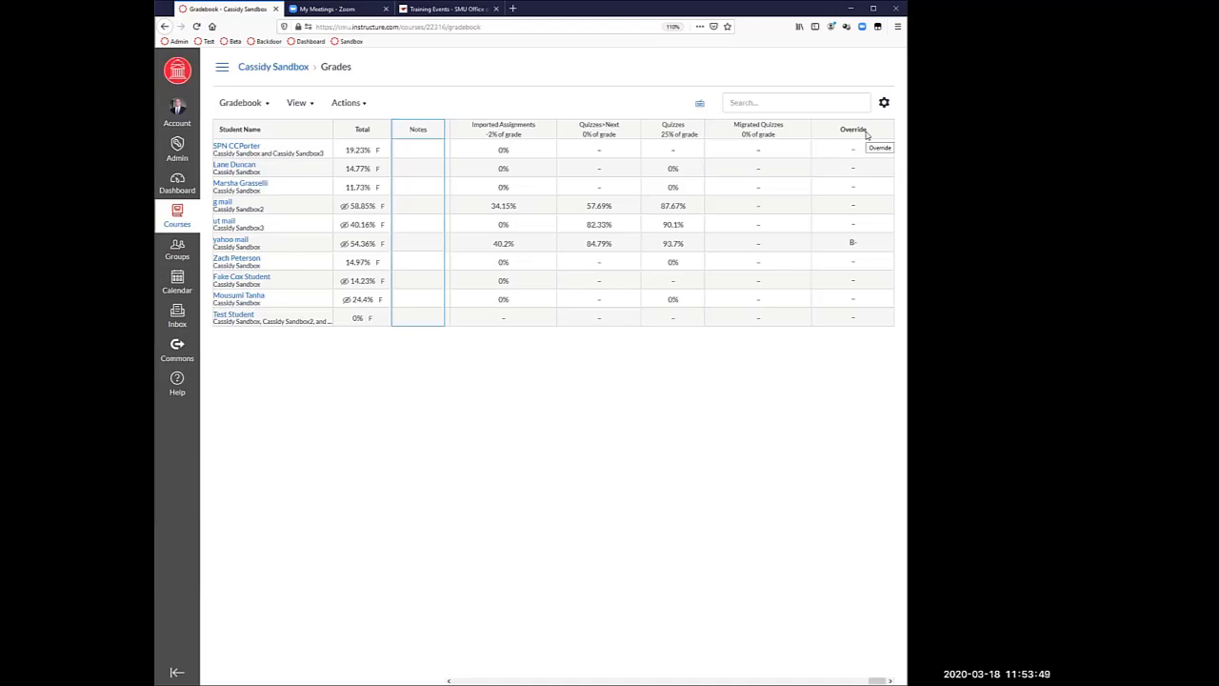
pyautogui.click(852, 243)
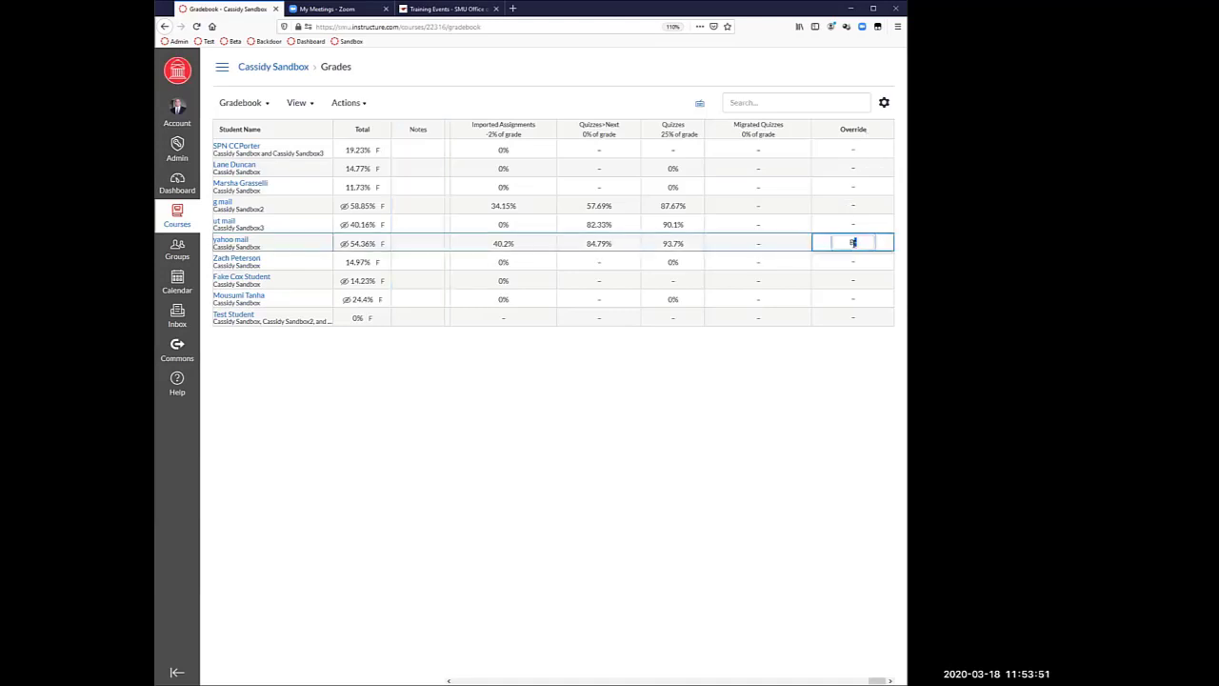
pyautogui.moveTo(856, 242); pyautogui.dragTo(836, 242)
pyautogui.write('75')
pyautogui.press('Return')
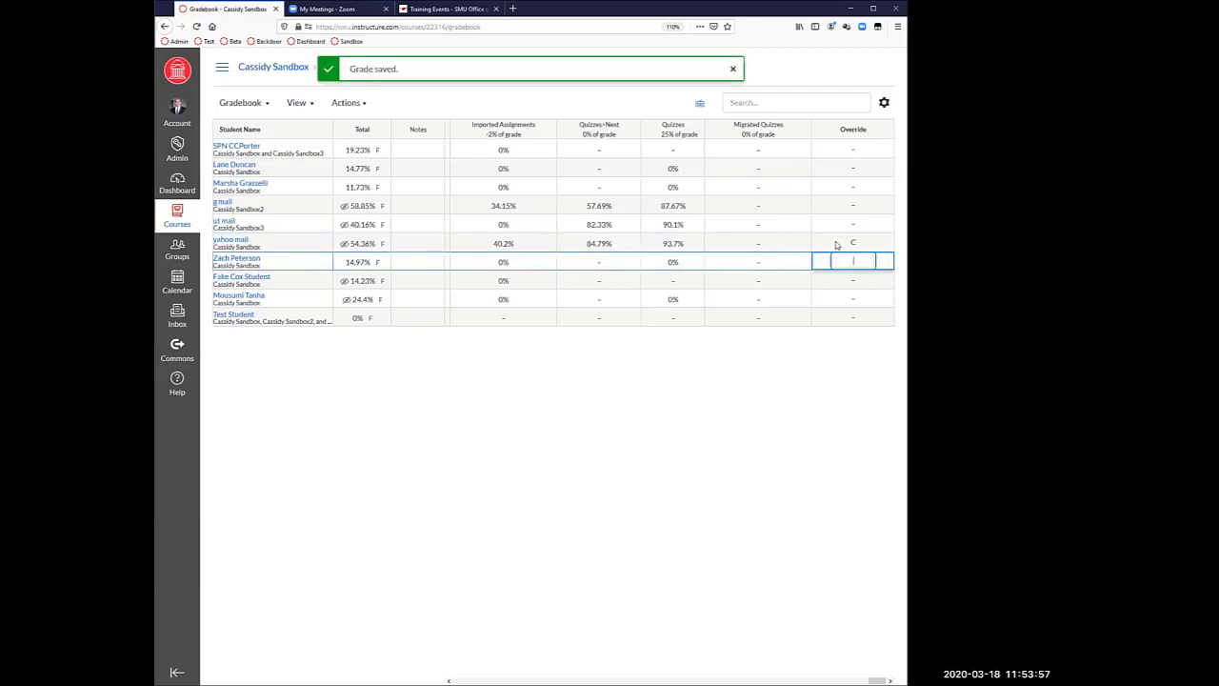
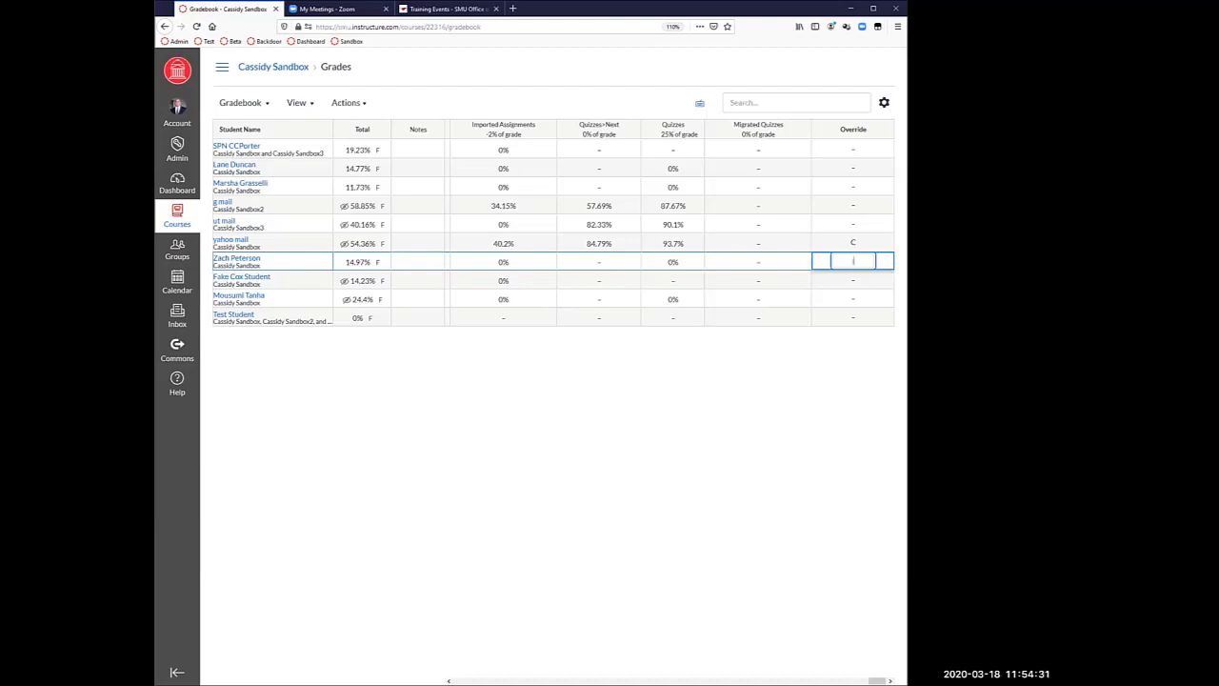
pyautogui.click(650, 408)
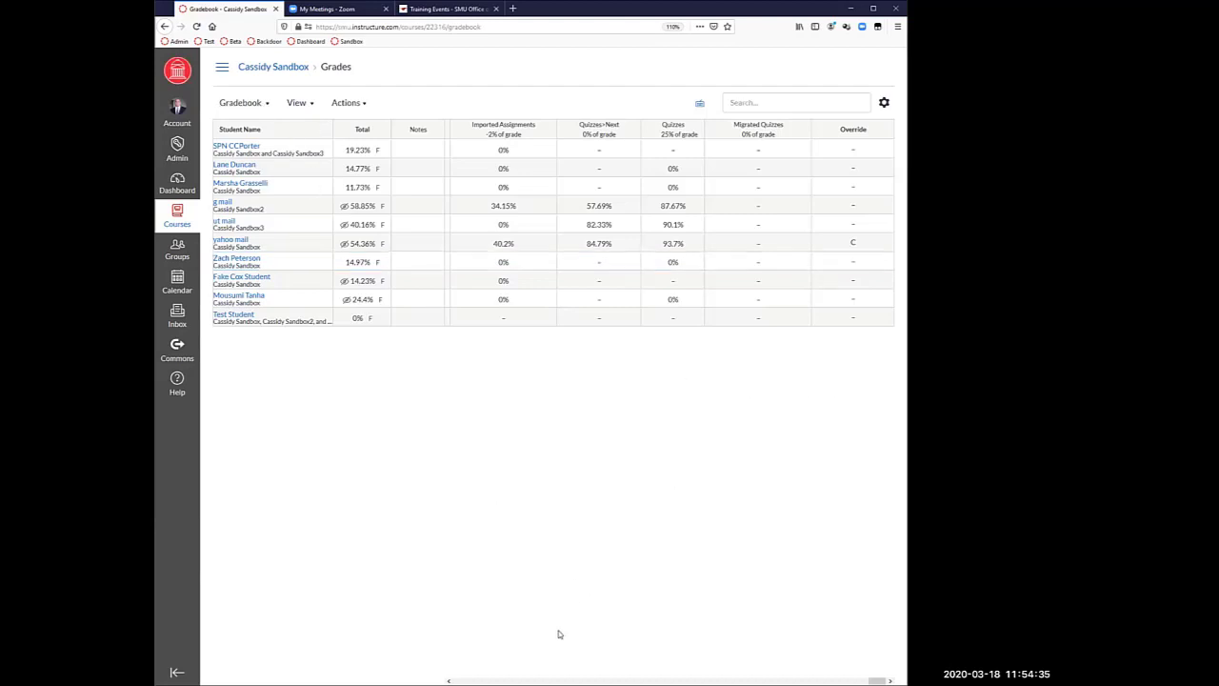
# Step: Switch to the Learning Mastery gradebook and view the details of the Check Scale and CA-SLO1 outcomes
pyautogui.moveTo(877, 681); pyautogui.dragTo(461, 681)
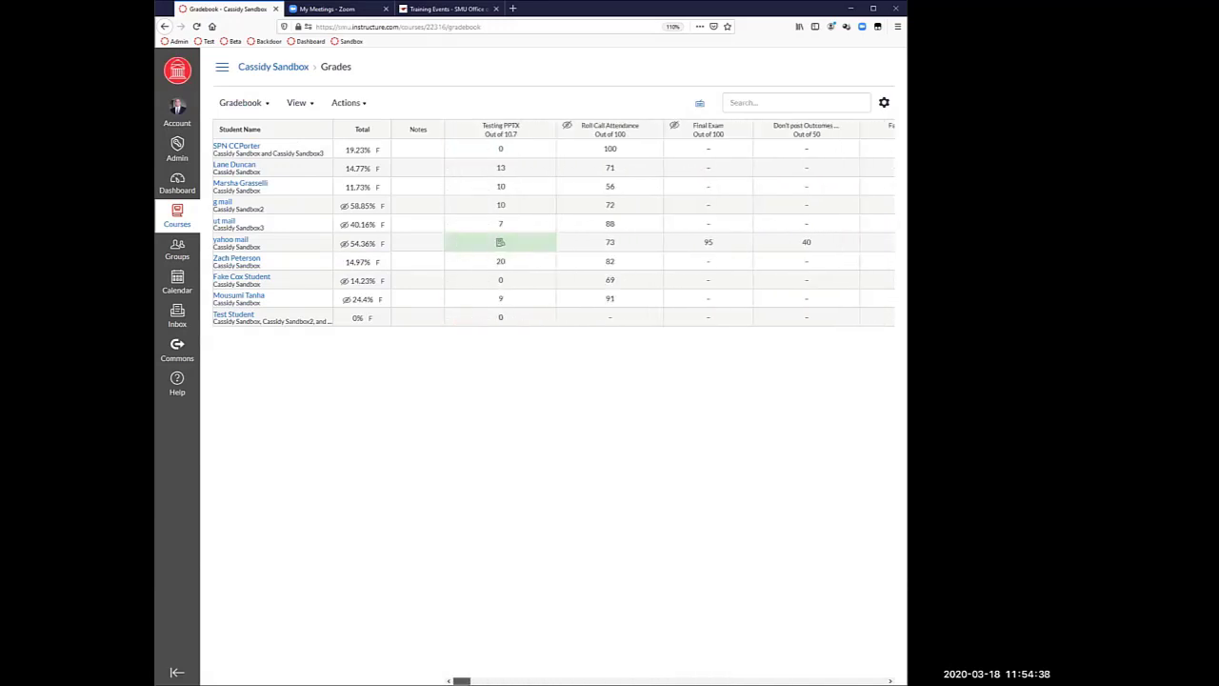
pyautogui.click(269, 106)
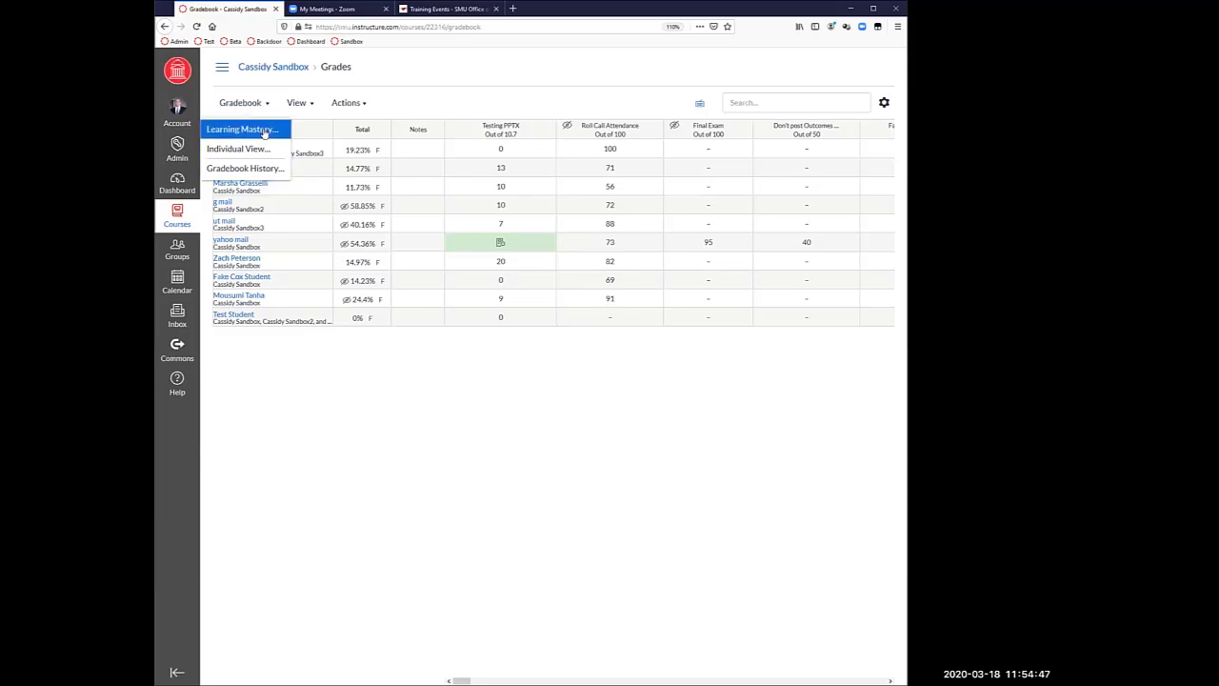
pyautogui.click(265, 133)
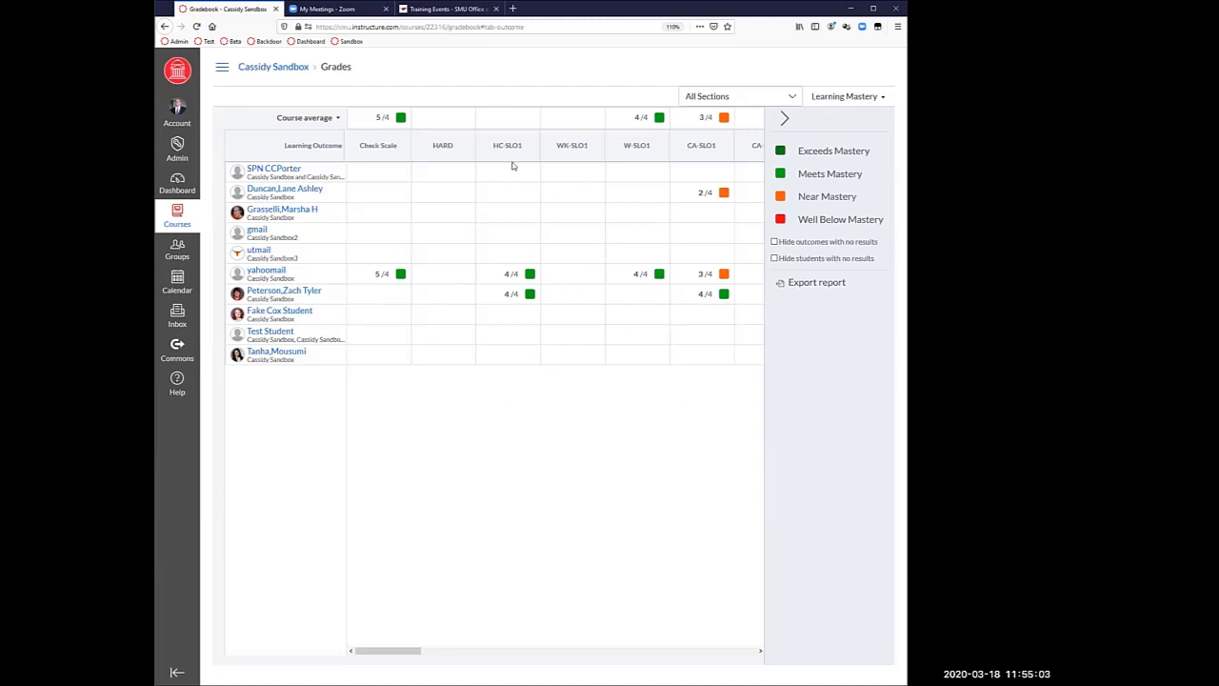
pyautogui.moveTo(512, 148)
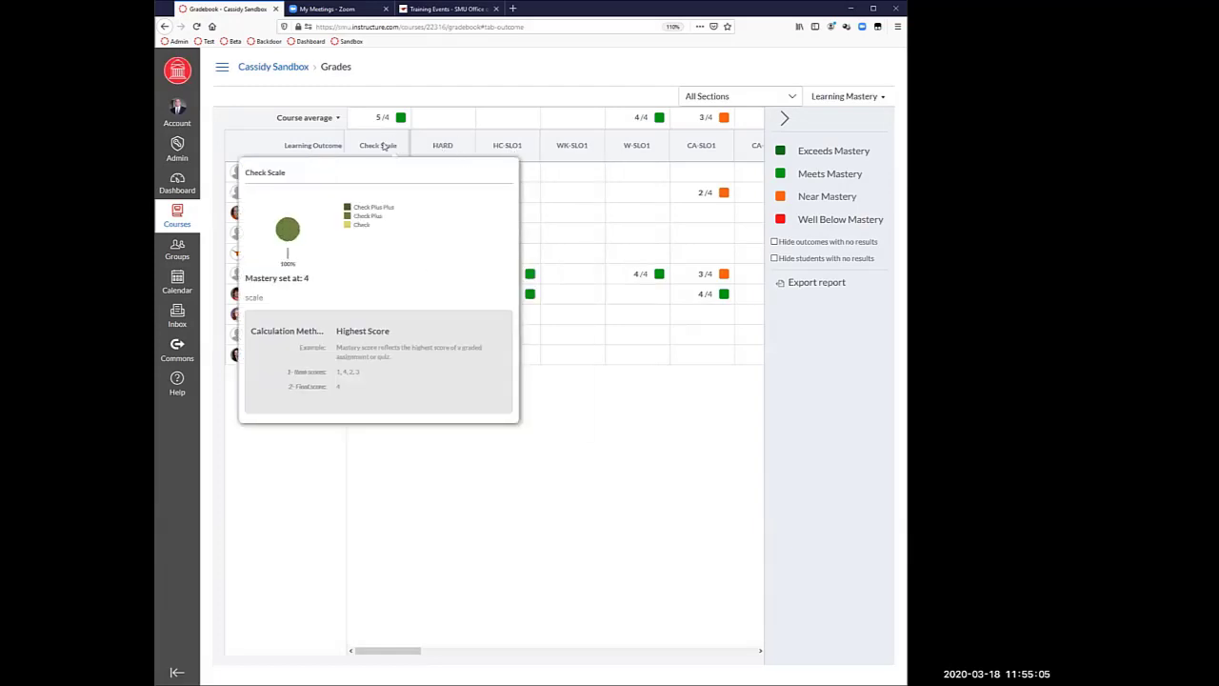
pyautogui.moveTo(708, 147)
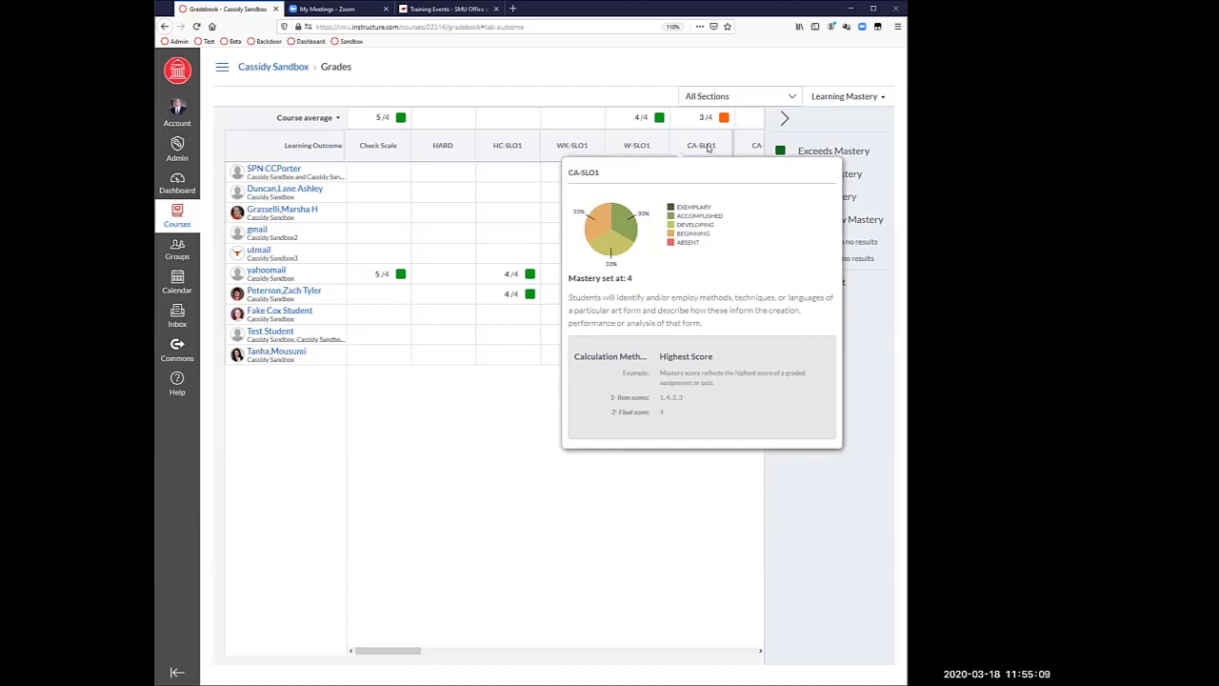
# Step: Collapse the mastery legend sidebar and return to the standard gradebook
pyautogui.click(784, 118)
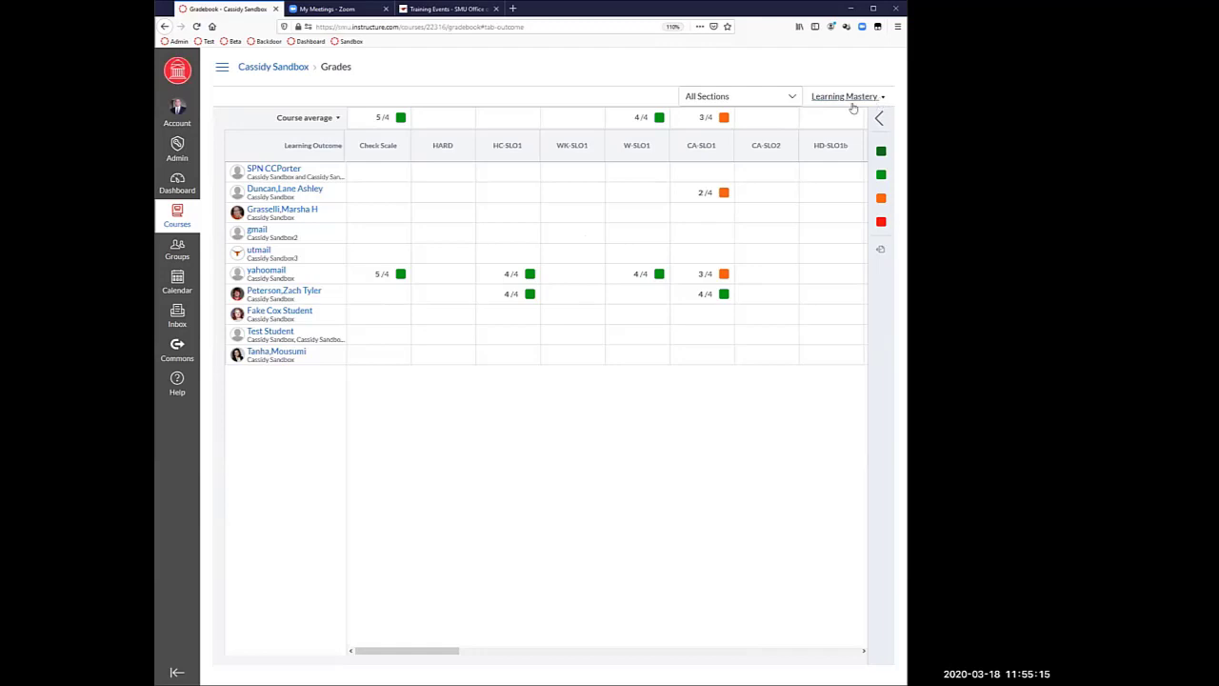
pyautogui.click(874, 98)
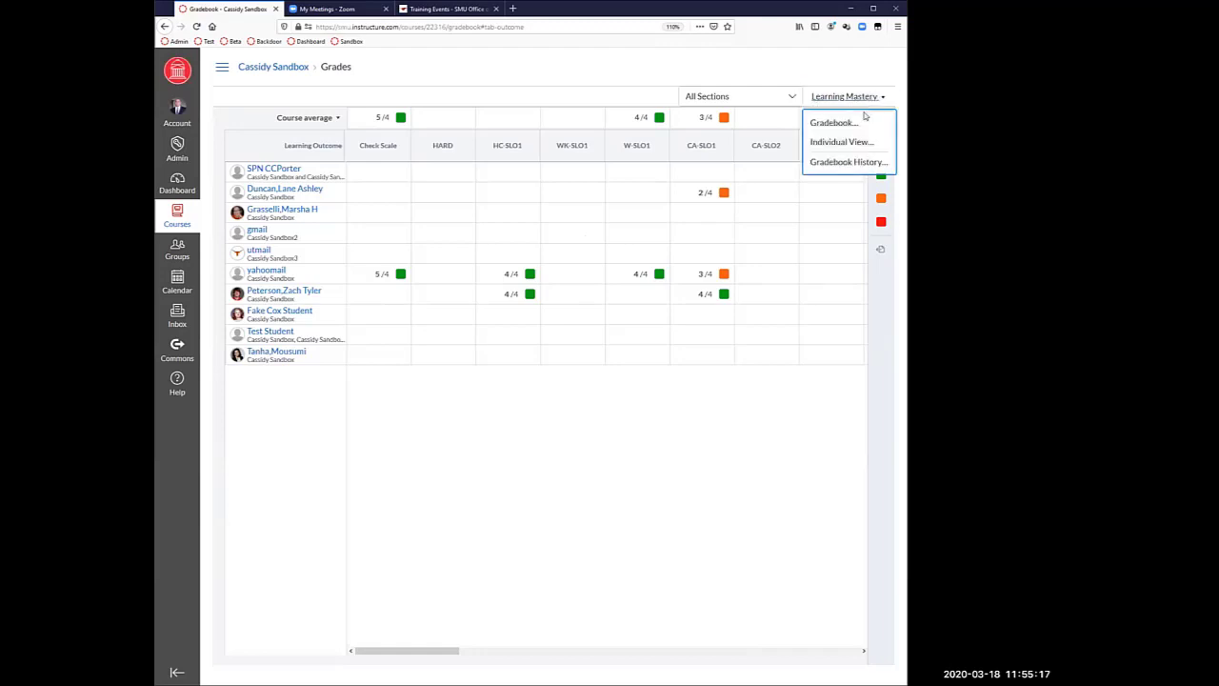
pyautogui.click(835, 122)
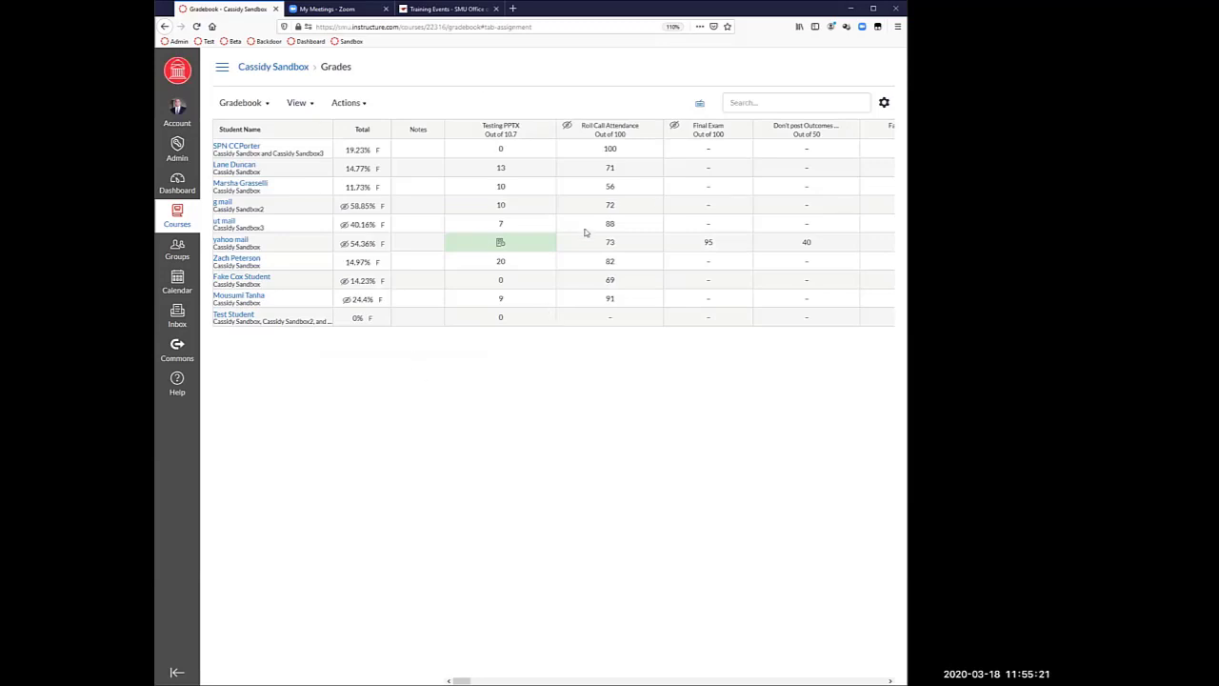
# Step: Switch the gradebook to Individual View and check the available assignment sorting options
pyautogui.click(267, 104)
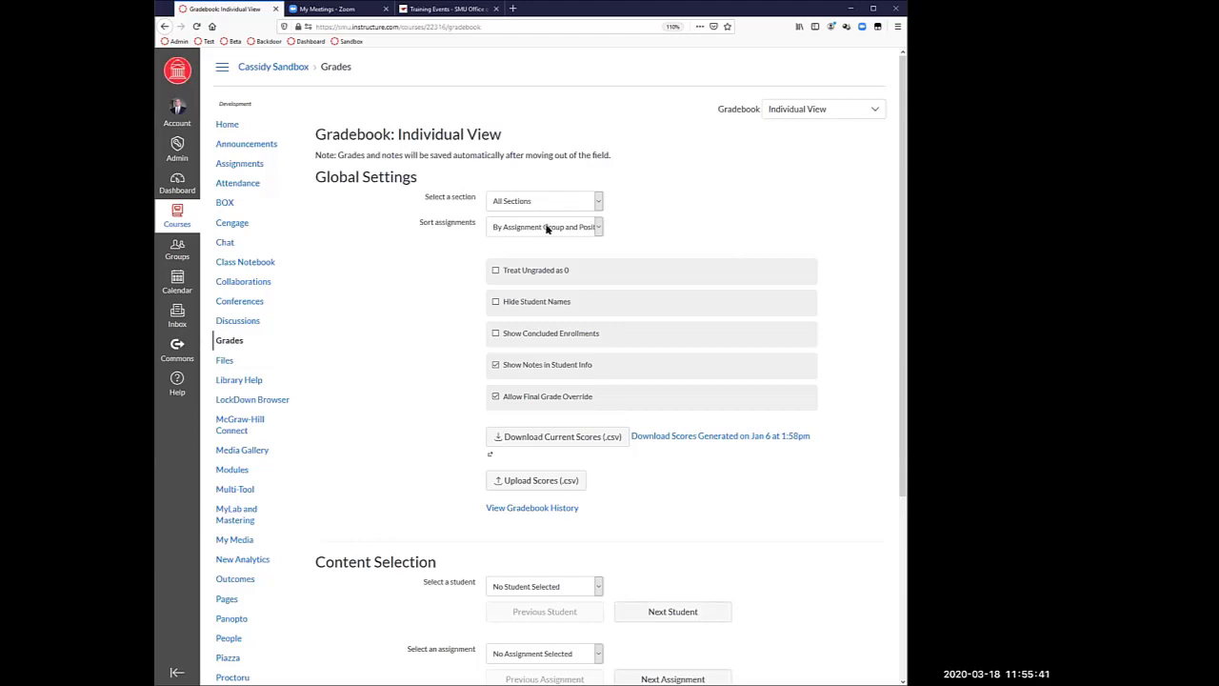
pyautogui.click(545, 229)
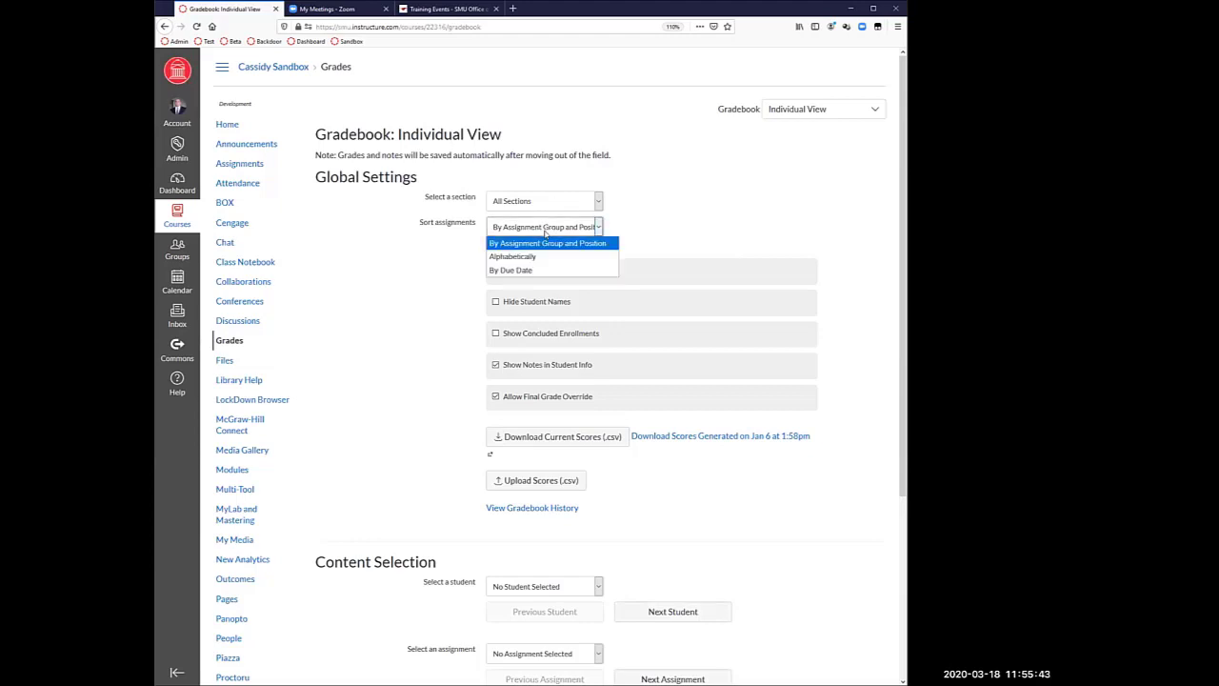
pyautogui.click(676, 222)
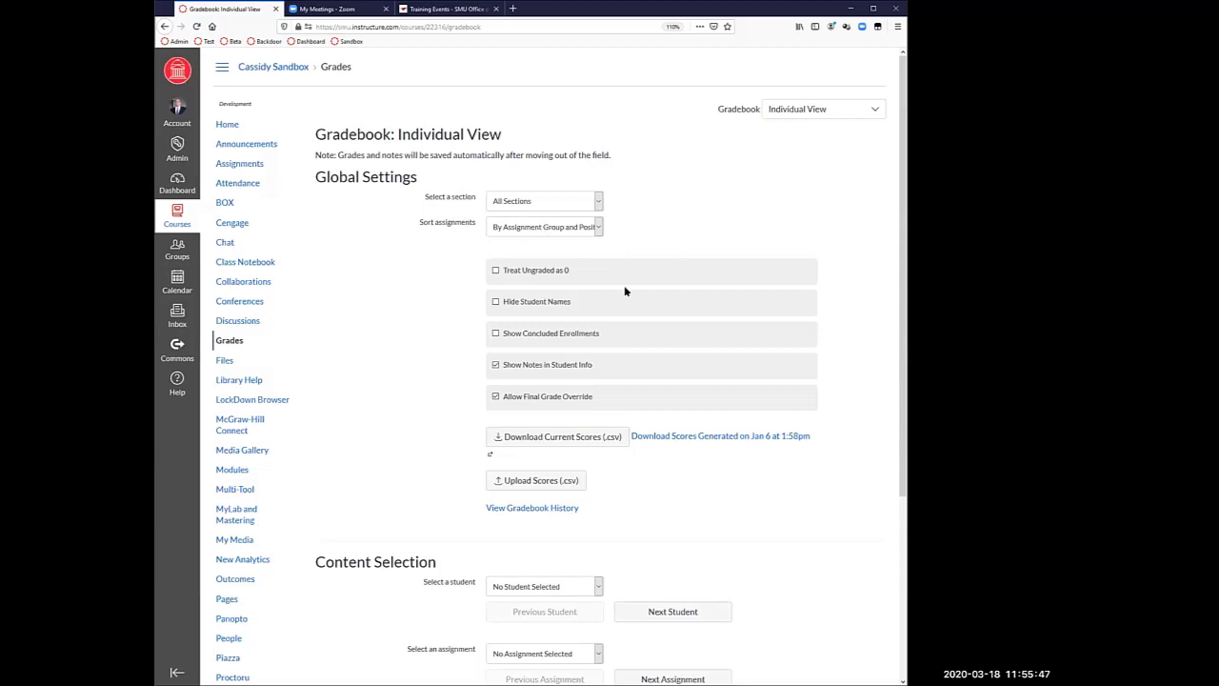
# Step: Select the yahoo mail account as the student and examine its final grade and final grade override
pyautogui.scroll(-2, 445, 395)
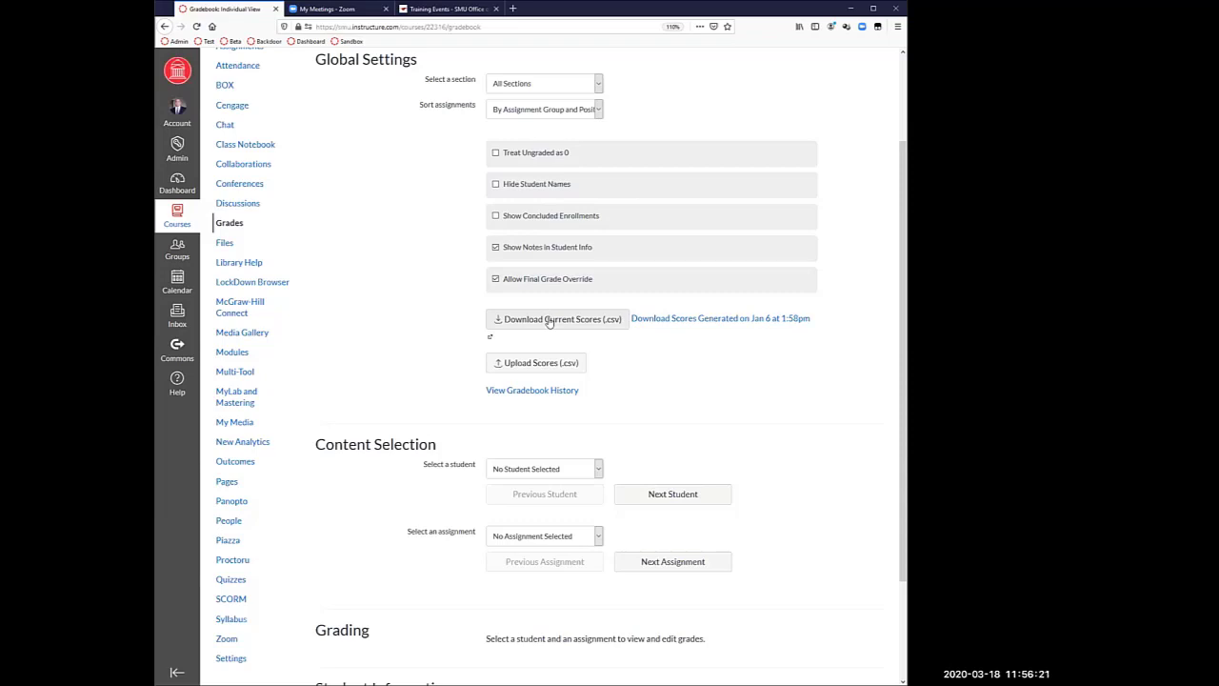
pyautogui.scroll(-3, 391, 341)
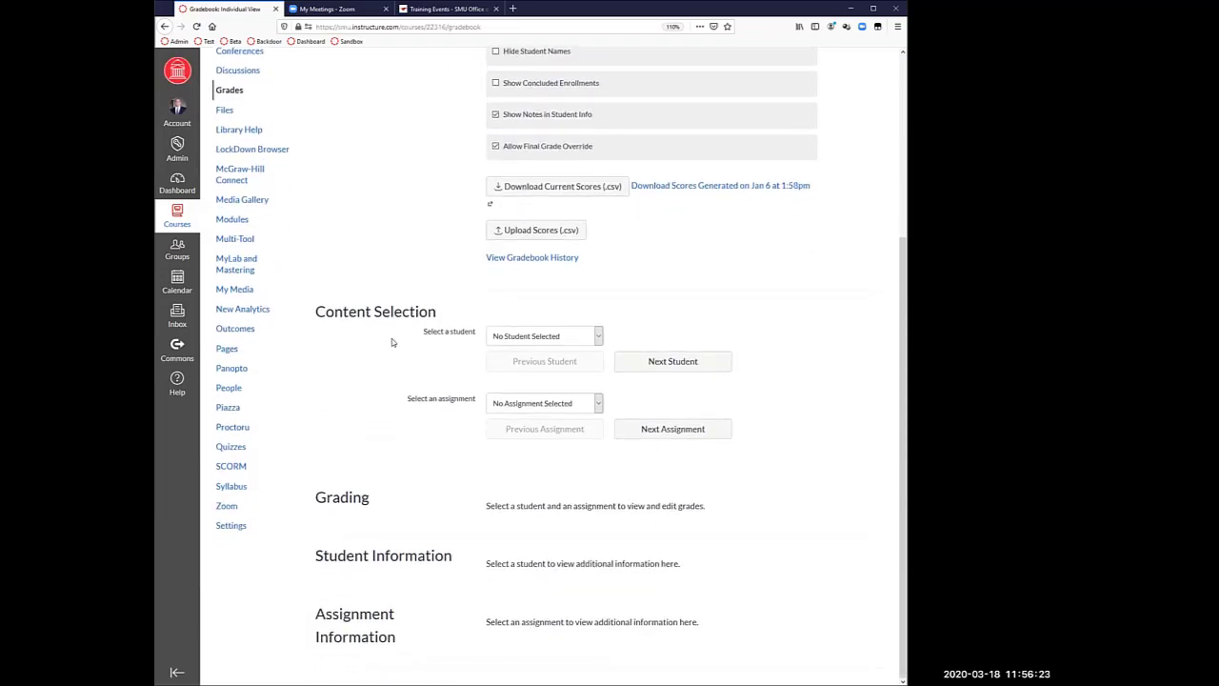
pyautogui.click(540, 337)
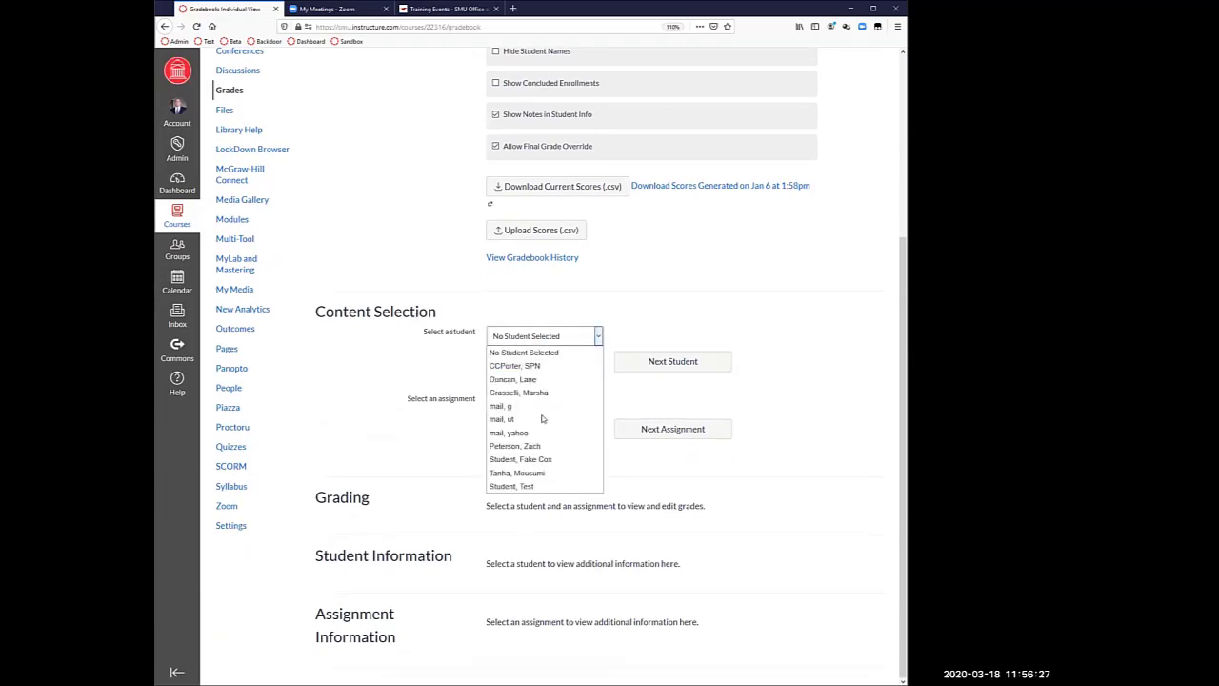
pyautogui.click(538, 433)
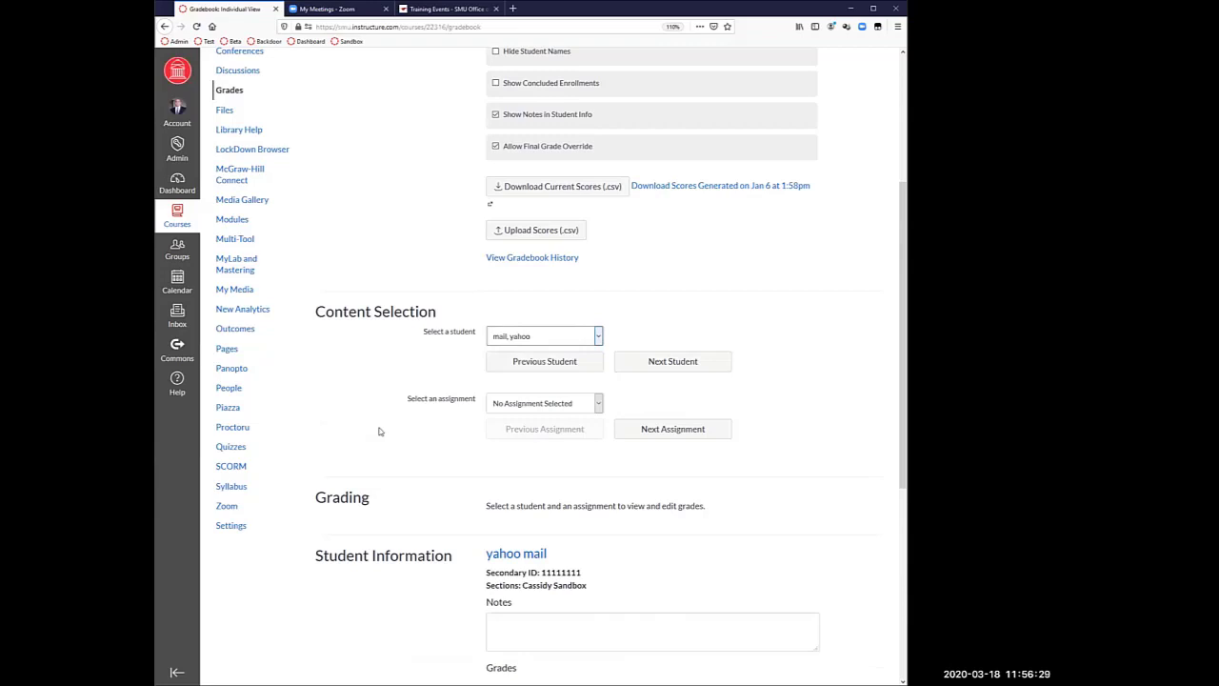
pyautogui.scroll(-7, 378, 431)
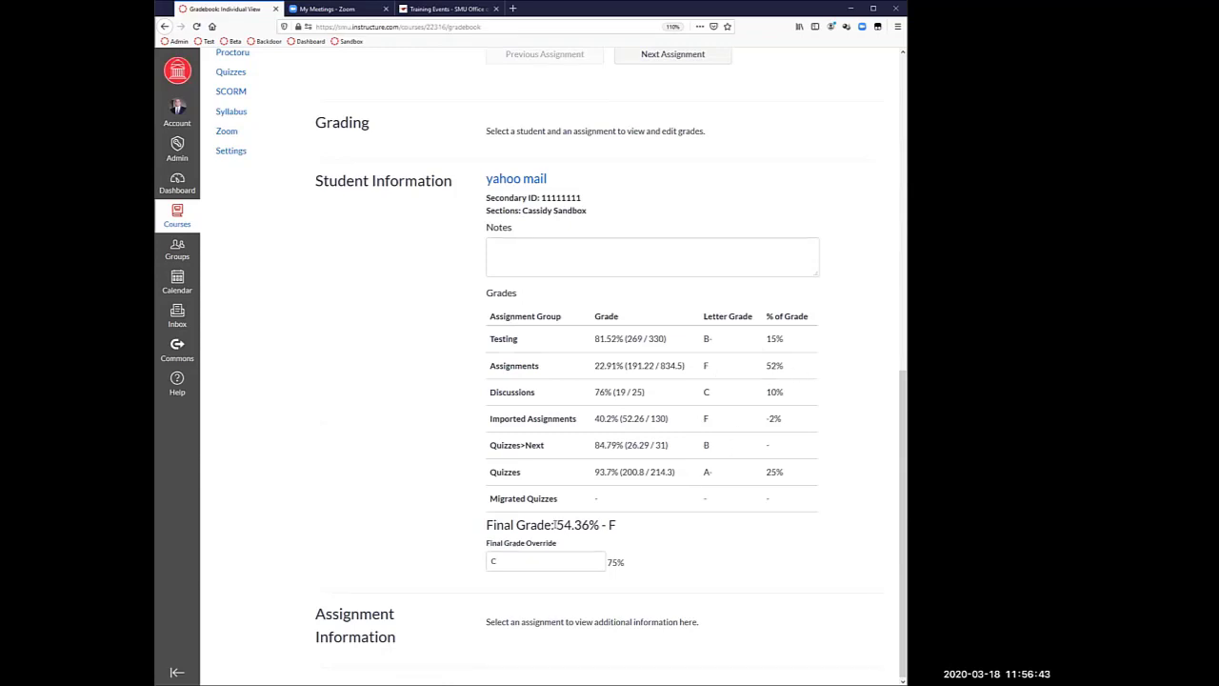
pyautogui.moveTo(555, 525); pyautogui.dragTo(626, 529)
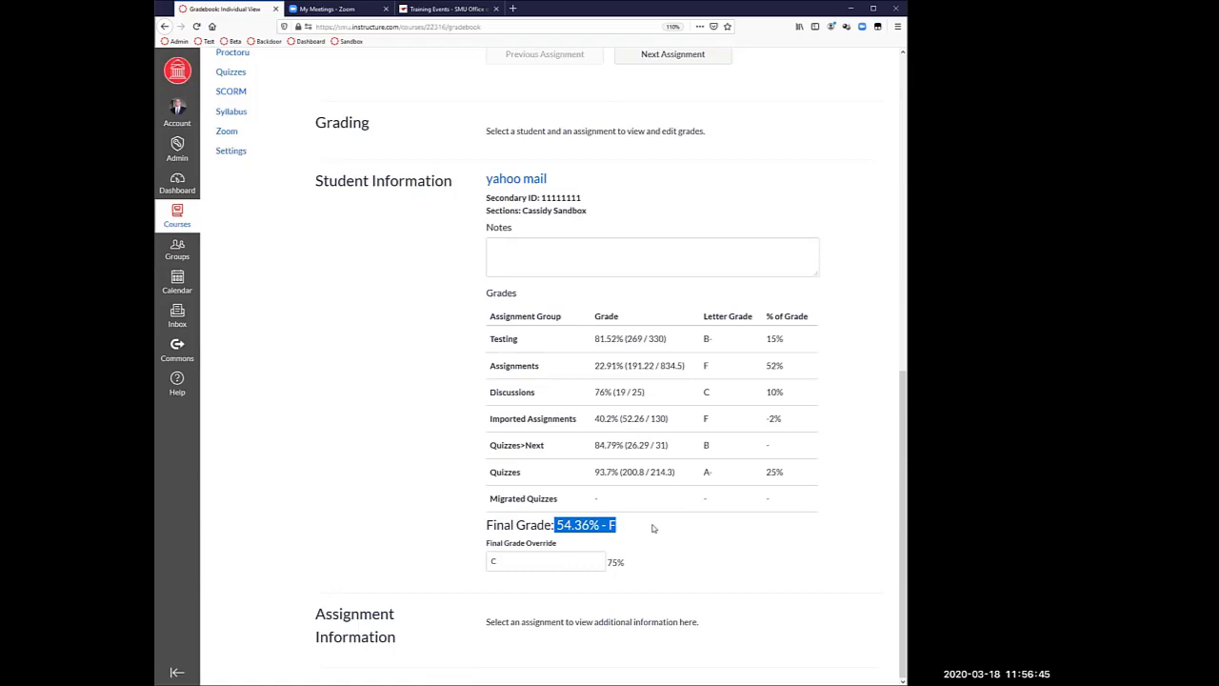
pyautogui.click(654, 528)
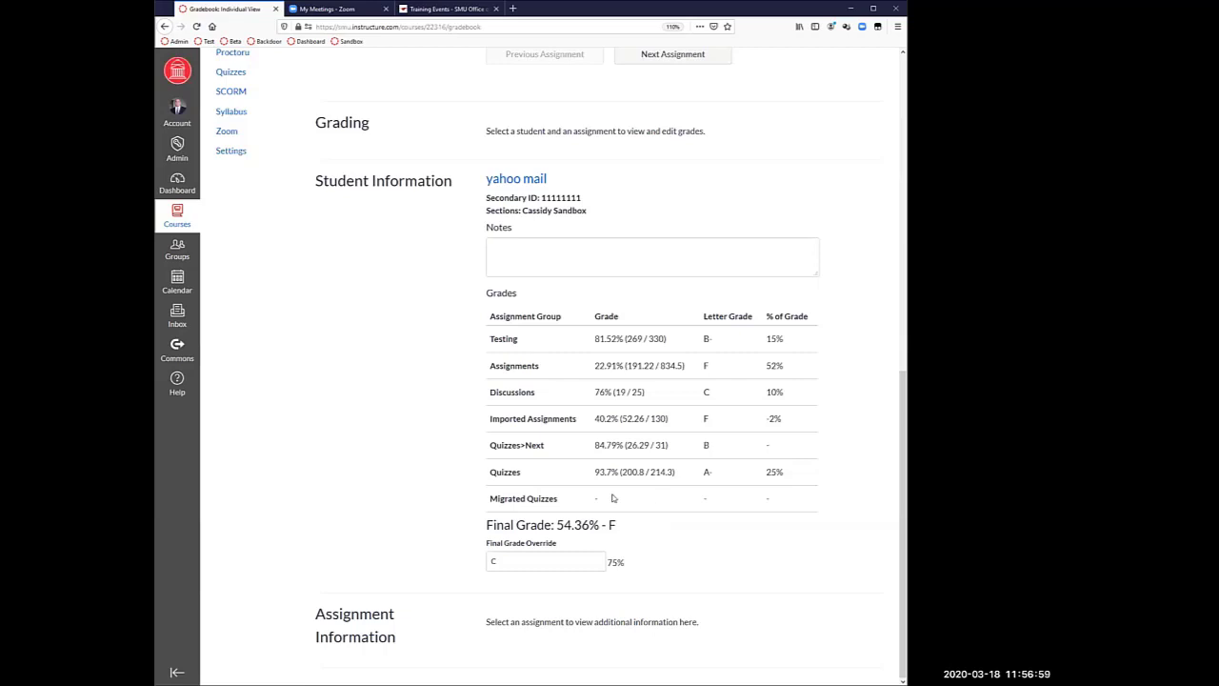
# Step: Advance two students to the Fake Cox account and view its grades by assignment group
pyautogui.scroll(4, 613, 498)
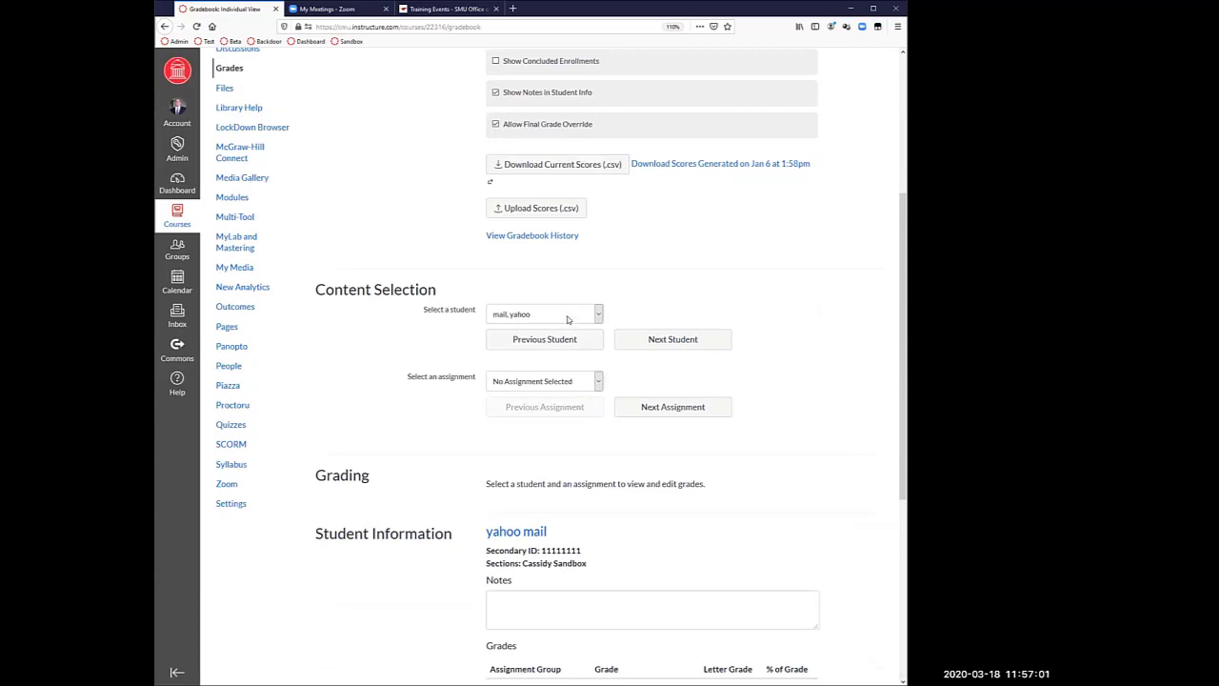
pyautogui.click(690, 342)
pyautogui.click(692, 343)
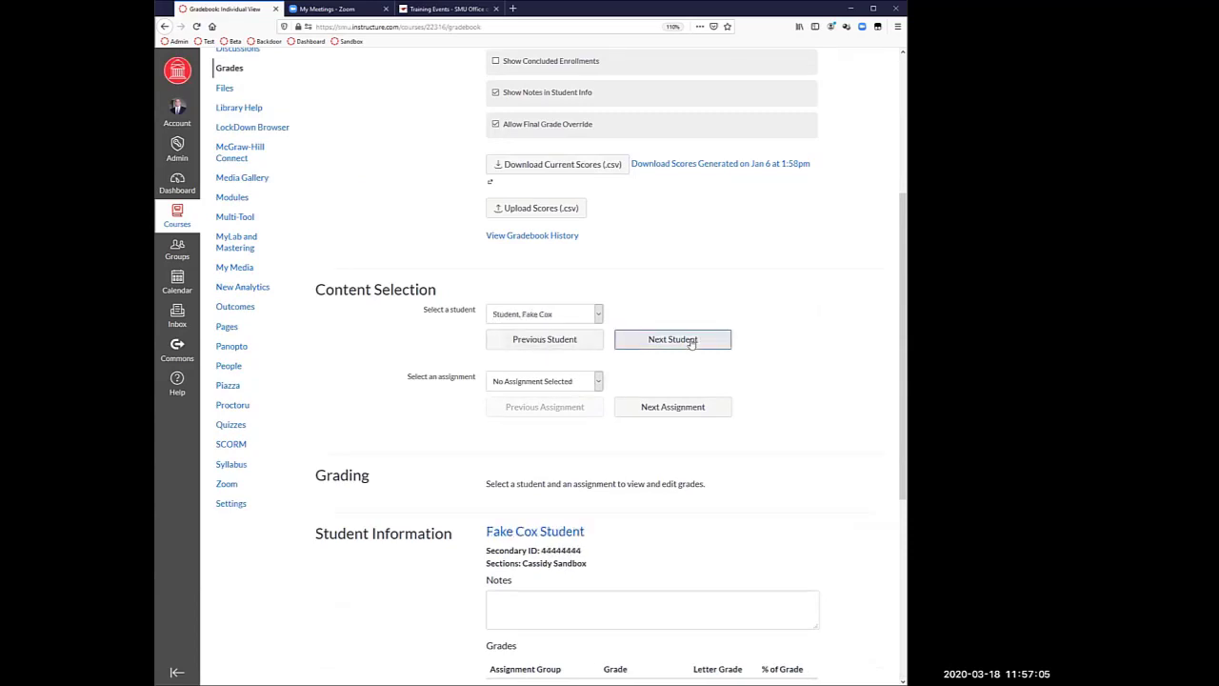
pyautogui.scroll(-2, 413, 599)
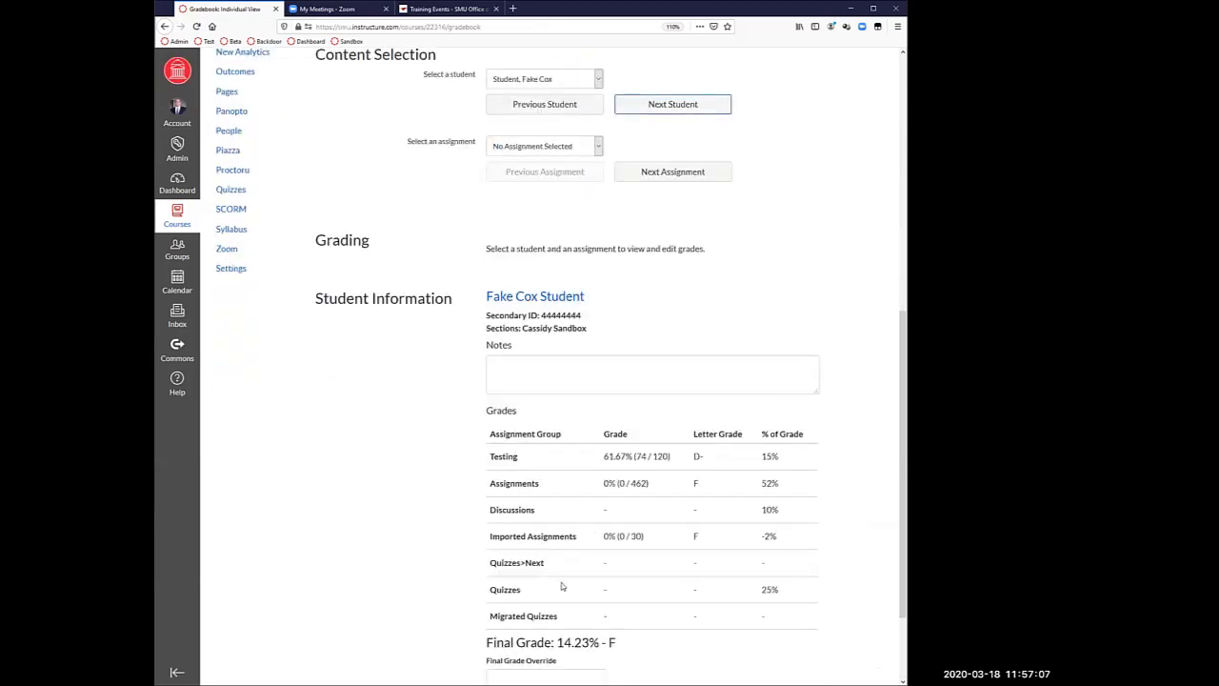
pyautogui.scroll(2, 563, 587)
# Step: Clear the student selection and select the Testing PPTX assignment to view its assignment information
pyautogui.click(574, 315)
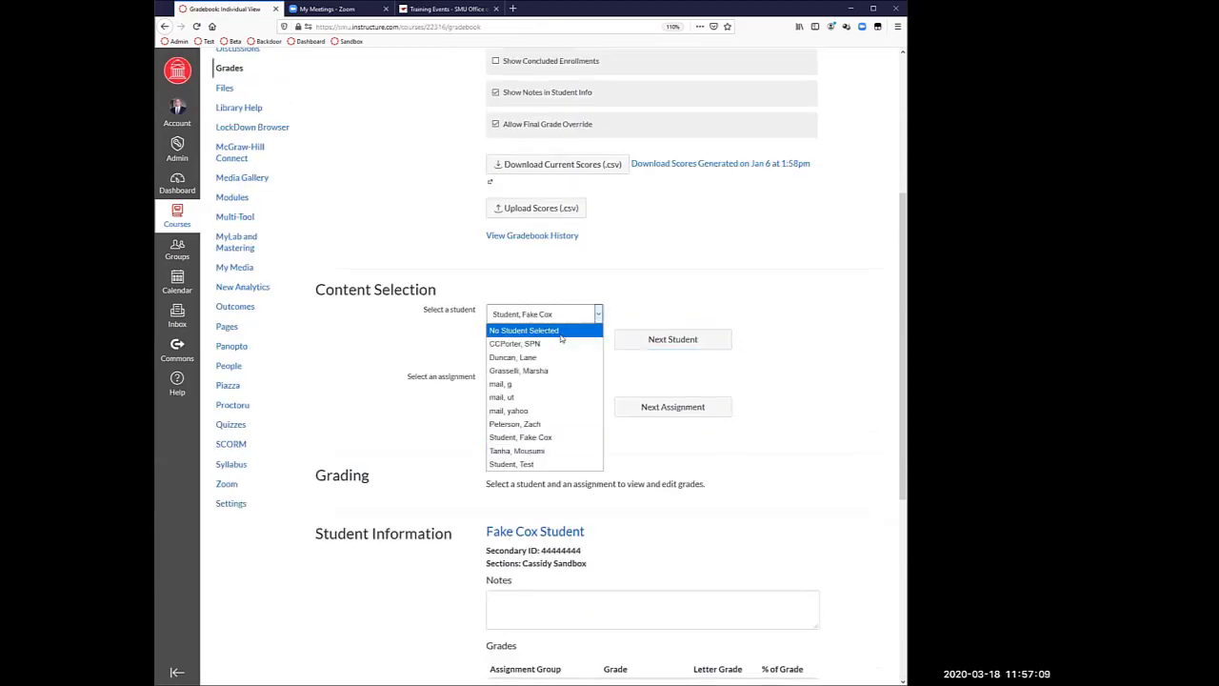
pyautogui.click(562, 338)
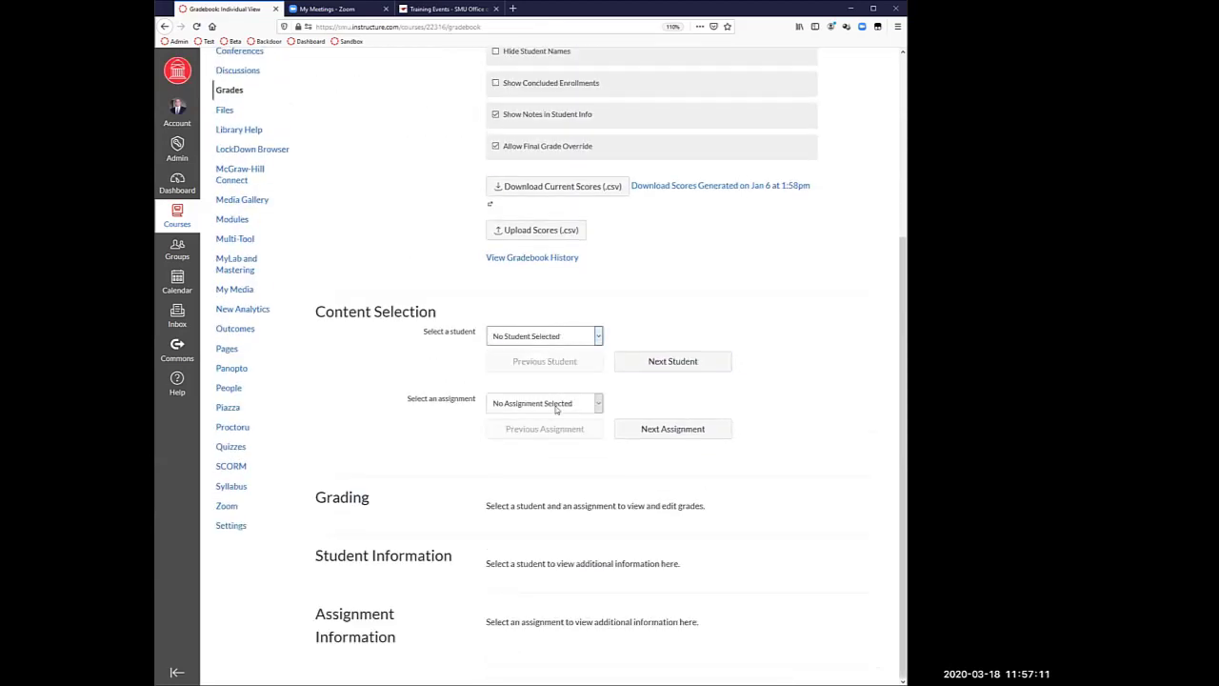
pyautogui.click(557, 410)
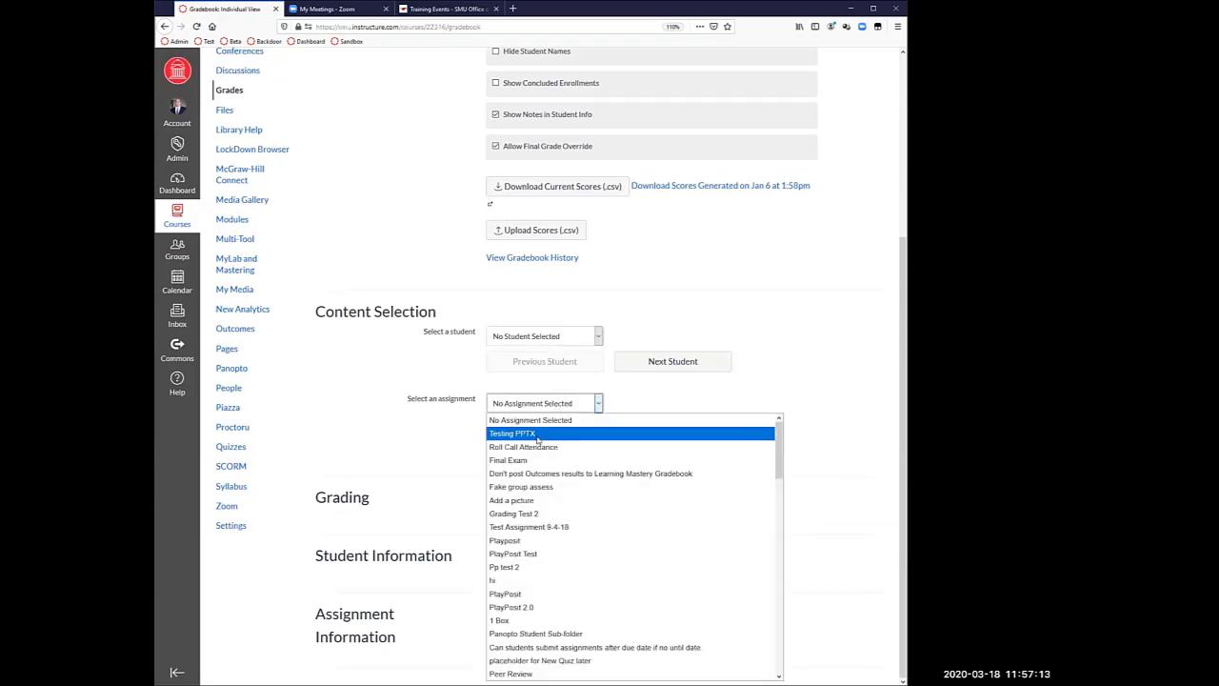
pyautogui.click(545, 428)
pyautogui.scroll(-5, 428, 466)
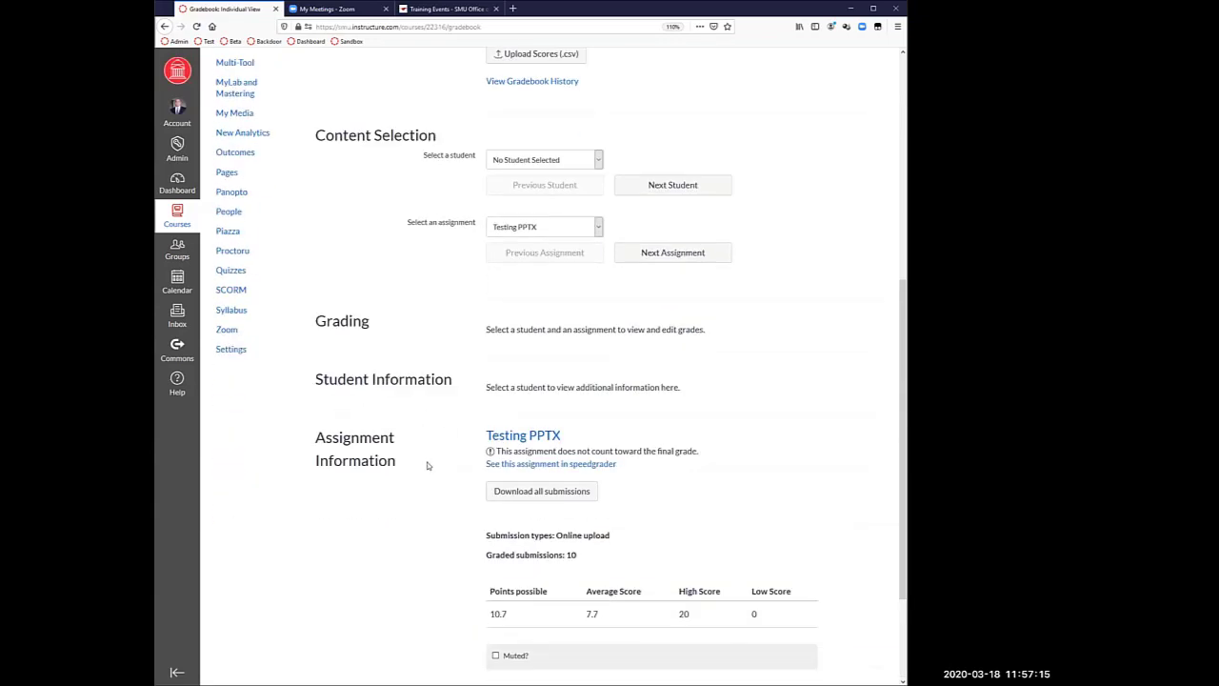
# Step: Start a message to students about Testing PPTX, try the Haven't been graded criterion, and target those who scored less than 5
pyautogui.scroll(-1, 428, 465)
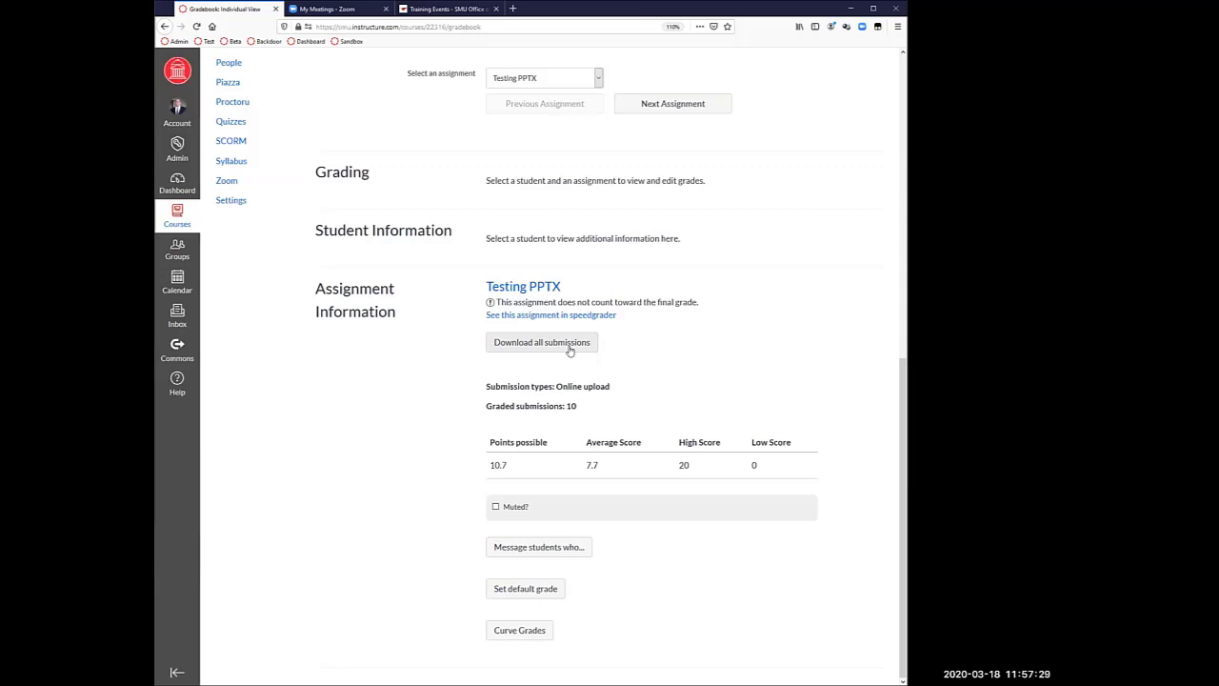
pyautogui.click(566, 550)
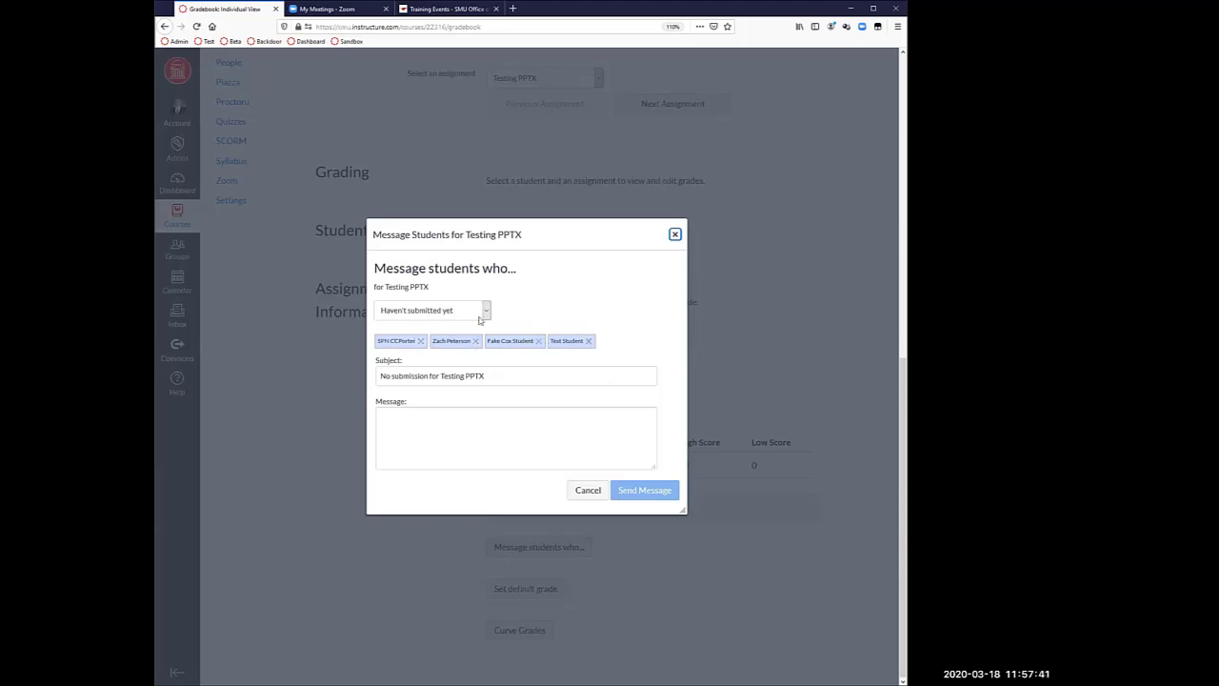
pyautogui.click(441, 313)
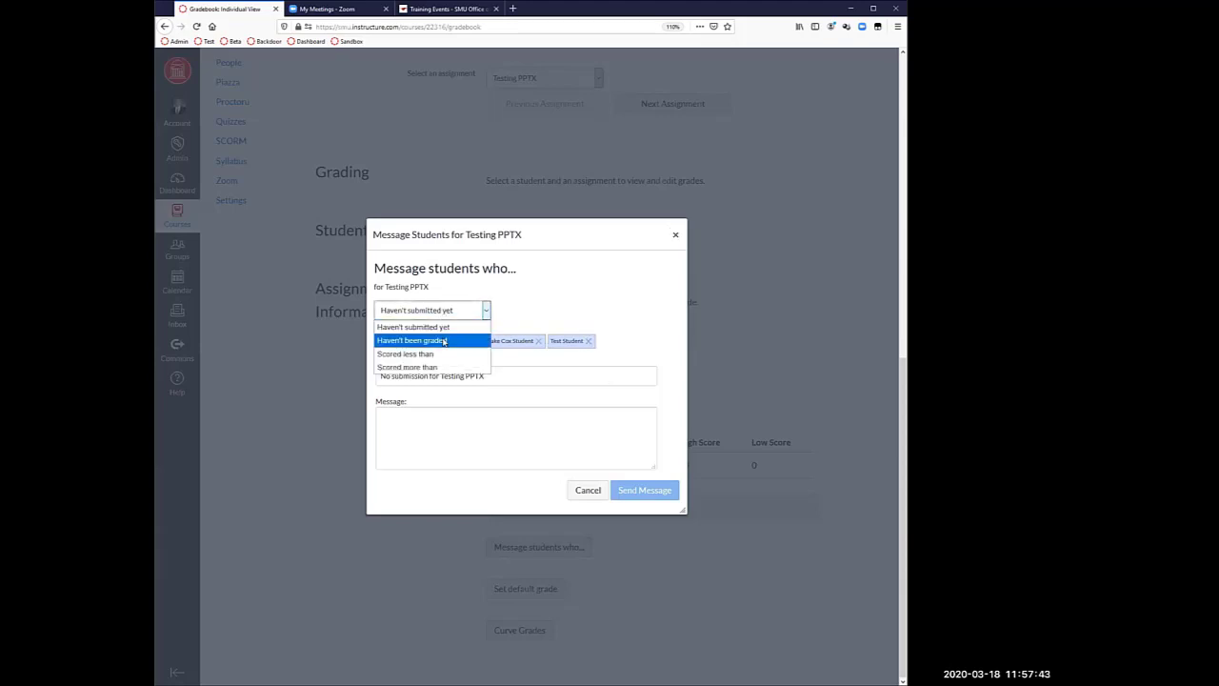
pyautogui.click(444, 341)
pyautogui.click(450, 313)
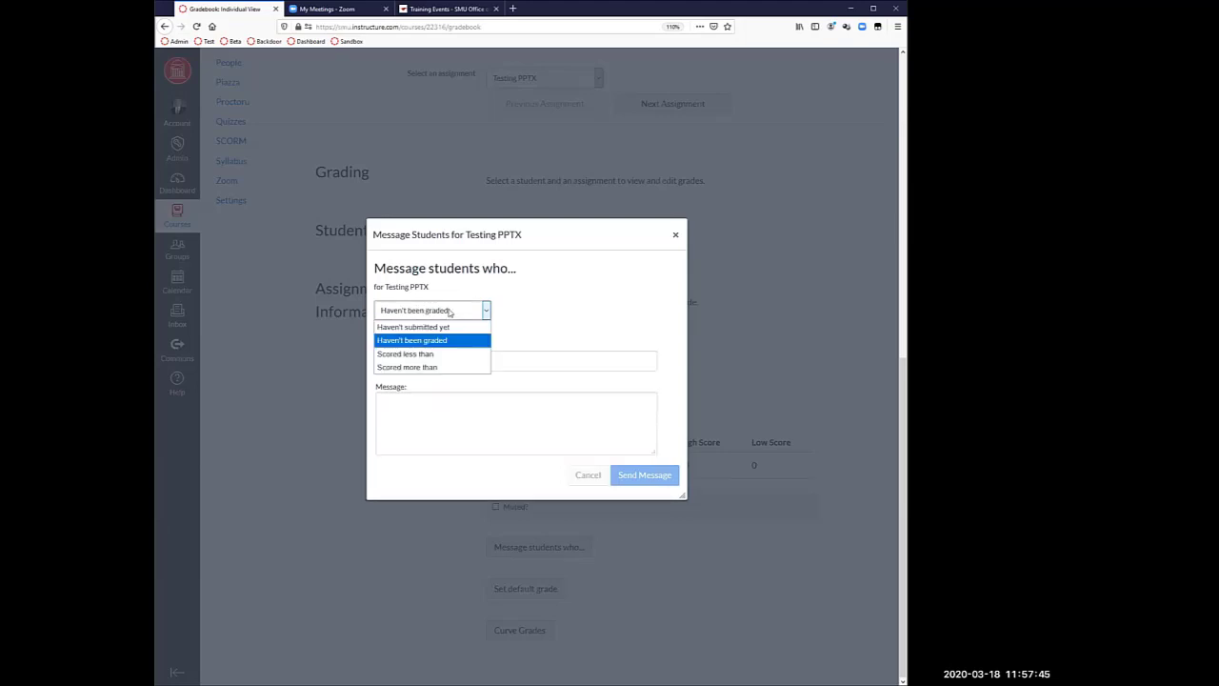
pyautogui.click(445, 354)
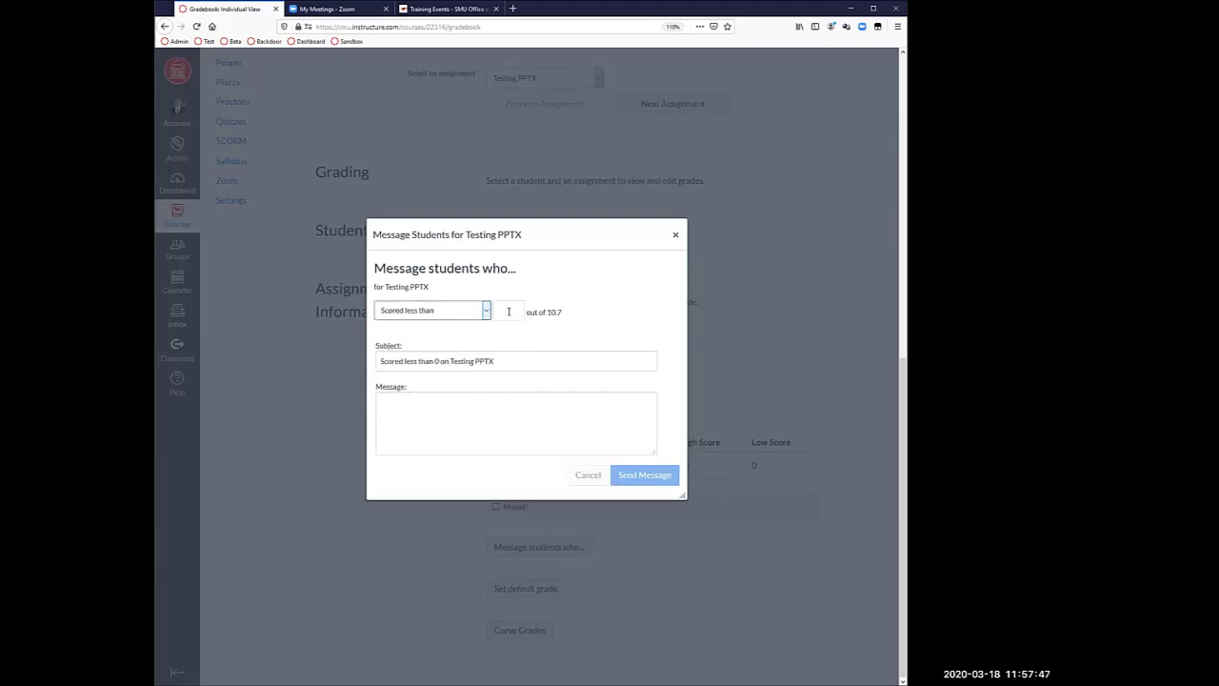
pyautogui.click(511, 310)
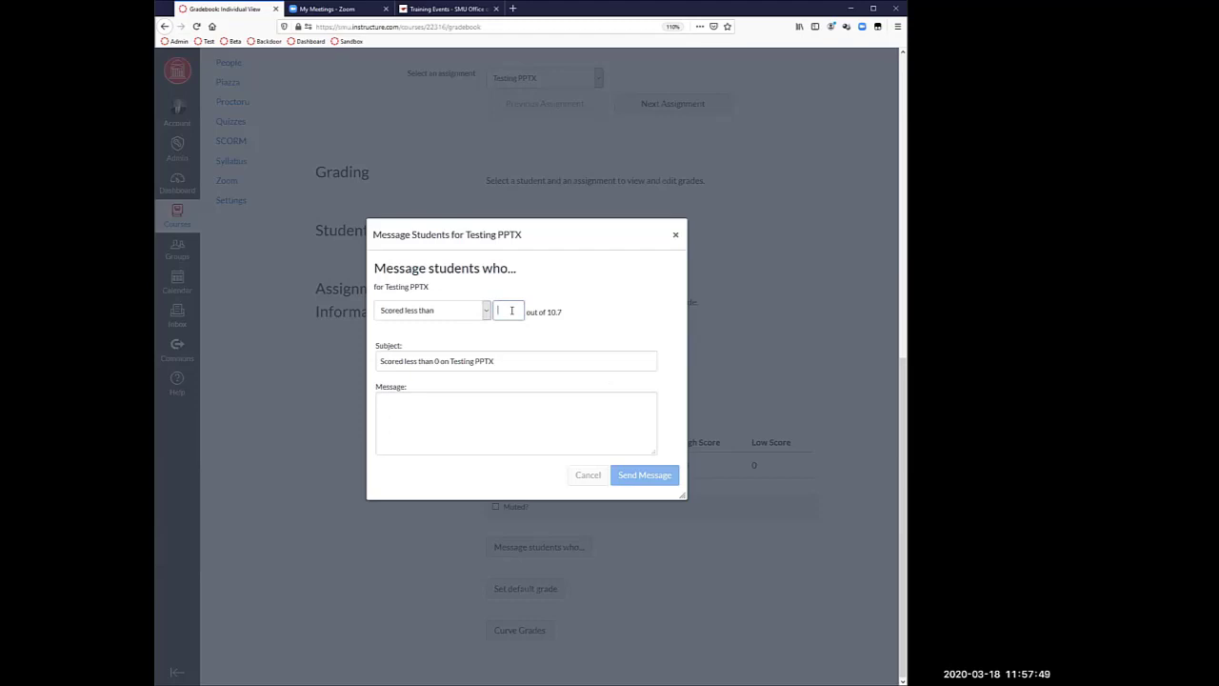
pyautogui.write('5')
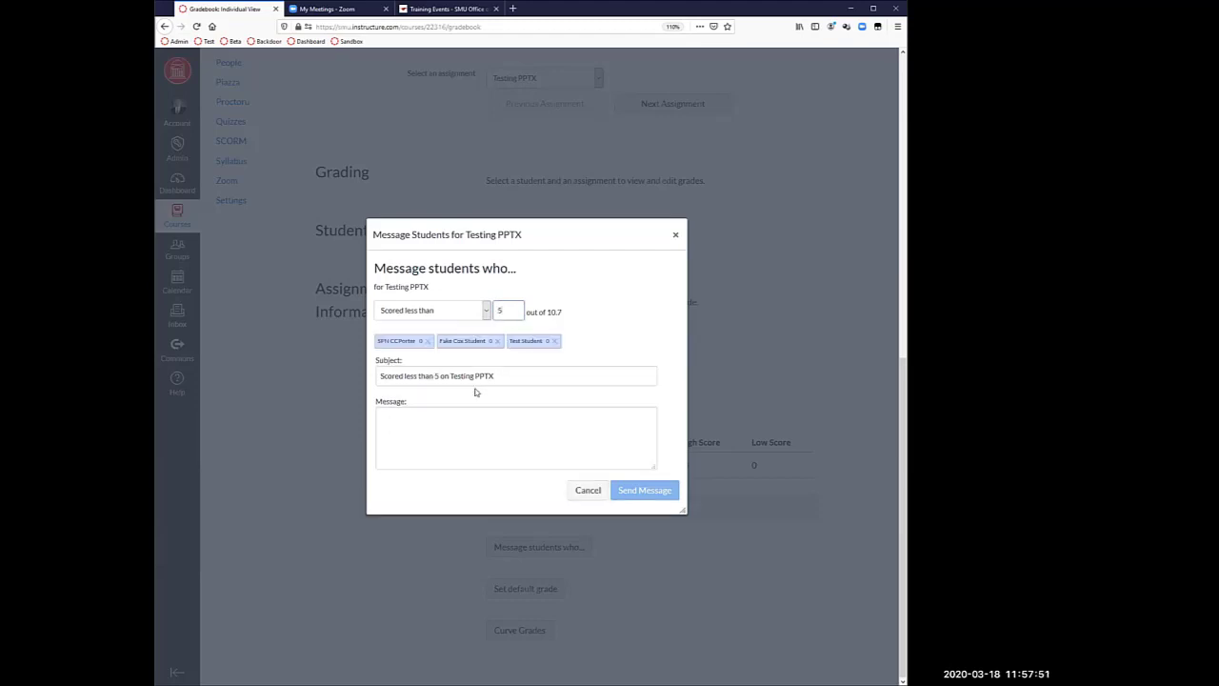
# Step: Try a message body starting "you nedd to" for the low-scoring students and clear the text
pyautogui.click(465, 425)
pyautogui.write('yo')
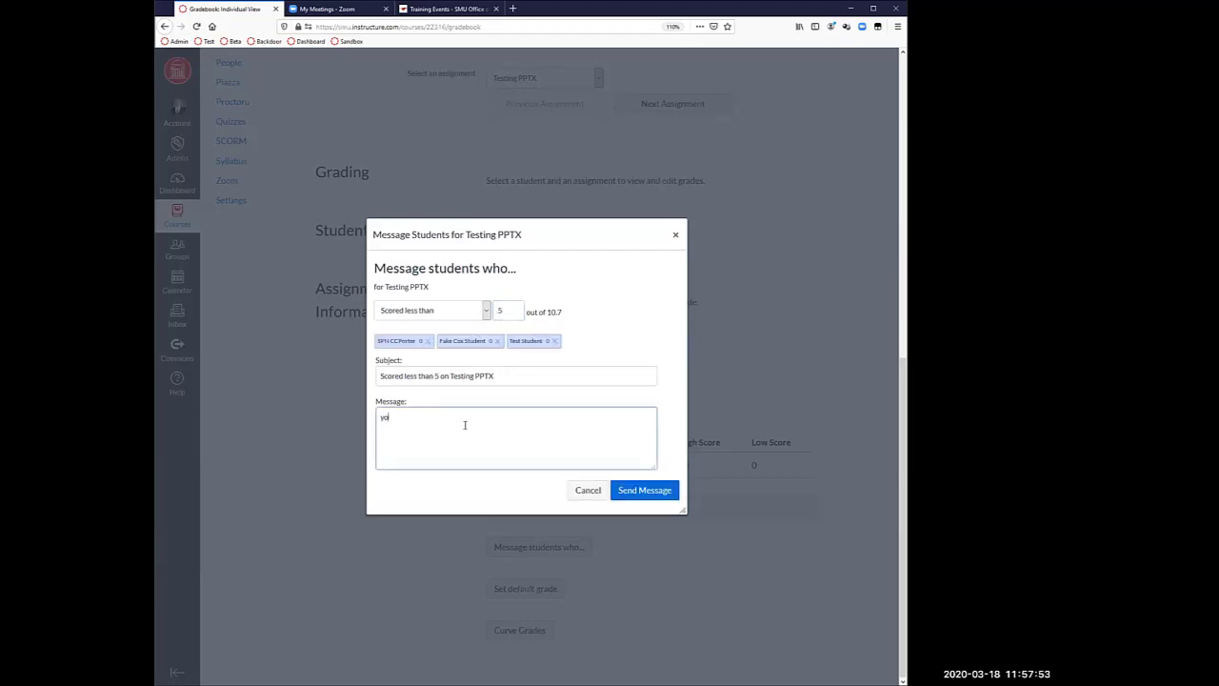
pyautogui.write('u nedd to')
pyautogui.press('BackSpace')
pyautogui.press('BackSpace')
pyautogui.press('BackSpace')
pyautogui.press('BackSpace')
pyautogui.press('BackSpace')
pyautogui.press('BackSpace')
pyautogui.press('BackSpace')
pyautogui.press('BackSpace')
pyautogui.press('BackSpace')
pyautogui.press('BackSpace')
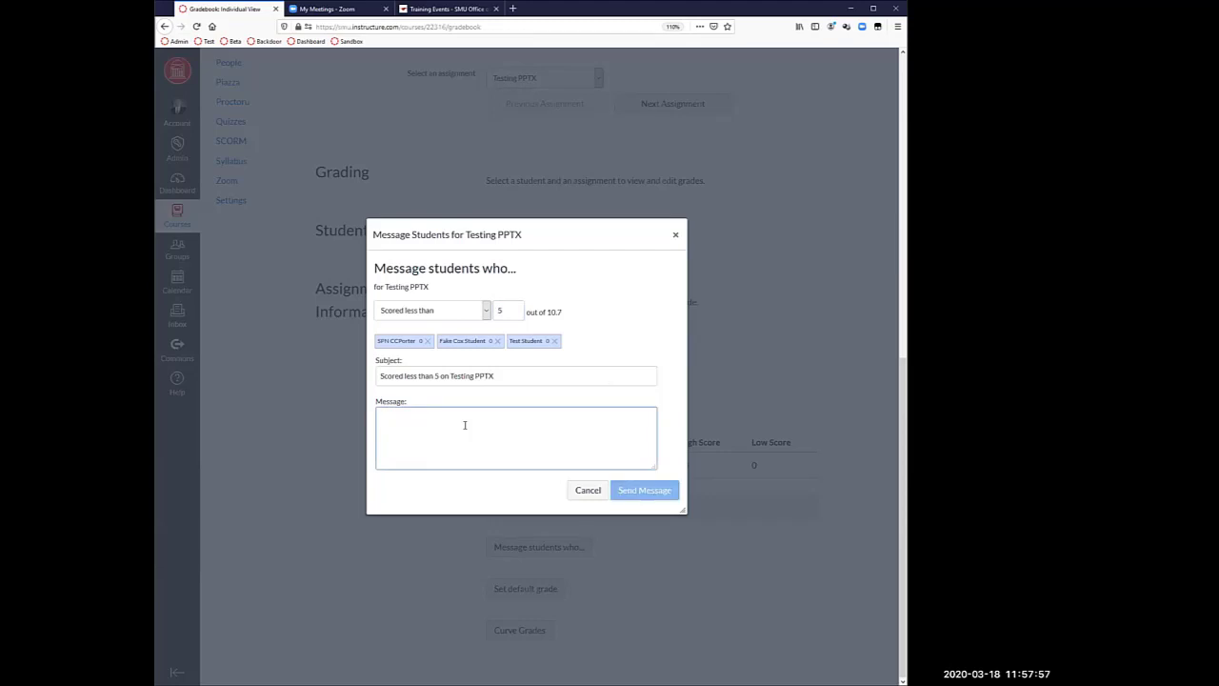
# Step: Target students who scored more than 10, write the message "good job", and cancel without sending
pyautogui.click(472, 315)
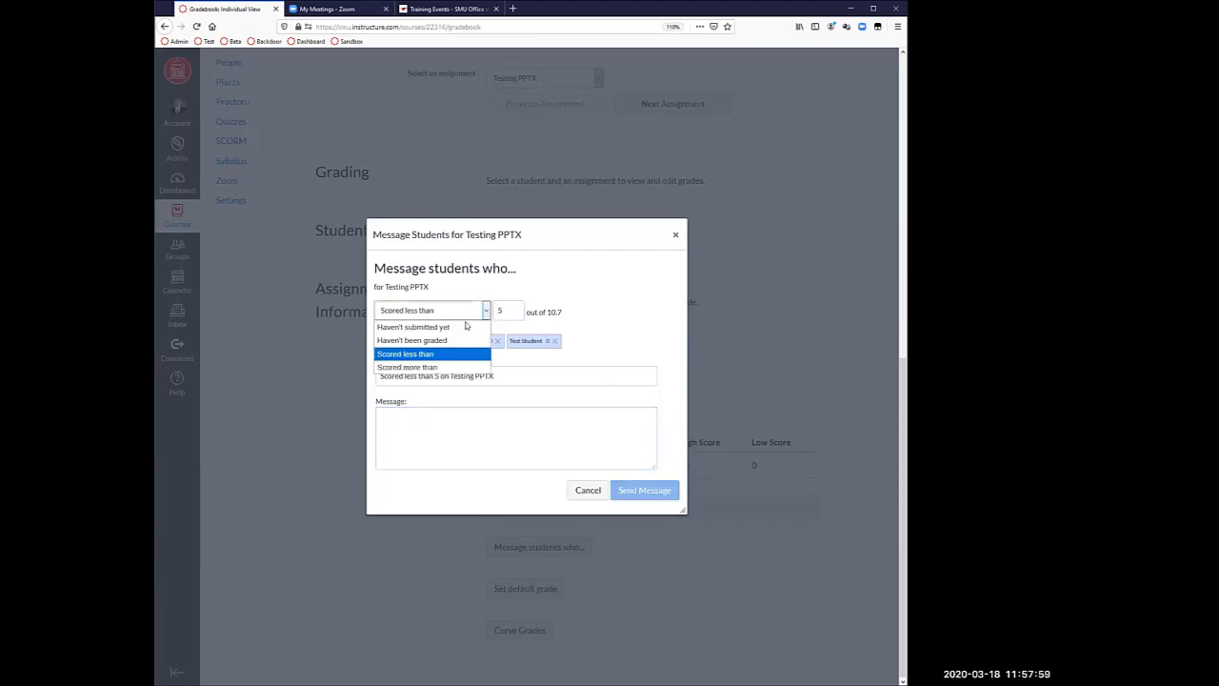
pyautogui.click(455, 368)
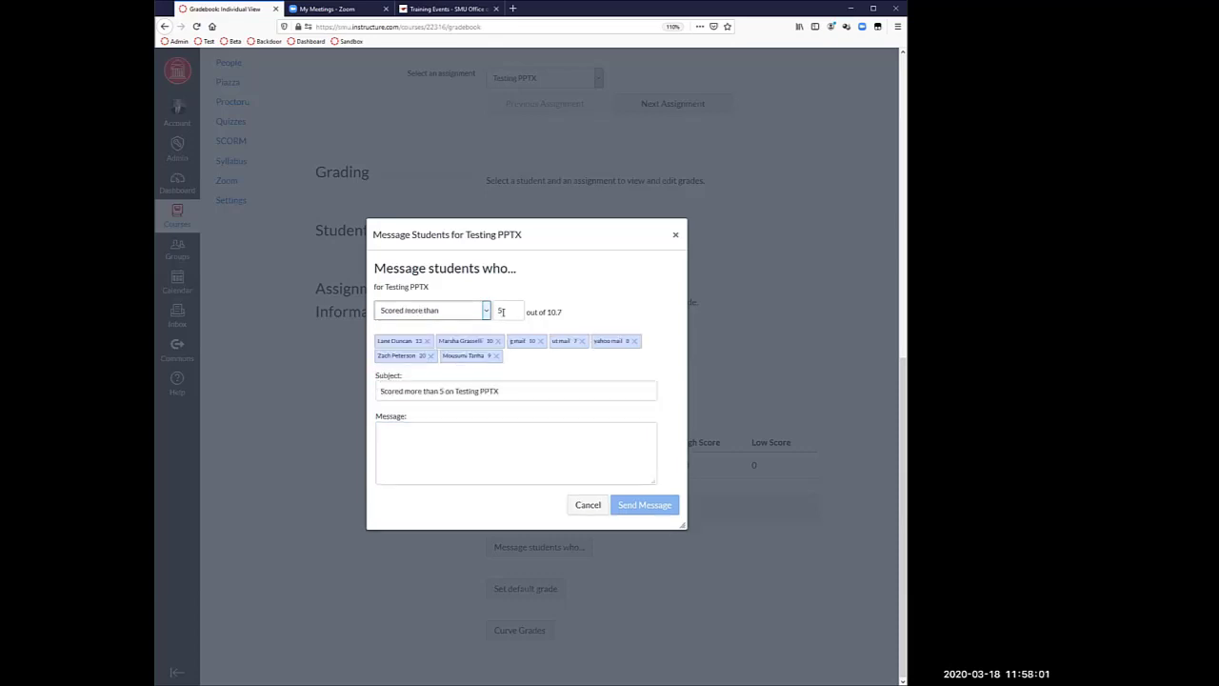
pyautogui.doubleClick(494, 311)
pyautogui.write('10')
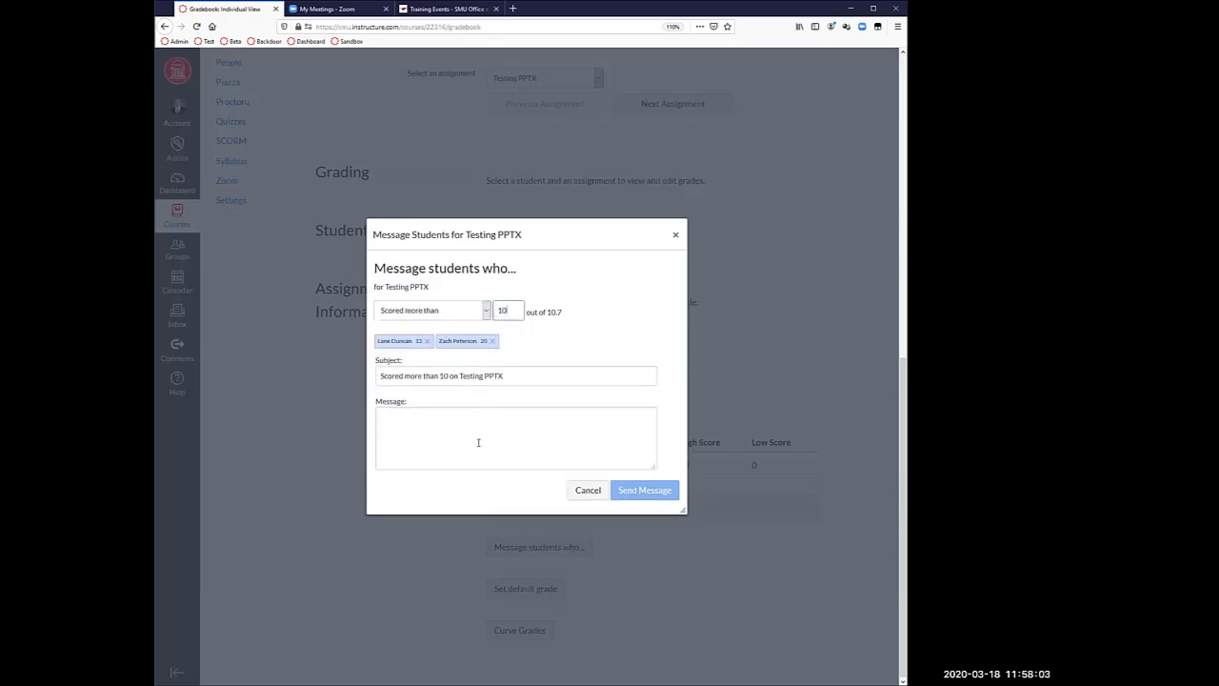
pyautogui.click(478, 442)
pyautogui.write('good job')
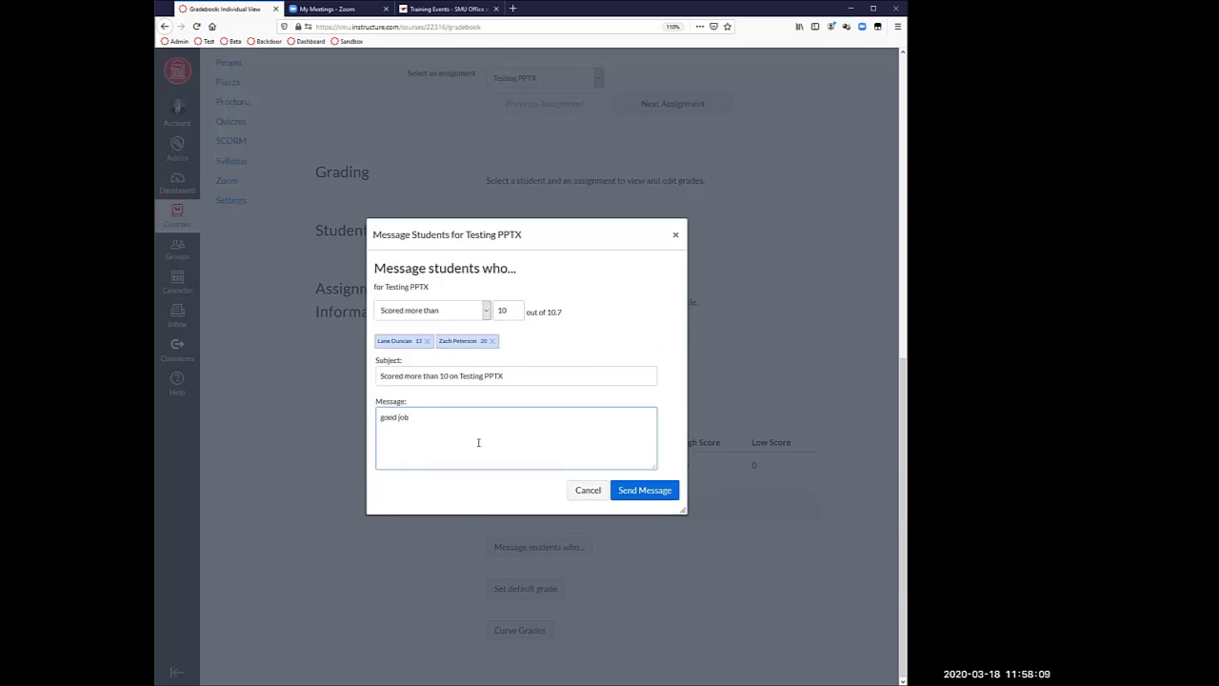
pyautogui.click(591, 490)
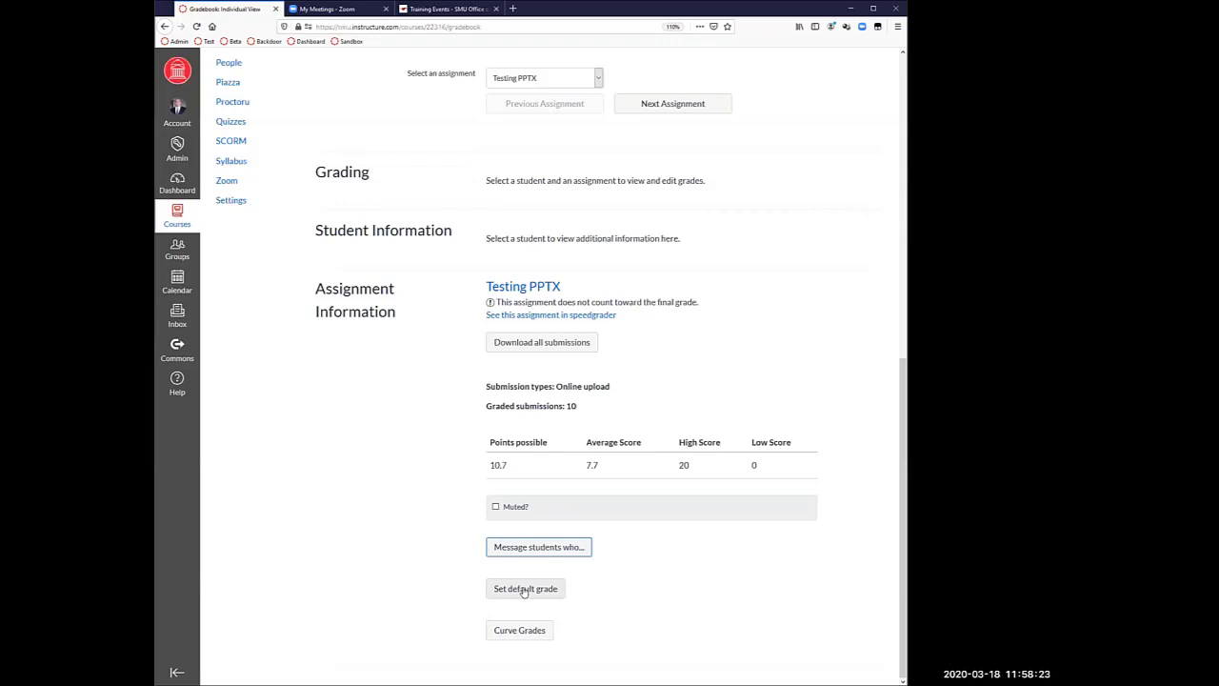
# Step: Enter a default grade of 0 for Testing PPTX, try overwriting already-entered grades, and leave without applying it
pyautogui.click(523, 590)
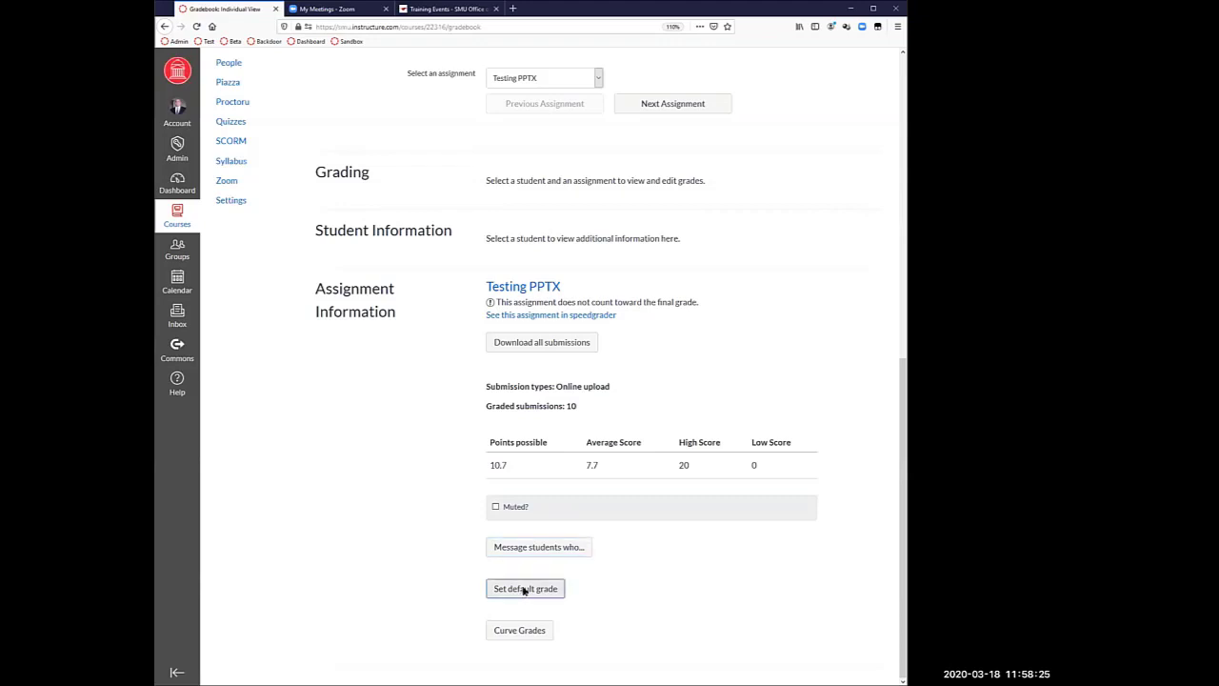
pyautogui.click(510, 377)
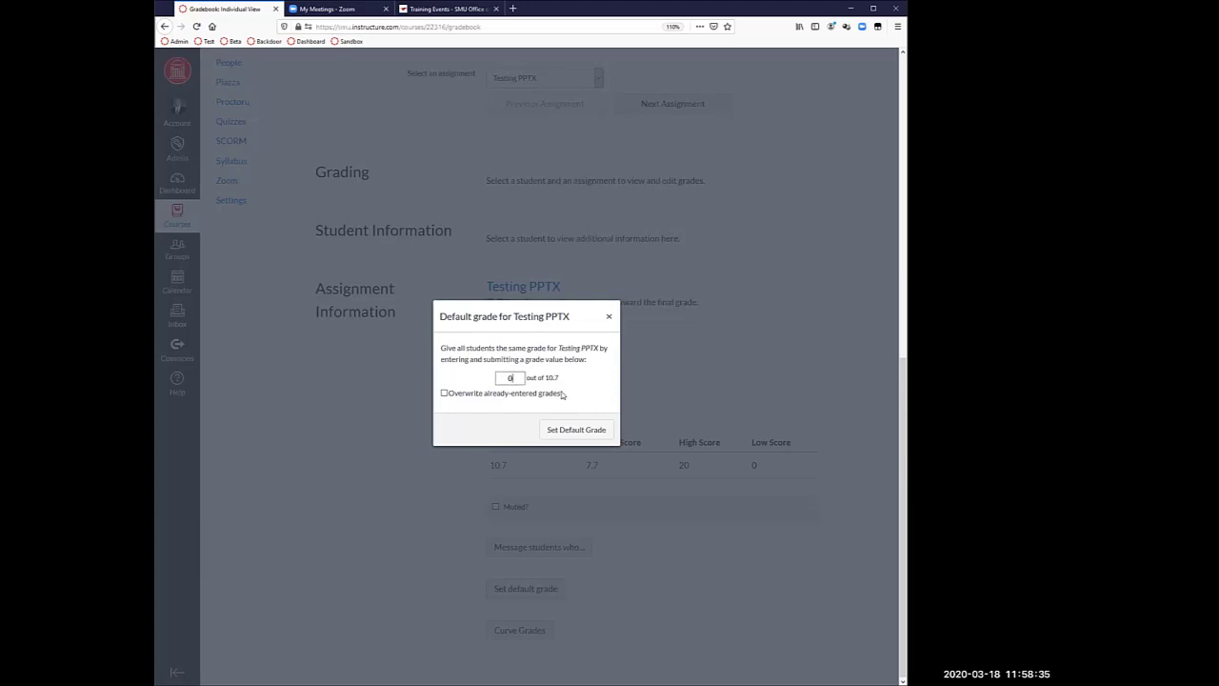
pyautogui.moveTo(563, 394); pyautogui.dragTo(451, 401)
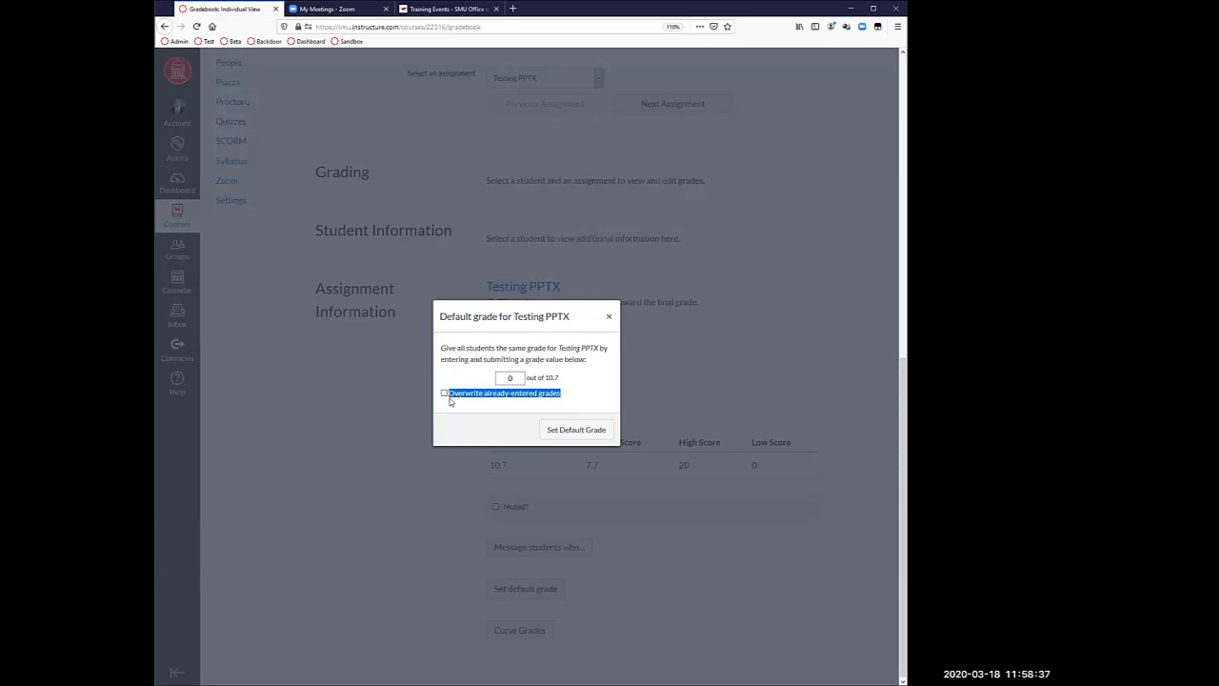
pyautogui.click(481, 400)
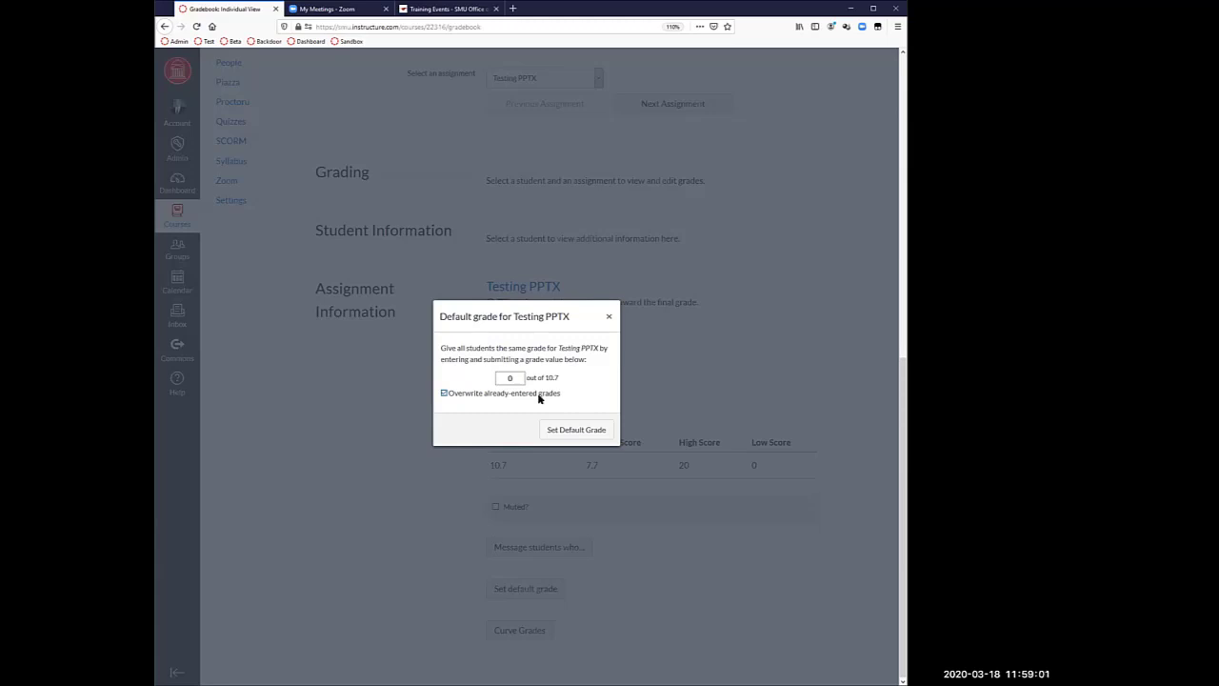
pyautogui.click(443, 393)
pyautogui.click(609, 316)
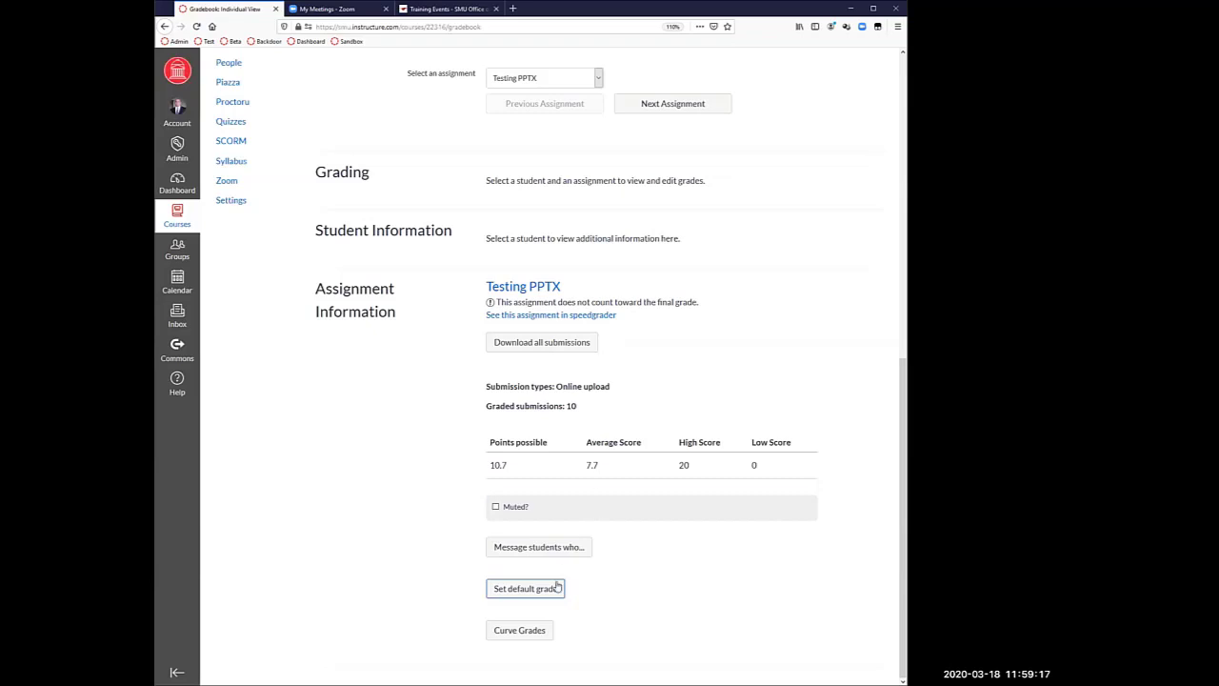
# Step: Preview curving the Testing PPTX grades with average scores of 8 and 6.42, and leave without applying the curve
pyautogui.click(517, 638)
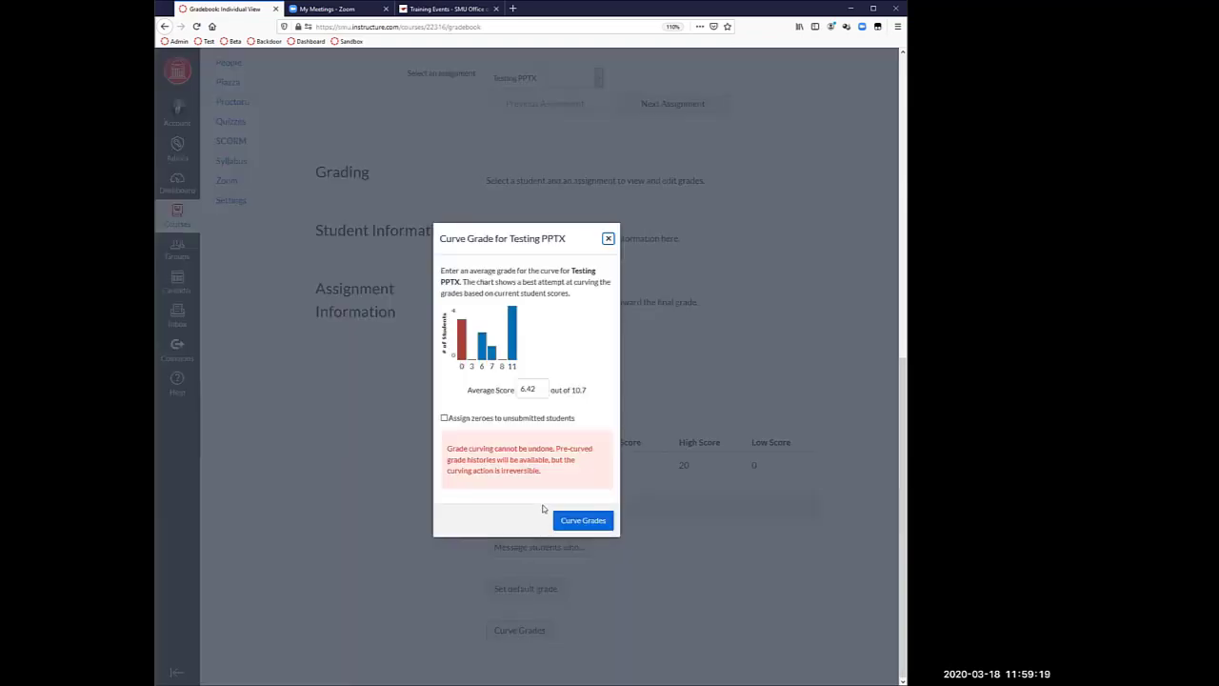
pyautogui.click(536, 390)
pyautogui.moveTo(536, 389); pyautogui.dragTo(486, 390)
pyautogui.write('8')
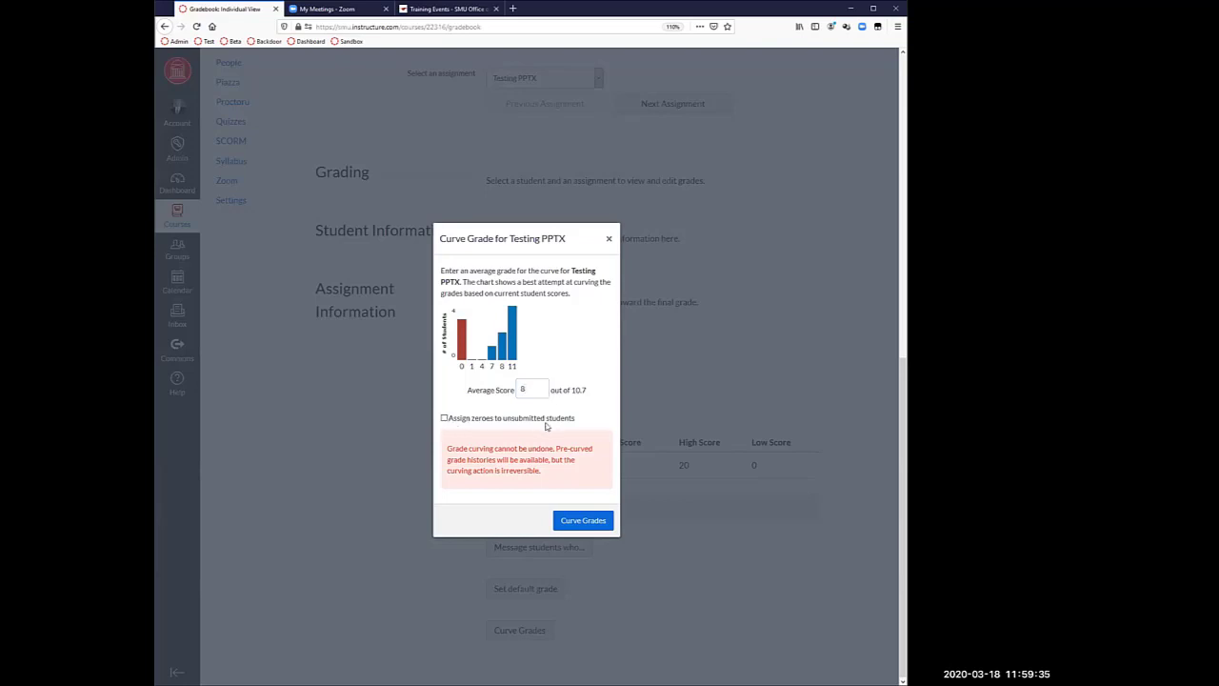
pyautogui.click(444, 418)
pyautogui.moveTo(548, 389); pyautogui.dragTo(492, 390)
pyautogui.write('6.42')
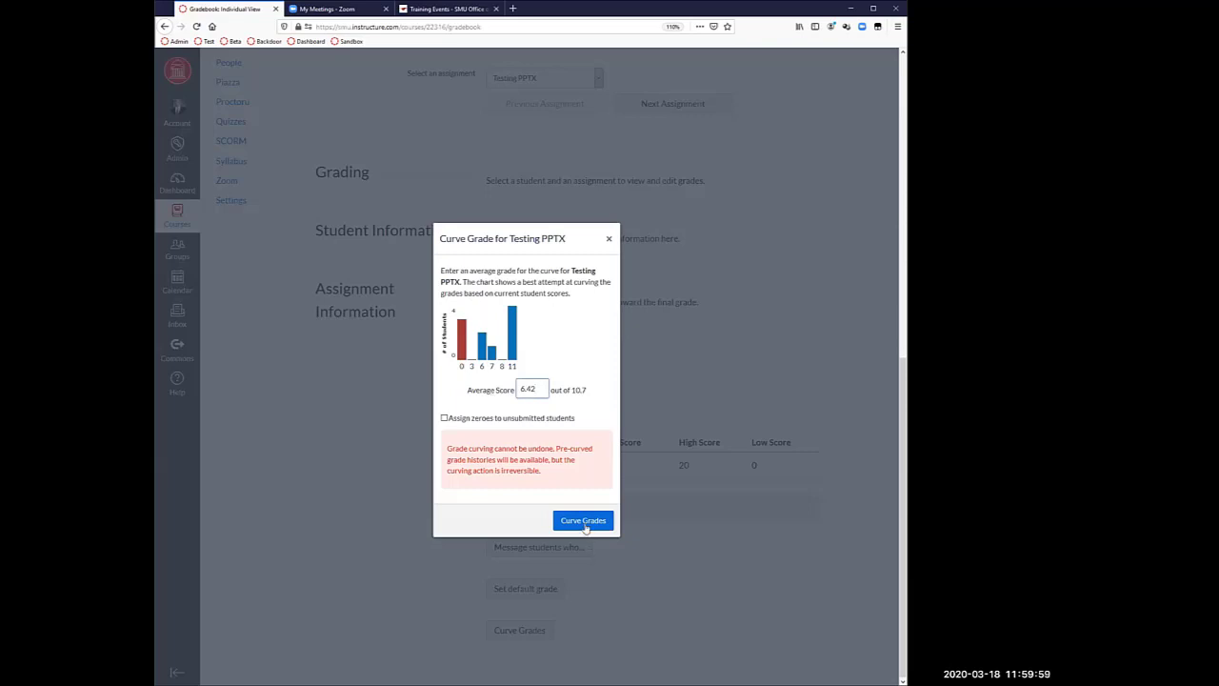
pyautogui.click(608, 238)
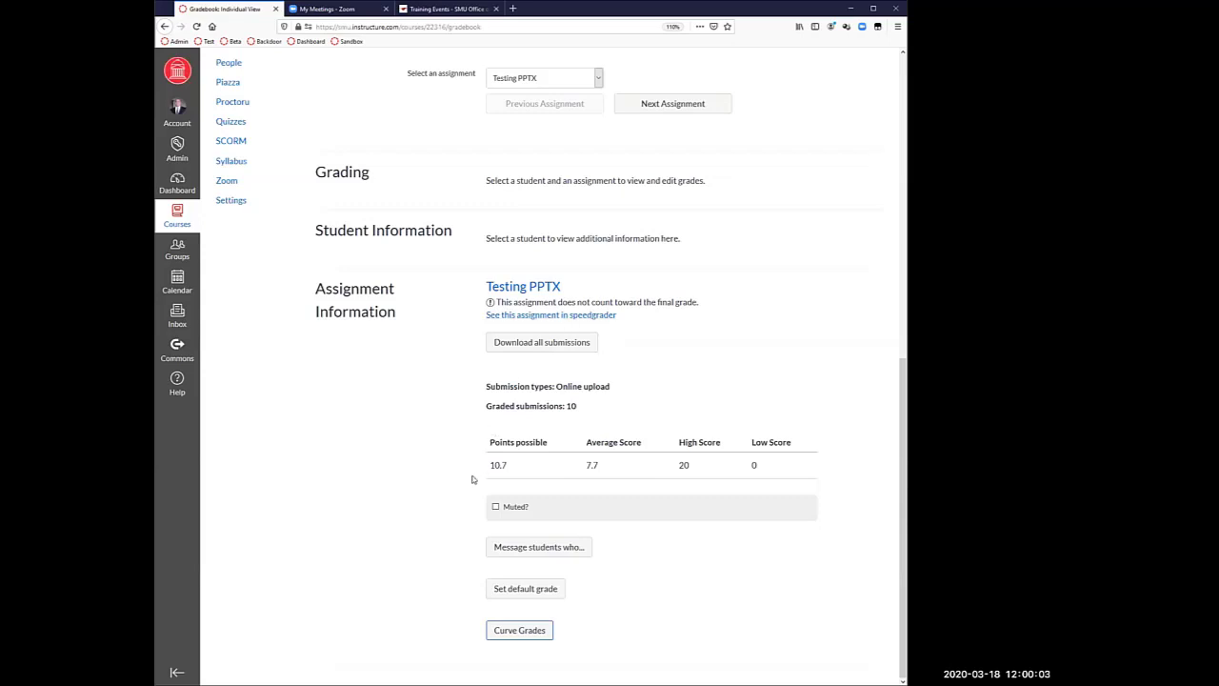
# Step: Open the Gradebook History and examine the before and after scores of the most recent Roll Call Attendance change
pyautogui.scroll(10, 471, 479)
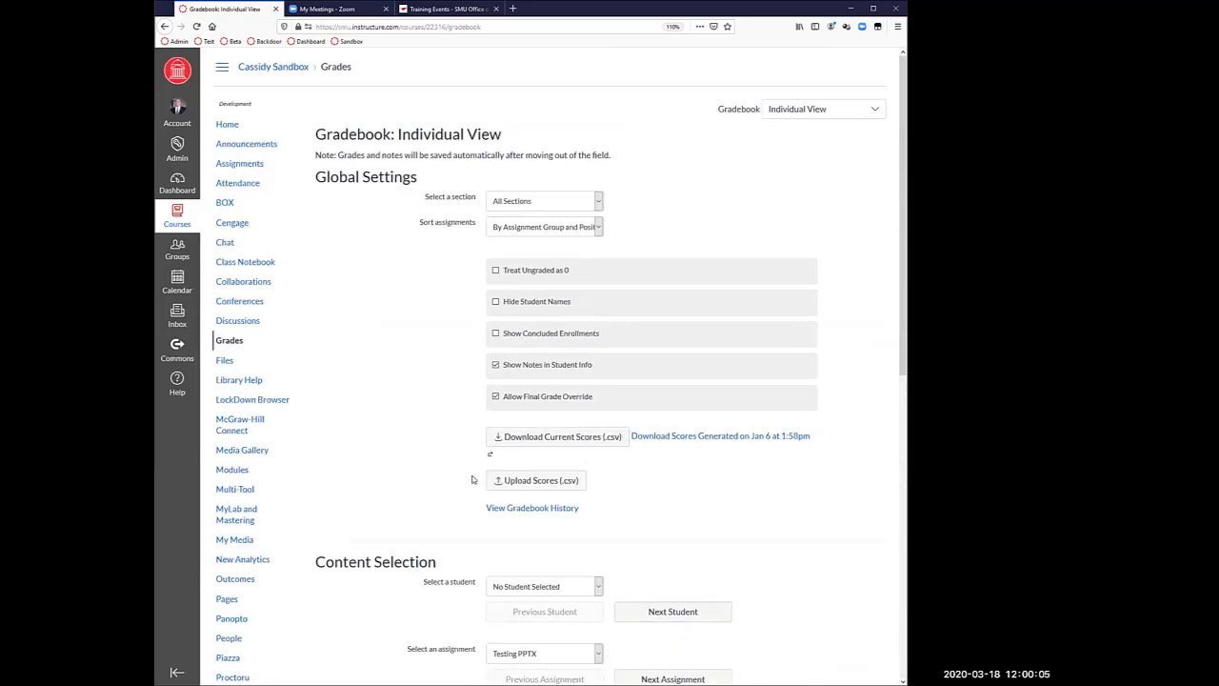
pyautogui.click(874, 113)
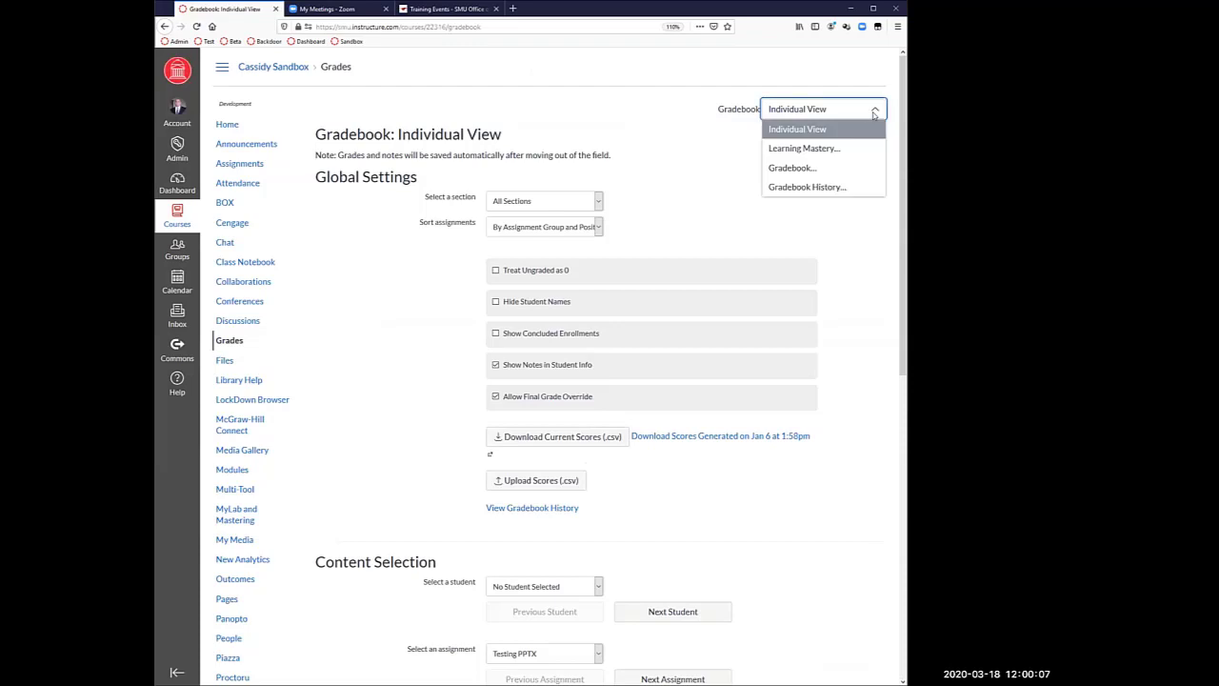
pyautogui.click(814, 186)
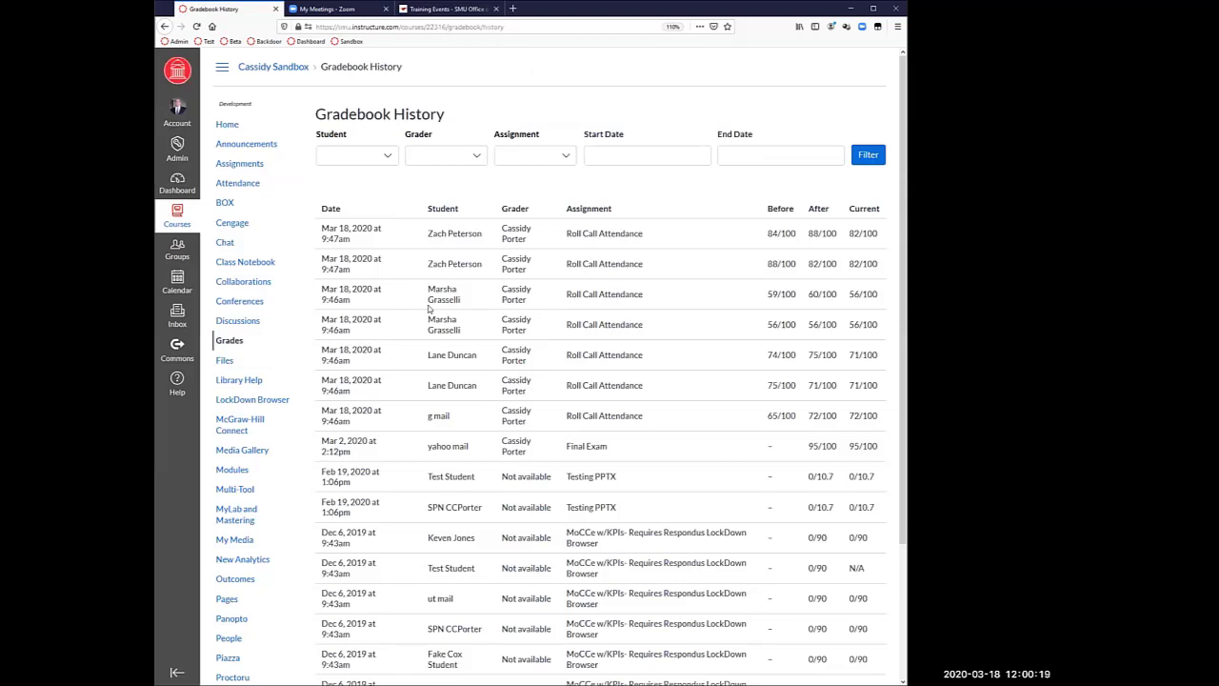
pyautogui.doubleClick(773, 236)
pyautogui.moveTo(813, 233); pyautogui.dragTo(820, 234)
# Step: Filter the gradebook history by the yahoo mail student
pyautogui.click(387, 156)
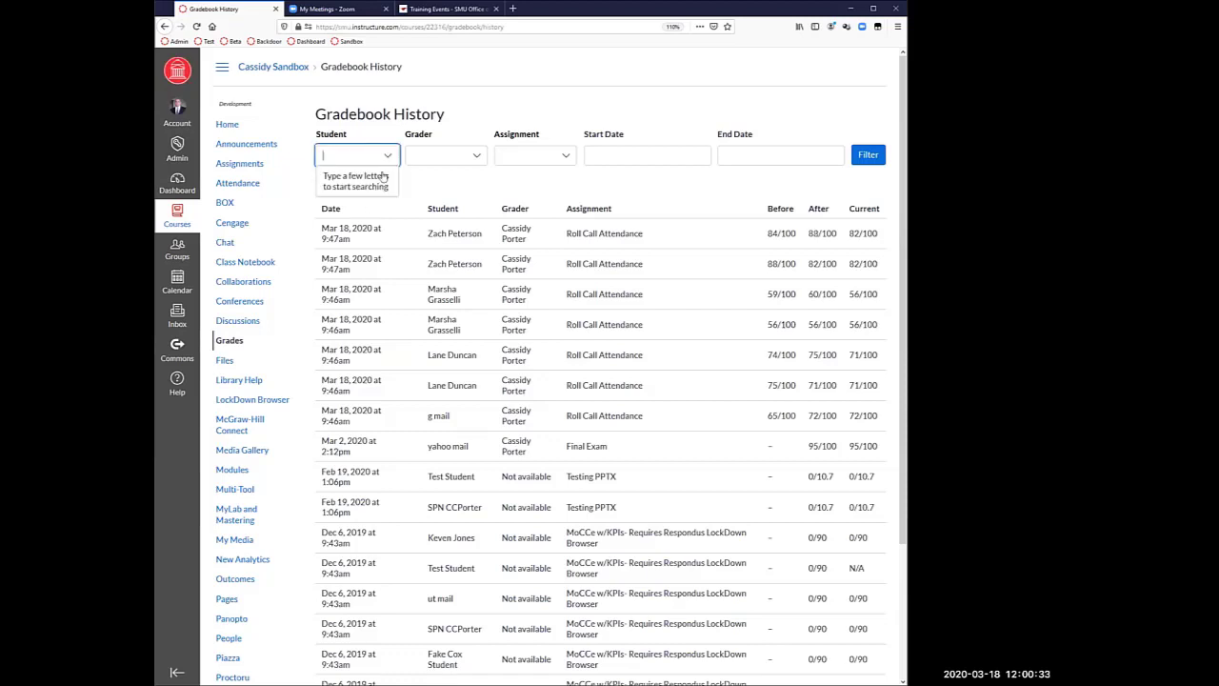
pyautogui.write('yahoo')
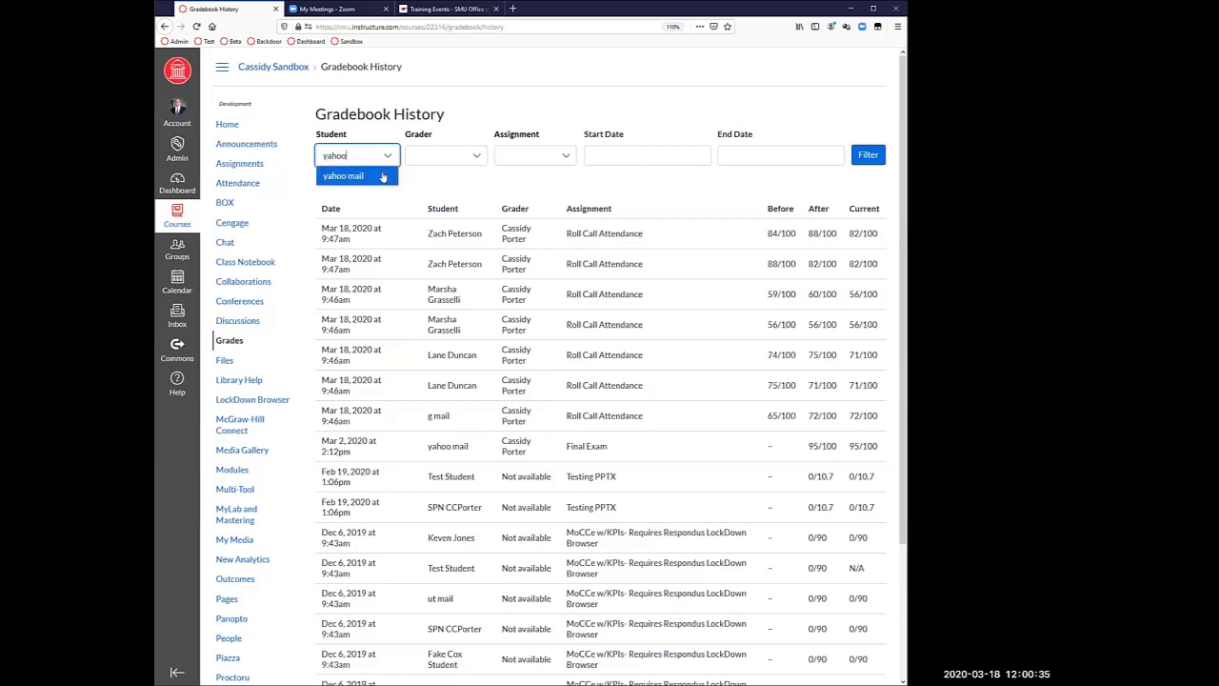
pyautogui.click(382, 175)
pyautogui.click(870, 157)
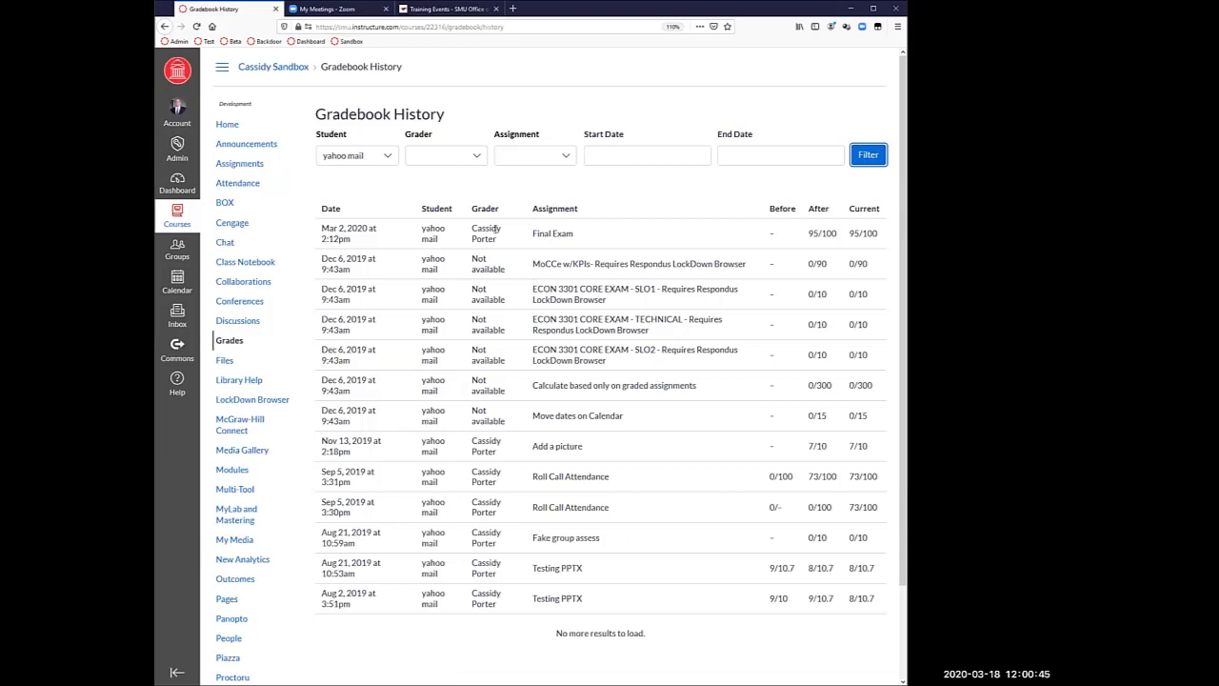
# Step: Narrow the student's grade history to the Testing PPTX assignment
pyautogui.click(566, 158)
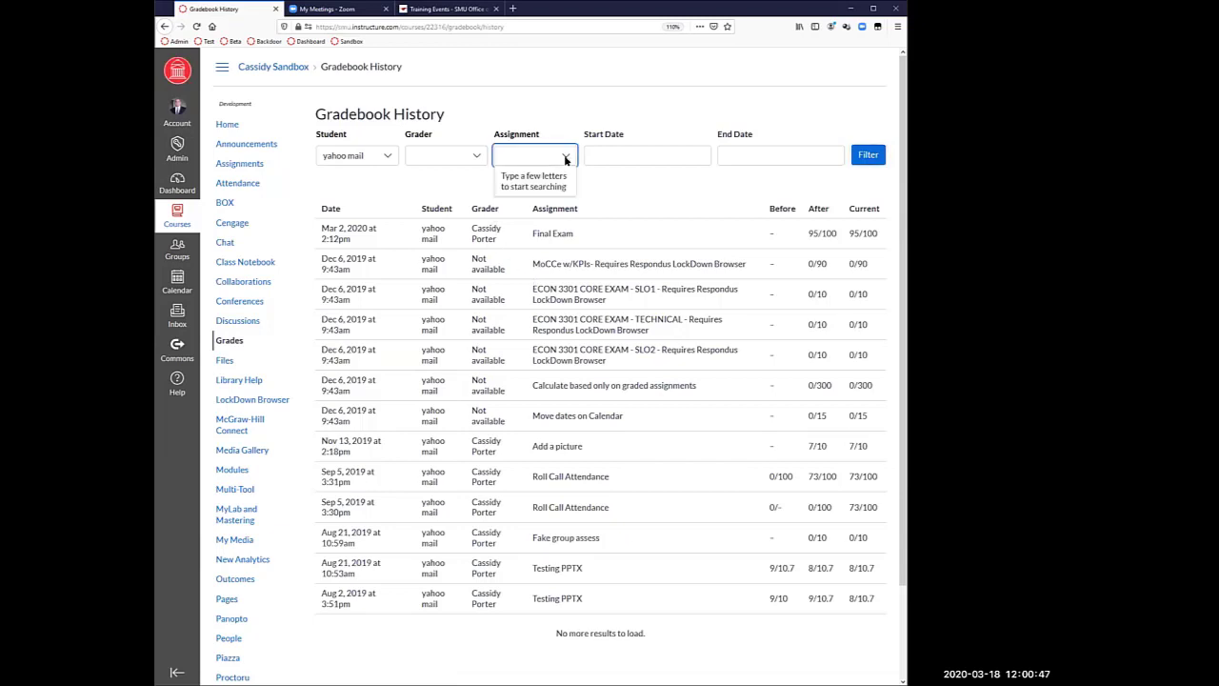
pyautogui.write('ppt')
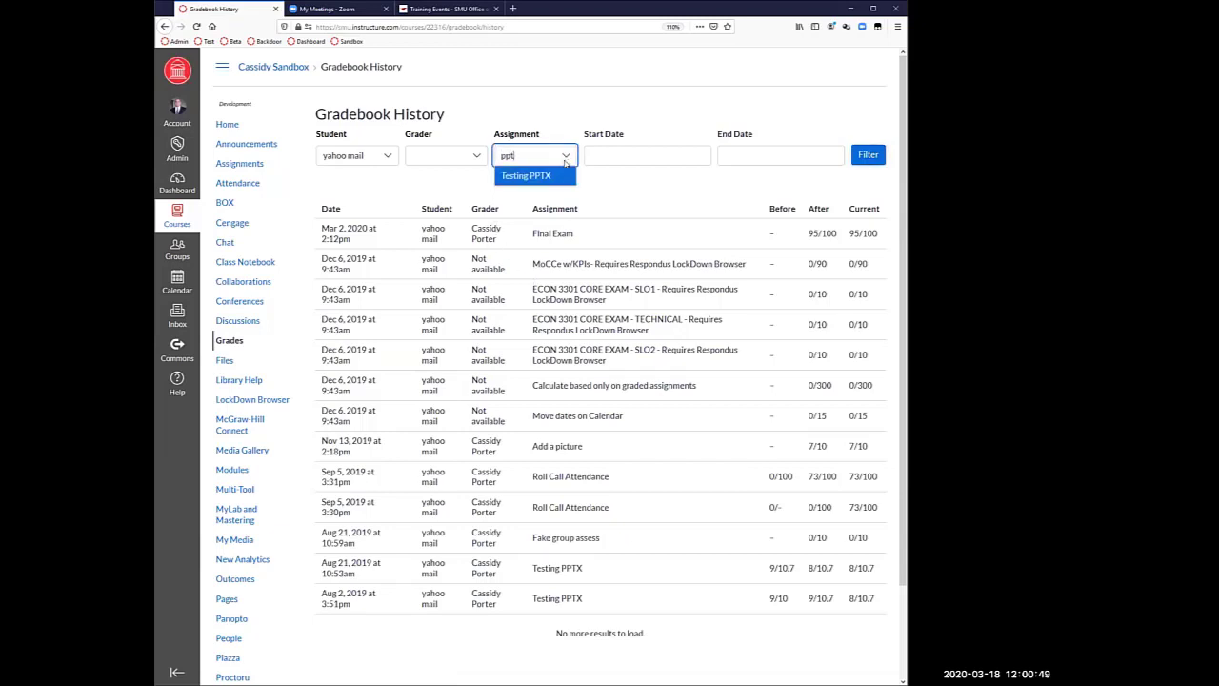
pyautogui.click(529, 176)
pyautogui.click(881, 157)
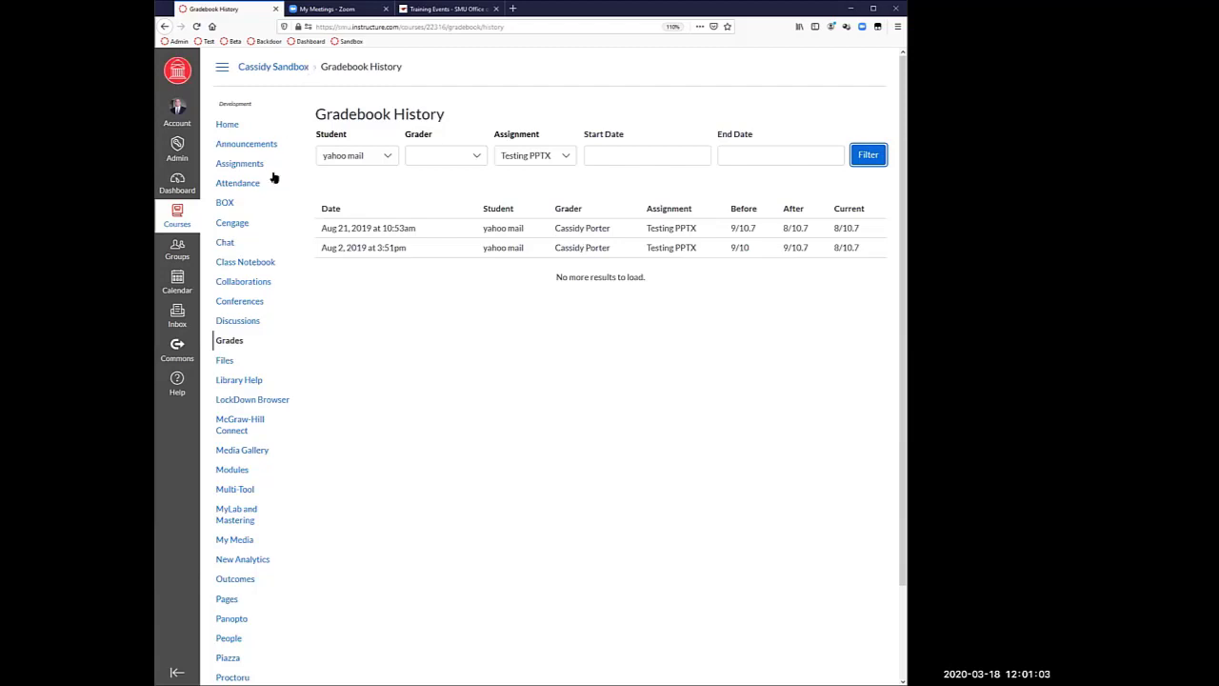
# Step: Return to the course grades and switch from Individual View to the standard Gradebook
pyautogui.click(229, 345)
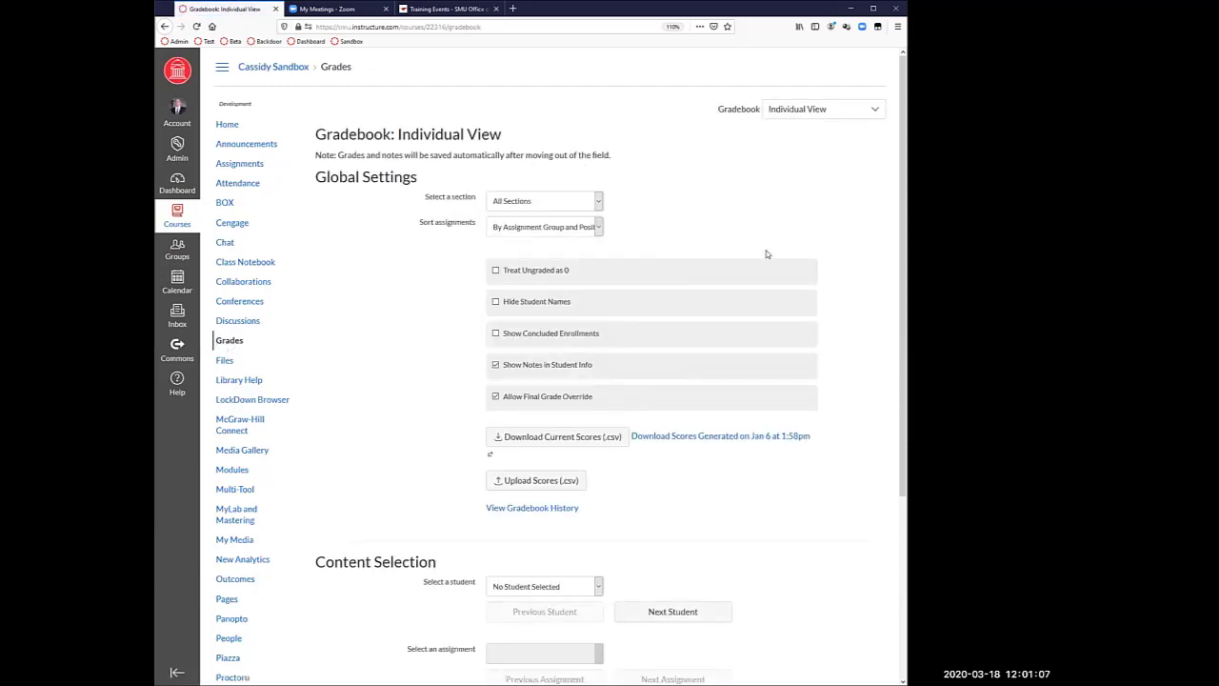
pyautogui.click(857, 110)
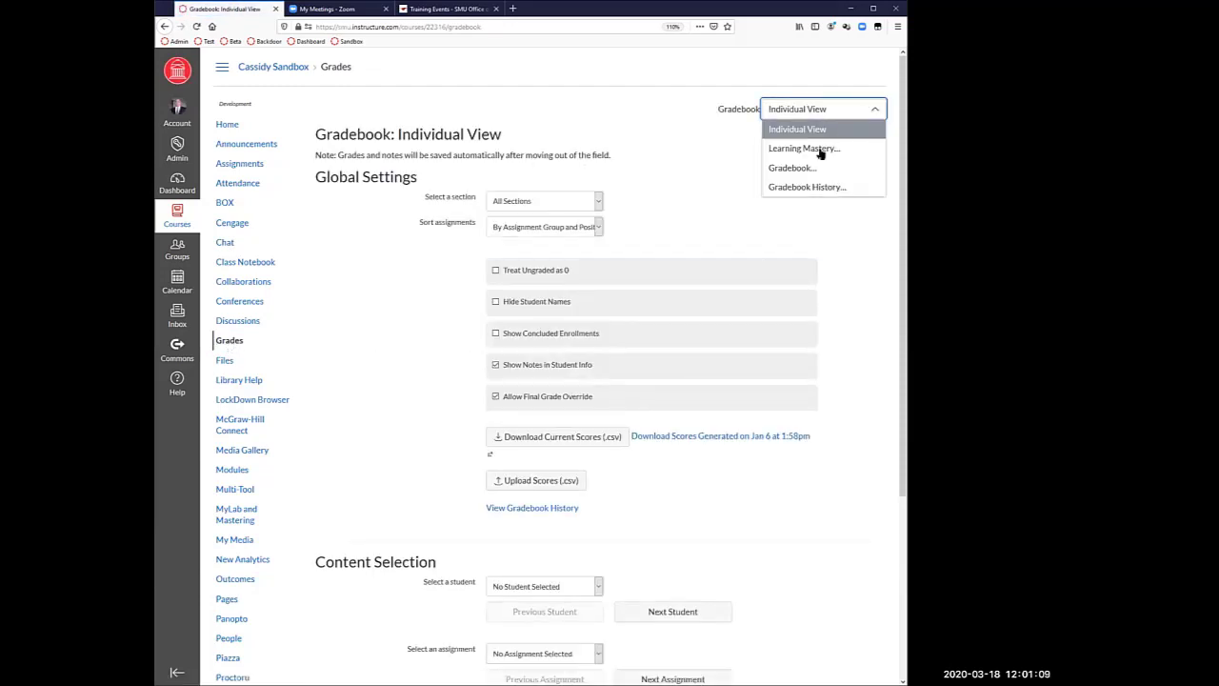
pyautogui.click(798, 169)
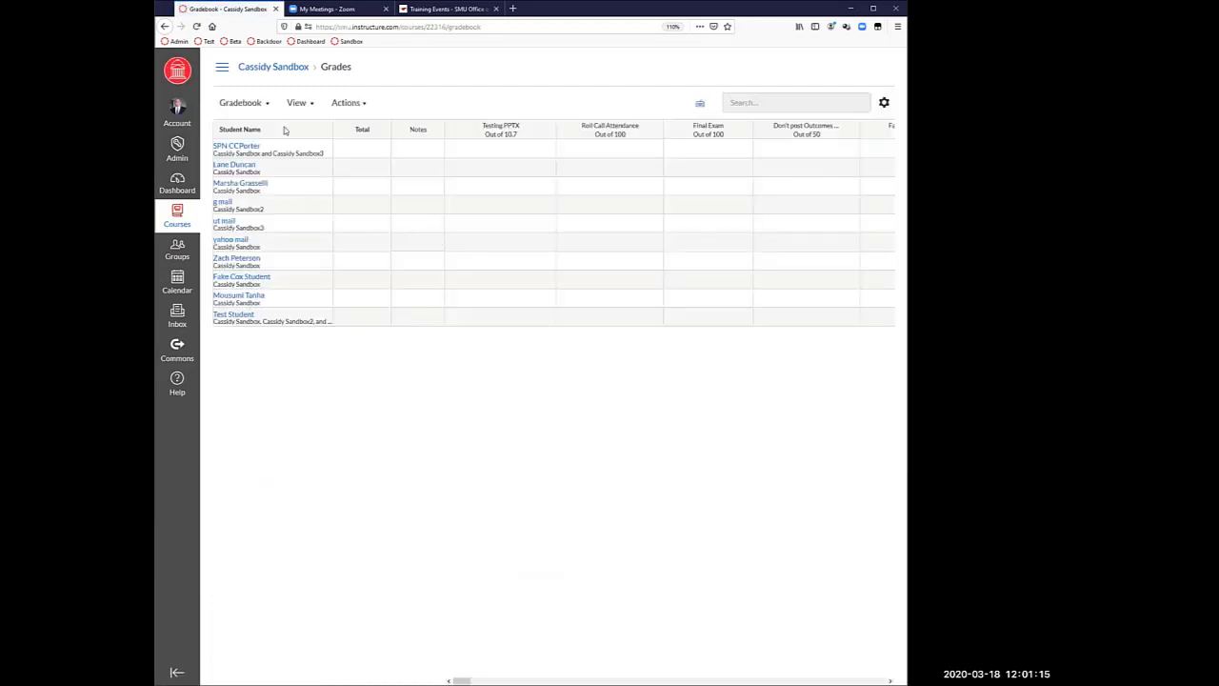
# Step: Review the available gradebook views and the arrangement and filter options for the assignment columns
pyautogui.click(270, 102)
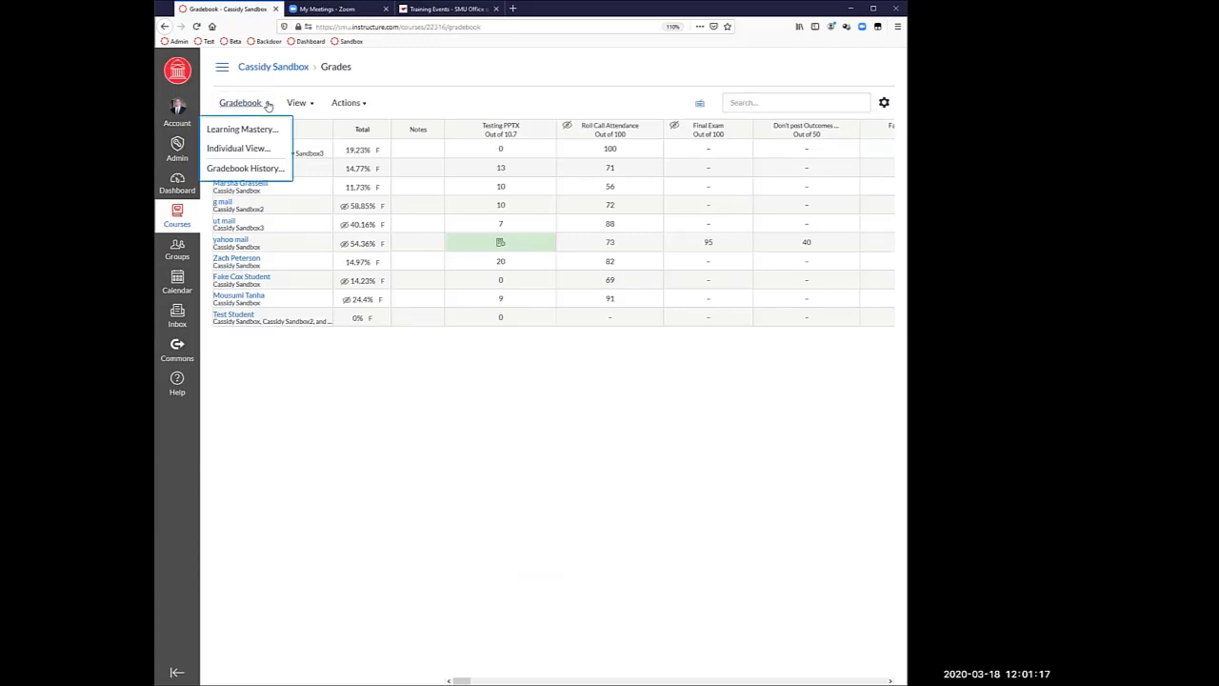
pyautogui.click(370, 89)
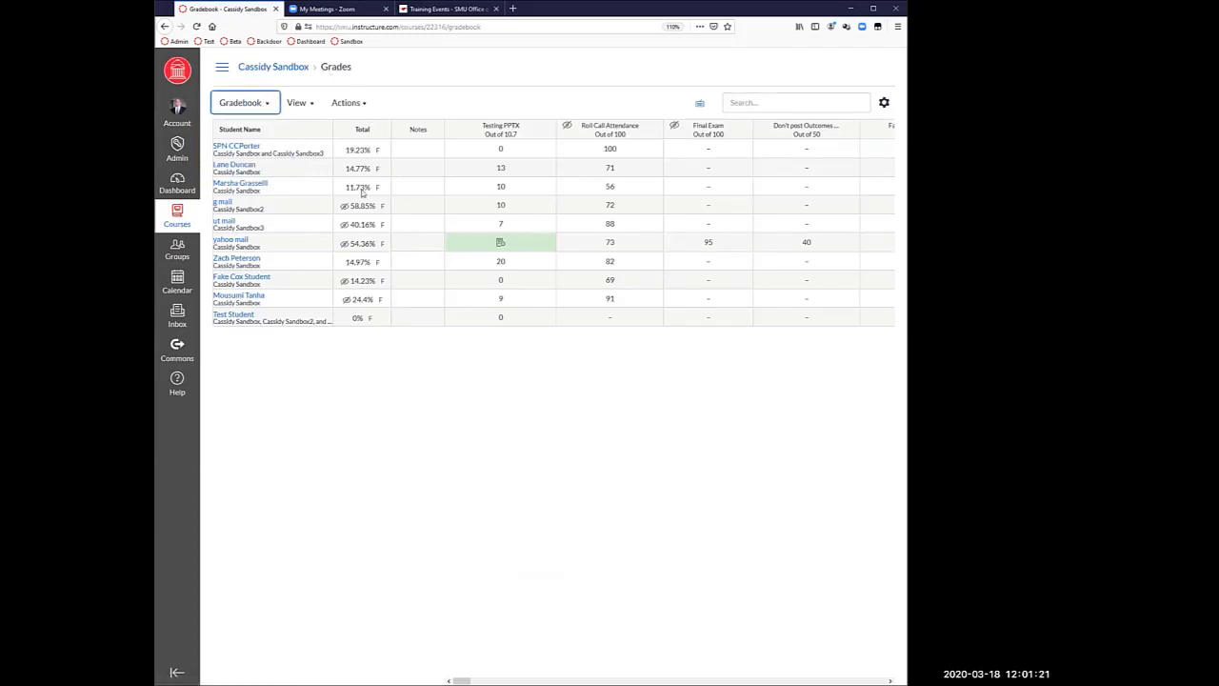
pyautogui.click(310, 105)
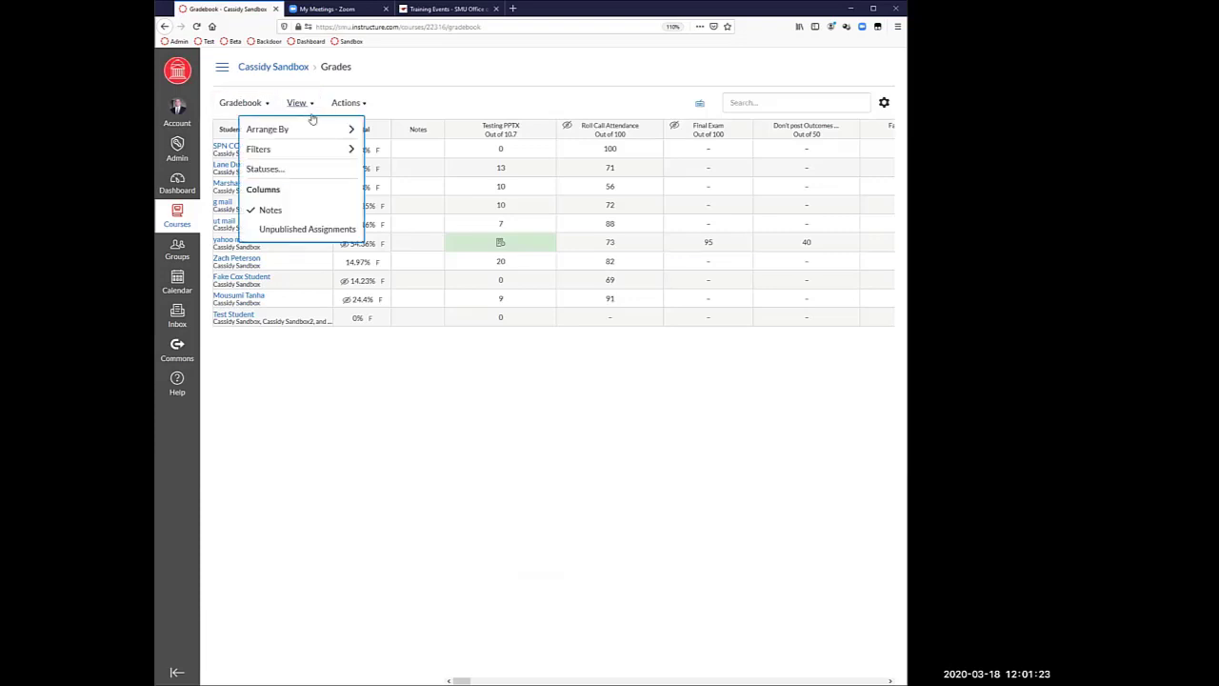
pyautogui.moveTo(320, 131)
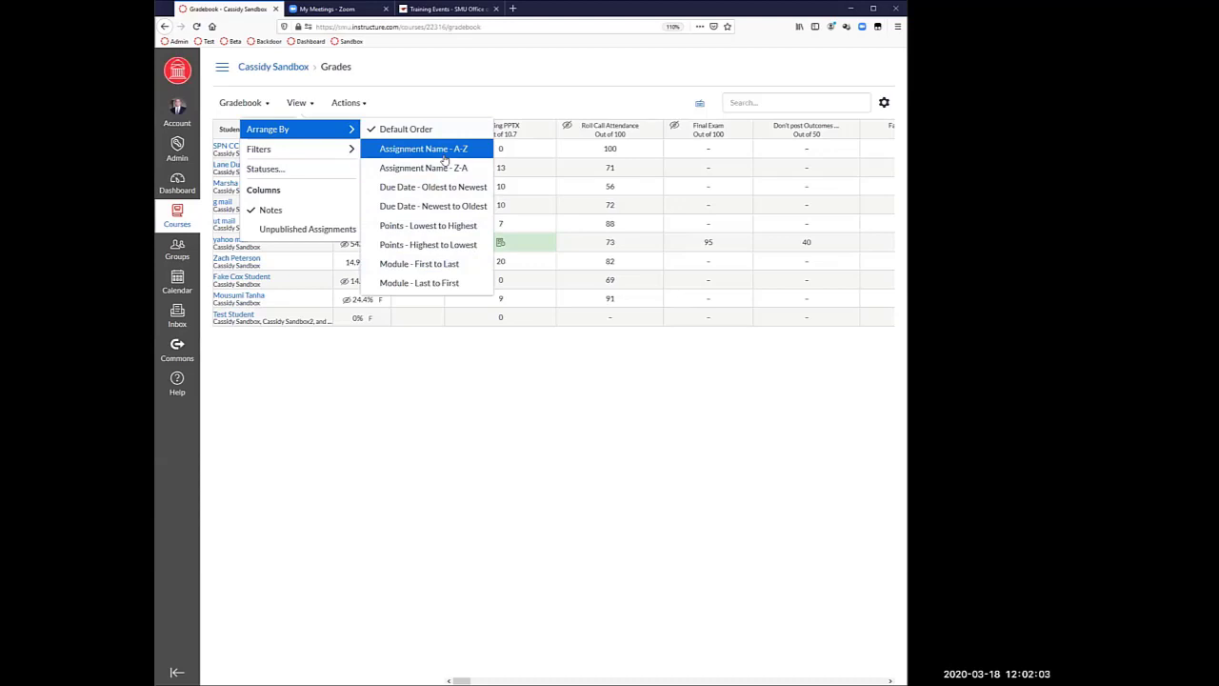
pyautogui.moveTo(328, 155)
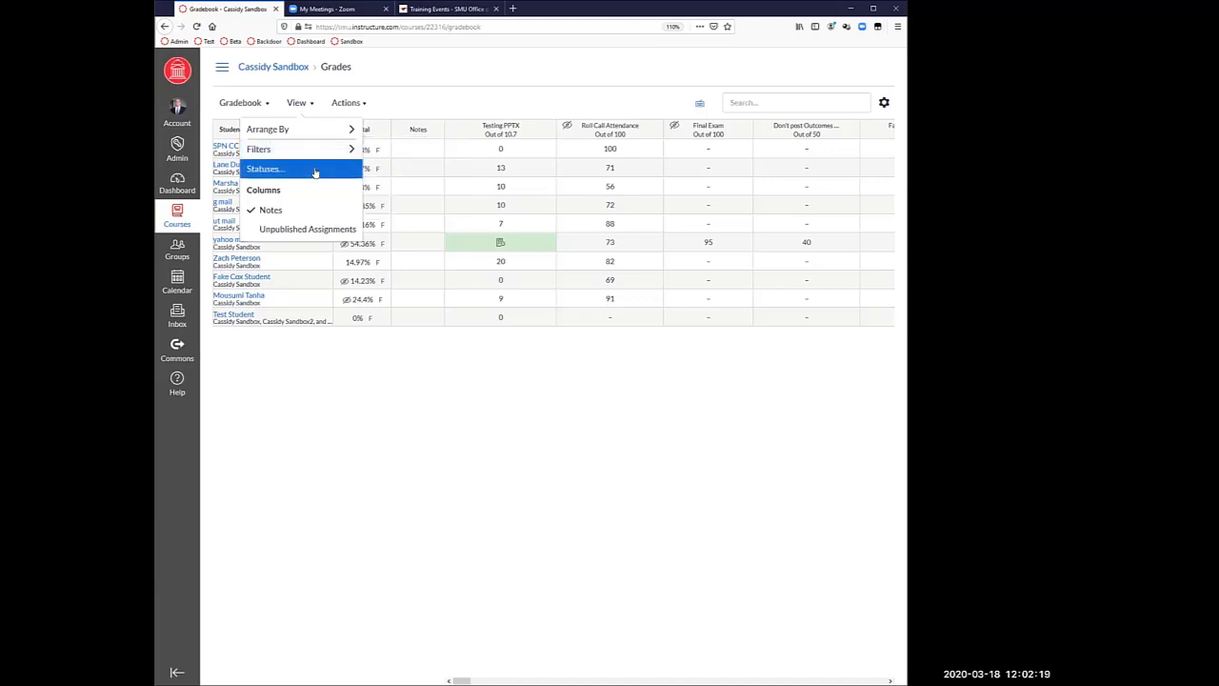
# Step: Open the gradebook status colors and change the Late status to light yellow
pyautogui.click(315, 170)
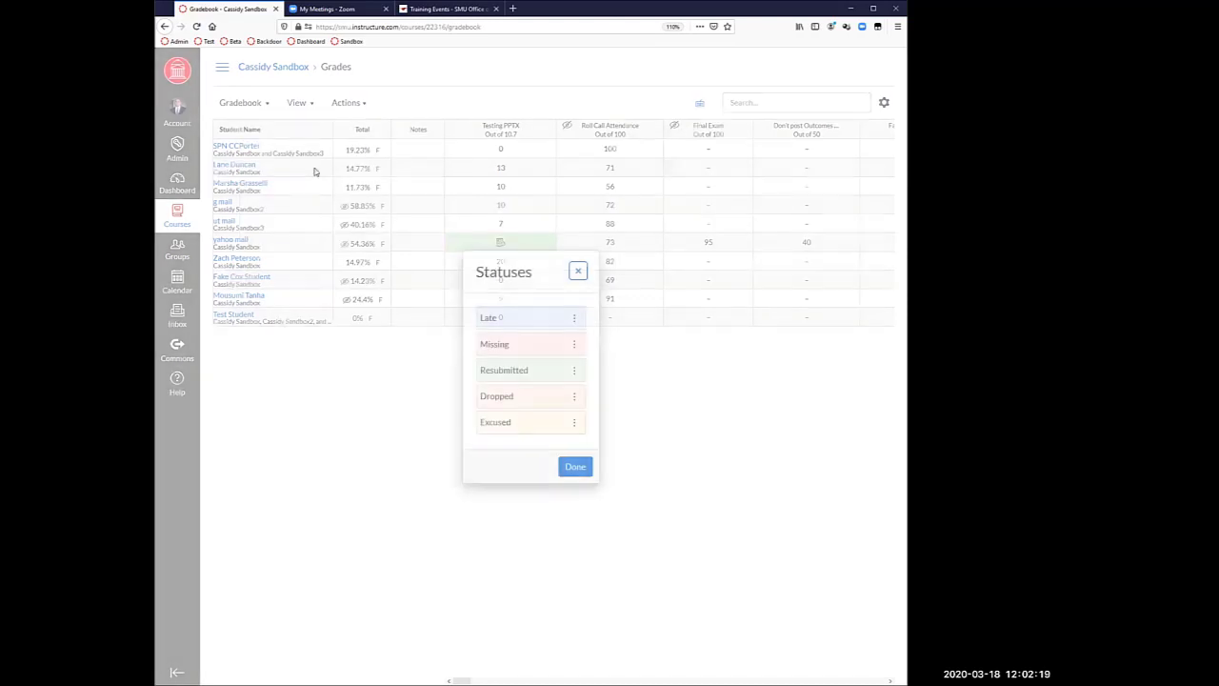
pyautogui.click(573, 319)
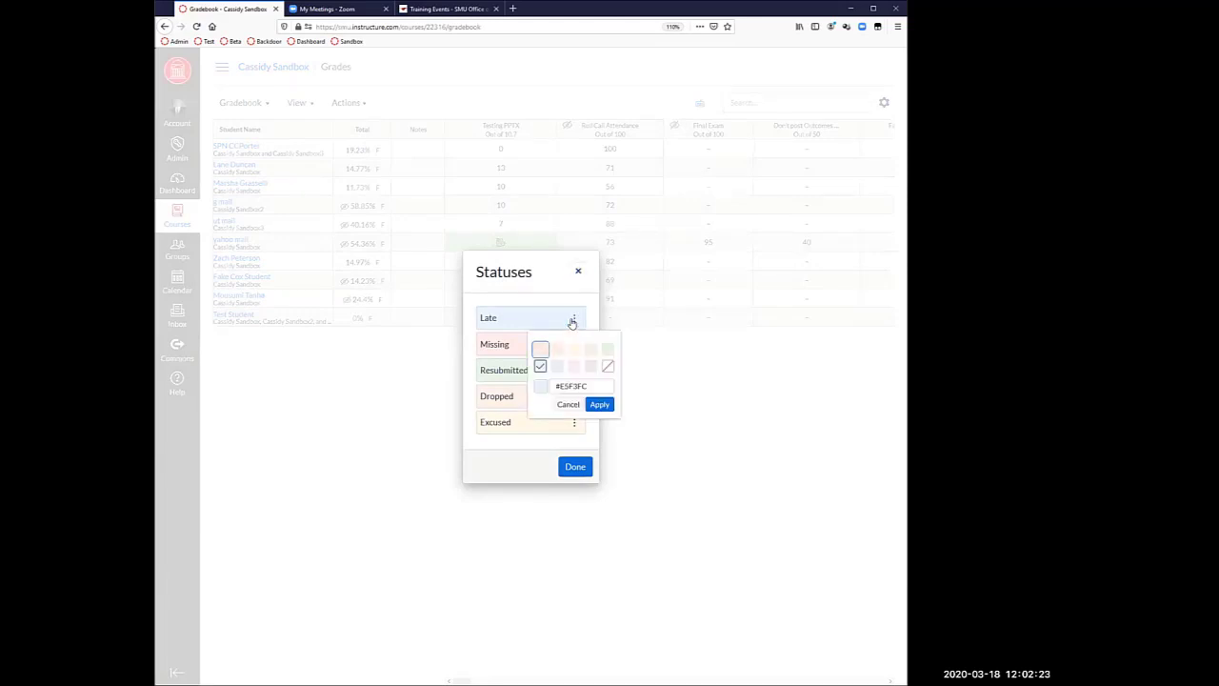
pyautogui.click(541, 277)
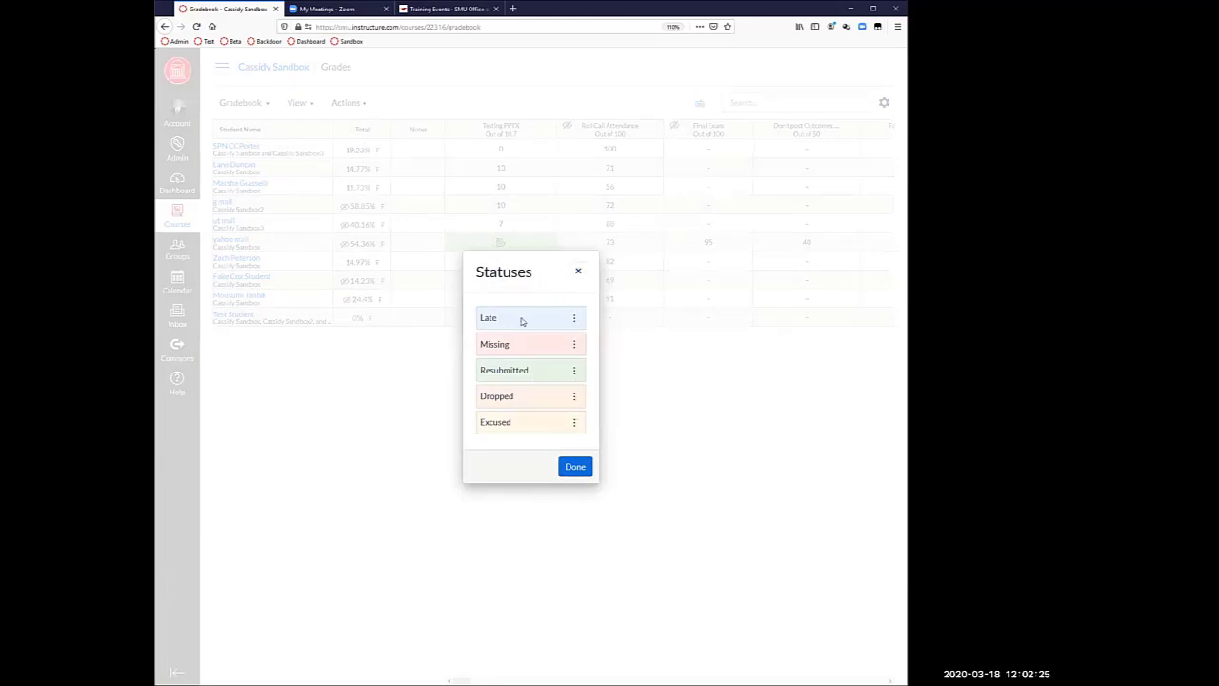
pyautogui.click(577, 318)
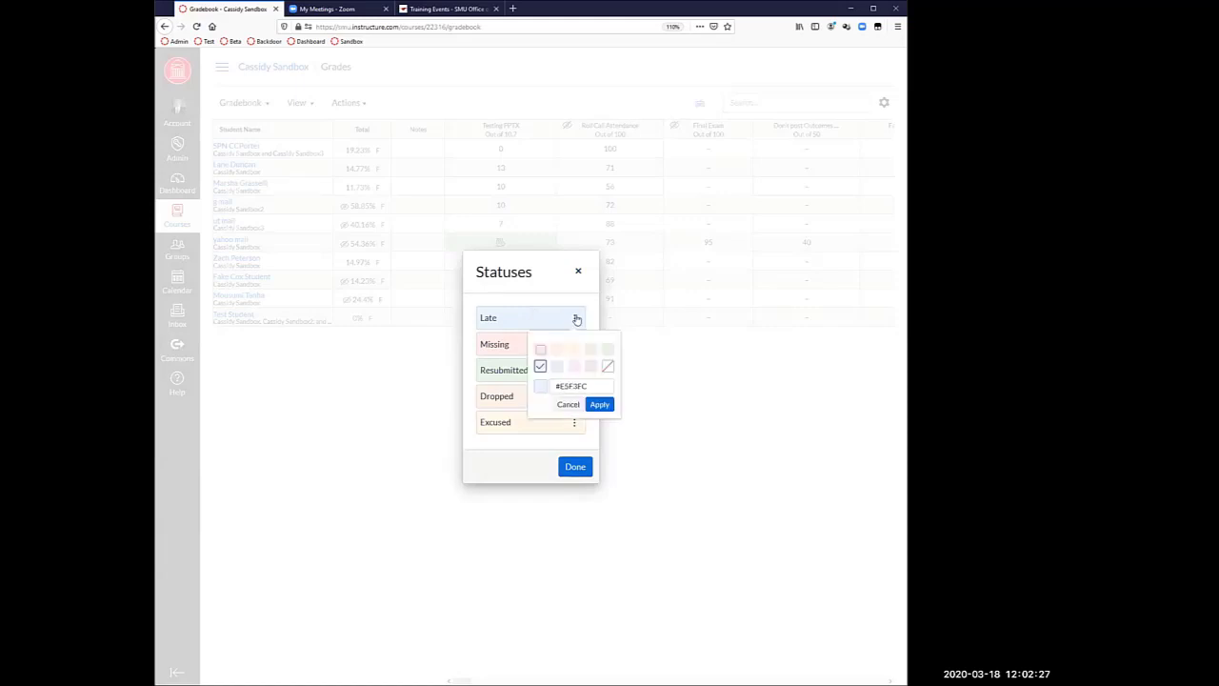
pyautogui.click(574, 350)
pyautogui.click(601, 408)
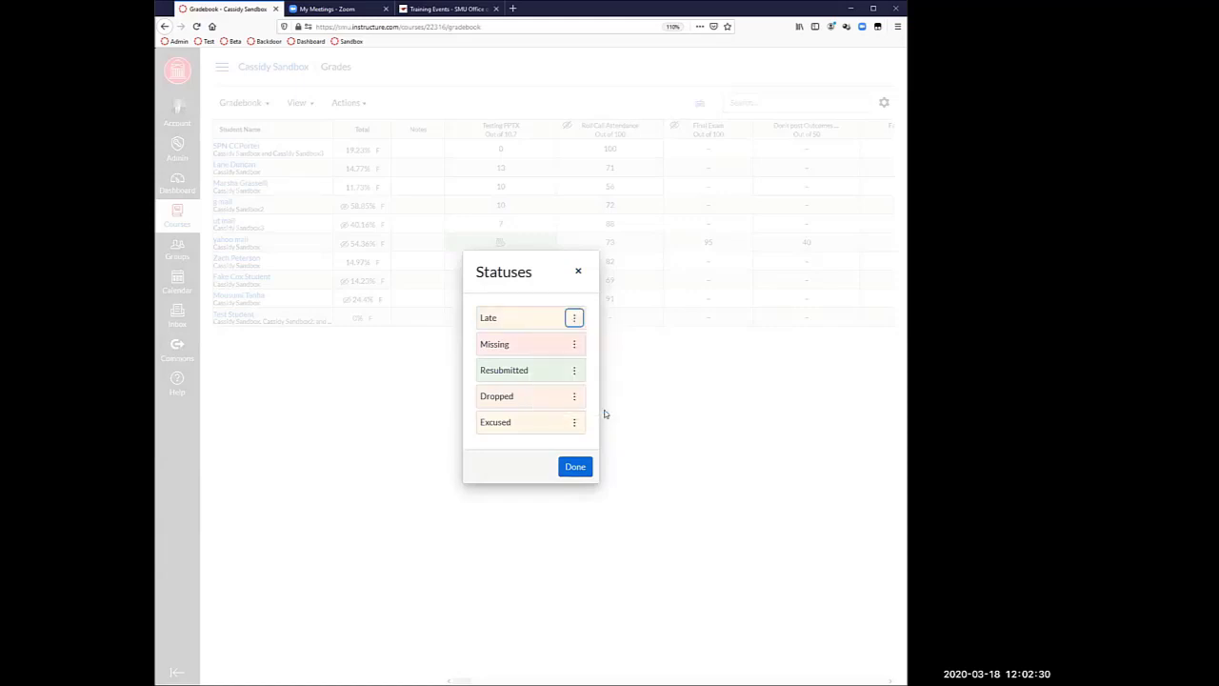
# Step: Change the Resubmitted status color to light blue, leaving the Missing color as it is
pyautogui.click(574, 345)
pyautogui.click(534, 281)
pyautogui.click(574, 371)
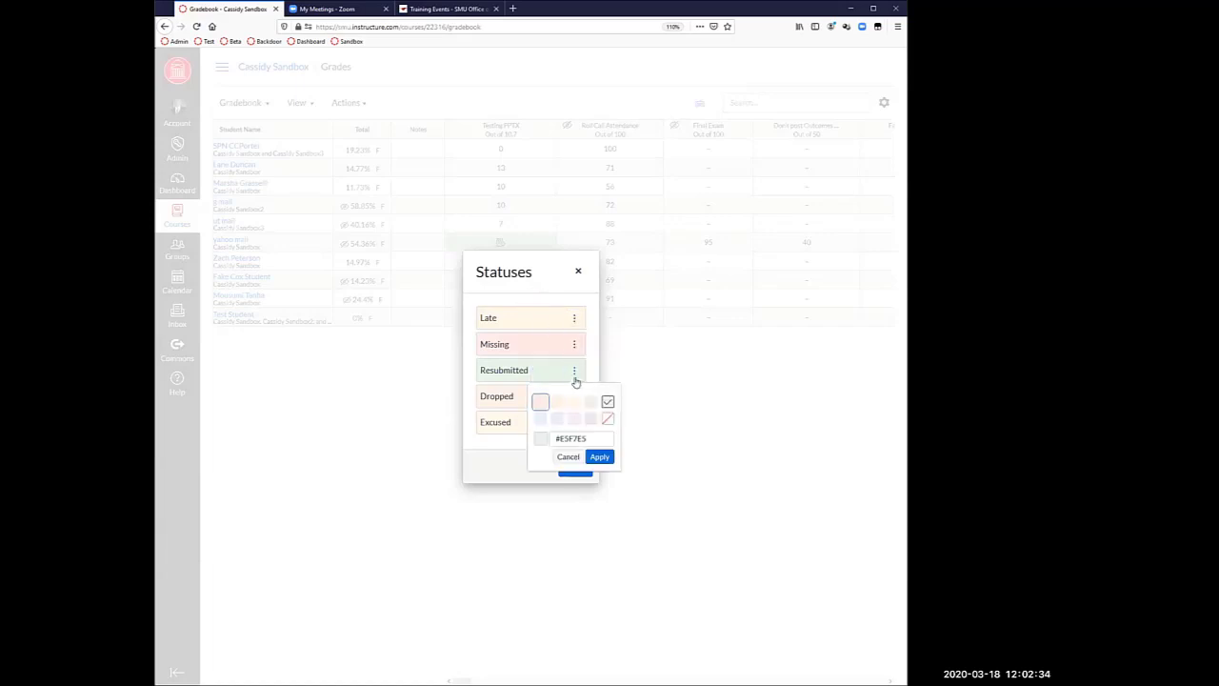
pyautogui.click(541, 418)
pyautogui.click(598, 457)
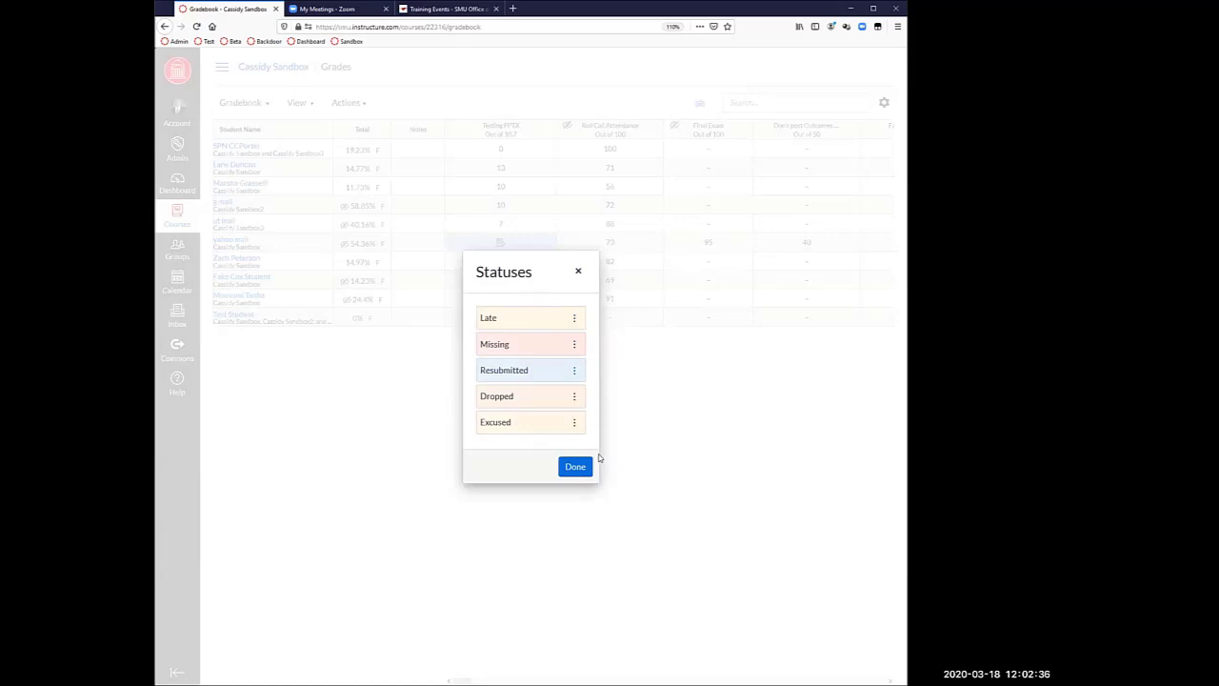
# Step: Change the Dropped status to lavender and the Excused status to light green, and finish the status colors
pyautogui.click(574, 396)
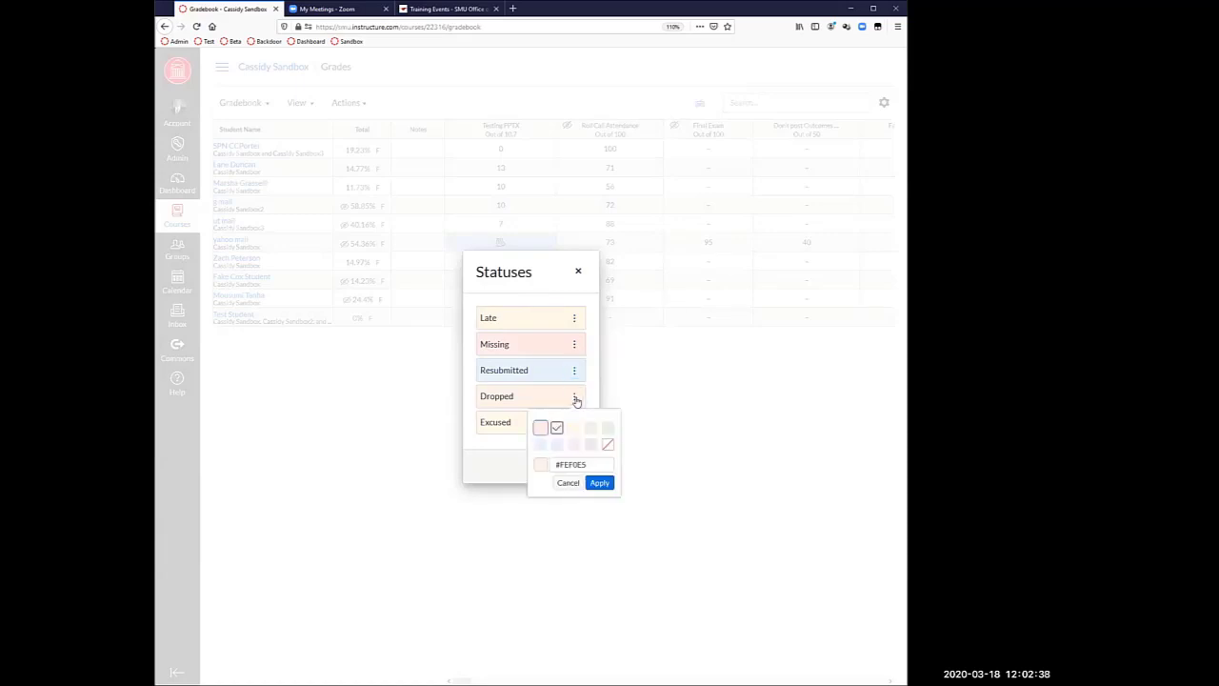
pyautogui.click(556, 444)
pyautogui.click(600, 484)
pyautogui.click(574, 422)
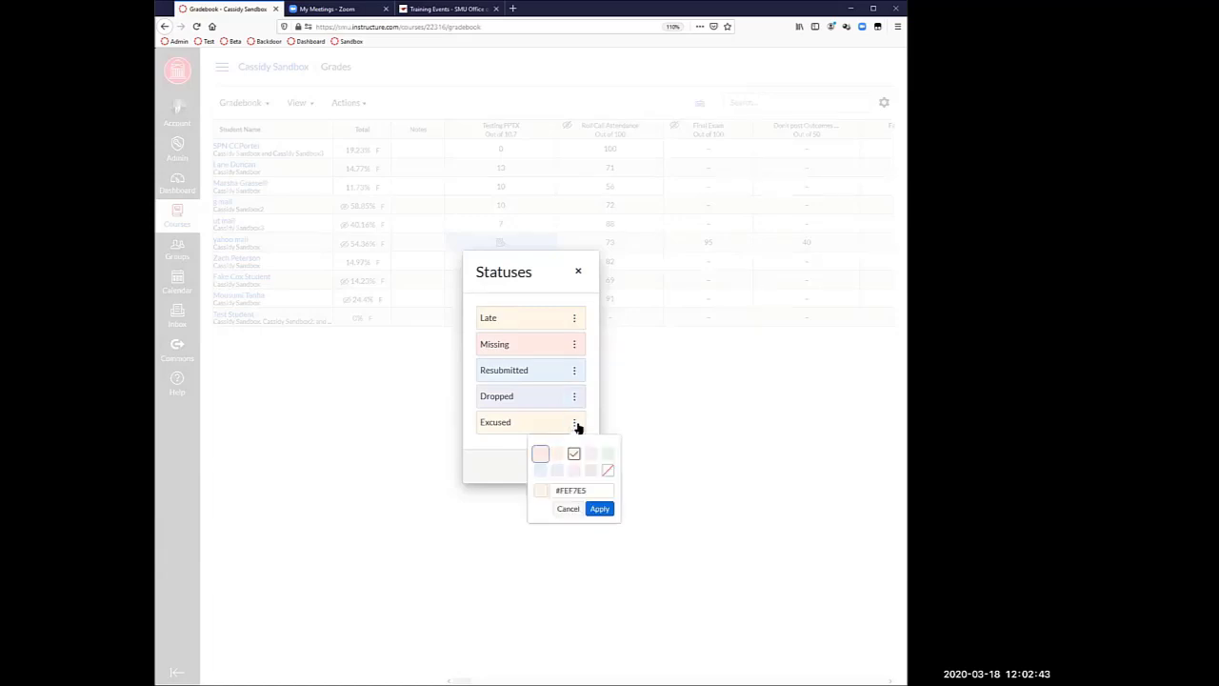
pyautogui.click(608, 455)
pyautogui.click(600, 509)
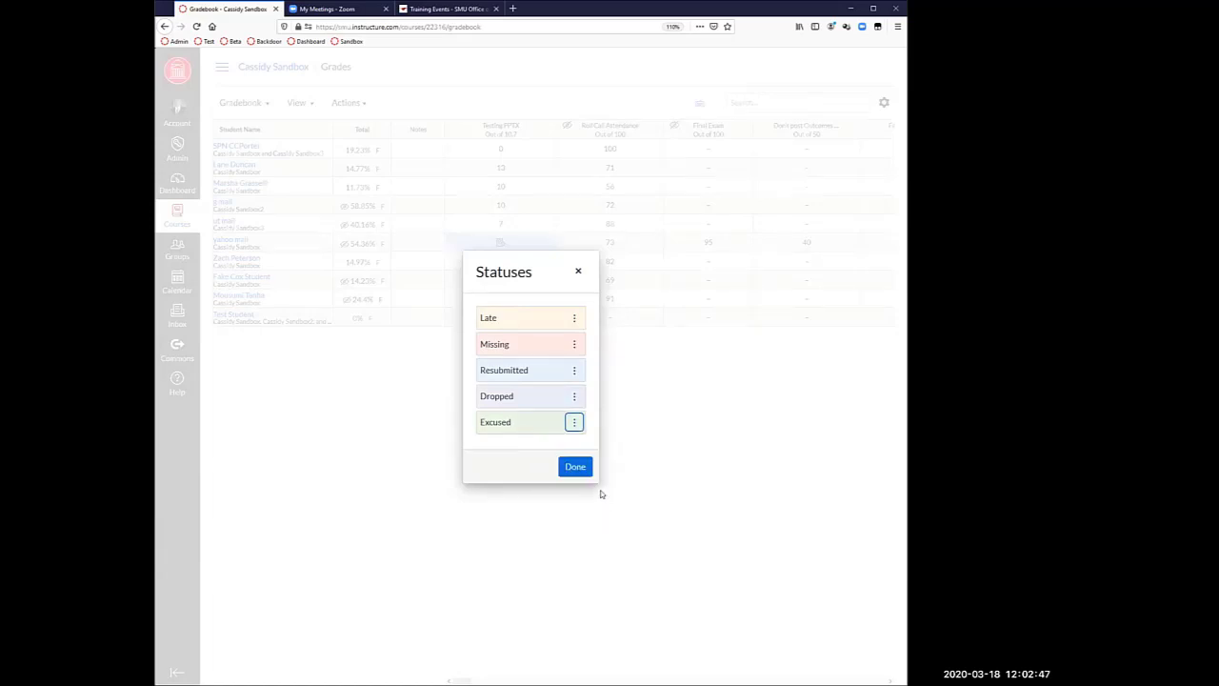
pyautogui.click(575, 466)
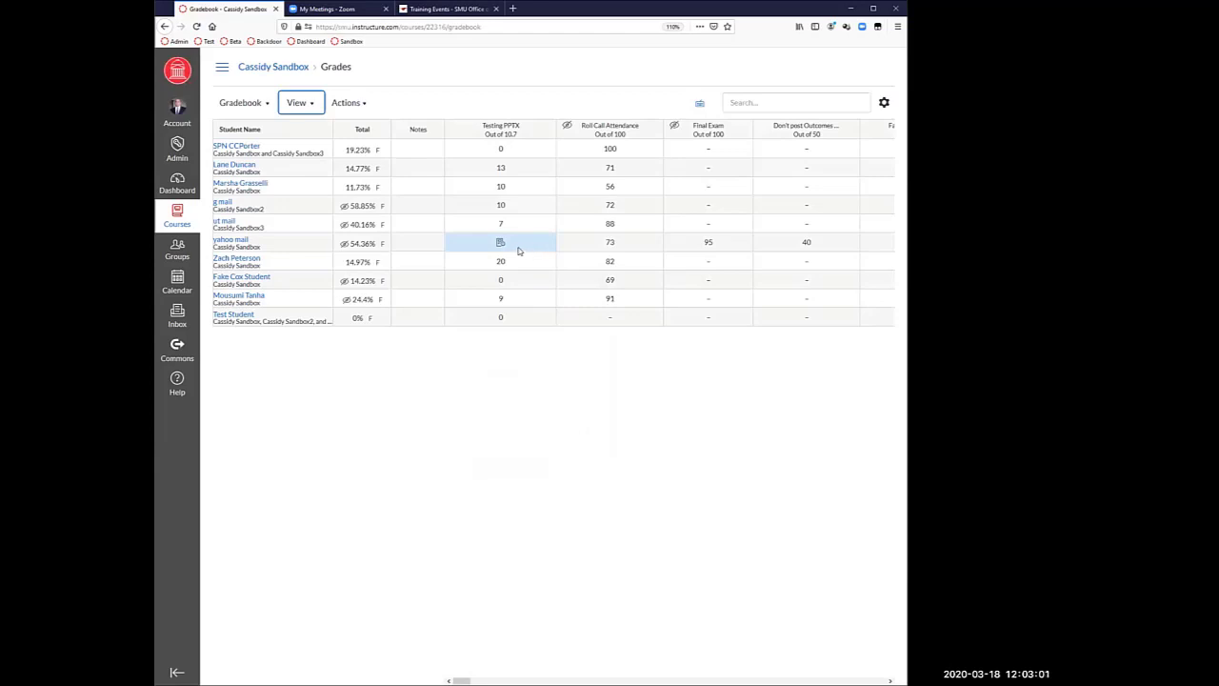
# Step: Review the Notes and Unpublished Assignments column options and the gradebook's import and export choices
pyautogui.click(309, 104)
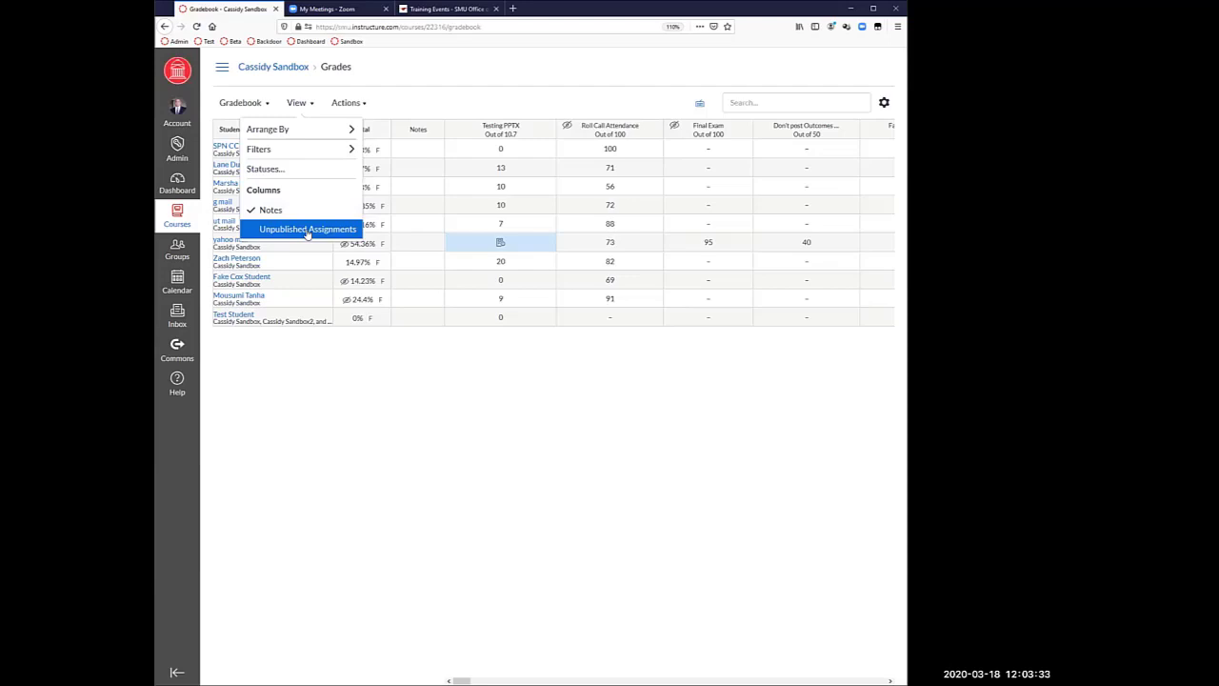
pyautogui.click(425, 92)
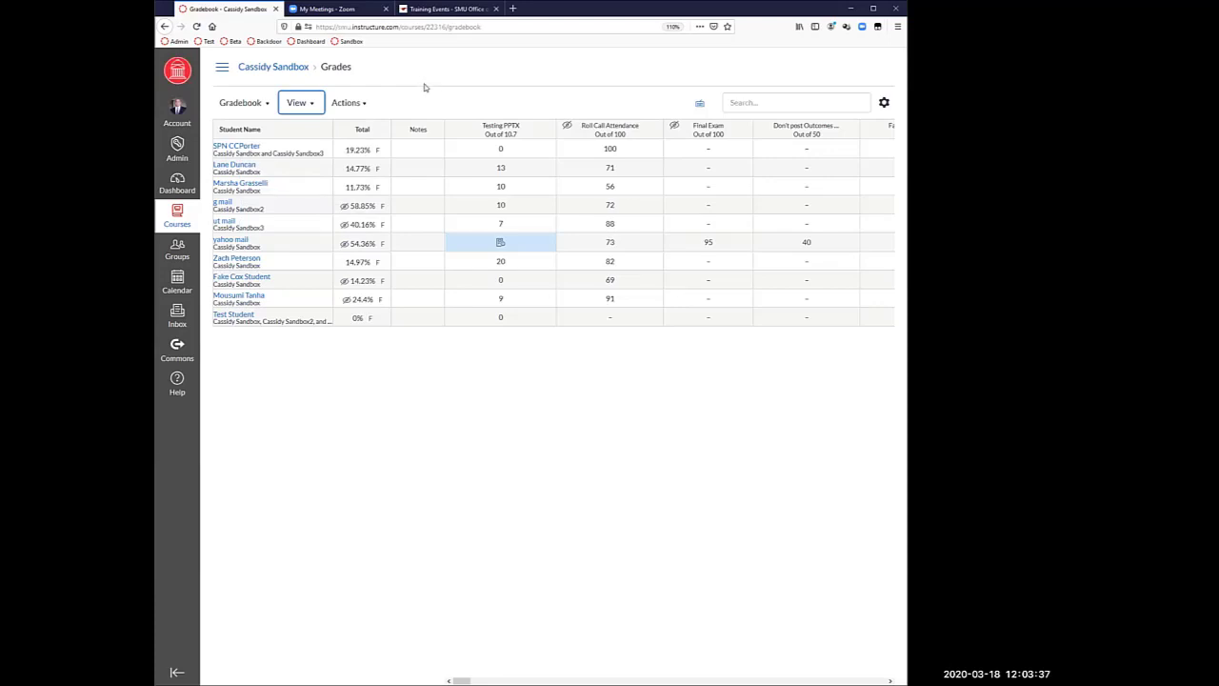
pyautogui.click(365, 110)
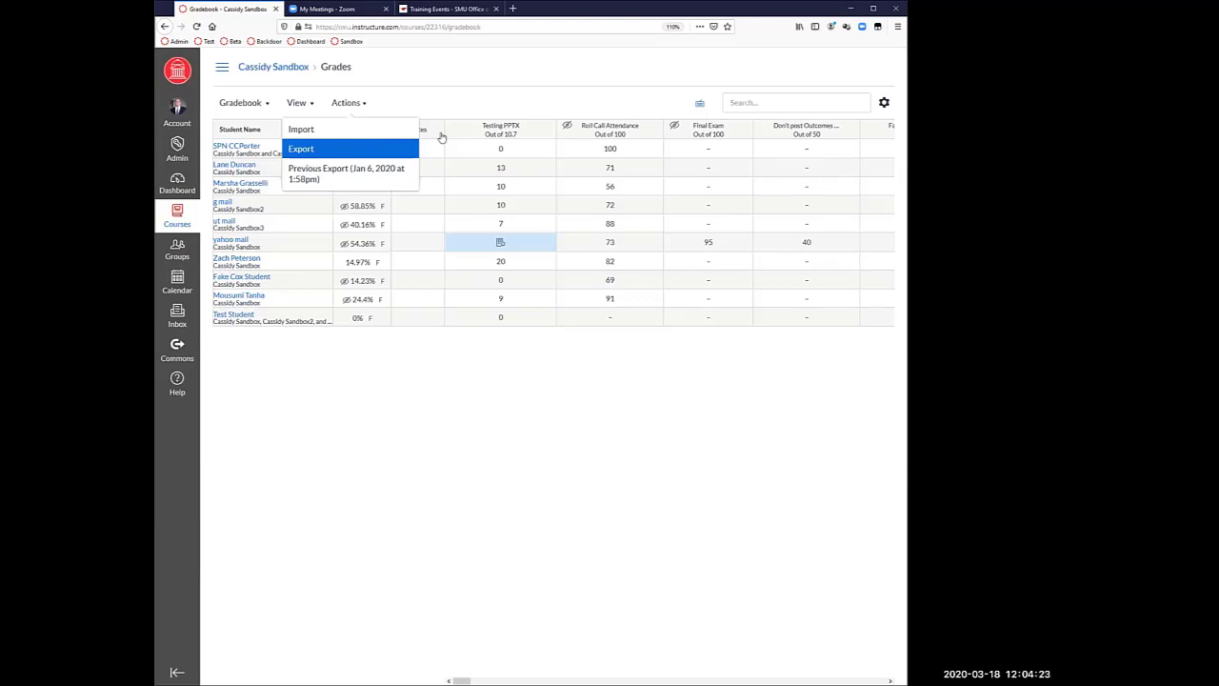
pyautogui.press('Escape')
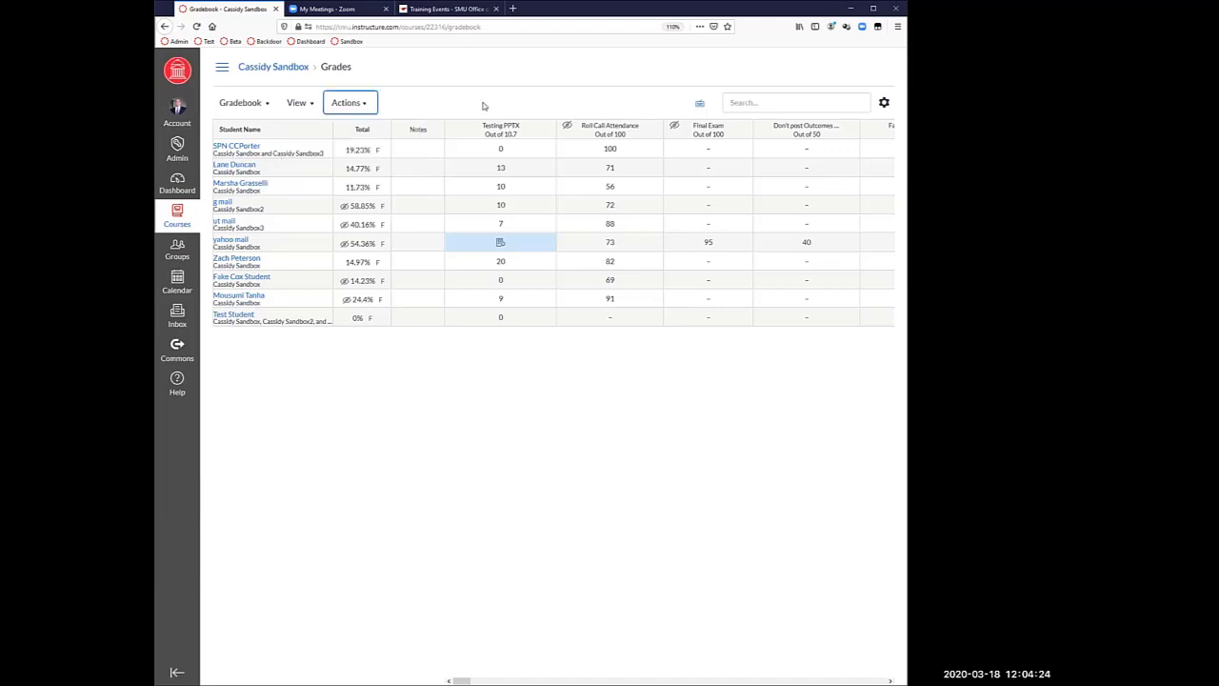
# Step: Open the gradebook settings and examine the late policy's grade percentage for missing submissions
pyautogui.click(884, 103)
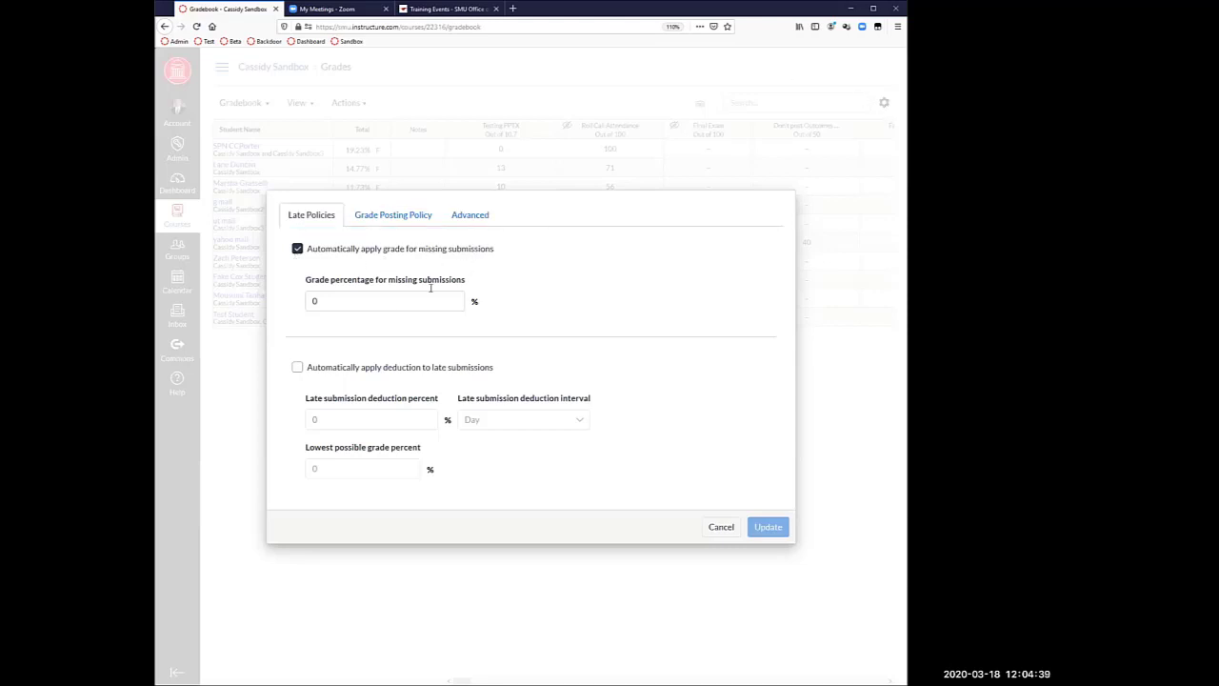
pyautogui.click(403, 304)
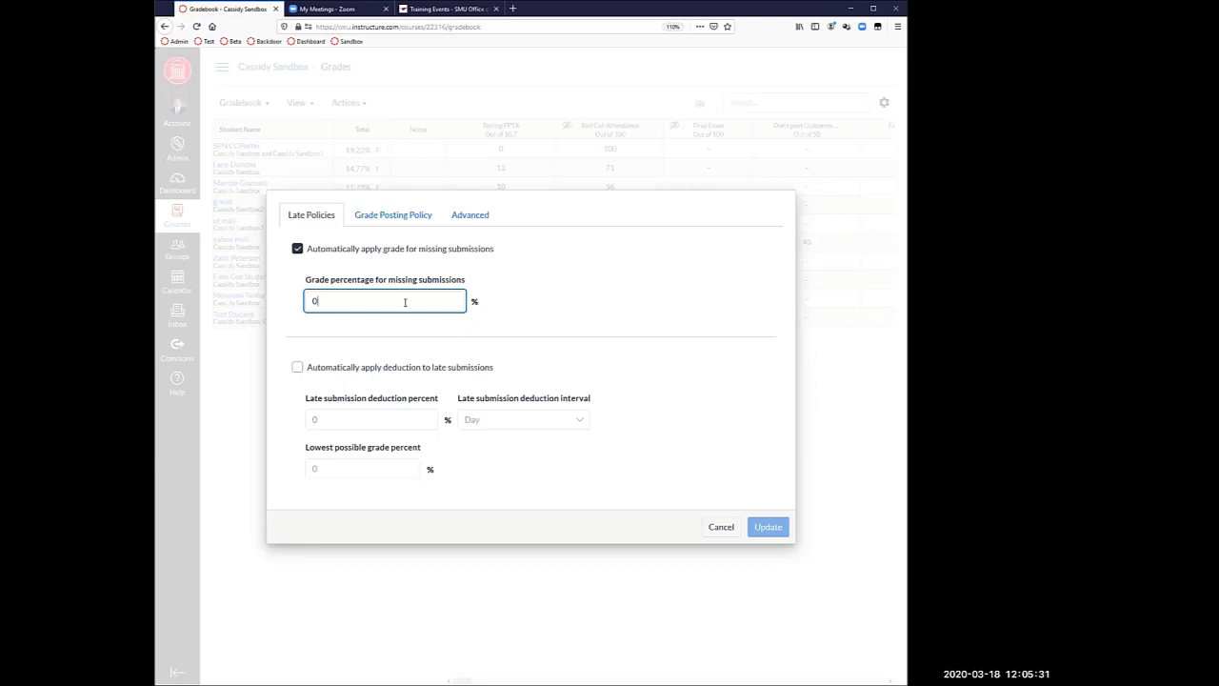
pyautogui.click(493, 284)
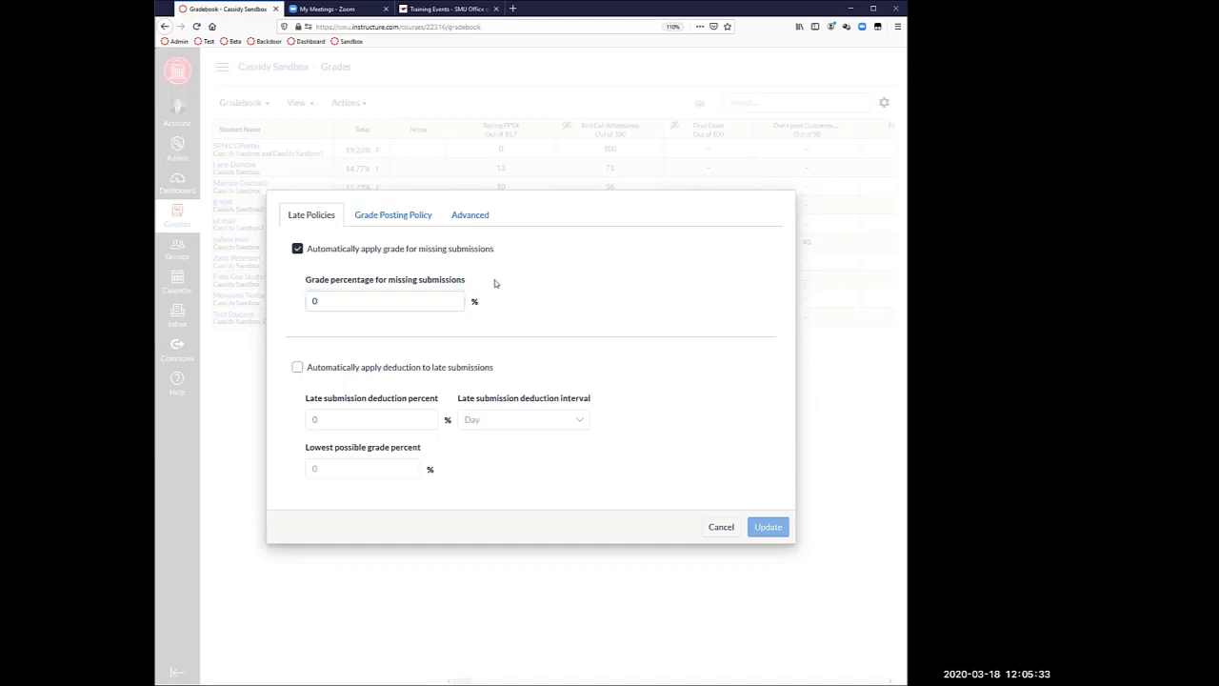
# Step: Try an automatic late-submission deduction of 5% per day and inspect the lowest possible grade, and switch the deduction off again
pyautogui.click(297, 369)
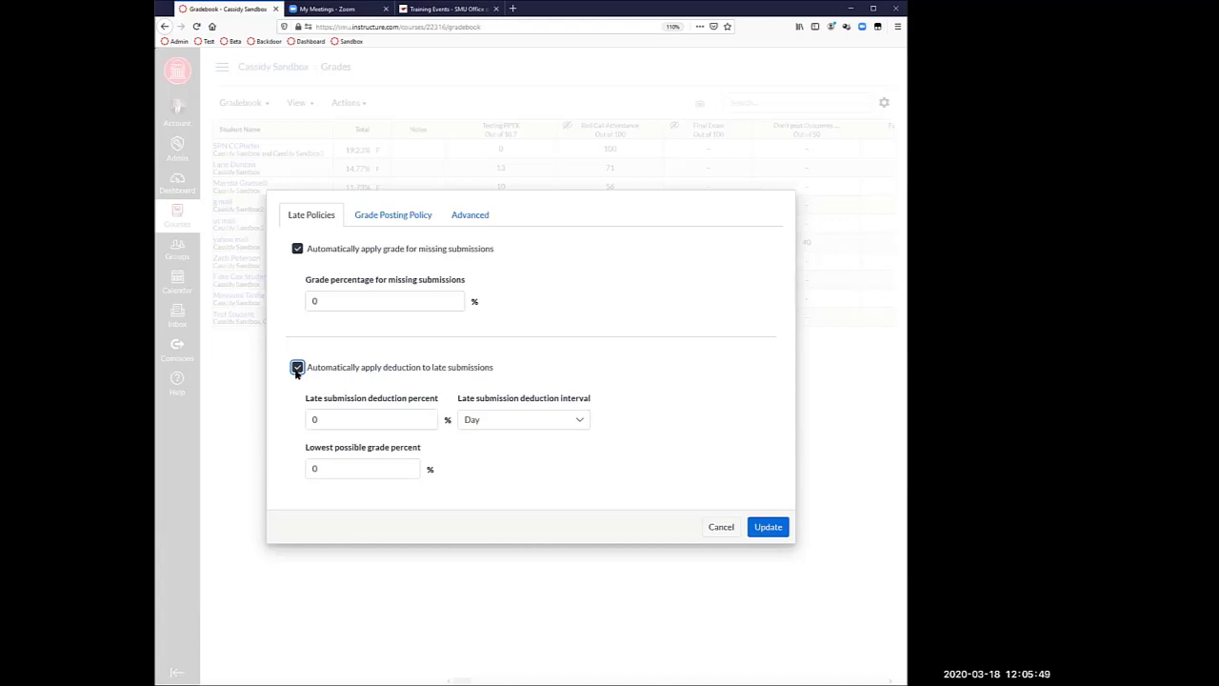
pyautogui.click(493, 423)
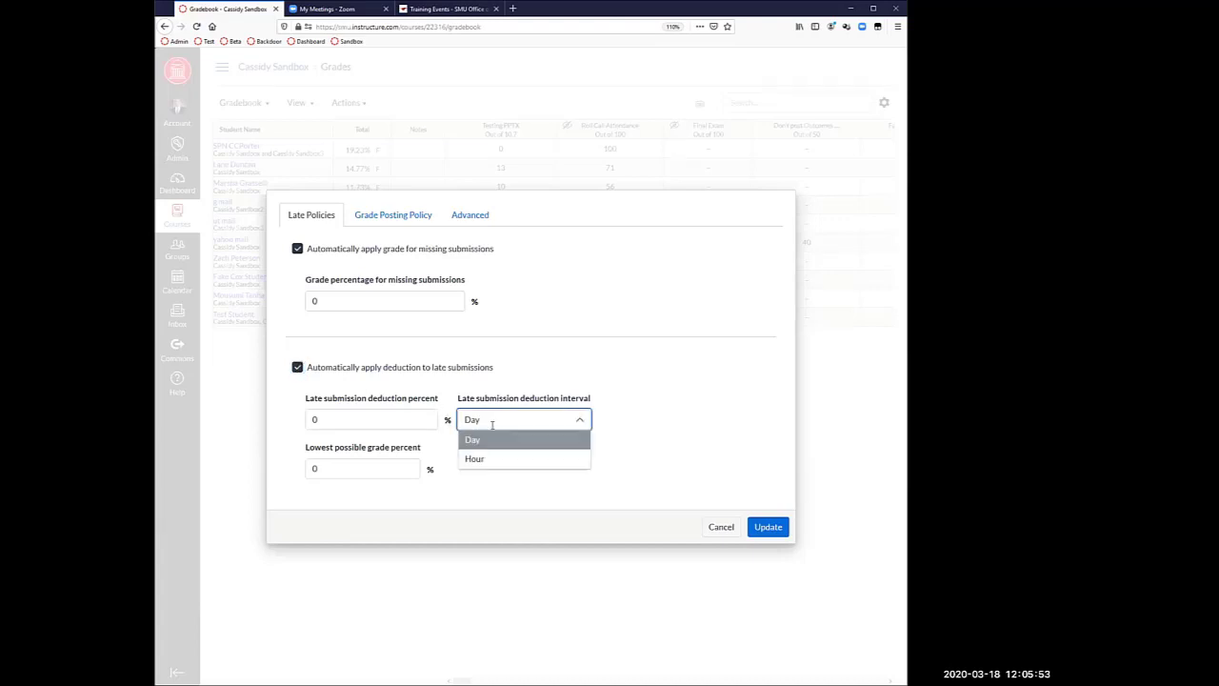
pyautogui.click(525, 374)
pyautogui.moveTo(322, 422); pyautogui.dragTo(283, 426)
pyautogui.write('5')
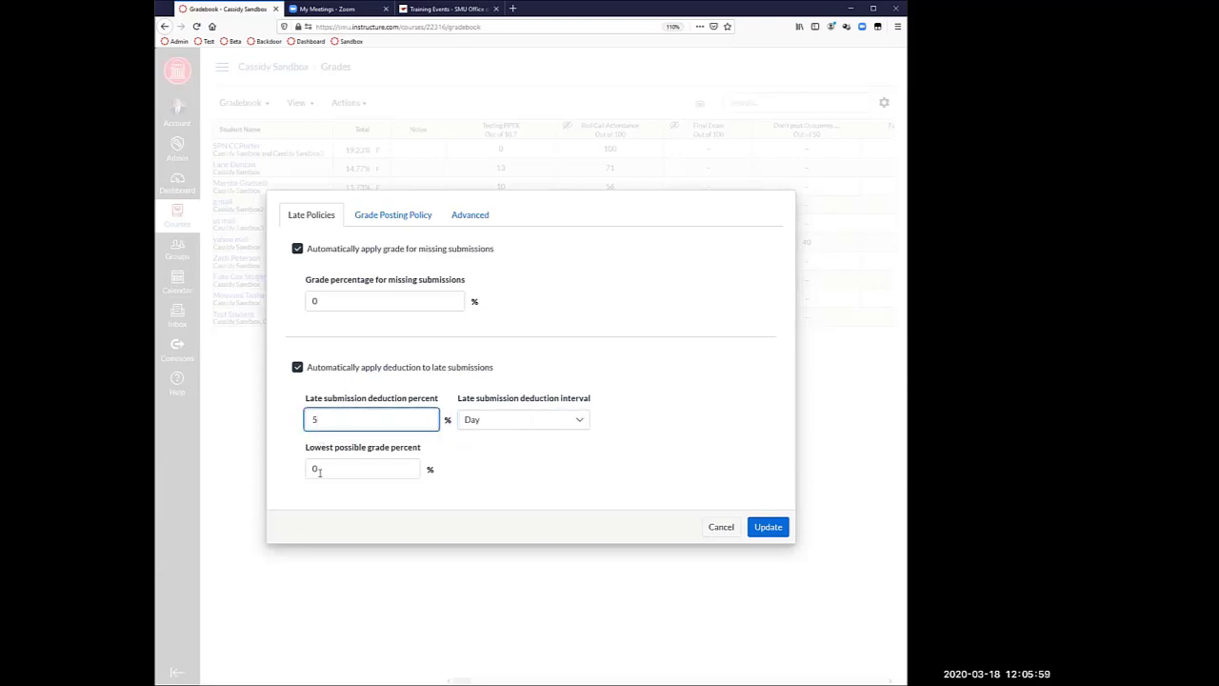
pyautogui.moveTo(325, 469); pyautogui.dragTo(266, 469)
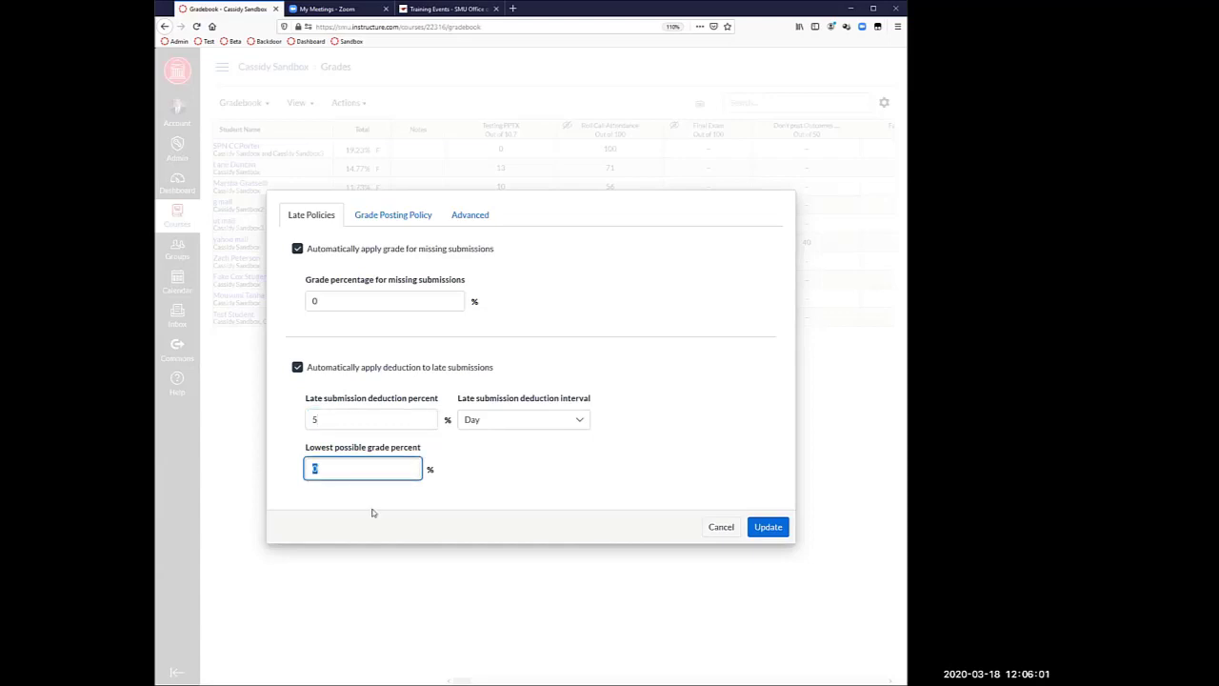
pyautogui.click(493, 486)
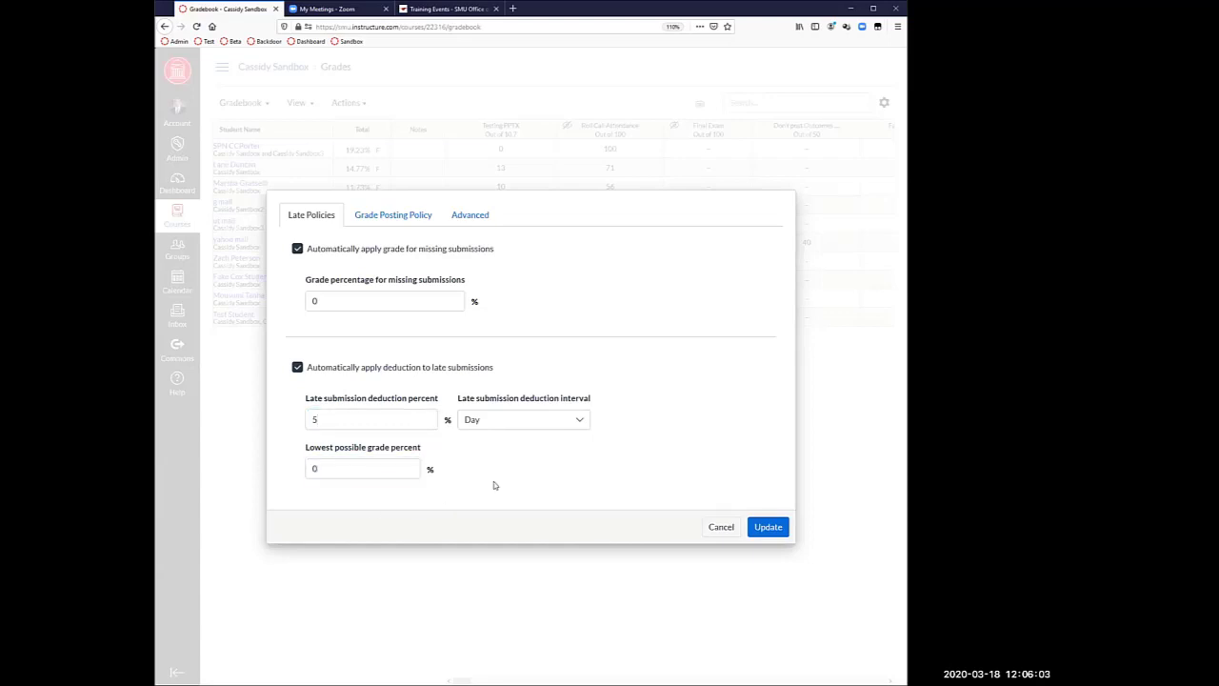
pyautogui.click(297, 369)
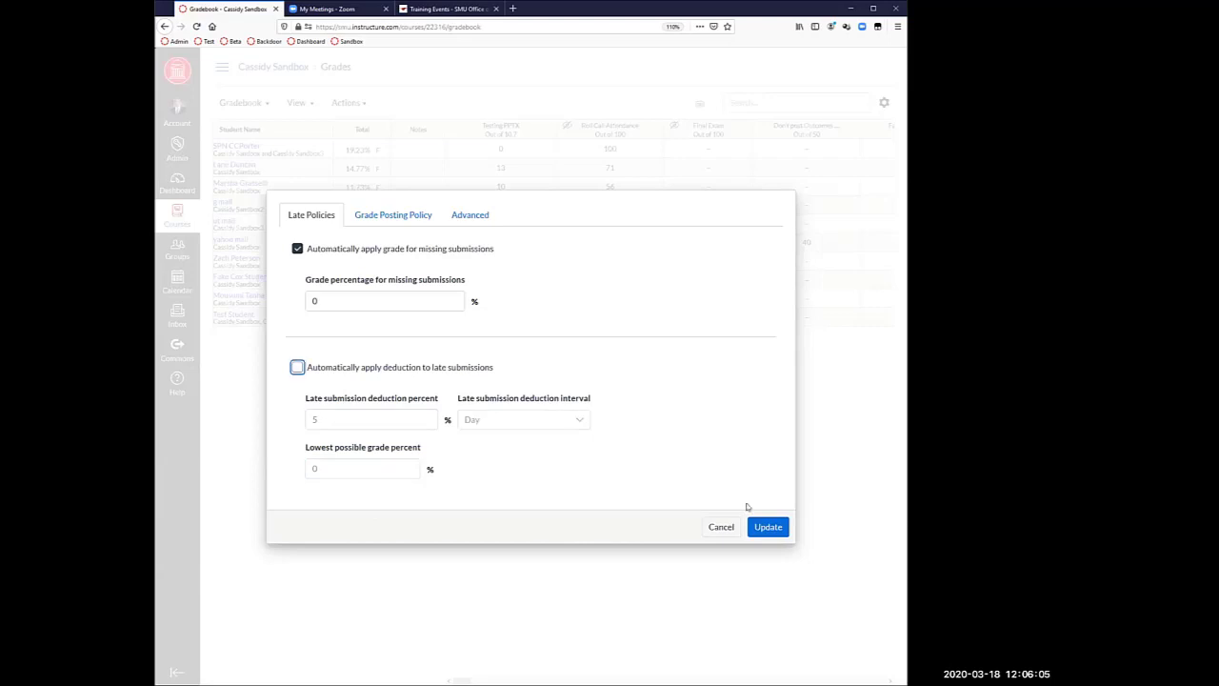
# Step: Review the grade posting policy and the final grade override setting, and save the gradebook settings
pyautogui.click(399, 224)
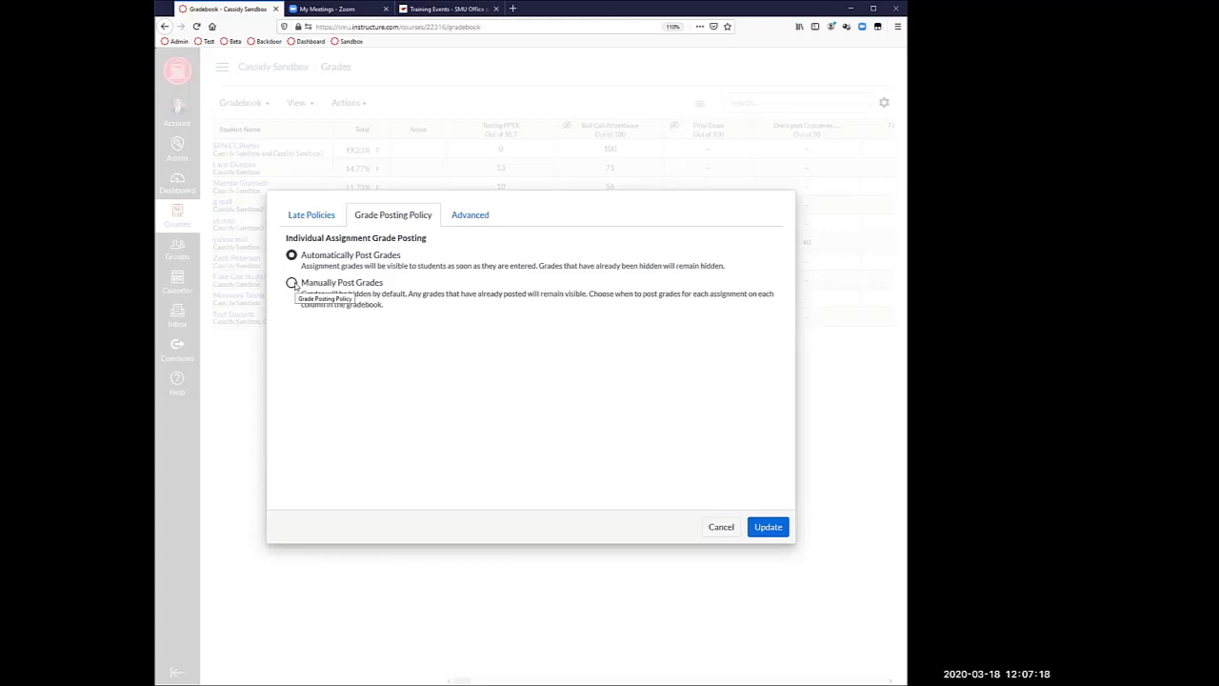
pyautogui.click(481, 218)
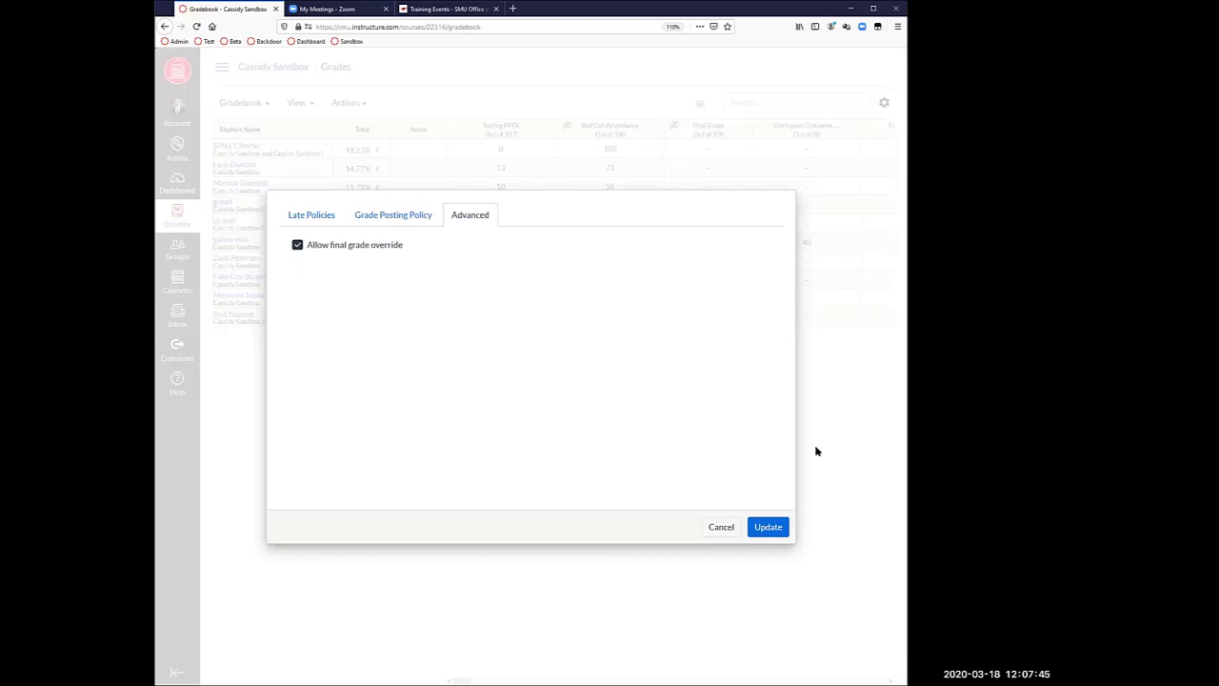
pyautogui.click(315, 219)
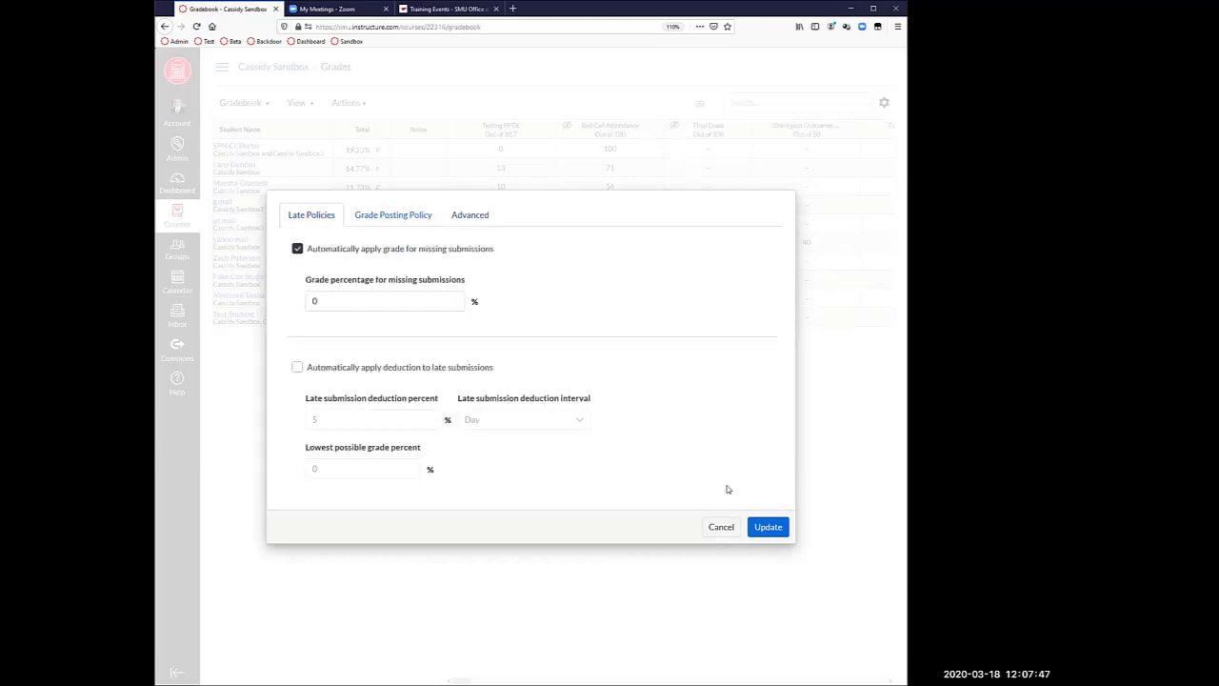
pyautogui.click(768, 527)
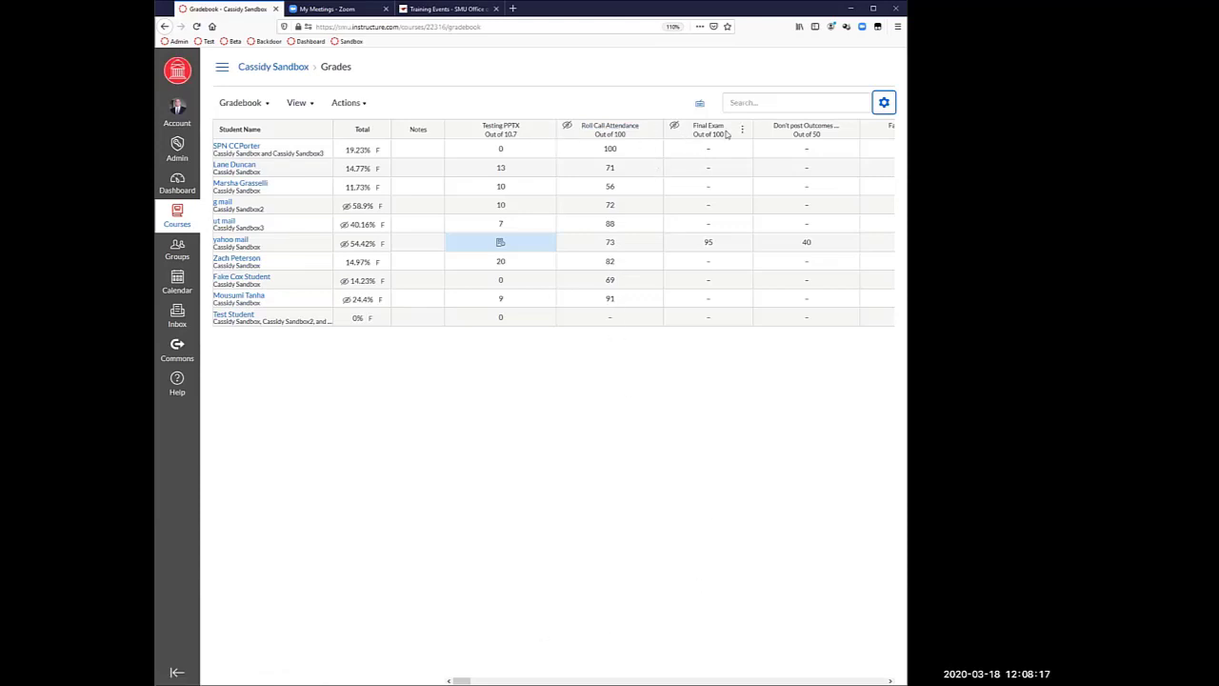
# Step: Examine the Final Exam column's options, including the one for posting grades, and close them
pyautogui.click(742, 131)
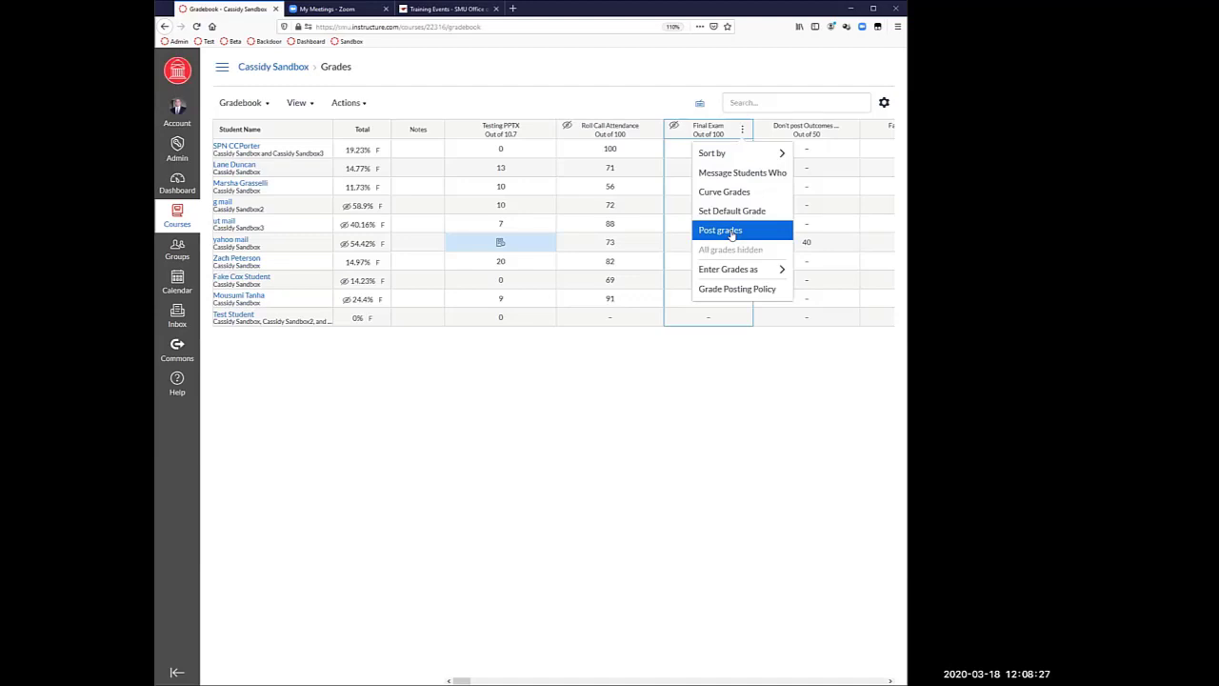
pyautogui.click(651, 443)
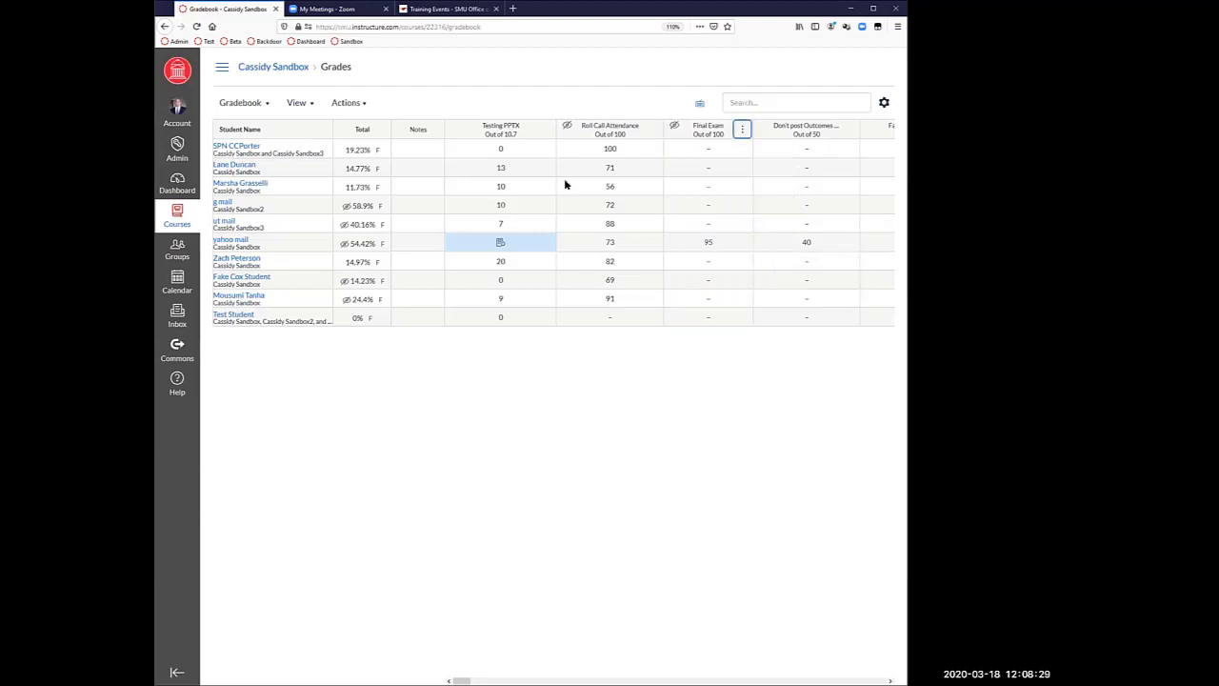
# Step: Review the recipient criteria for messaging students about Testing PPTX, trying "Haven't been graded" and "Scored less than", and close without sending
pyautogui.click(546, 131)
pyautogui.moveTo(556, 154)
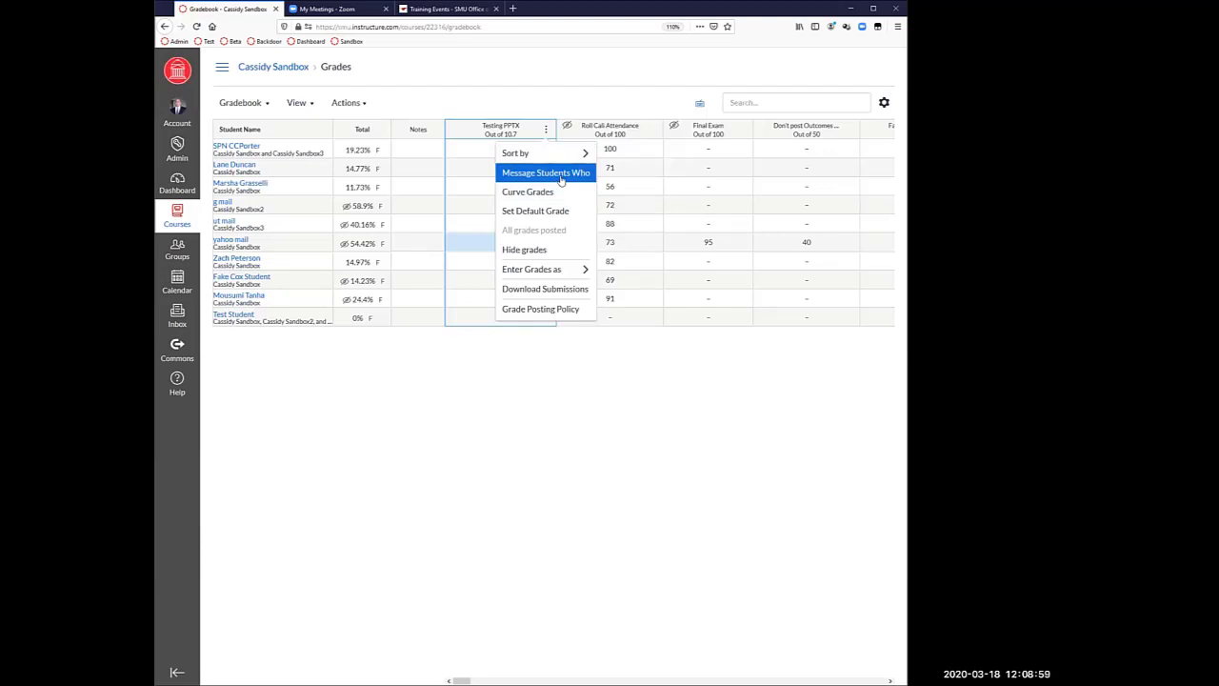
pyautogui.click(561, 180)
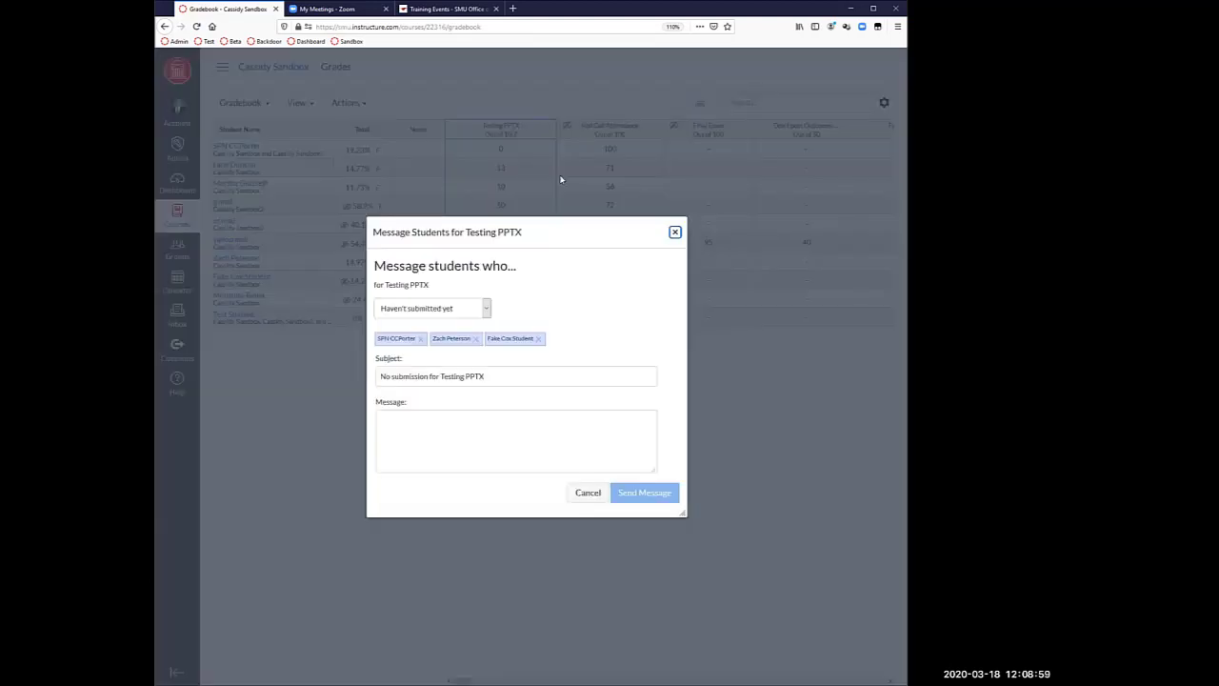
pyautogui.click(488, 305)
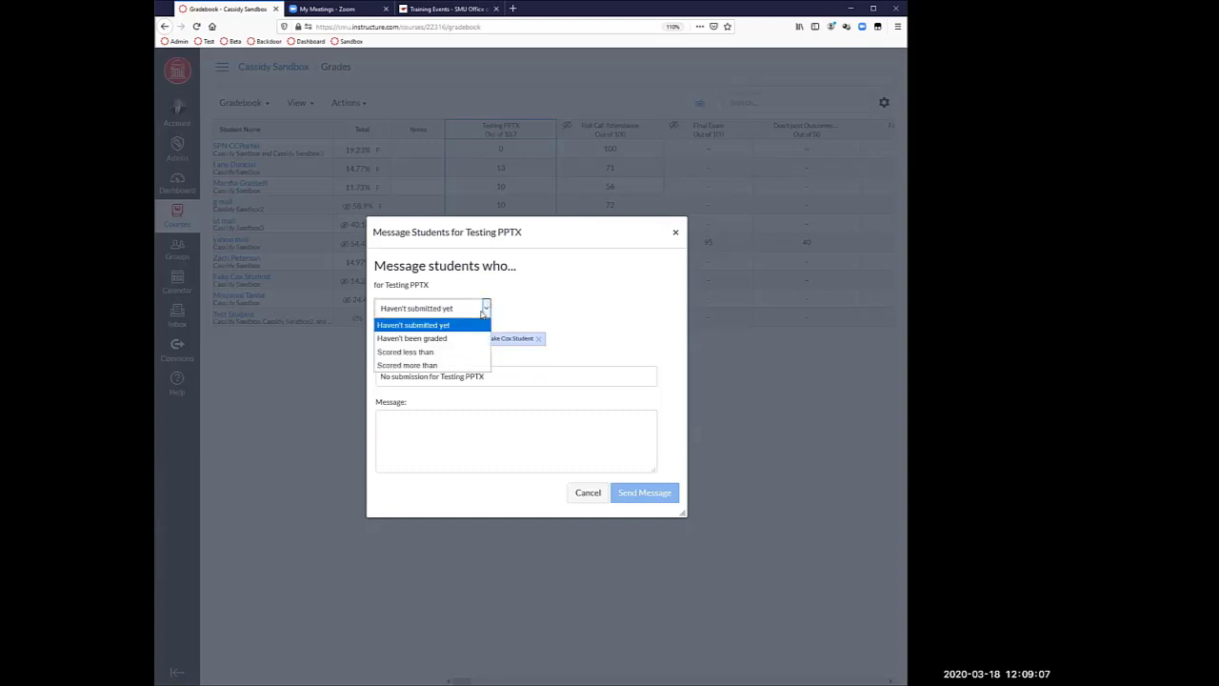
pyautogui.click(453, 340)
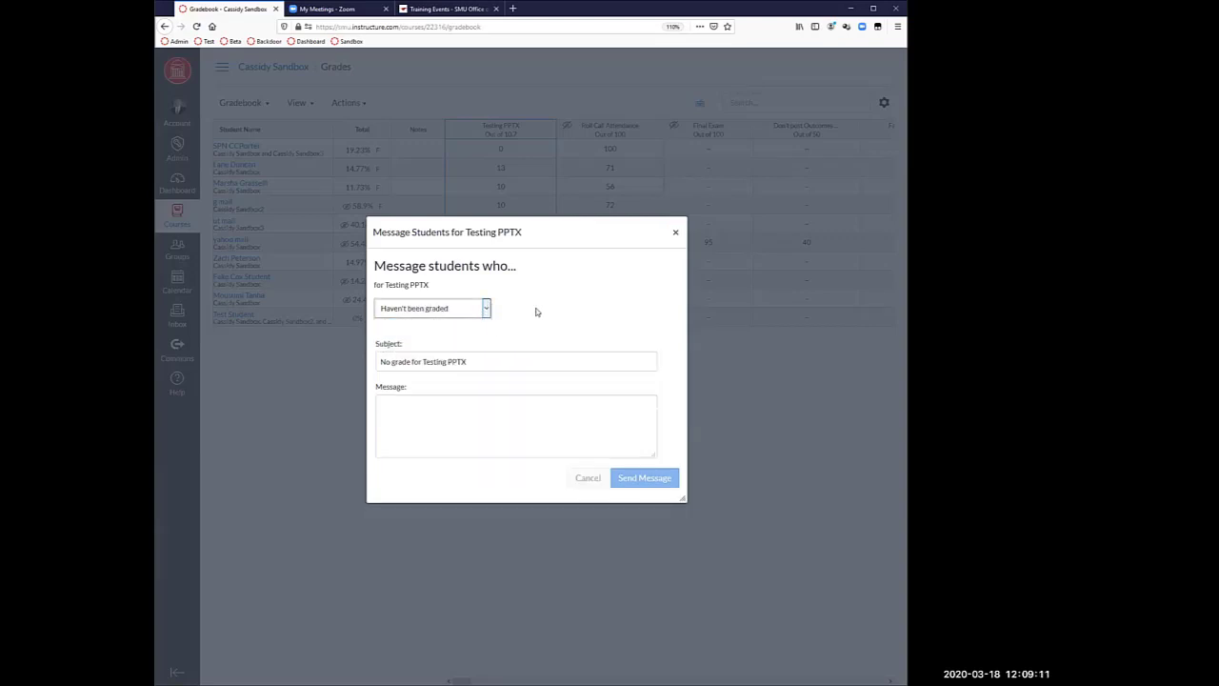
pyautogui.click(466, 313)
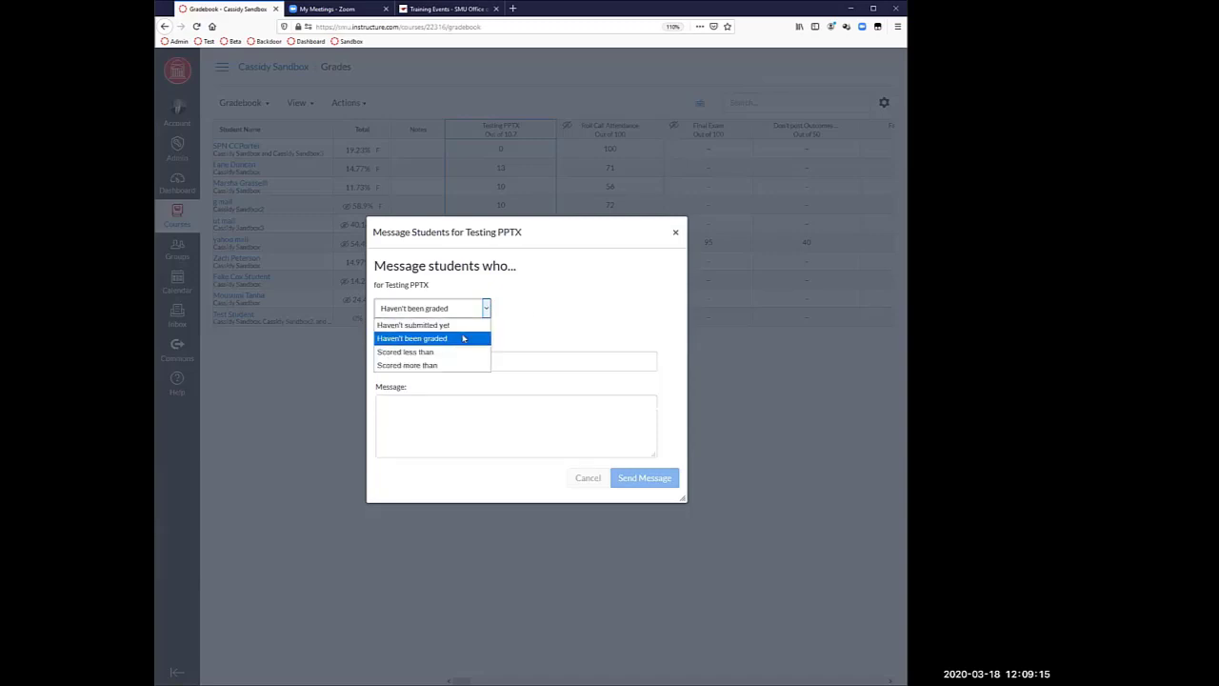
pyautogui.click(458, 352)
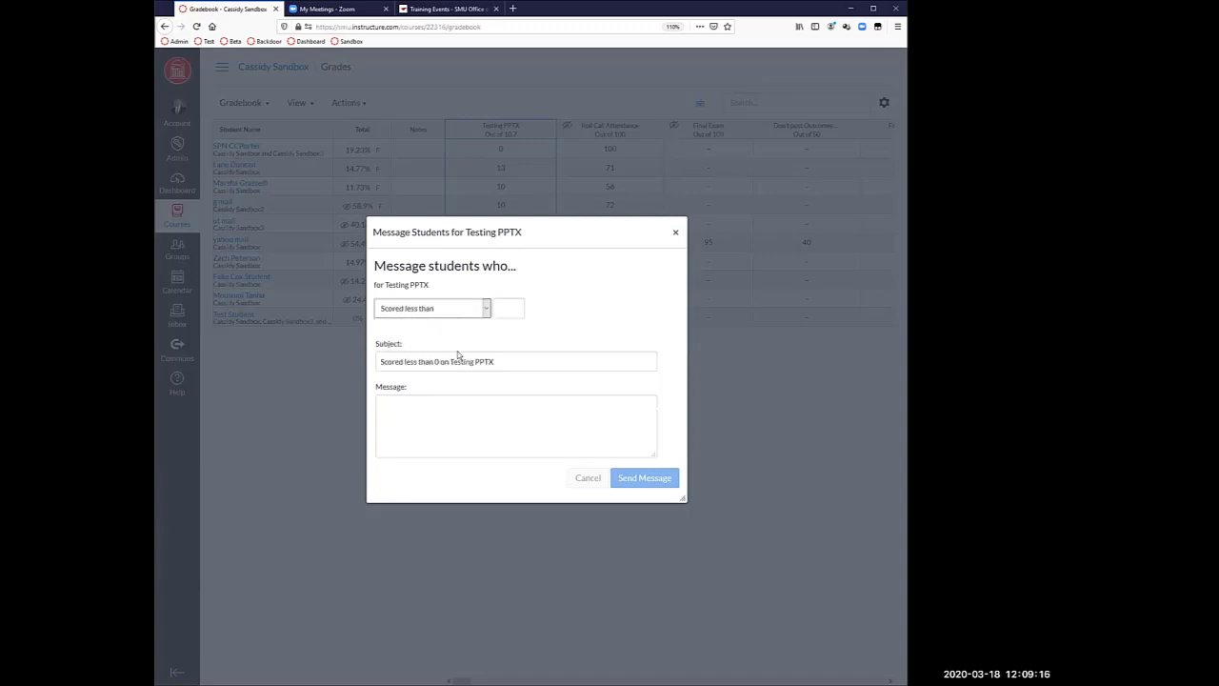
pyautogui.click(674, 232)
# Step: Examine the sort choices in the Testing PPTX column's options and close them
pyautogui.click(546, 128)
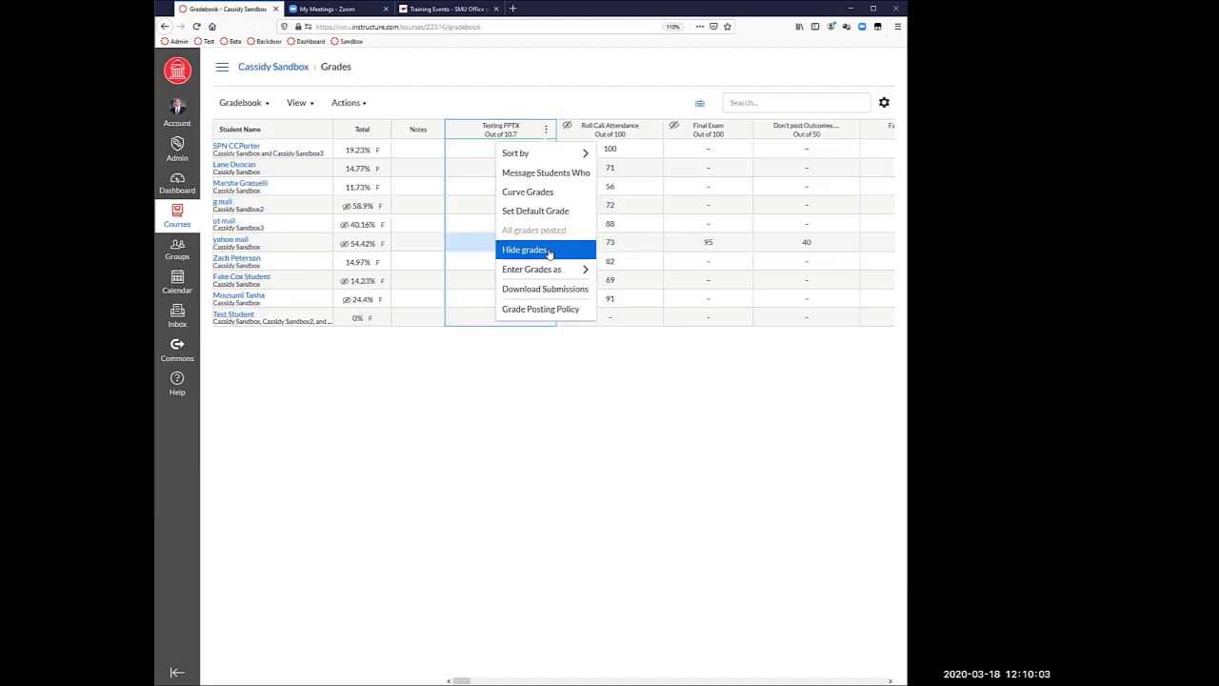
pyautogui.moveTo(562, 152)
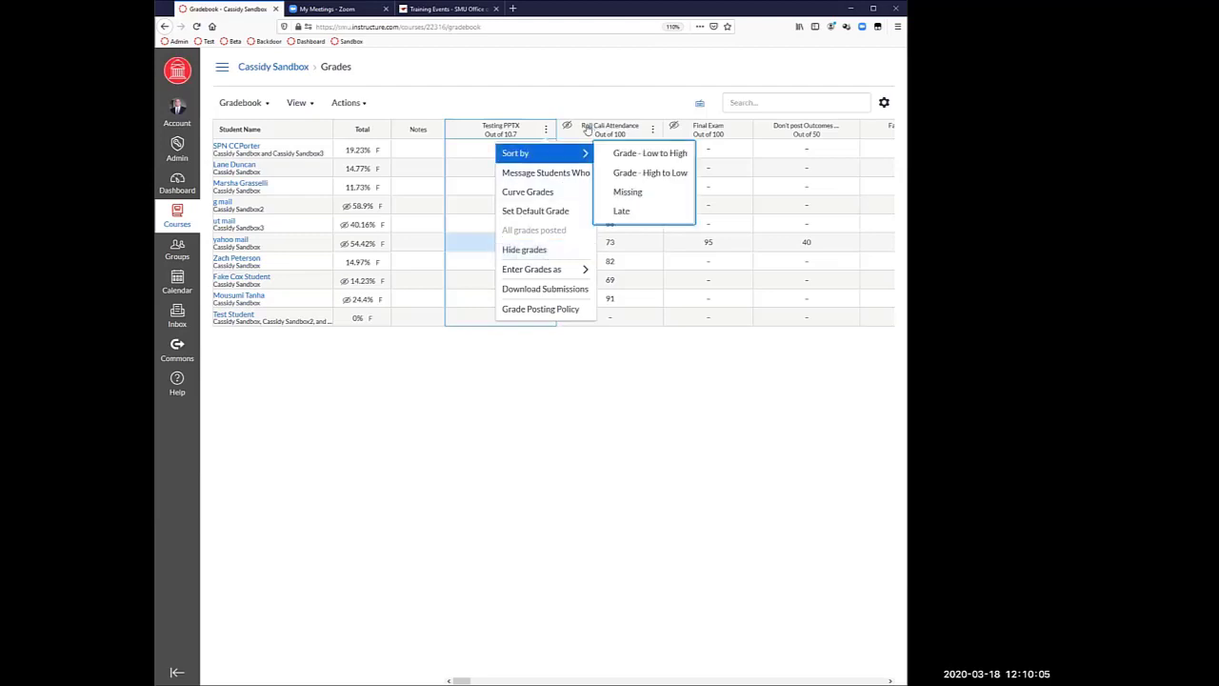
pyautogui.click(571, 91)
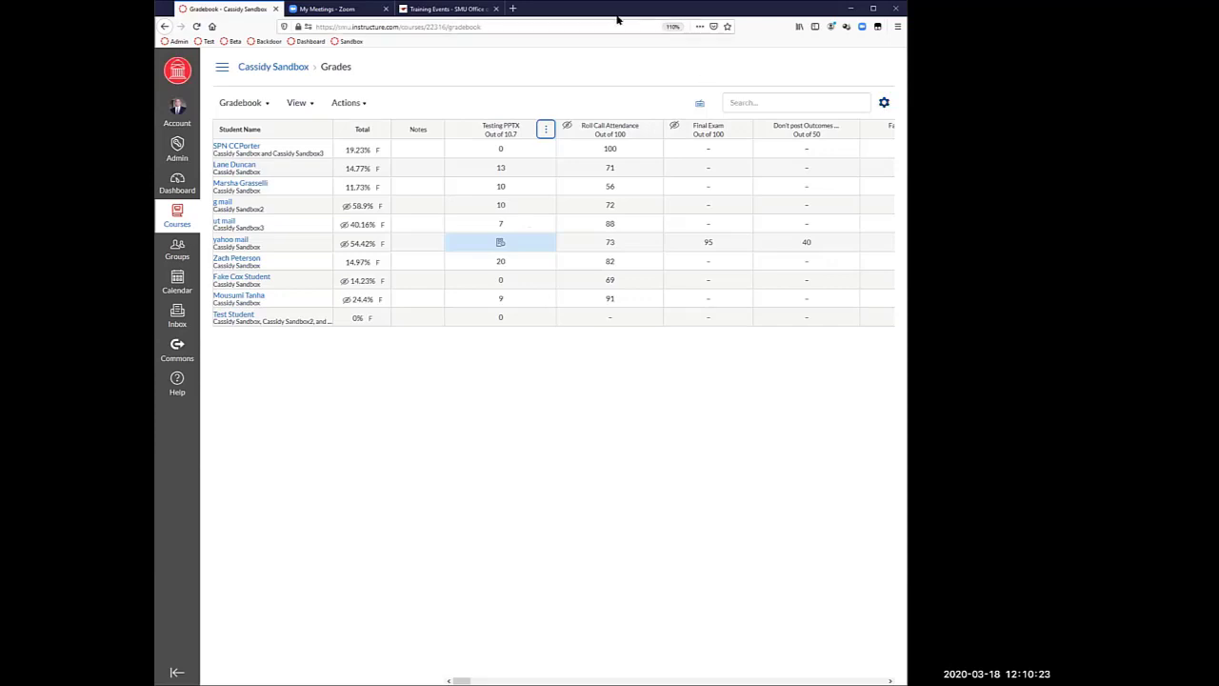
# Step: Review the Testing PPTX column's grade posting policy, close it without changes, and glance over the column's options again
pyautogui.click(544, 131)
pyautogui.moveTo(541, 270)
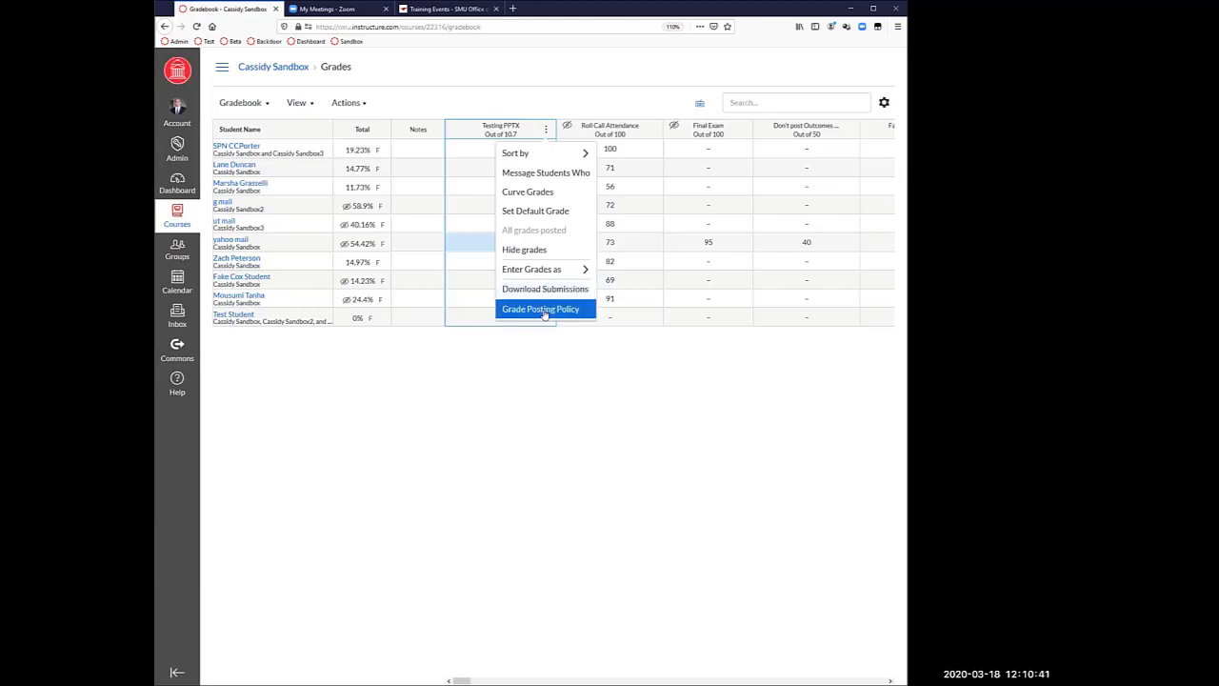
pyautogui.click(542, 311)
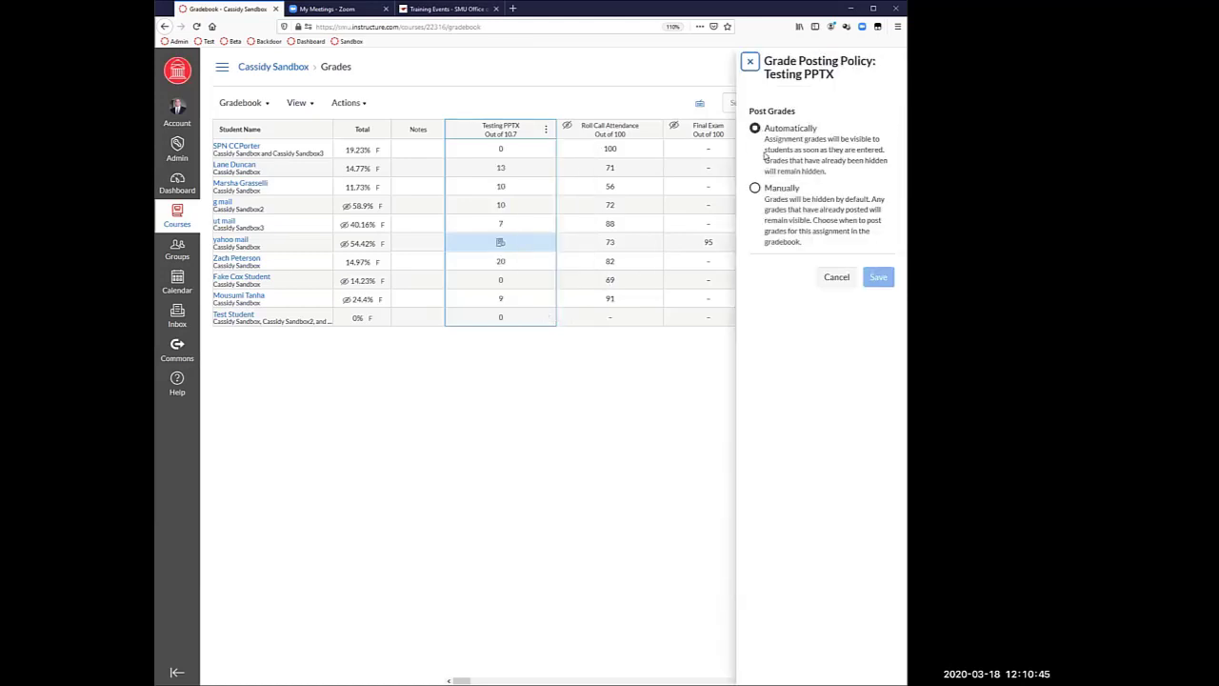
pyautogui.click(751, 63)
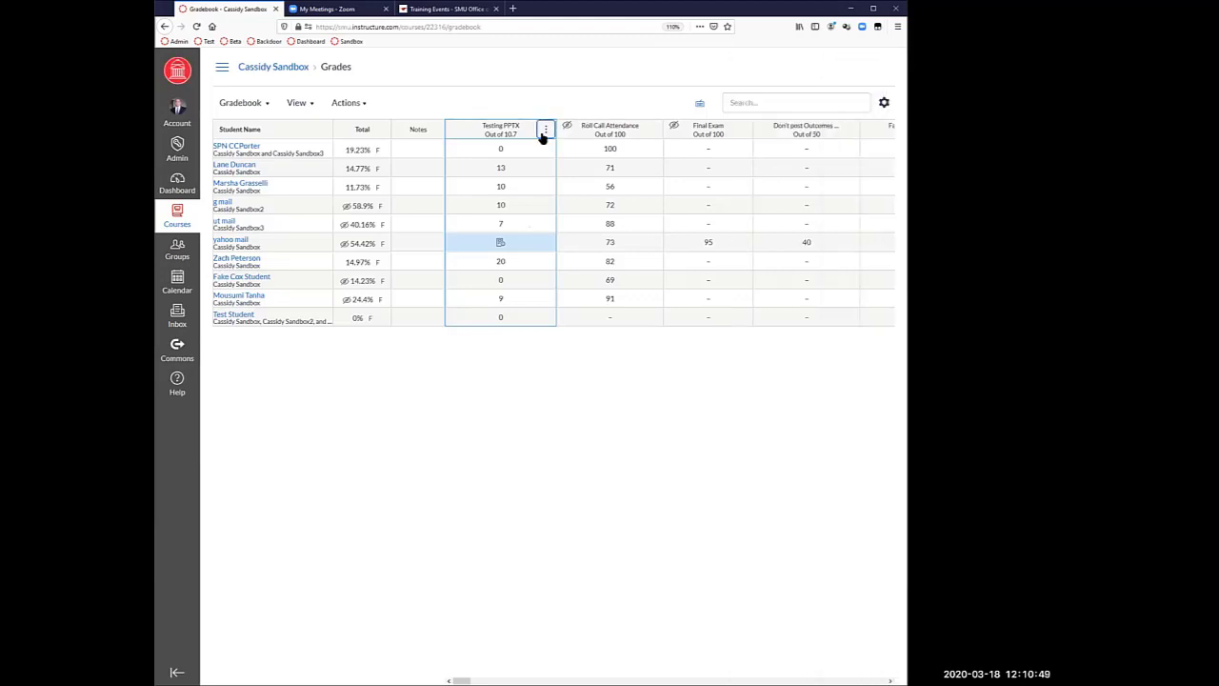
pyautogui.click(545, 131)
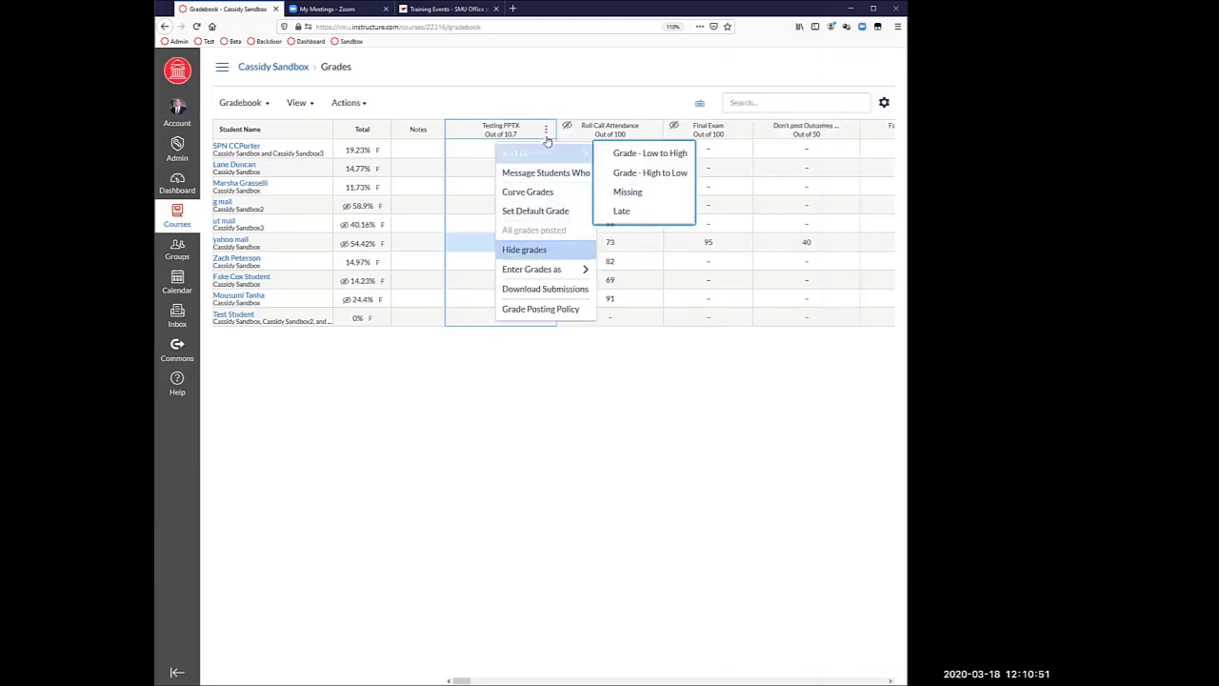
pyautogui.click(560, 88)
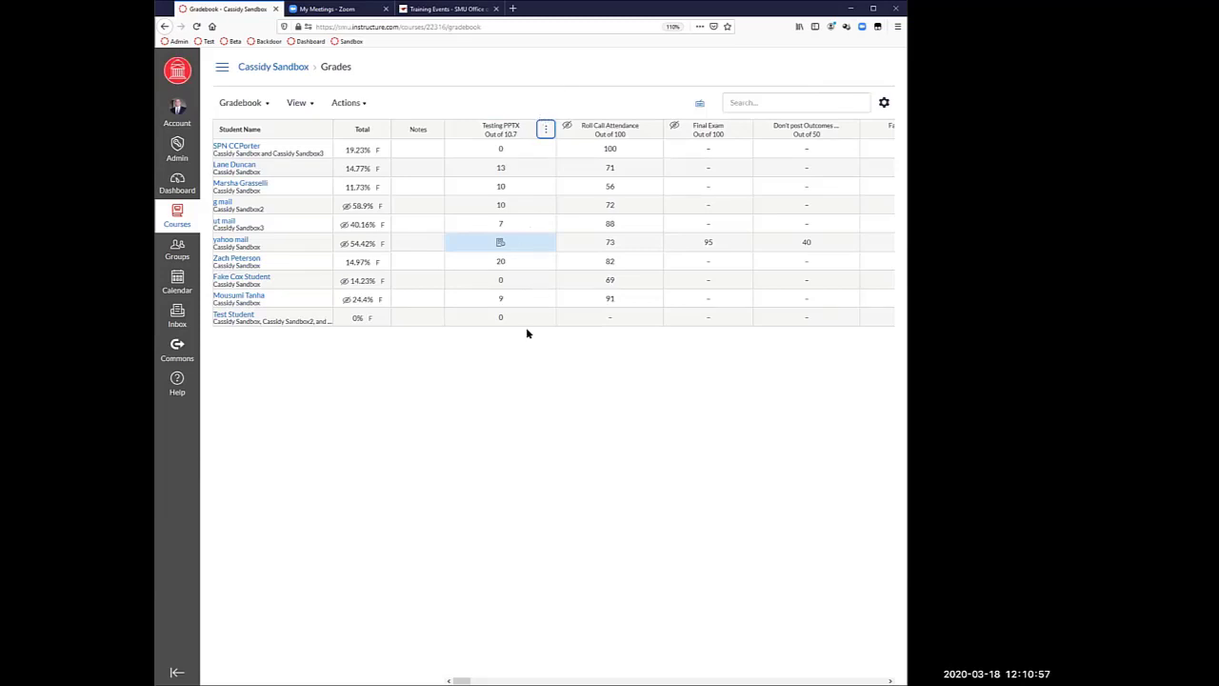
# Step: View the Testing PPTX grade details, statuses and comments for several consecutive students, starting with the third, and close the details
pyautogui.click(506, 151)
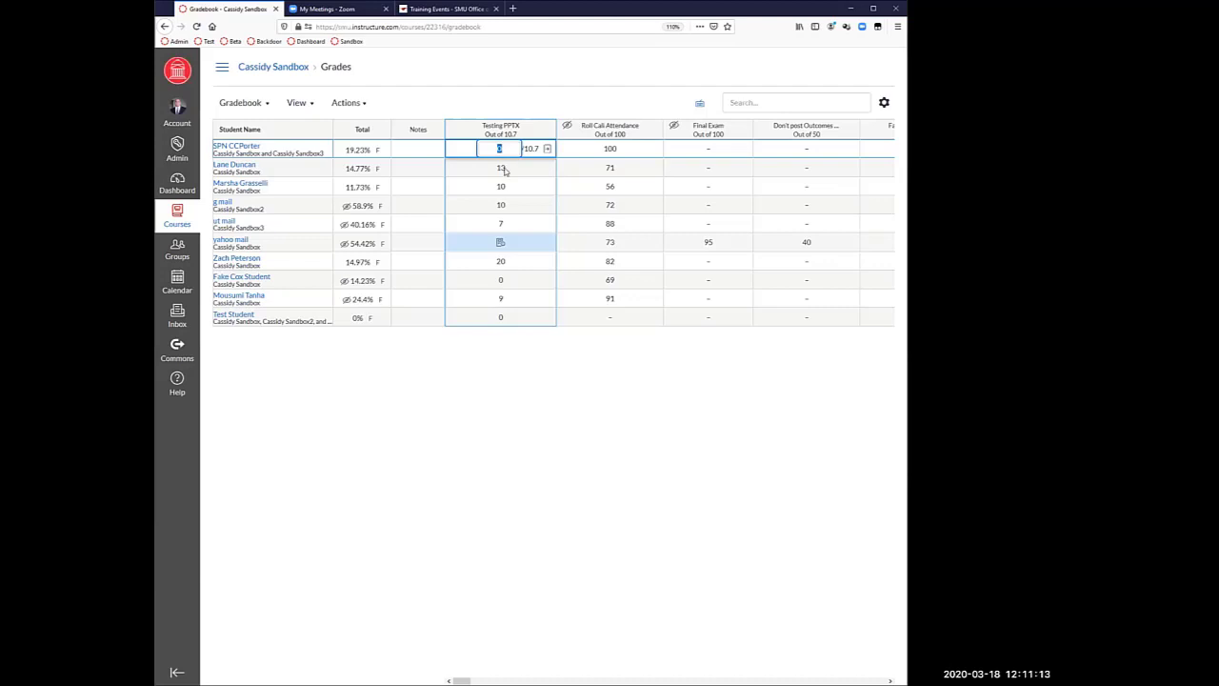
pyautogui.click(505, 169)
pyautogui.click(503, 187)
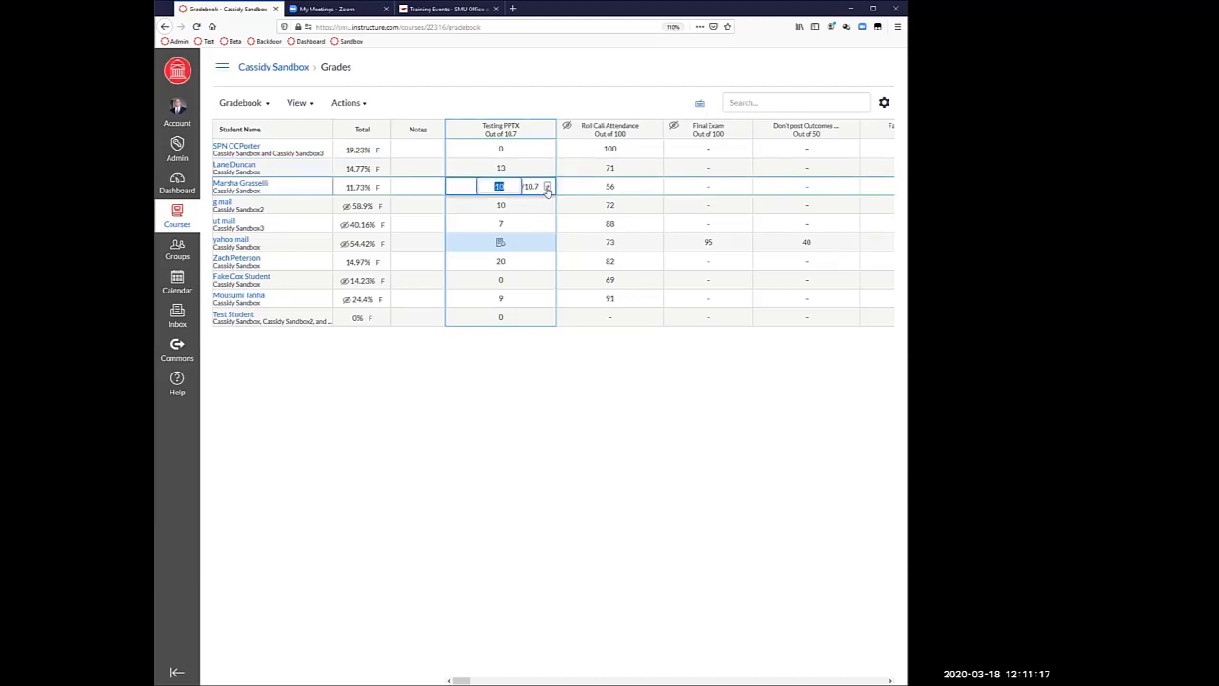
pyautogui.click(548, 187)
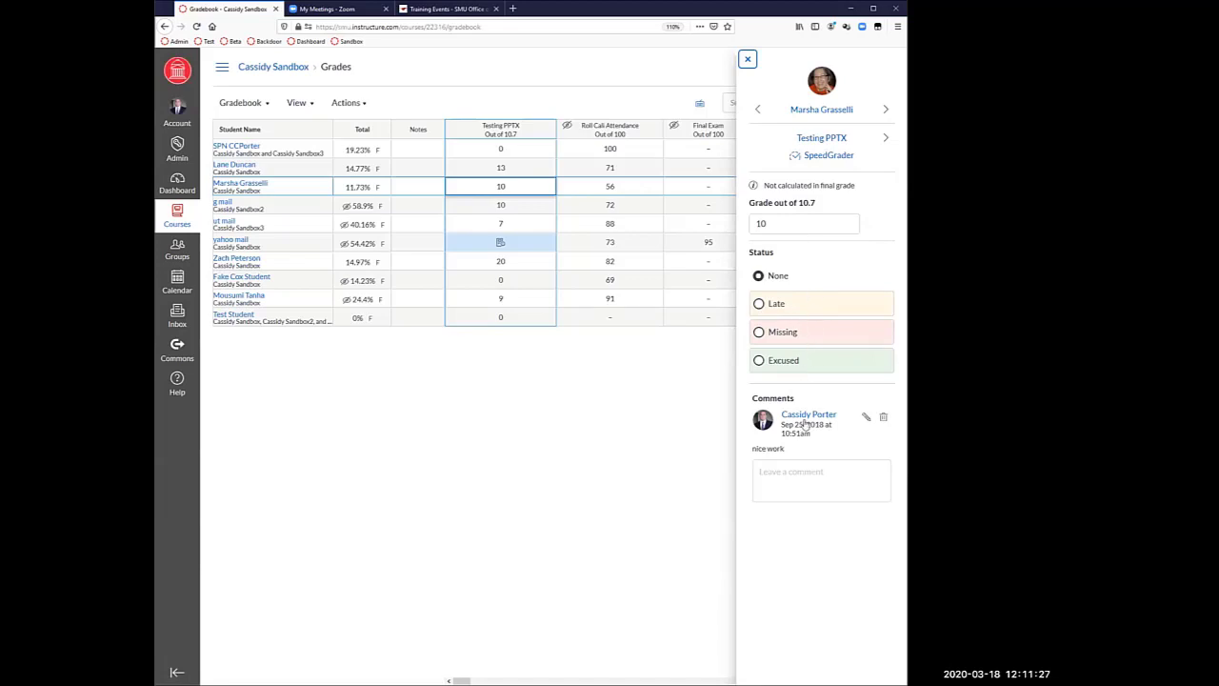
pyautogui.click(886, 109)
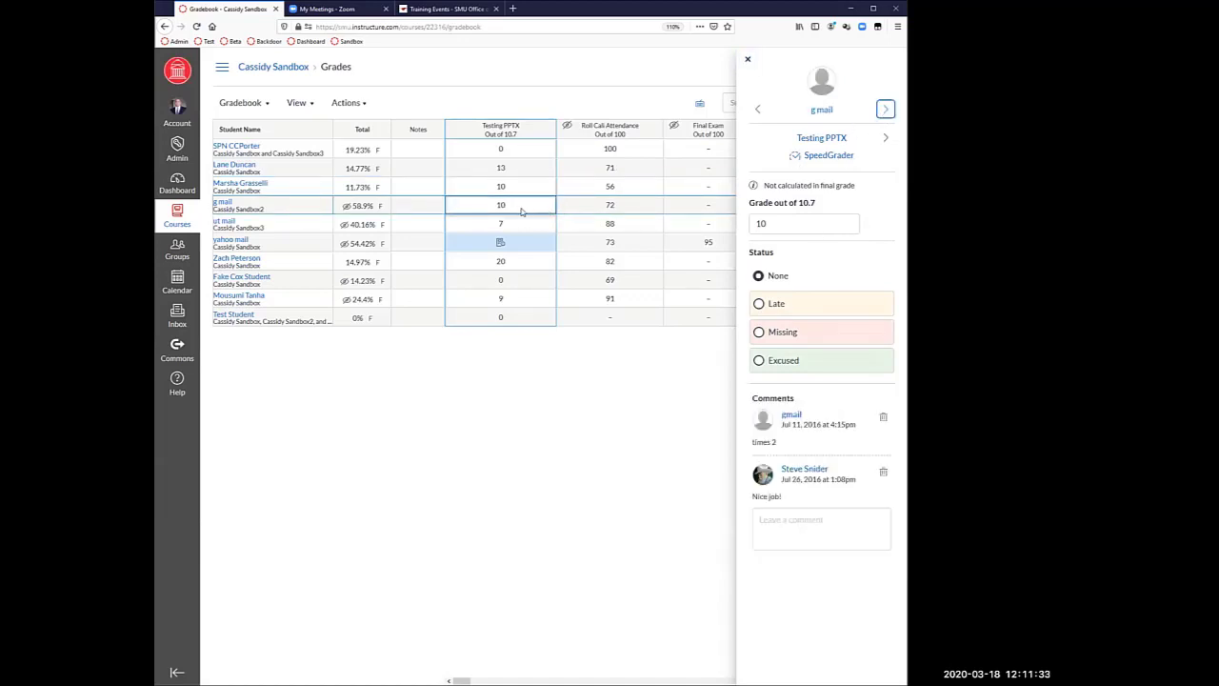
pyautogui.click(884, 111)
pyautogui.click(884, 110)
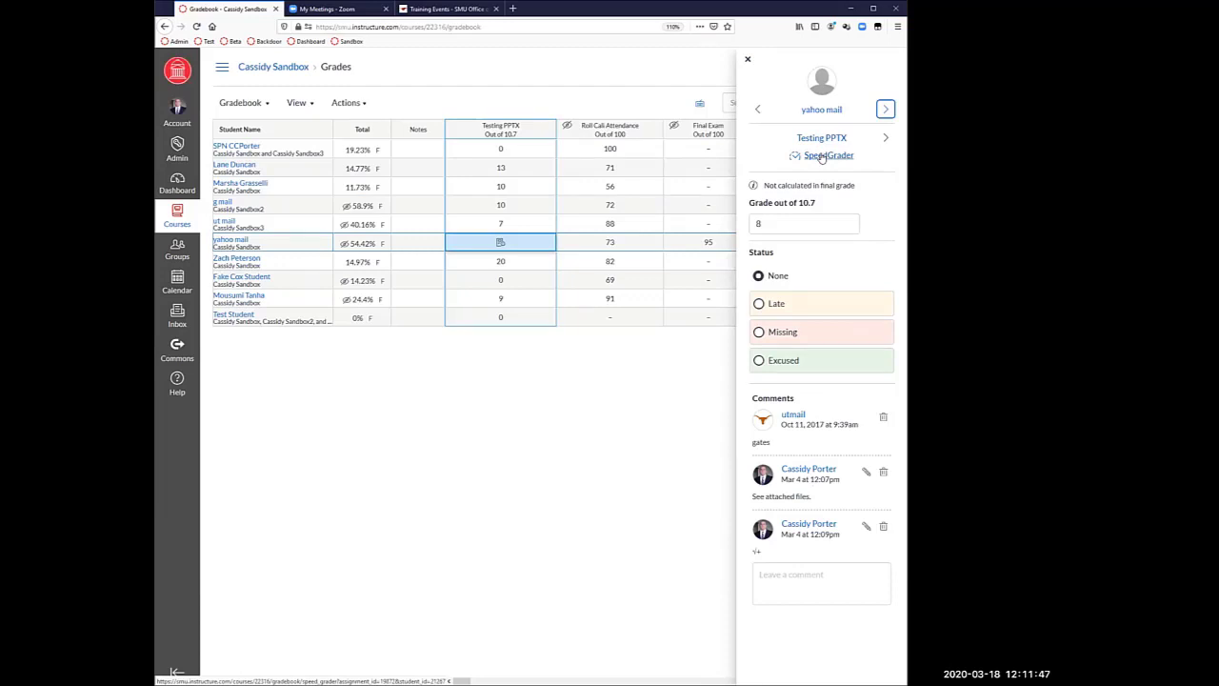
pyautogui.click(748, 60)
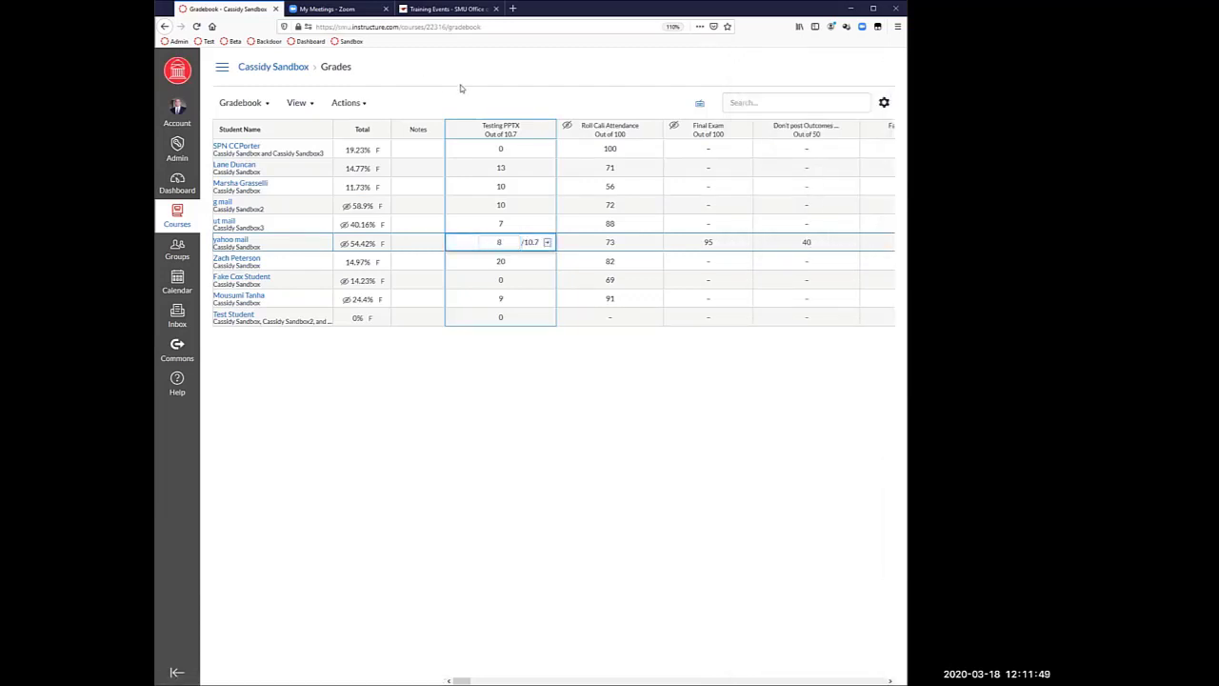
# Step: Show the course navigation, go to the Assignments page, and open the Testing PPTX assignment from the Testing group
pyautogui.click(222, 67)
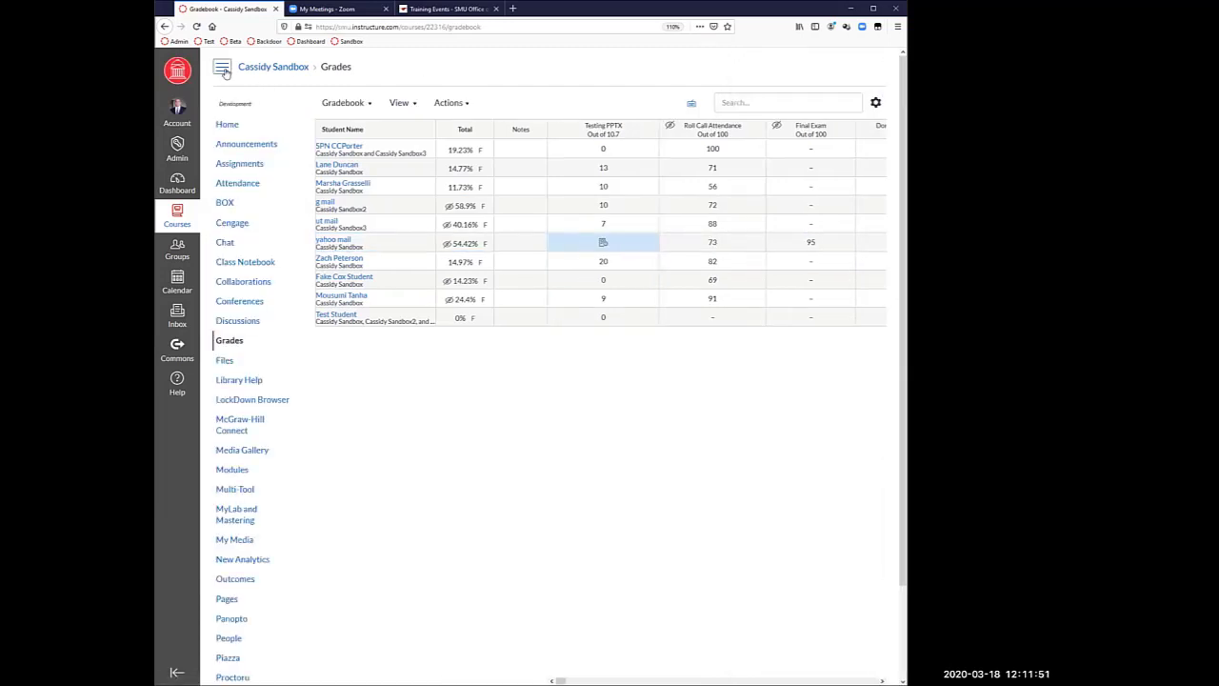
pyautogui.click(239, 167)
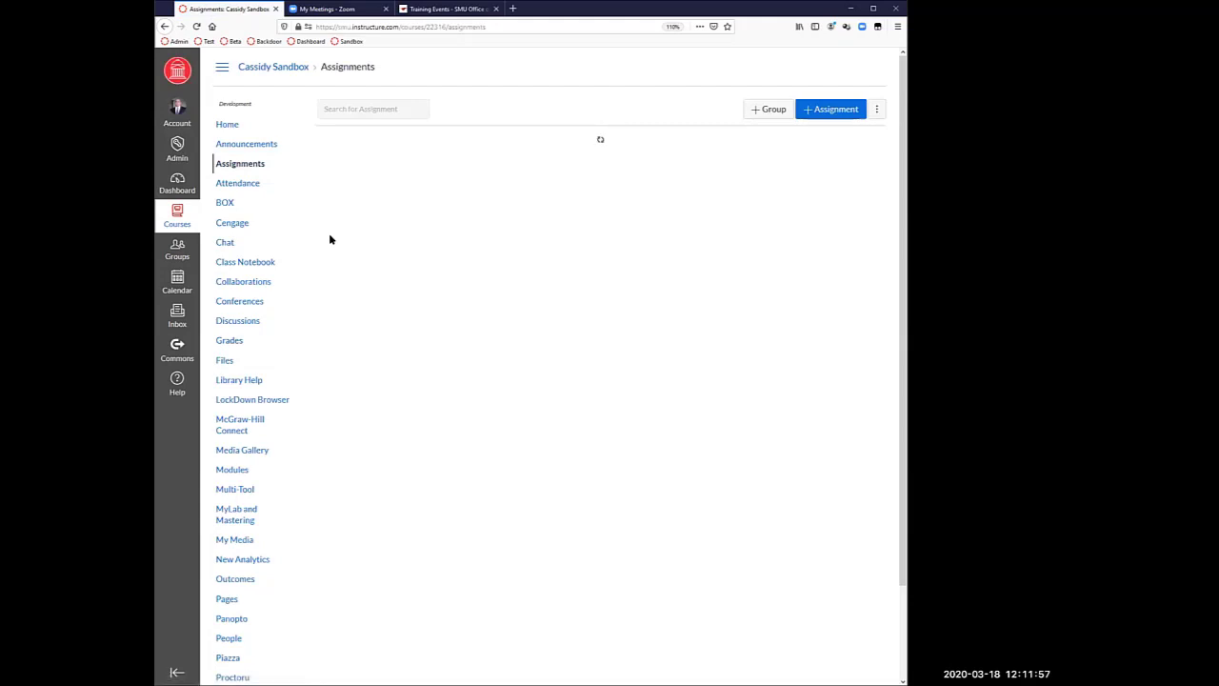
pyautogui.click(338, 154)
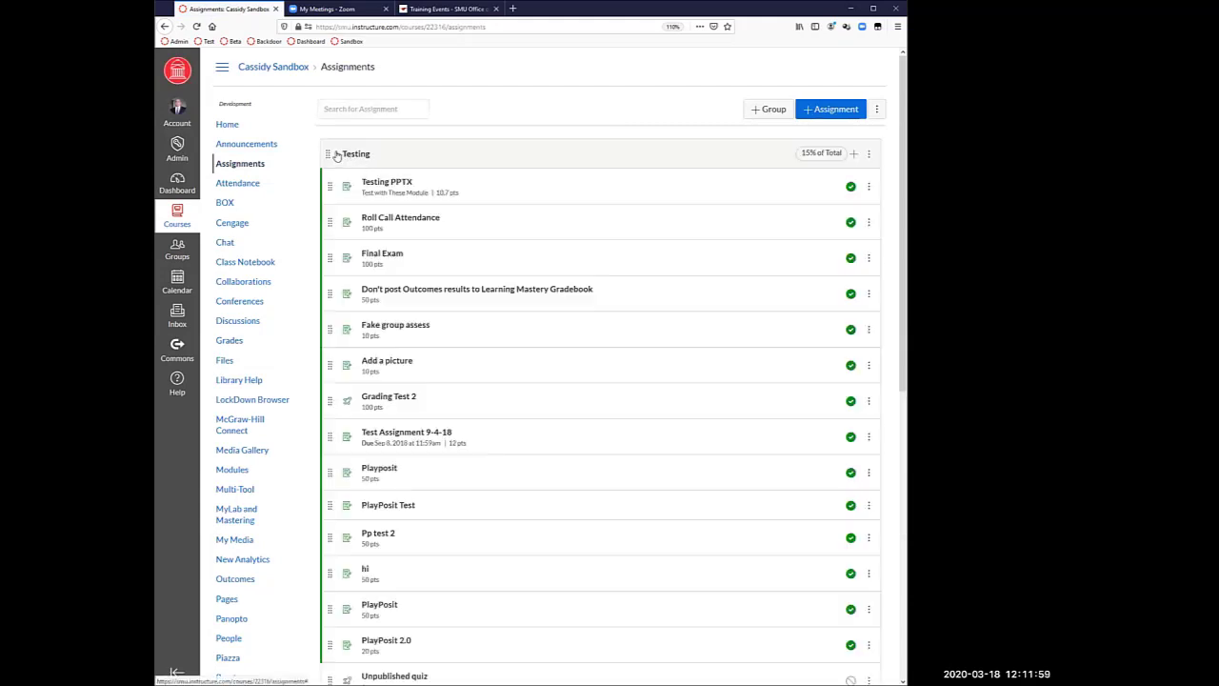
pyautogui.click(386, 184)
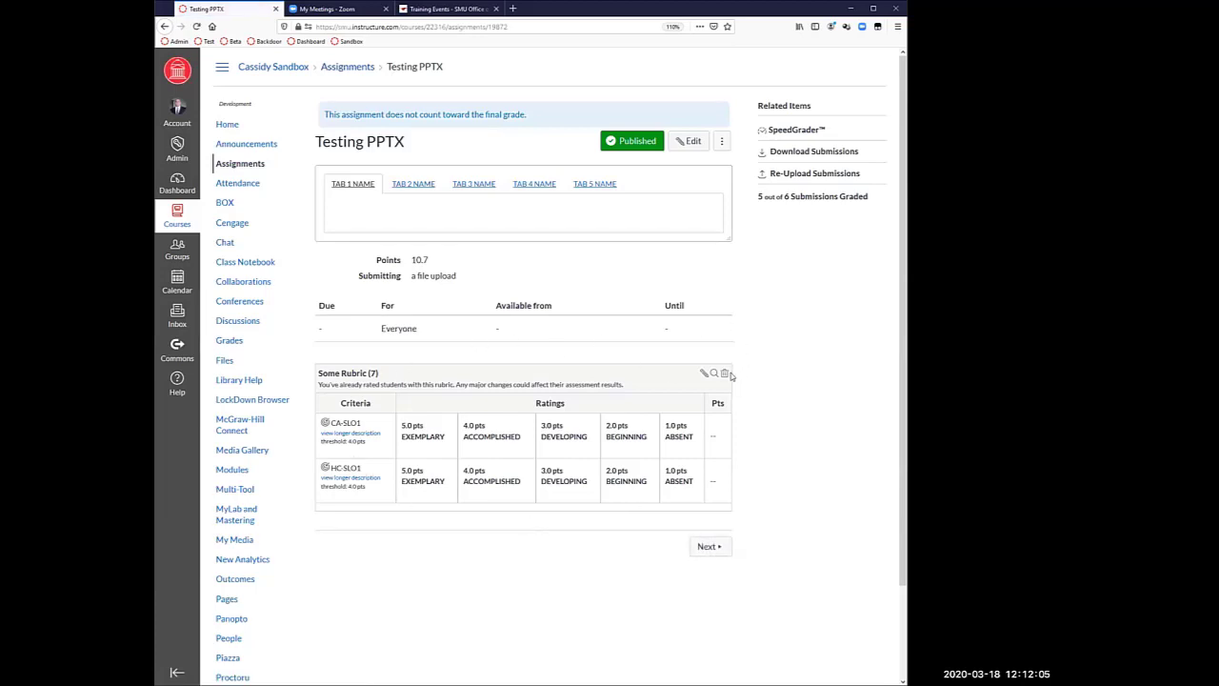
# Step: Delete the rubric attached to the Testing PPTX assignment and start a new rubric
pyautogui.click(724, 373)
pyautogui.click(527, 296)
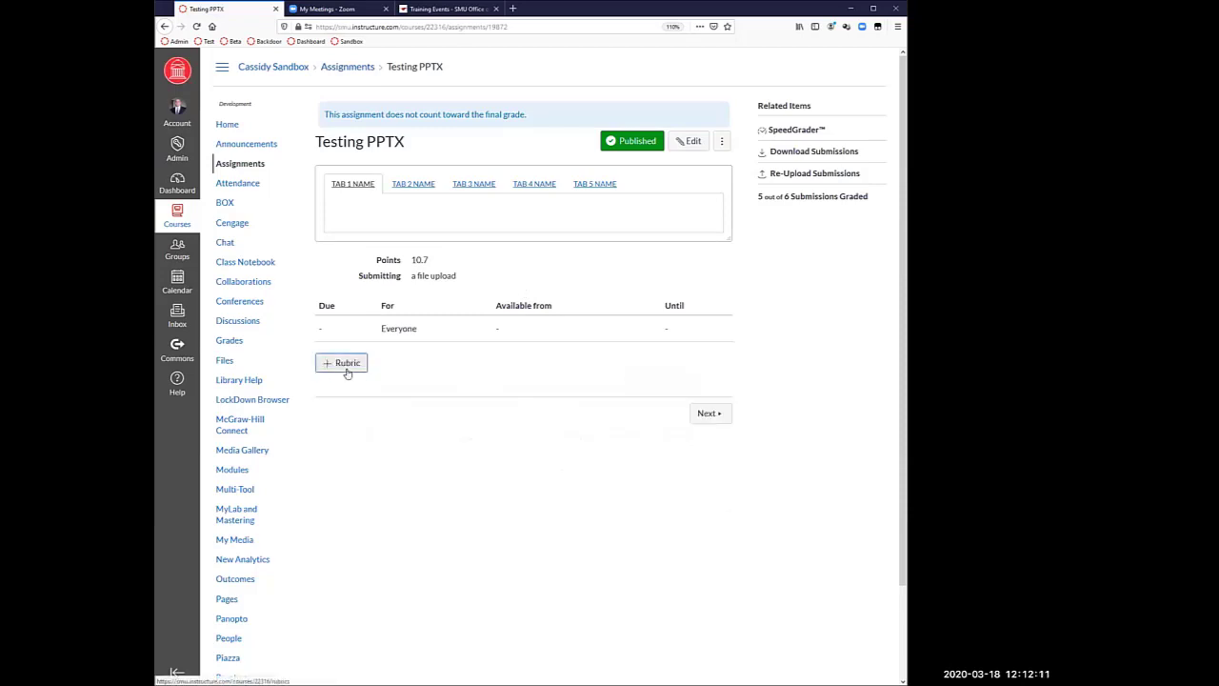
pyautogui.click(347, 365)
pyautogui.moveTo(406, 374); pyautogui.dragTo(293, 375)
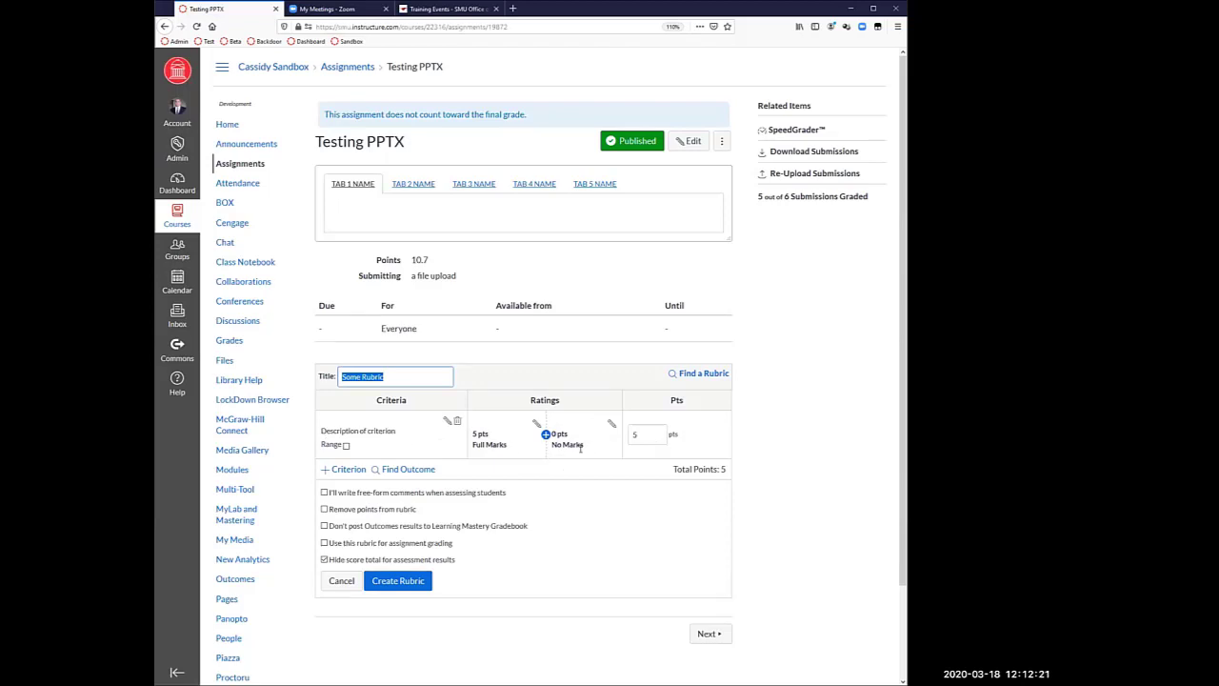
# Step: Add a 3-point rating titled "jhmfhj" between the criterion's Full Marks and No Marks ratings
pyautogui.click(545, 434)
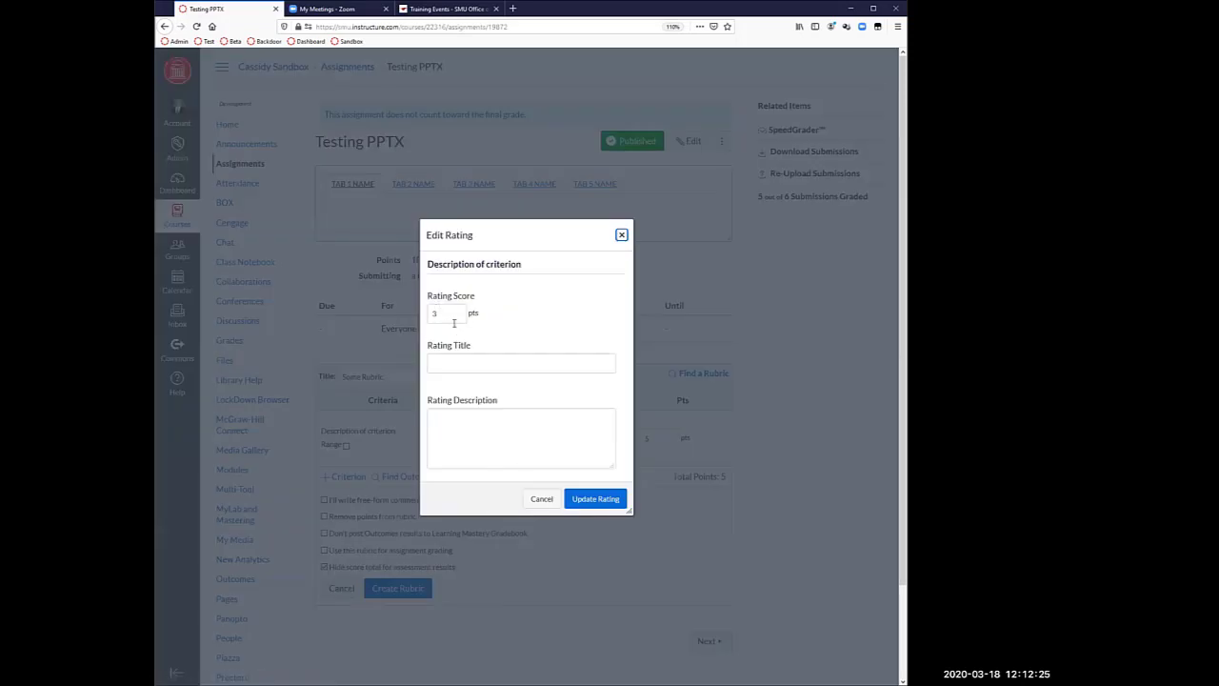
pyautogui.click(595, 498)
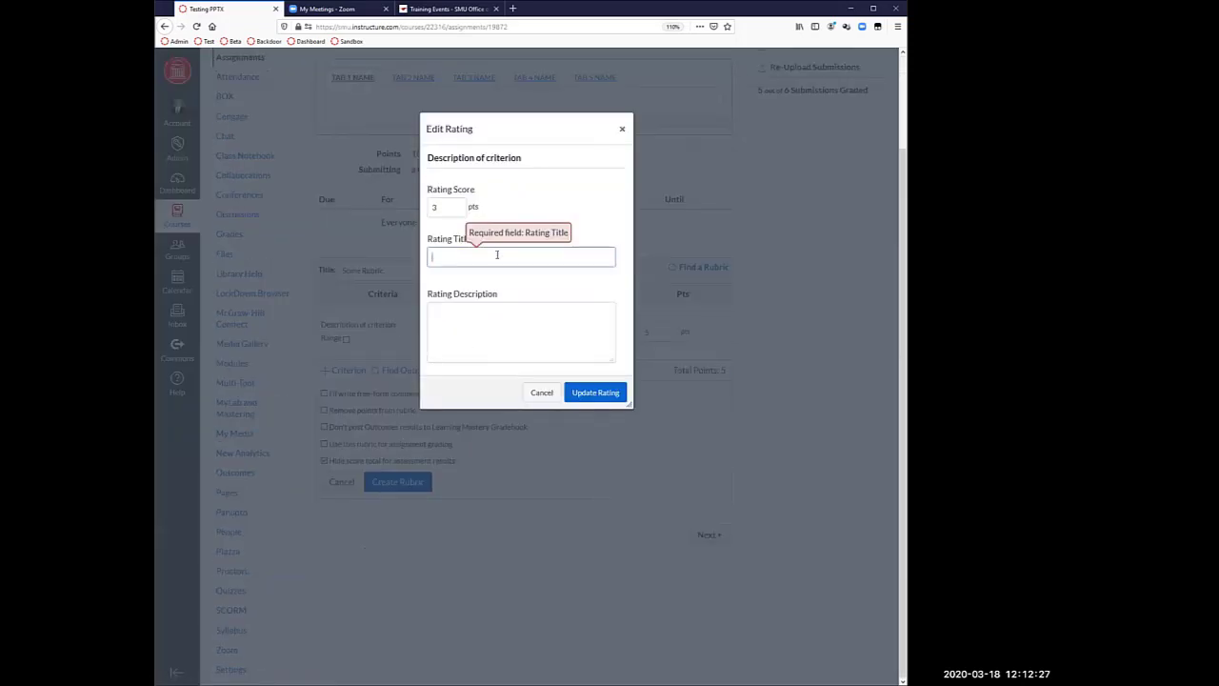
pyautogui.write('jhmfhj')
pyautogui.click(595, 393)
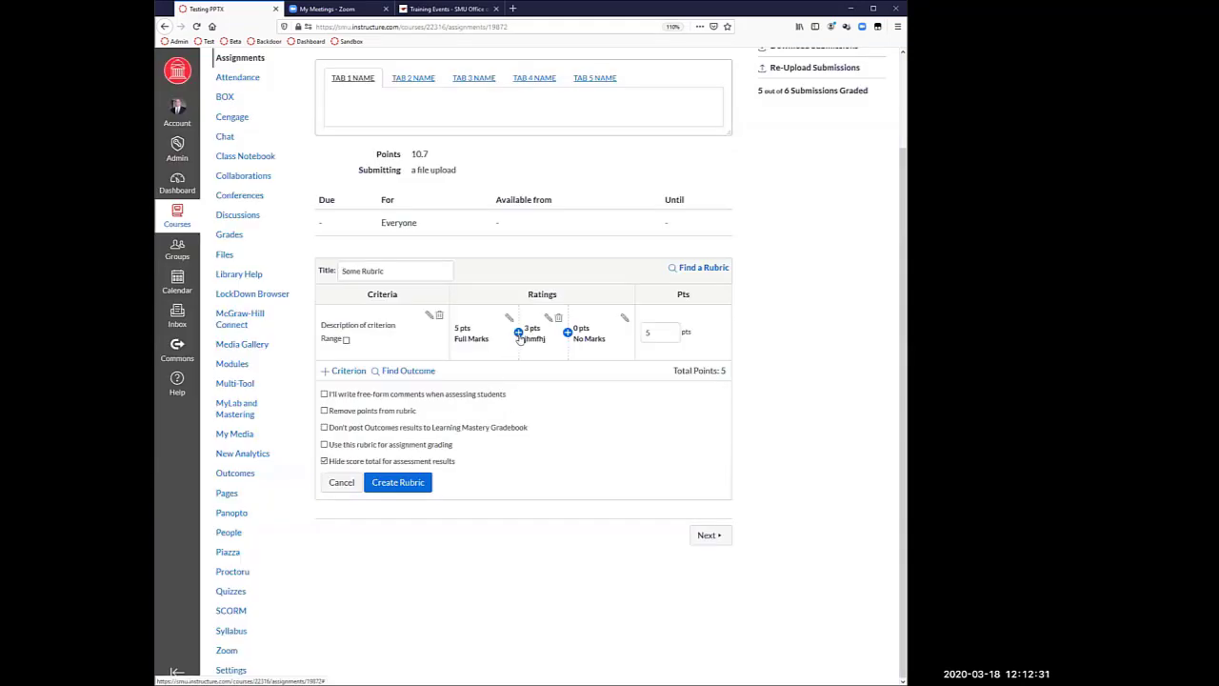
# Step: Add a 4-point rating titled "dfhj" and a 2-point rating titled "dfh" to the rubric criterion
pyautogui.click(518, 332)
pyautogui.click(504, 380)
pyautogui.write('dfhj')
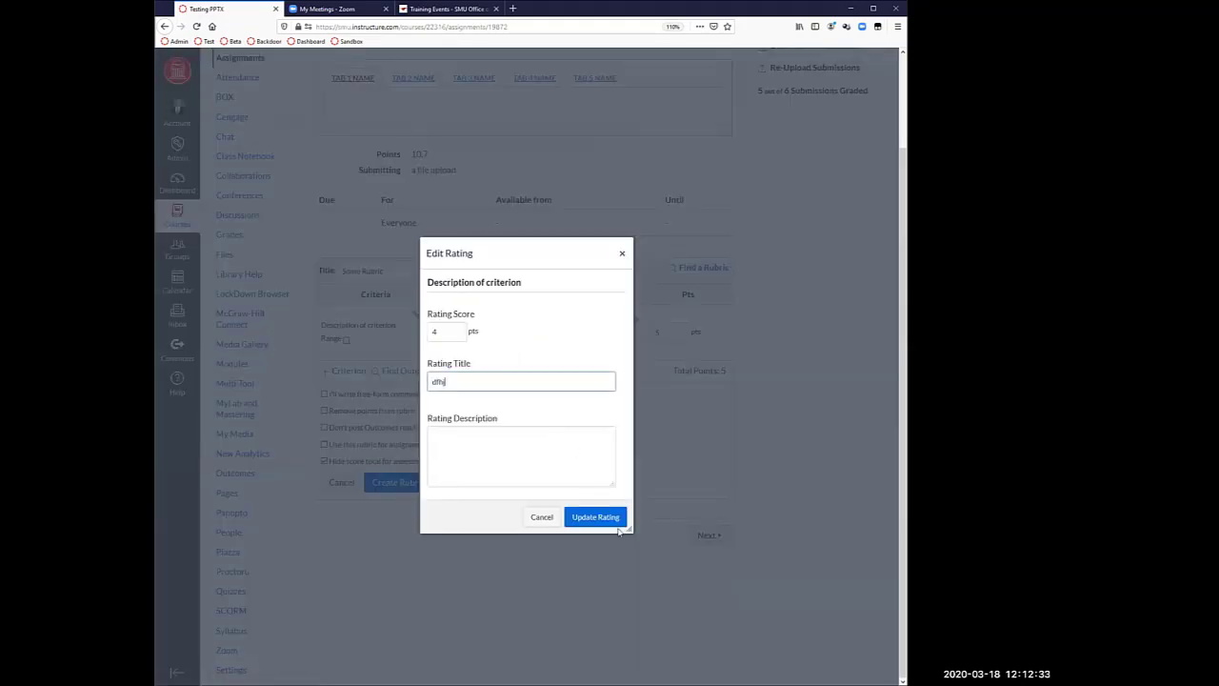
pyautogui.click(614, 520)
pyautogui.click(584, 342)
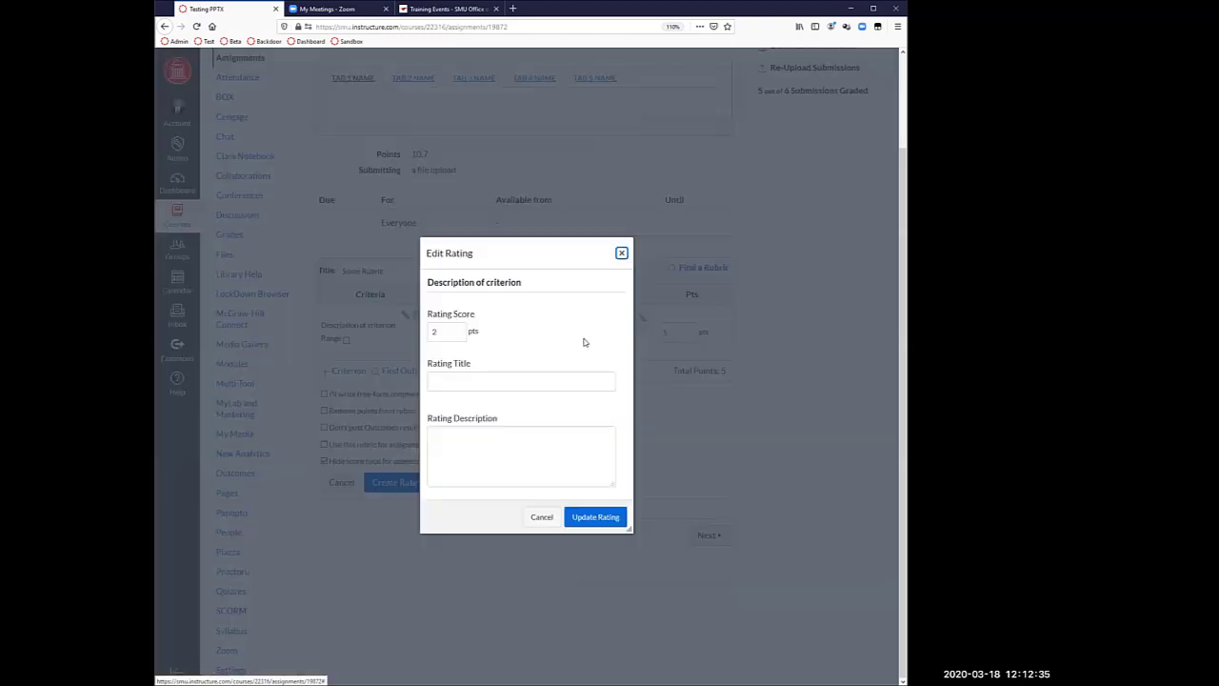
pyautogui.click(539, 379)
pyautogui.write('dfh')
pyautogui.click(596, 516)
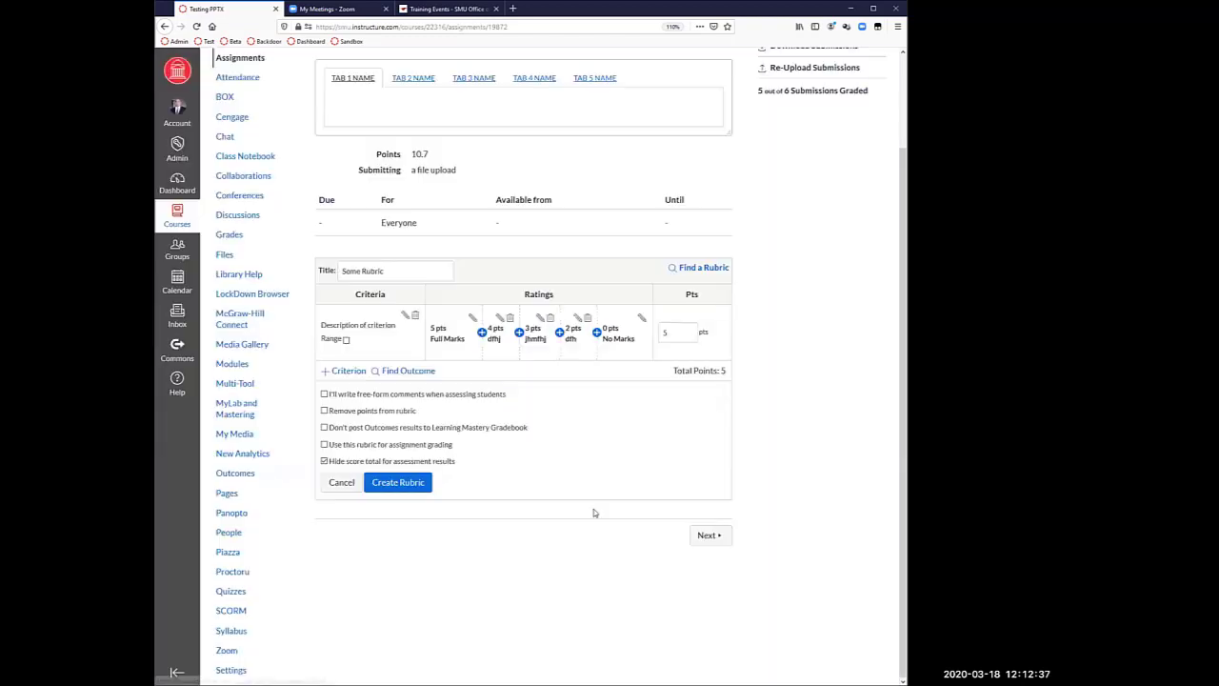
# Step: Add a 1-point rating titled "dfgh" before No Marks, and delete the whole criterion from the rubric
pyautogui.click(596, 332)
pyautogui.click(583, 381)
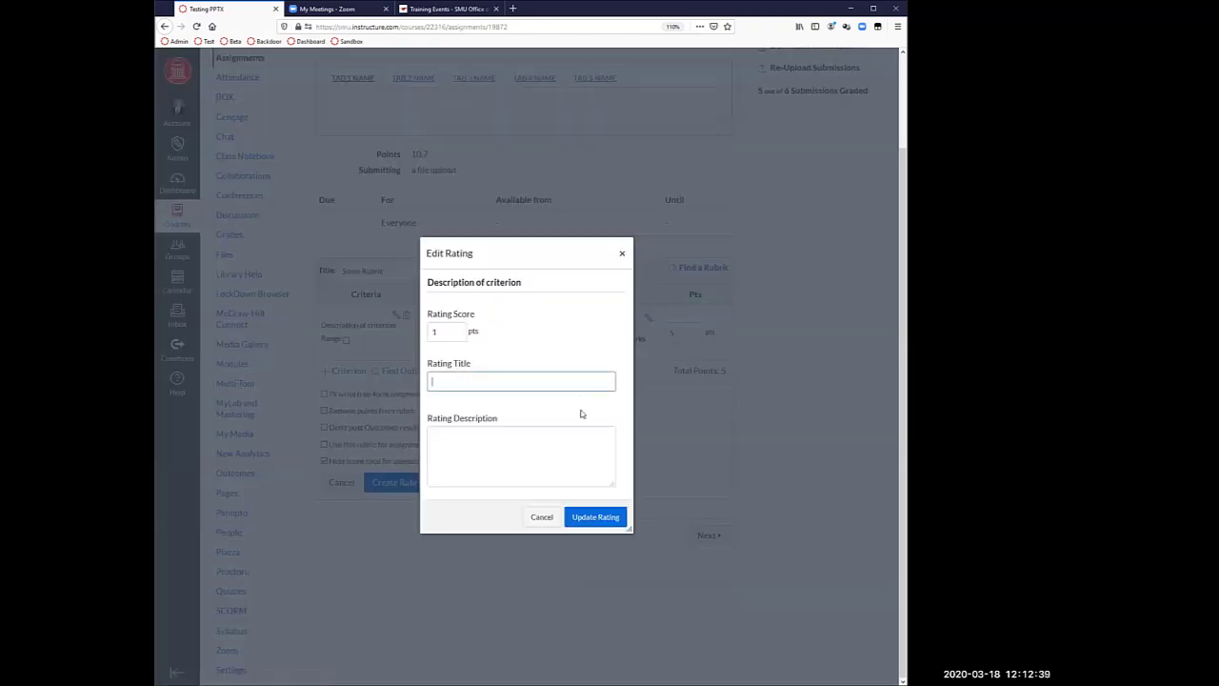
pyautogui.write('dfgh')
pyautogui.click(600, 520)
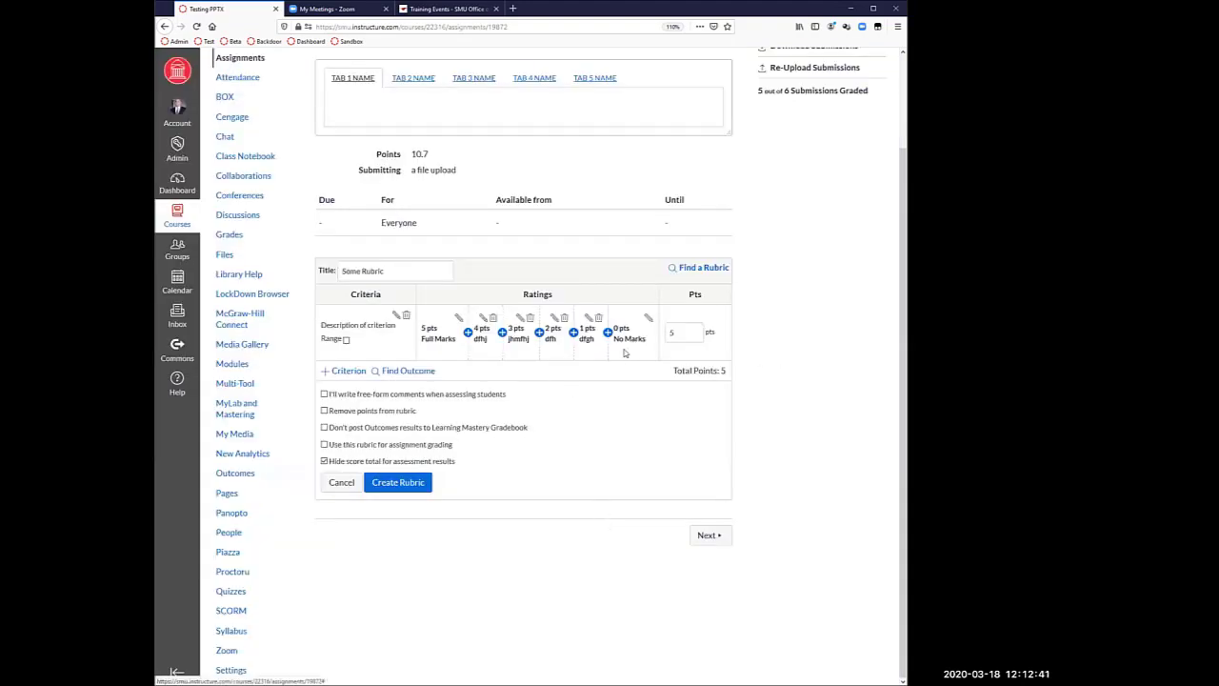
pyautogui.click(406, 315)
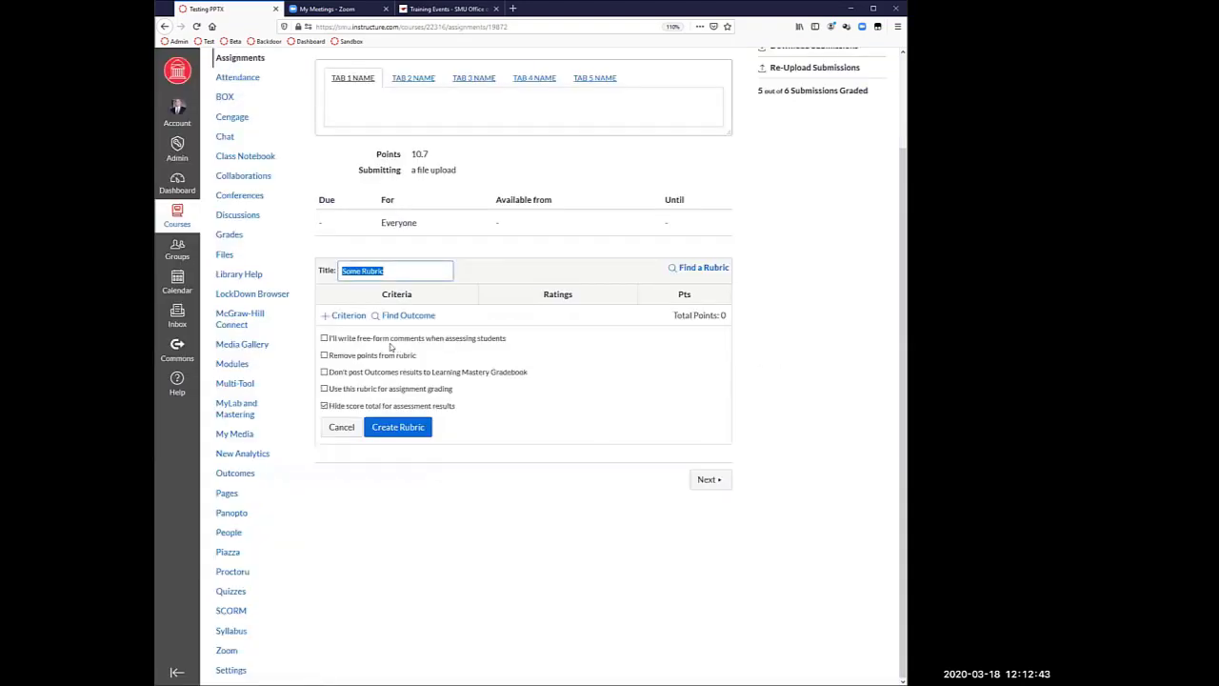
# Step: Add a new criterion described as "hvndghn" to the rubric
pyautogui.click(348, 315)
pyautogui.scroll(2, 348, 315)
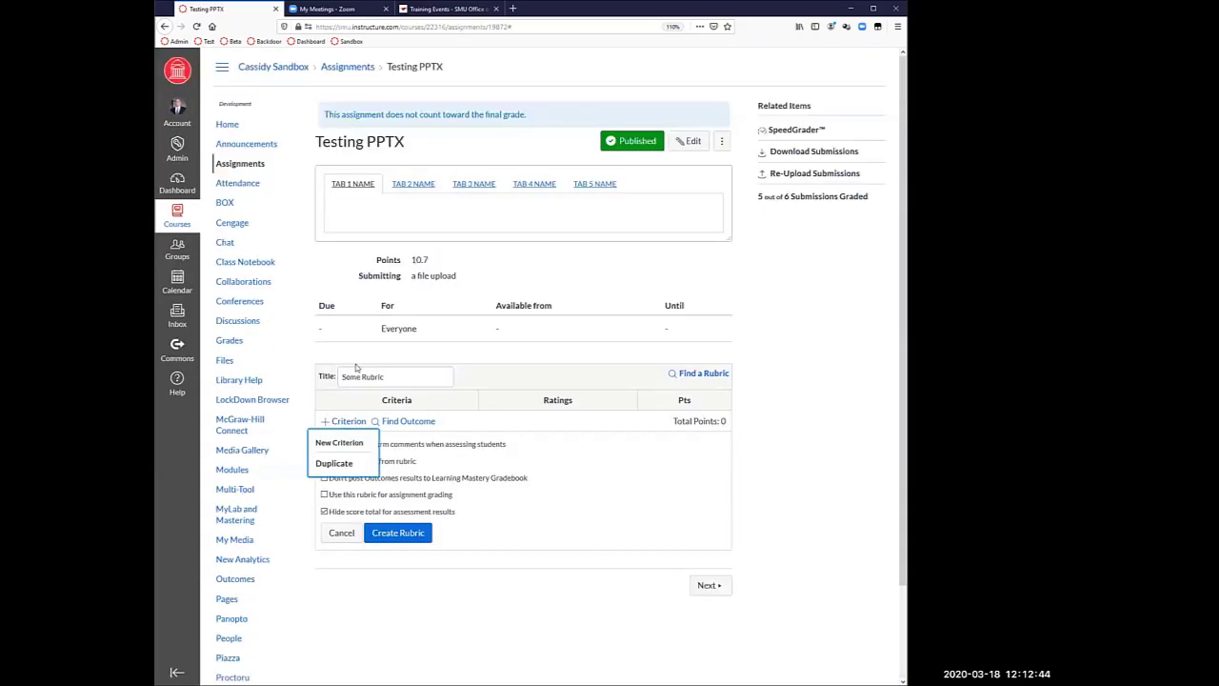
pyautogui.click(355, 445)
pyautogui.click(550, 332)
pyautogui.write('hvndghn')
pyautogui.click(592, 469)
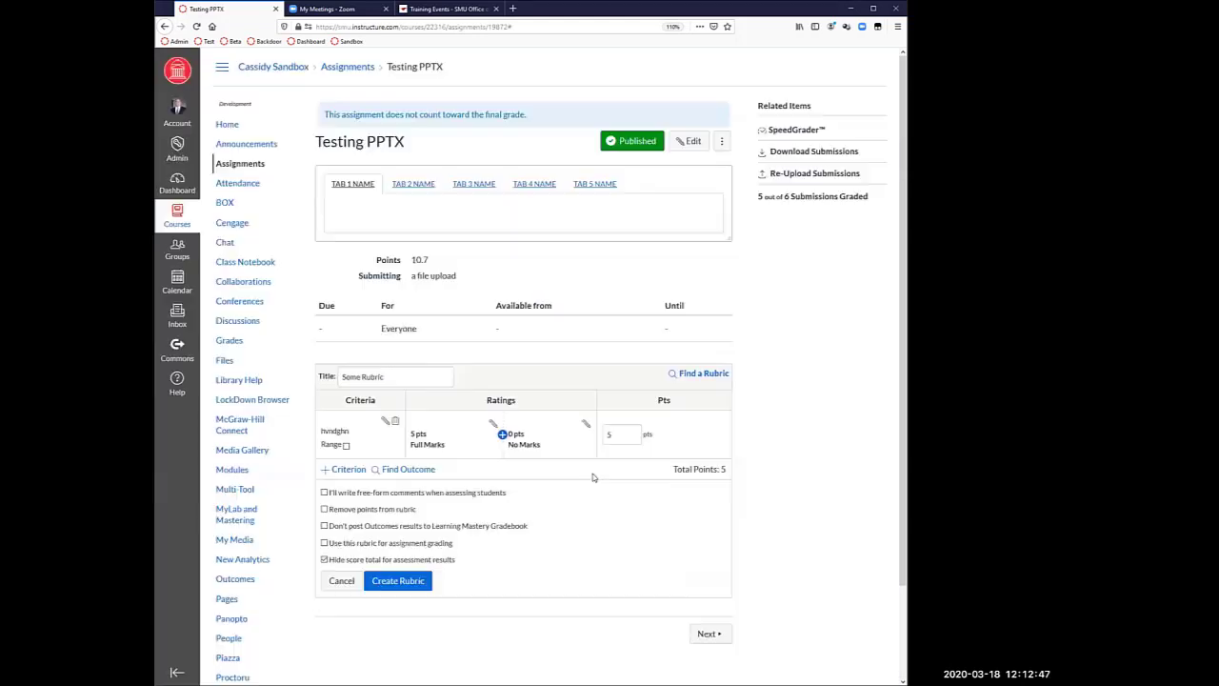
# Step: Set the criterion's Full Marks rating score to 20 points
pyautogui.click(492, 426)
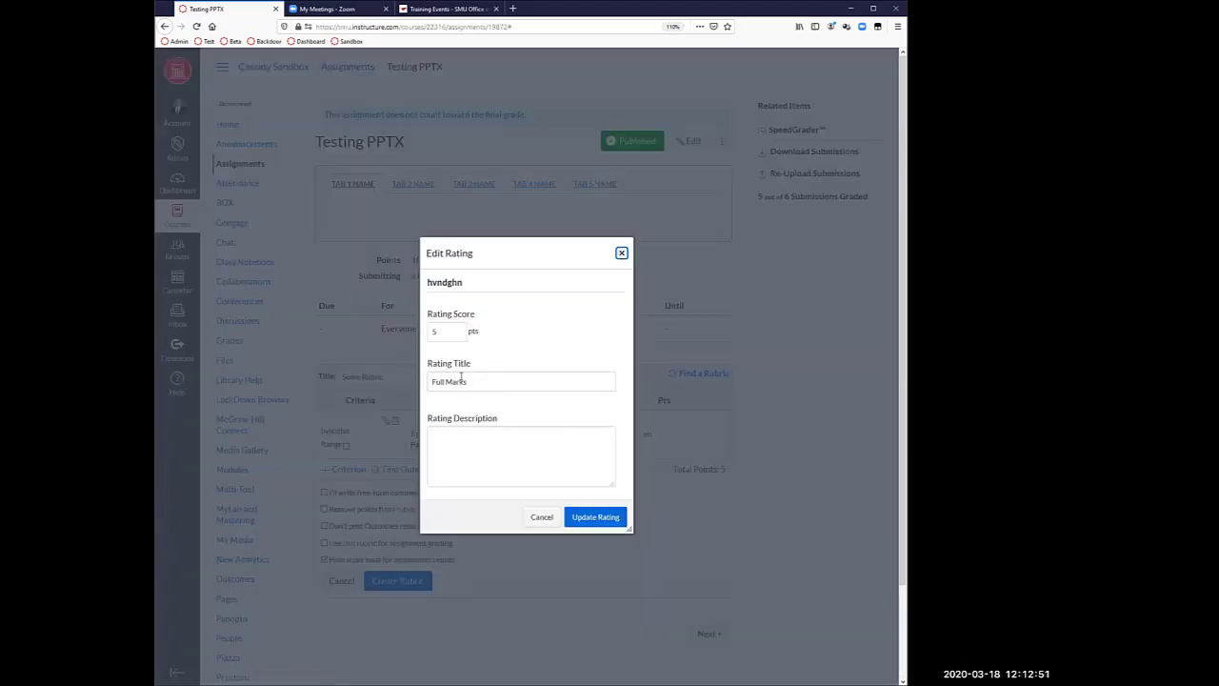
pyautogui.moveTo(454, 330); pyautogui.dragTo(408, 334)
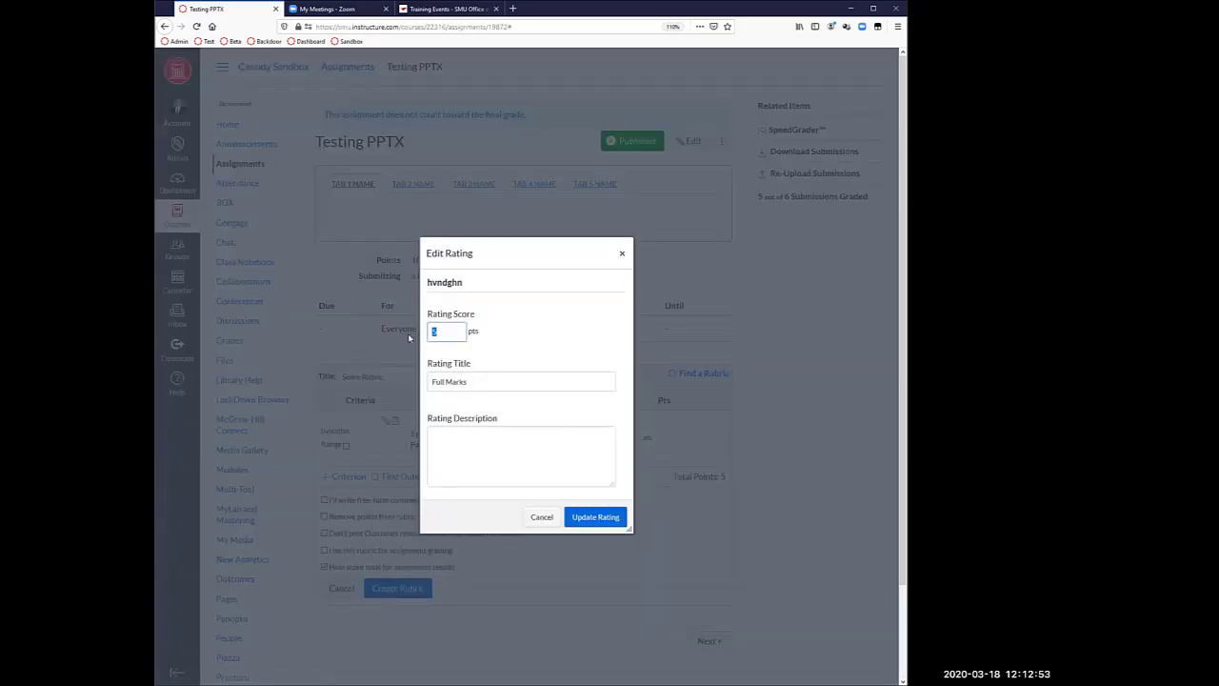
pyautogui.click(593, 517)
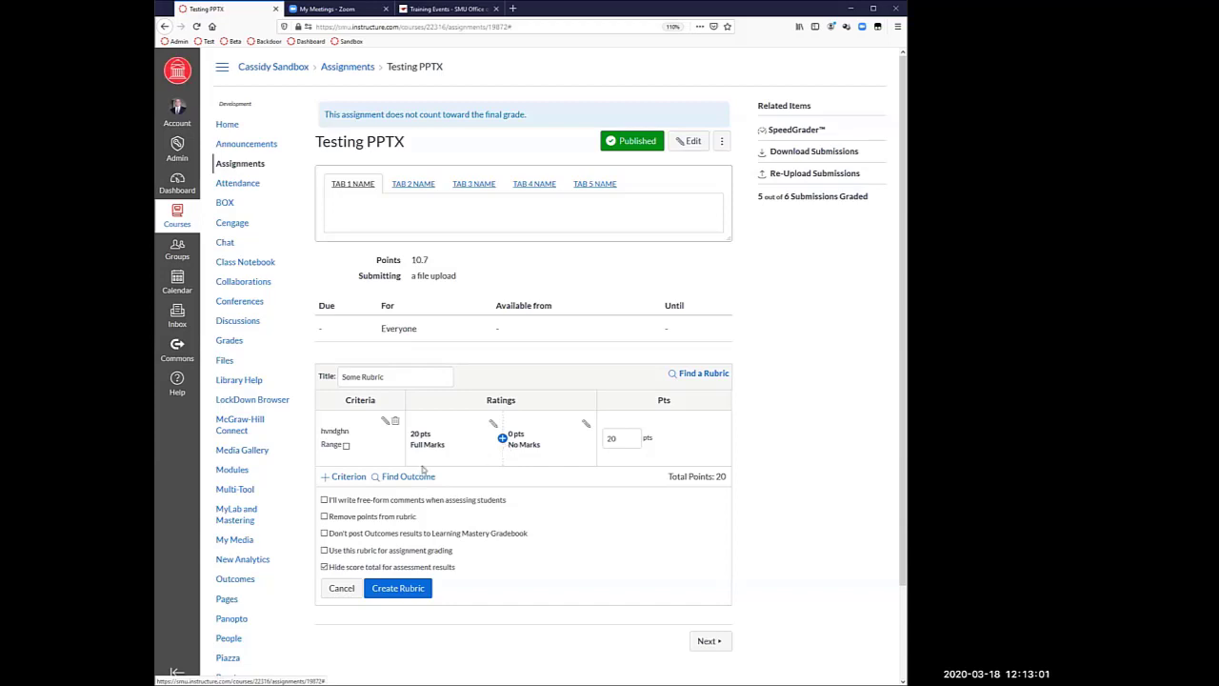
# Step: Turn on Range for the criterion and add a 10 to >0 points rating titled "fgnfdg" between Full Marks and No Marks
pyautogui.click(346, 446)
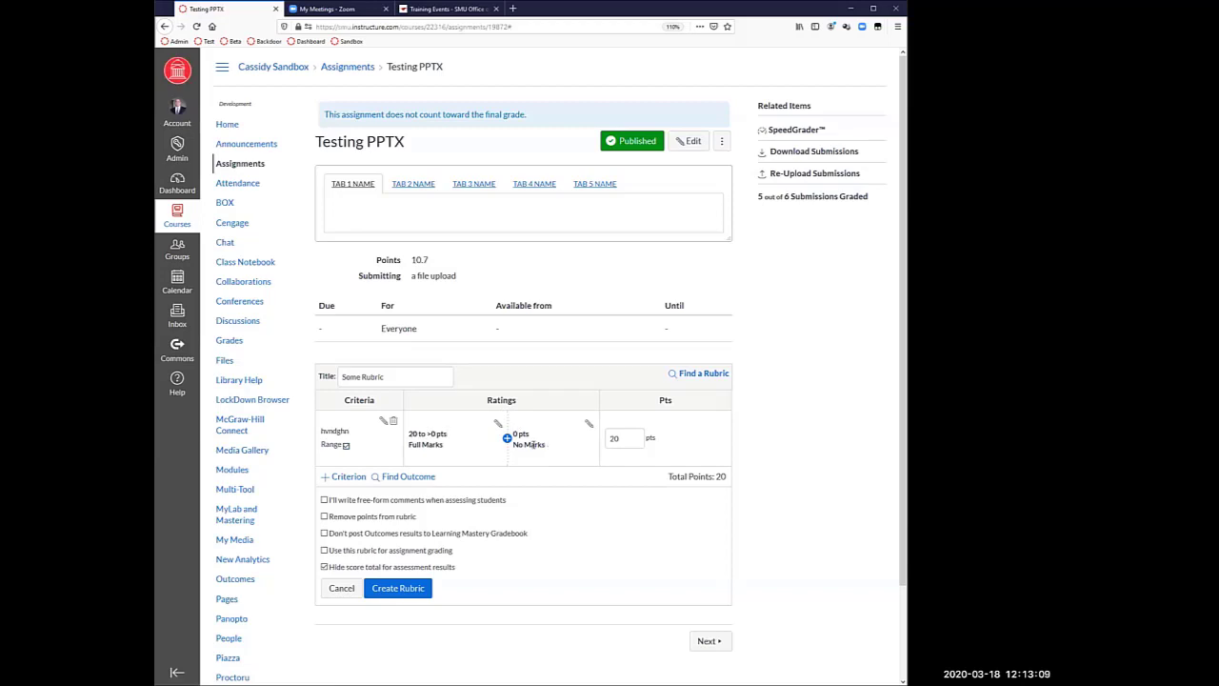
pyautogui.click(508, 439)
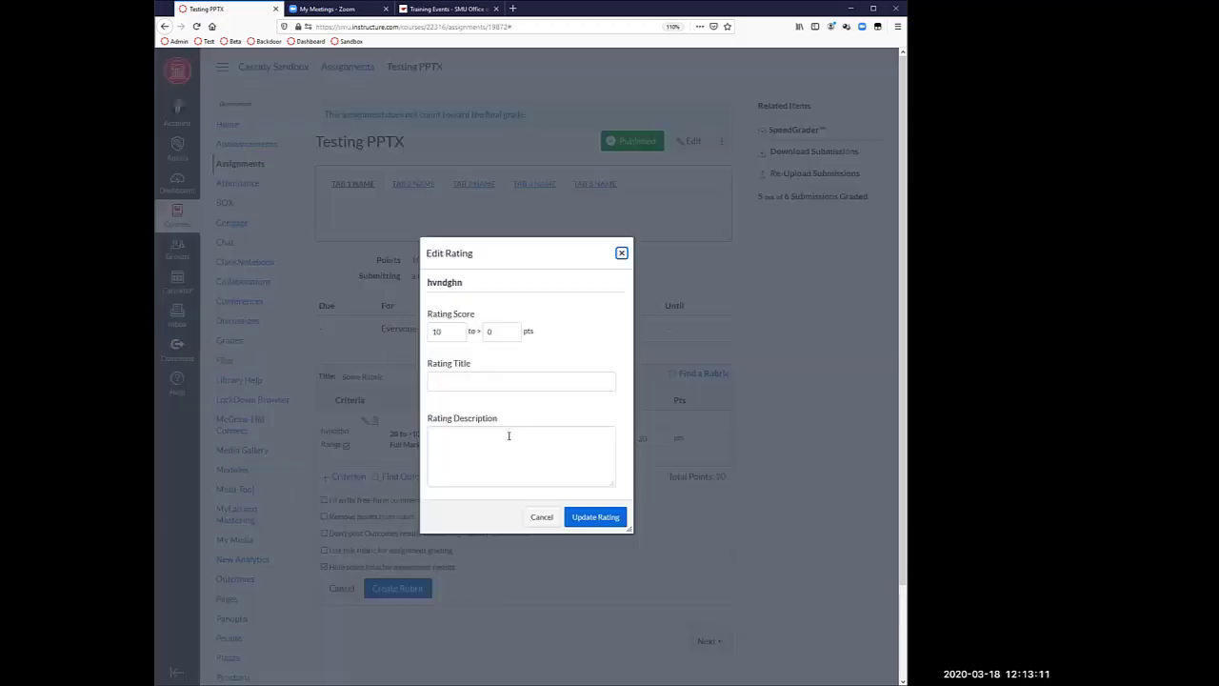
pyautogui.click(489, 380)
pyautogui.write('fgnfdg')
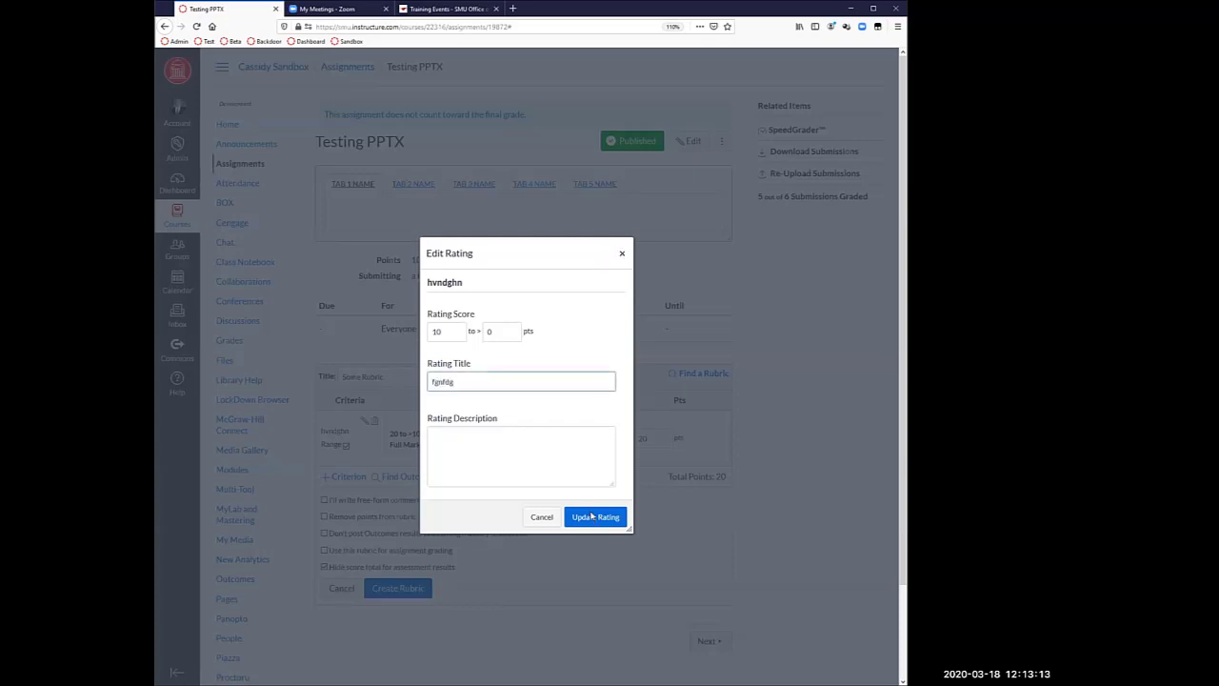
pyautogui.click(593, 519)
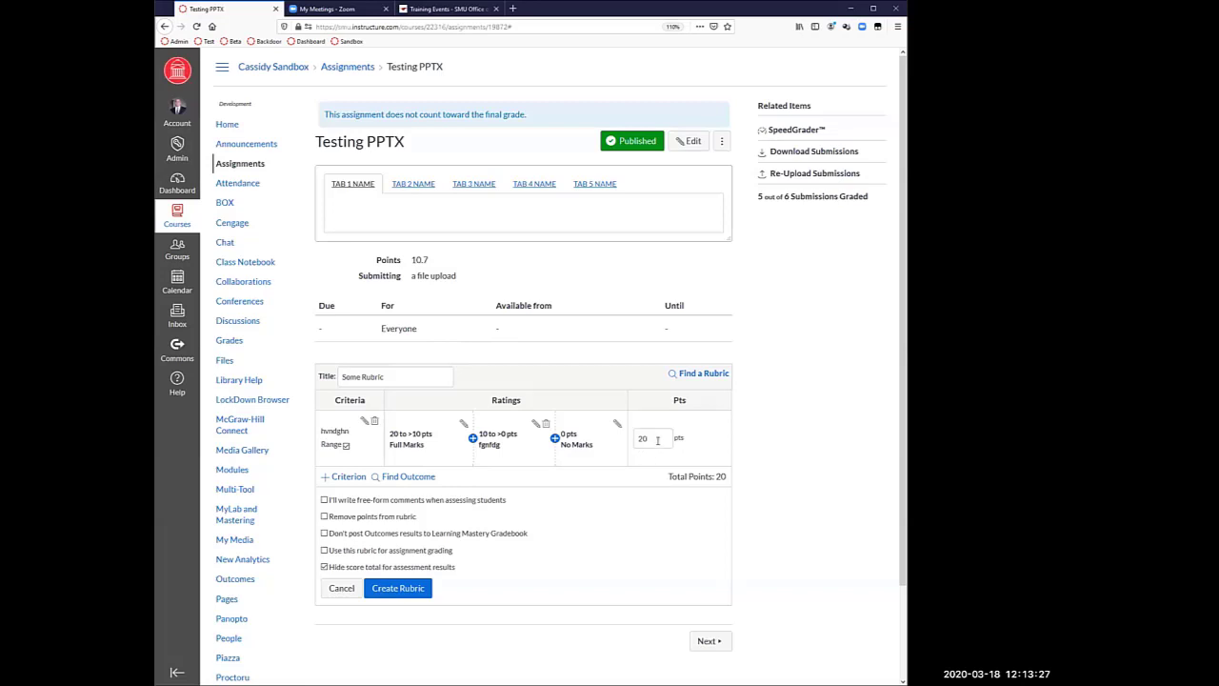
pyautogui.click(464, 426)
pyautogui.click(492, 450)
pyautogui.write('g')
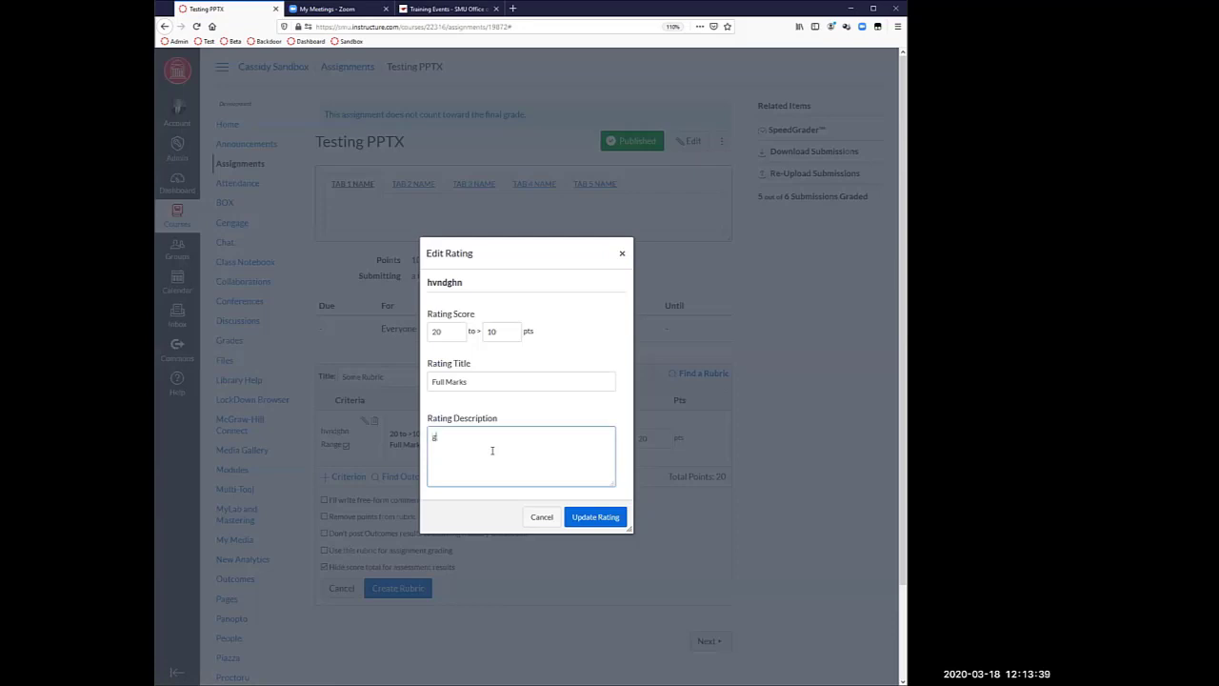
pyautogui.write('reat job youre g')
pyautogui.press('BackSpace')
pyautogui.press('BackSpace')
pyautogui.press('BackSpace')
pyautogui.press('BackSpace')
pyautogui.press('BackSpace')
pyautogui.press('BackSpace')
pyautogui.press('BackSpace')
pyautogui.press('BackSpace')
pyautogui.press('BackSpace')
pyautogui.press('BackSpace')
pyautogui.press('BackSpace')
pyautogui.press('BackSpace')
pyautogui.press('BackSpace')
pyautogui.press('BackSpace')
pyautogui.press('BackSpace')
pyautogui.click(551, 517)
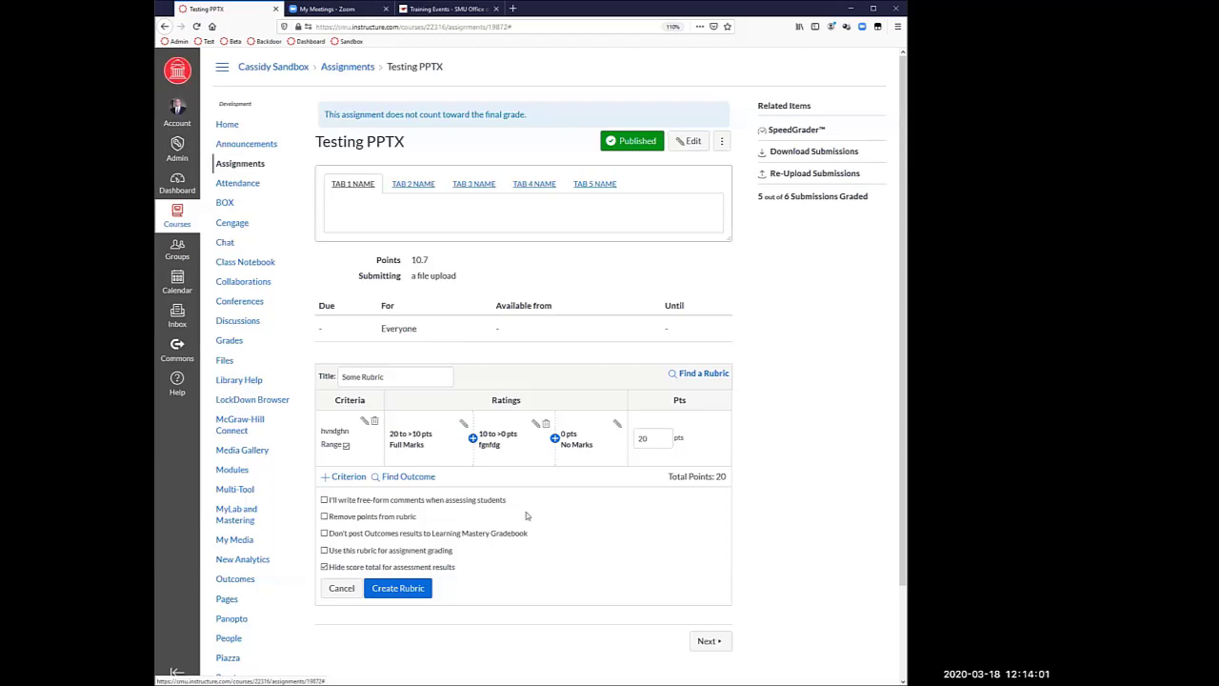
# Step: Enable the rubric for assignment grading and try to create it, choosing to change the assignment points to match the rubric
pyautogui.click(324, 551)
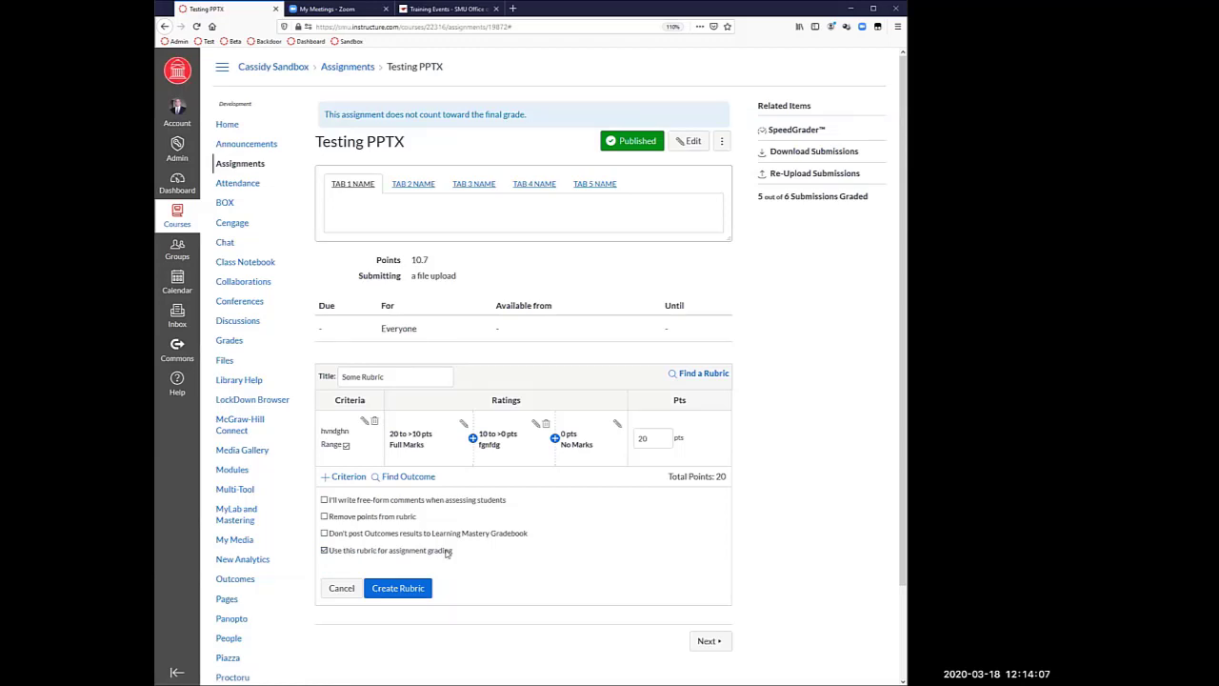
pyautogui.click(407, 587)
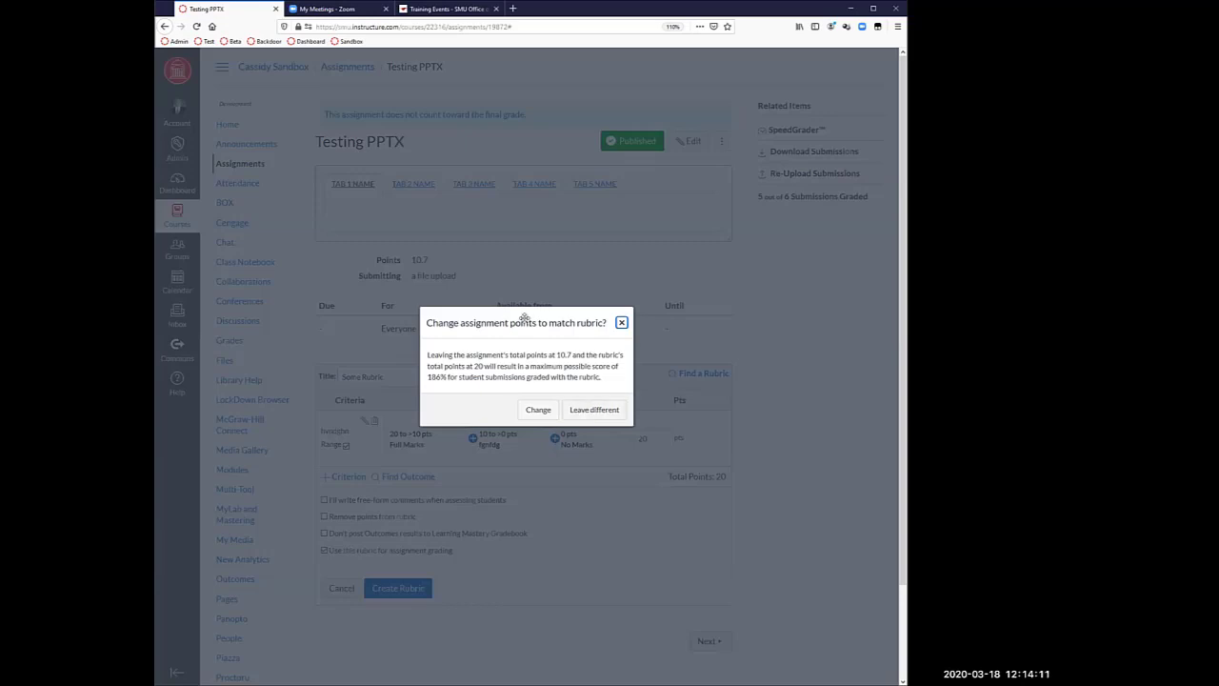
pyautogui.moveTo(525, 317); pyautogui.dragTo(427, 456)
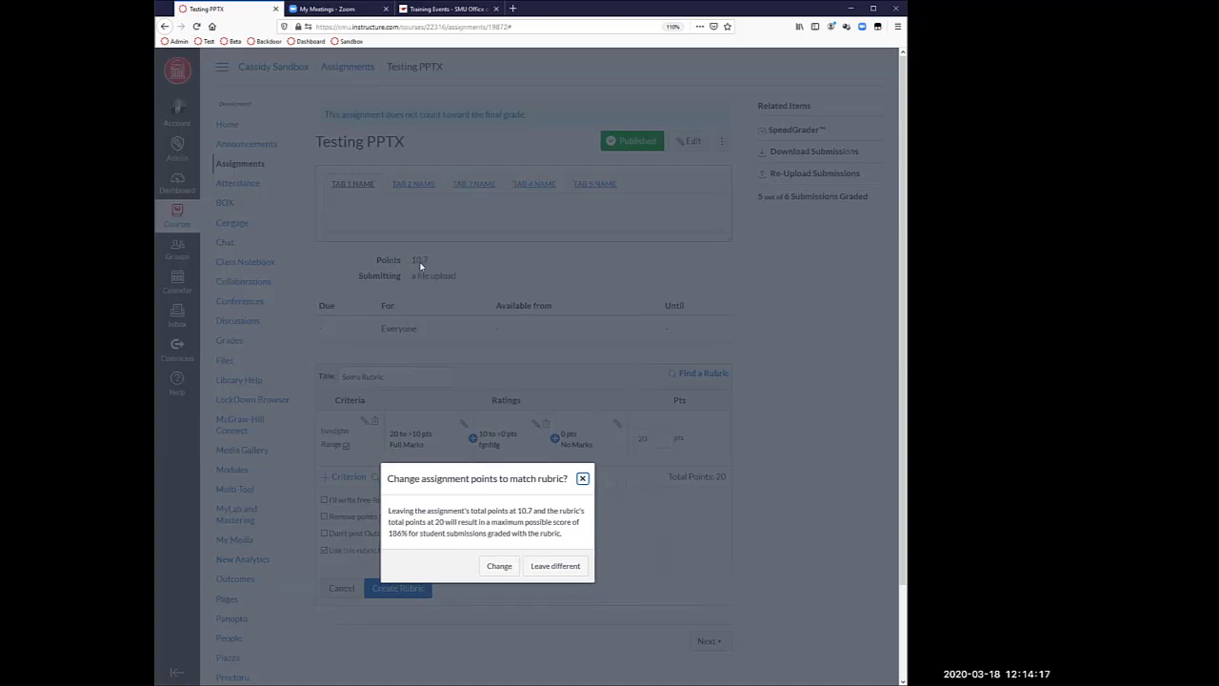
pyautogui.click(496, 568)
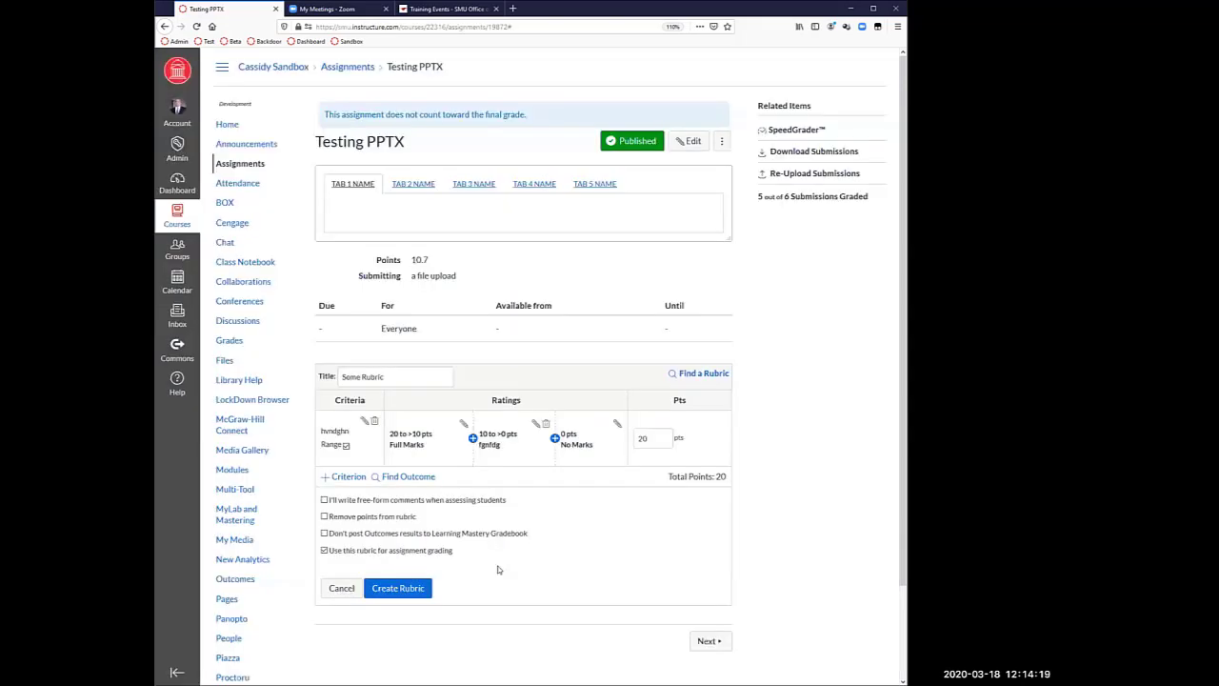
# Step: Set the Full Marks rating score to 10.7 points and create the rubric
pyautogui.click(463, 423)
pyautogui.write('10.7')
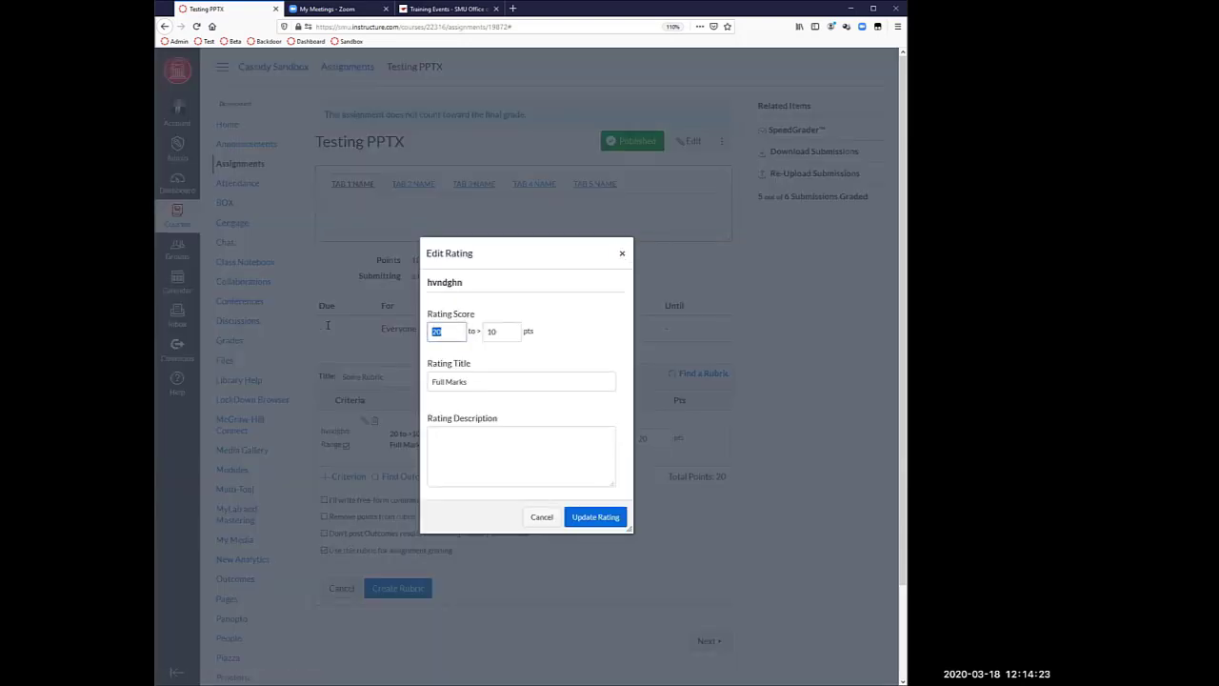
pyautogui.click(600, 522)
pyautogui.click(413, 589)
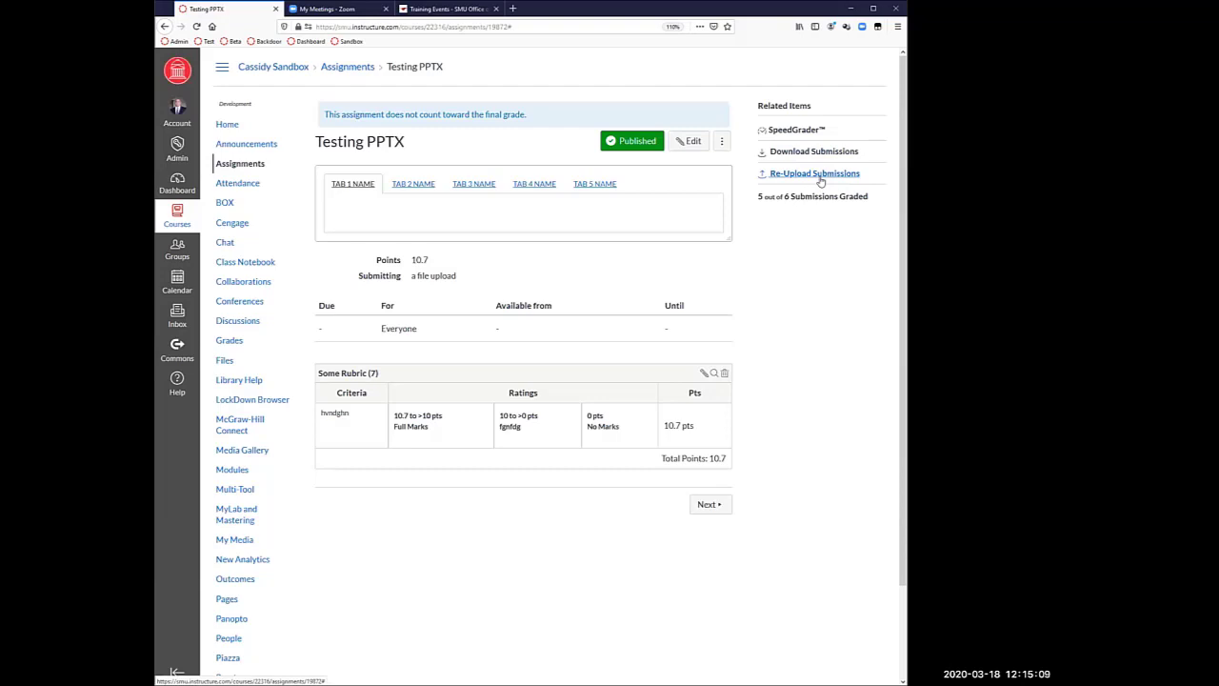
# Step: Open the assignment in SpeedGrader and choose the submission from Feb 19 at 1:08pm
pyautogui.click(797, 134)
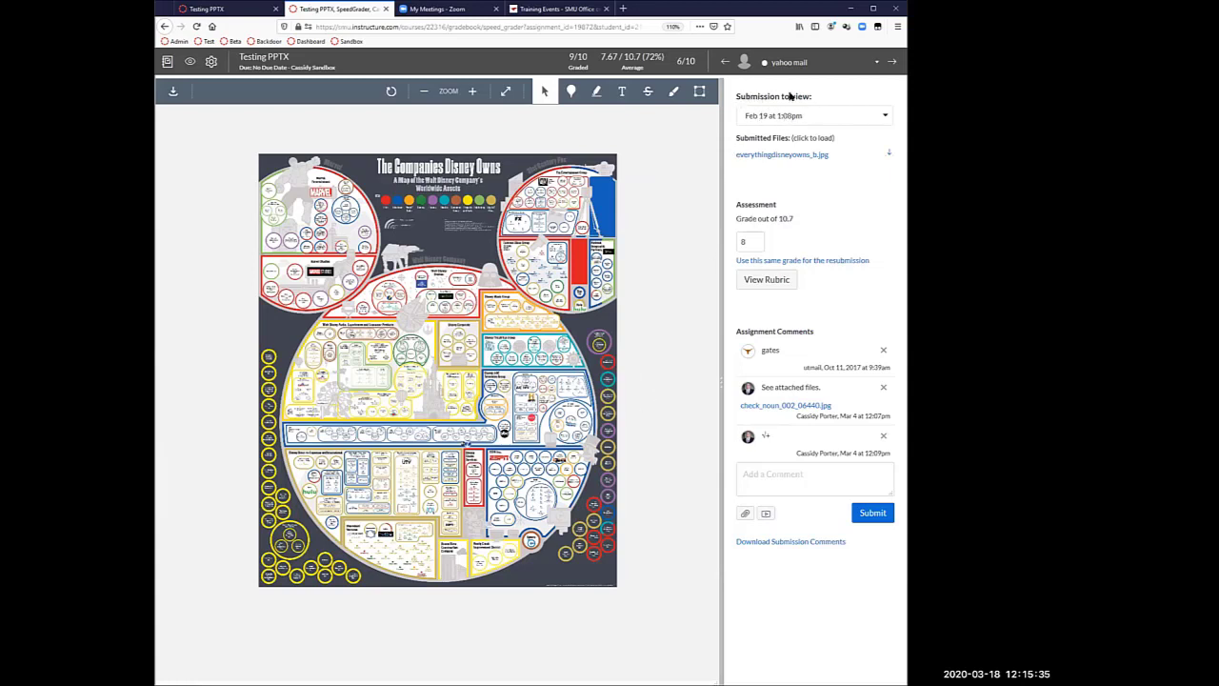
pyautogui.click(869, 116)
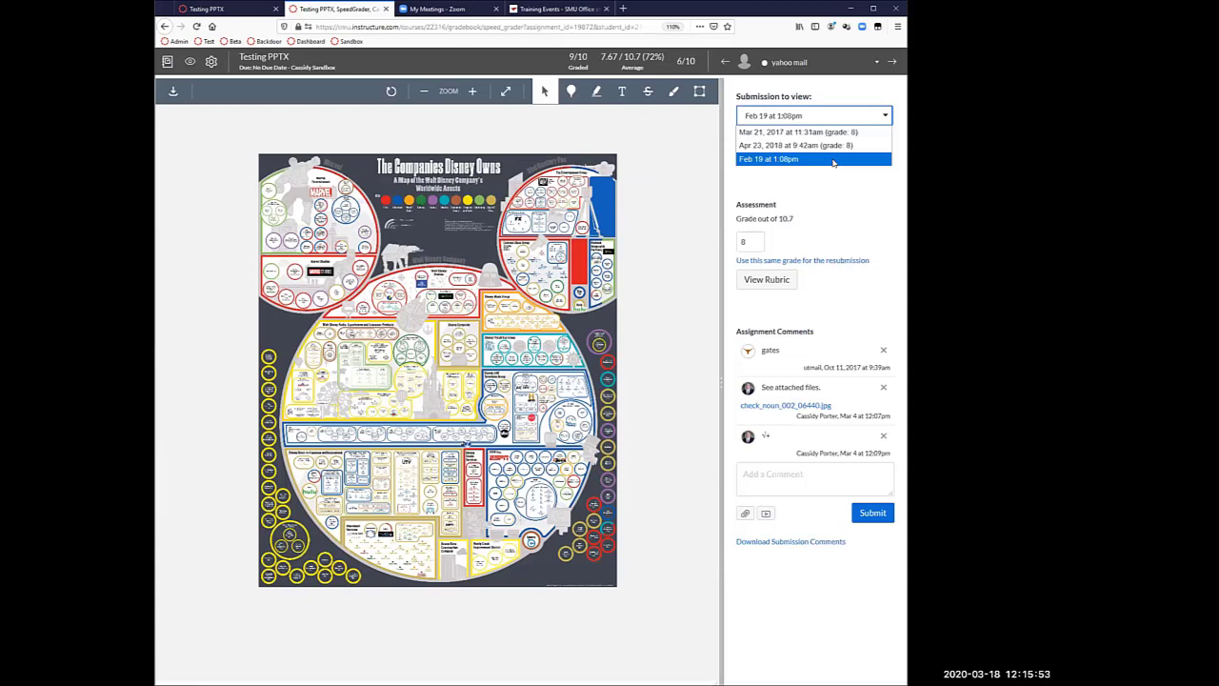
pyautogui.click(833, 160)
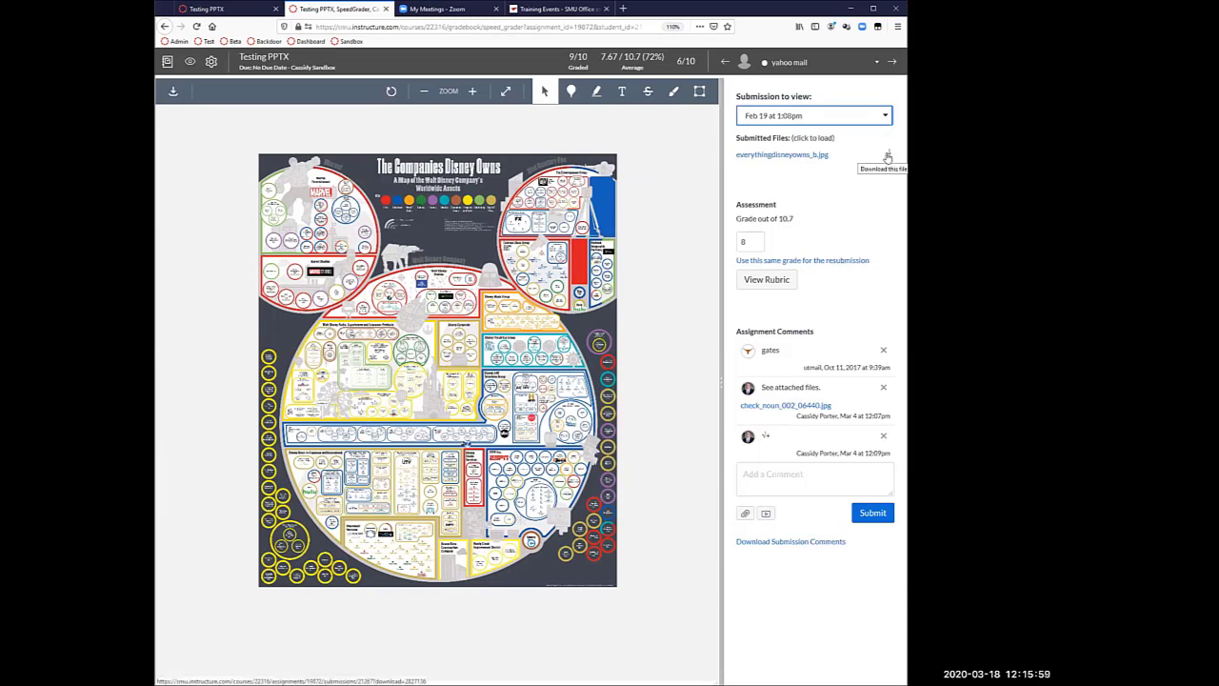
# Step: Show the rubric for grading this submission and widen the grading pane so all rating columns fit
pyautogui.doubleClick(749, 242)
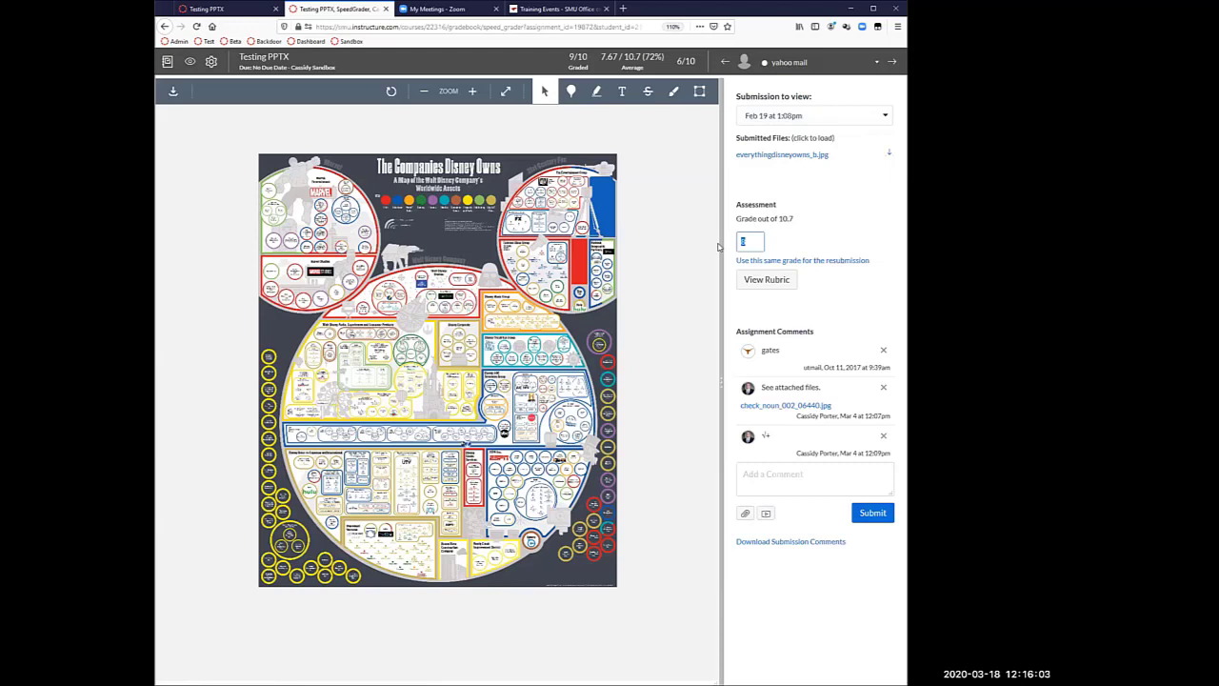
pyautogui.click(766, 280)
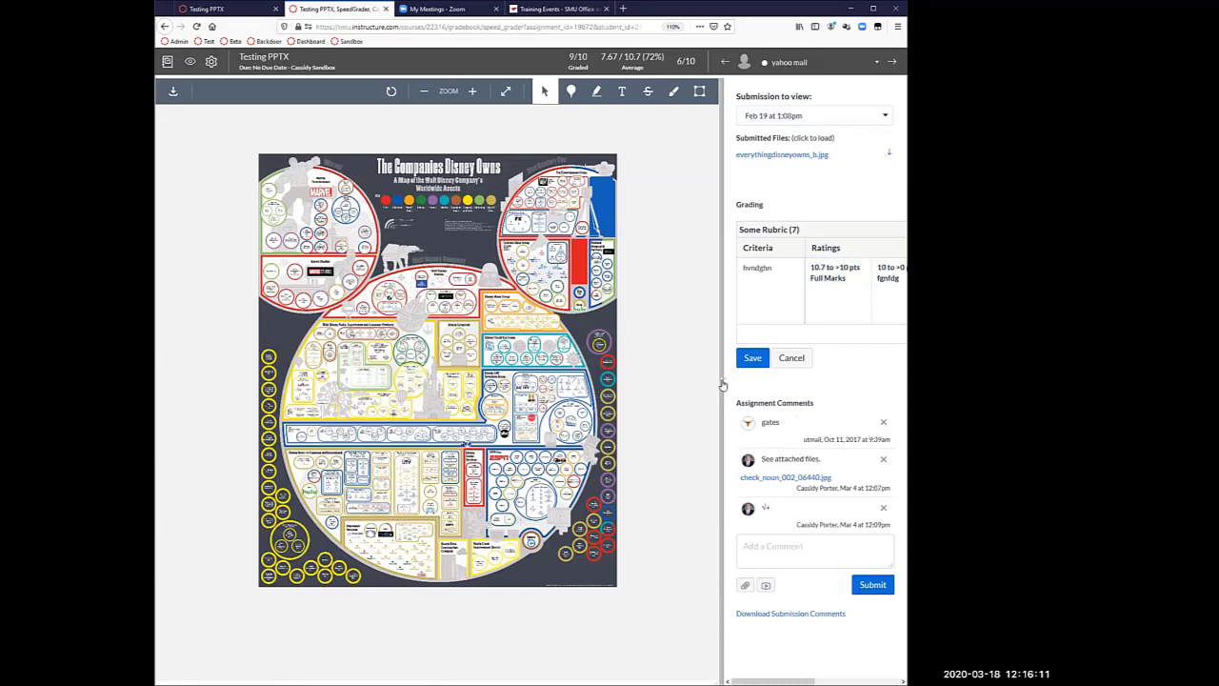
pyautogui.moveTo(721, 392); pyautogui.dragTo(521, 400)
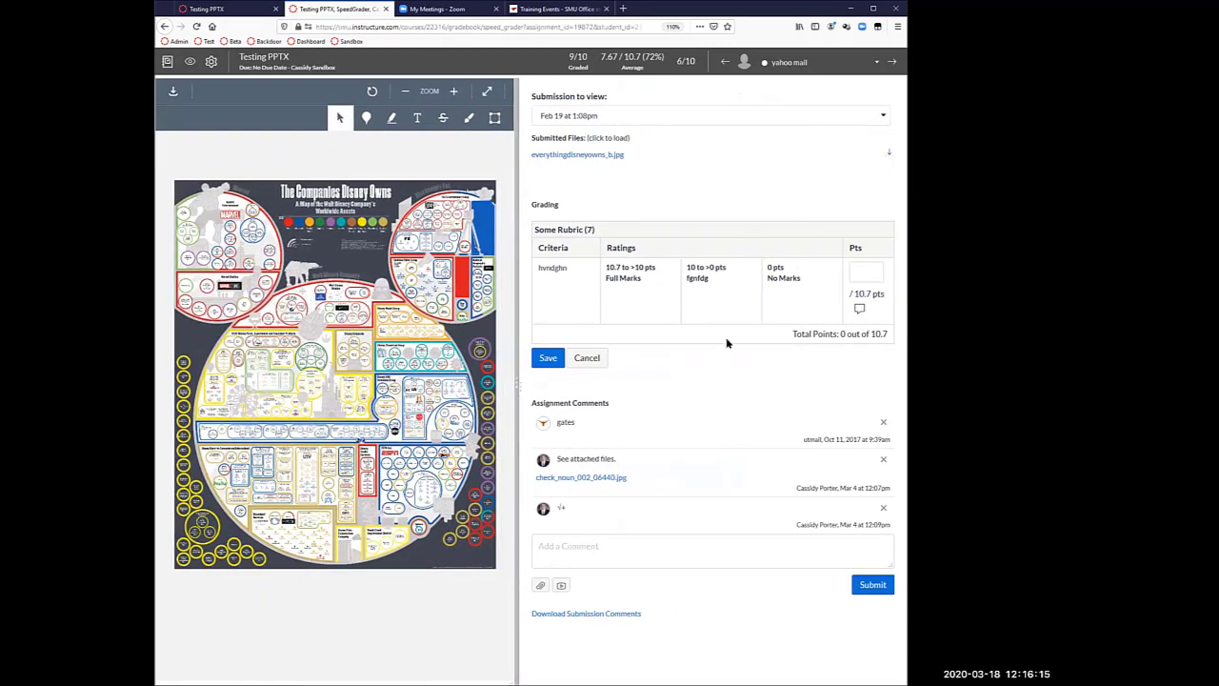
# Step: Try the criterion's different ratings in the rubric, set its score to 5 points and save the assessment
pyautogui.click(726, 306)
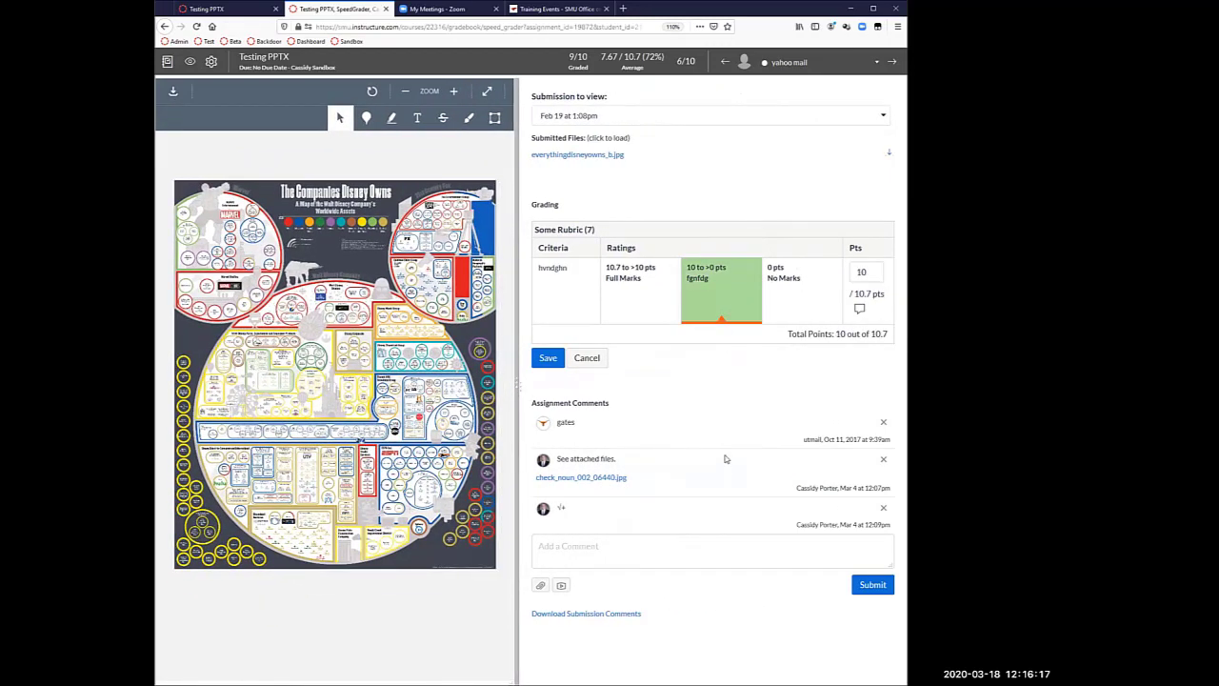
pyautogui.click(642, 307)
pyautogui.click(730, 322)
pyautogui.click(803, 289)
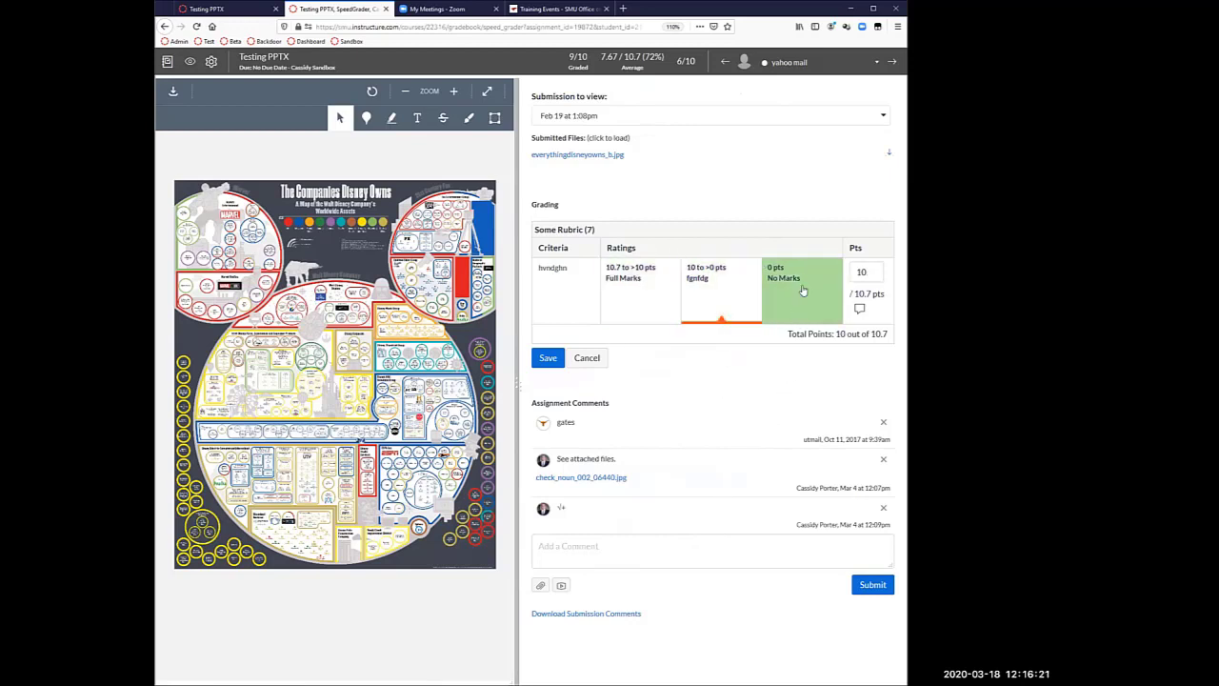
pyautogui.doubleClick(874, 273)
pyautogui.write('5')
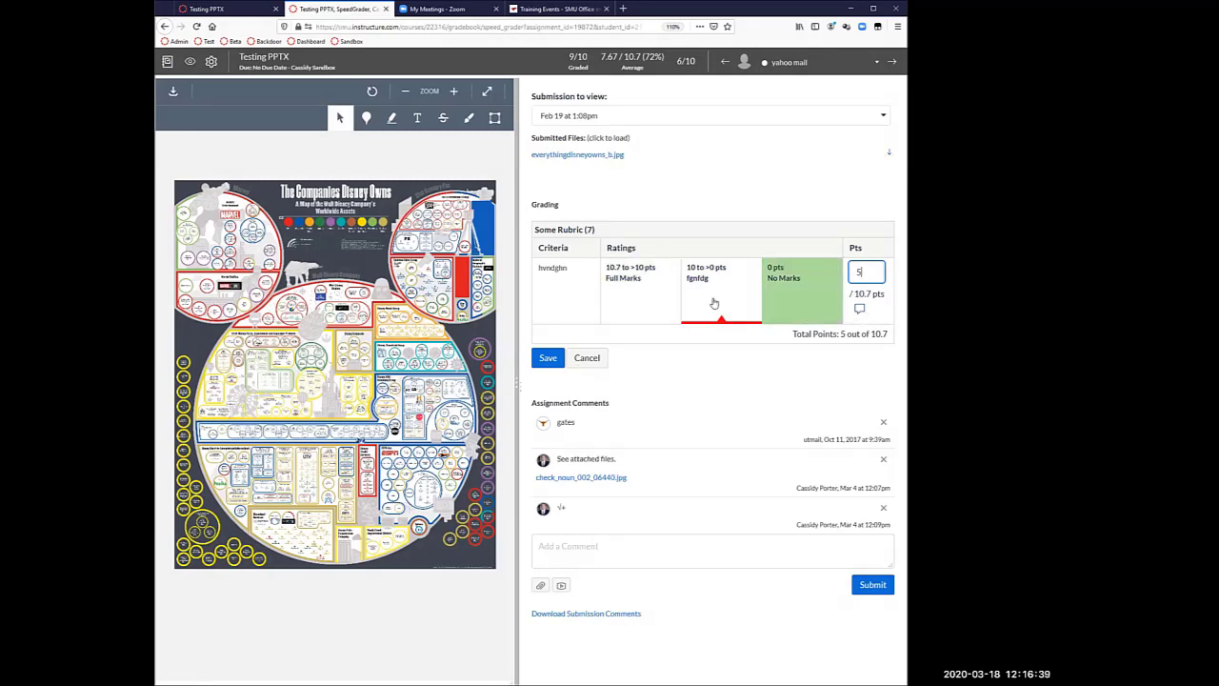
pyautogui.click(549, 360)
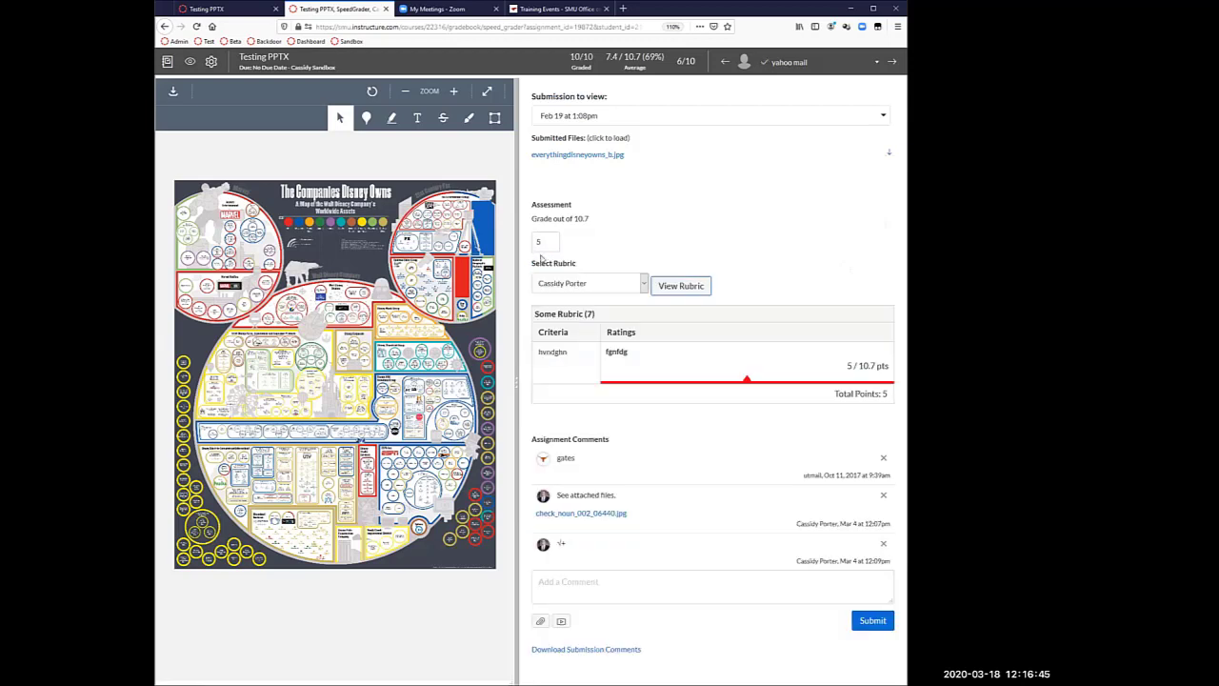
# Step: Submit the assignment comment "nice job" on the student's submission
pyautogui.moveTo(541, 245); pyautogui.dragTo(530, 246)
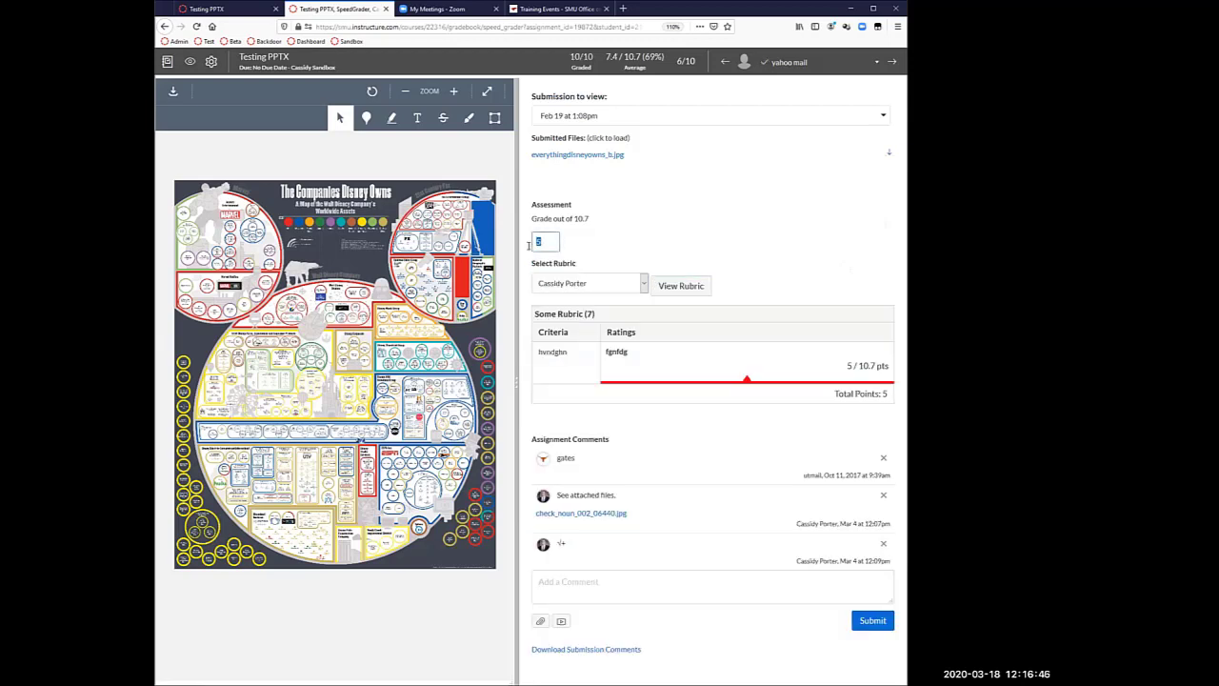
pyautogui.click(656, 243)
pyautogui.click(623, 577)
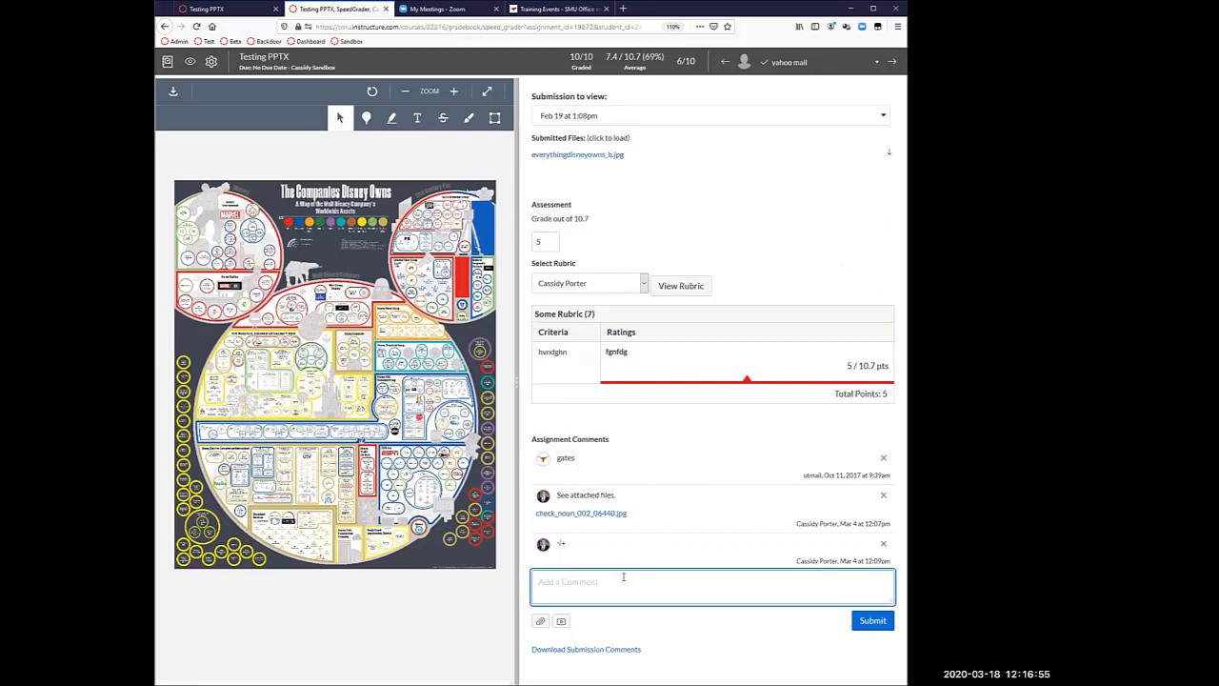
pyautogui.write('nice jib')
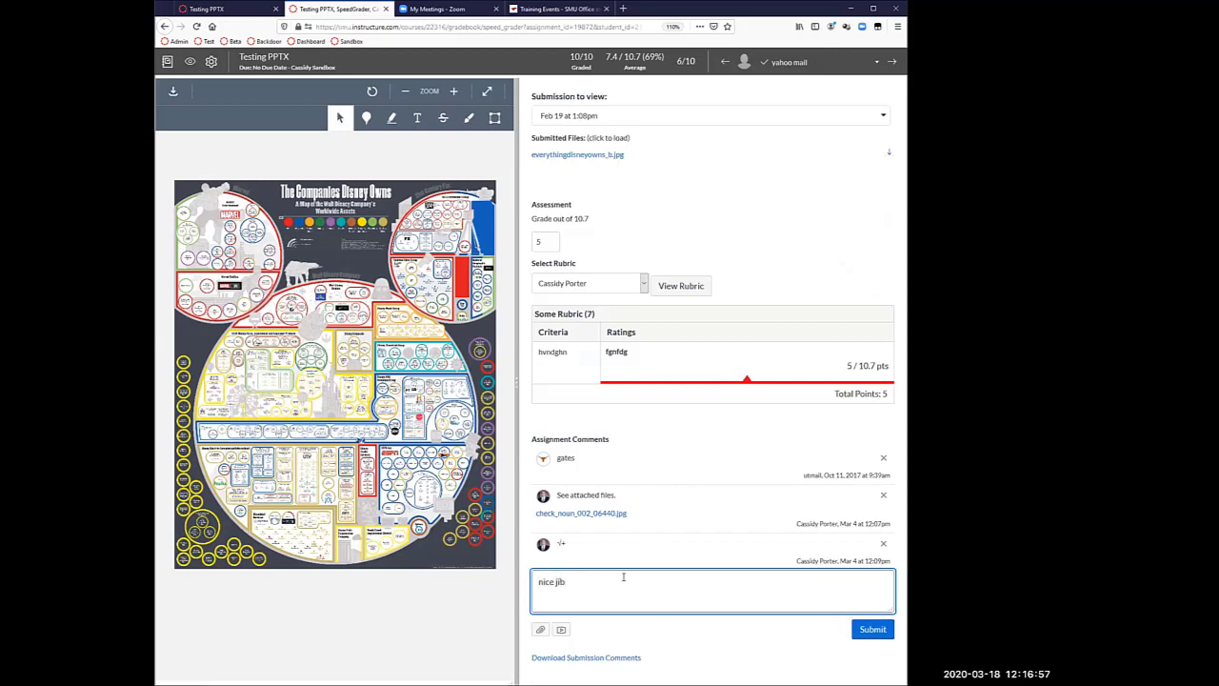
pyautogui.press('BackSpace')
pyautogui.press('BackSpace')
pyautogui.write('o')
pyautogui.click(874, 629)
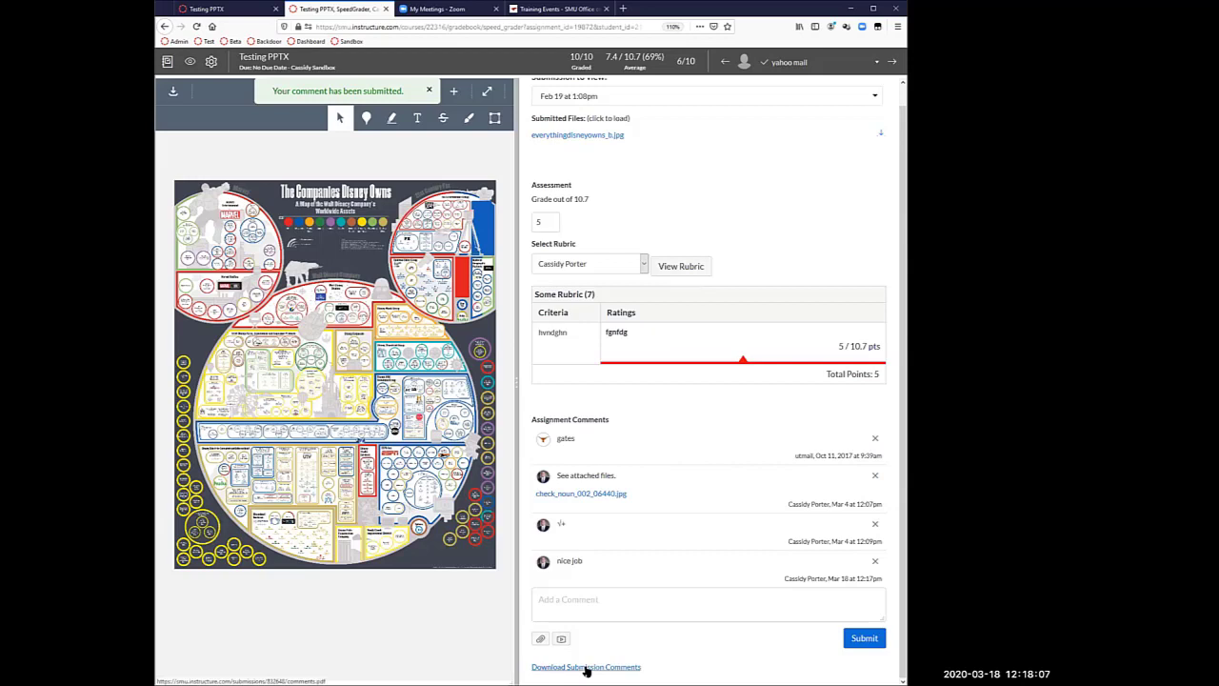
# Step: Narrow the grading pane, then review the graded count, the average and the list of students across all sections
pyautogui.scroll(1, 705, 416)
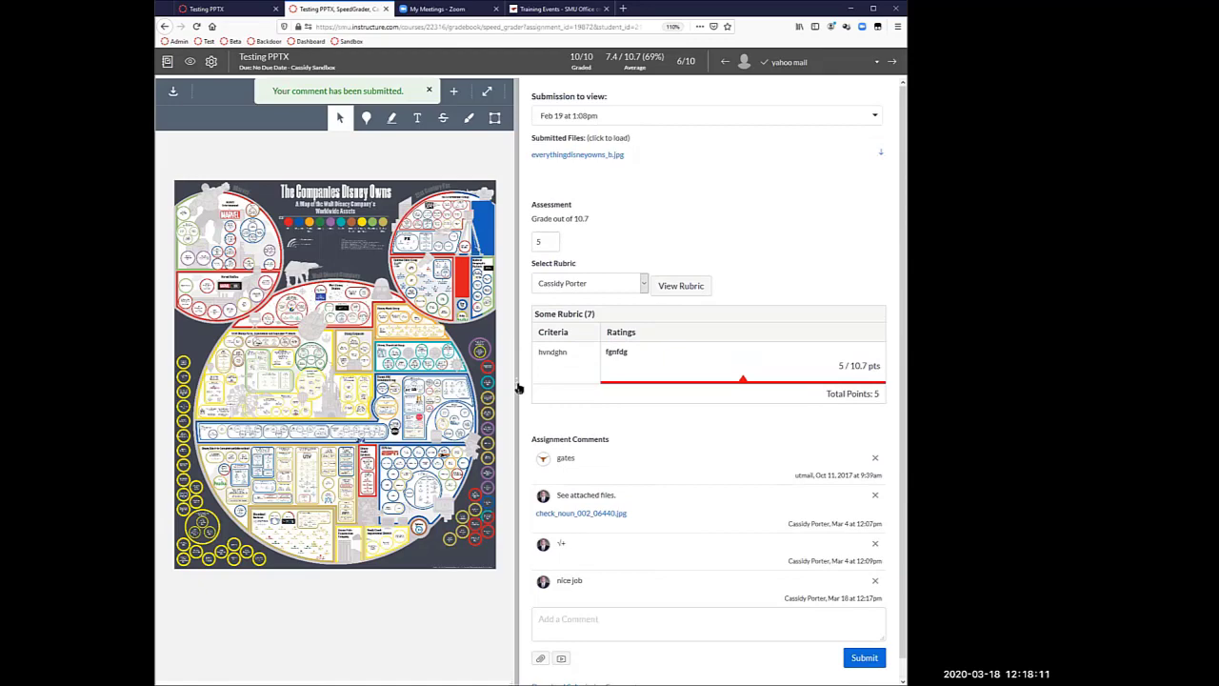
pyautogui.moveTo(581, 380); pyautogui.dragTo(680, 380)
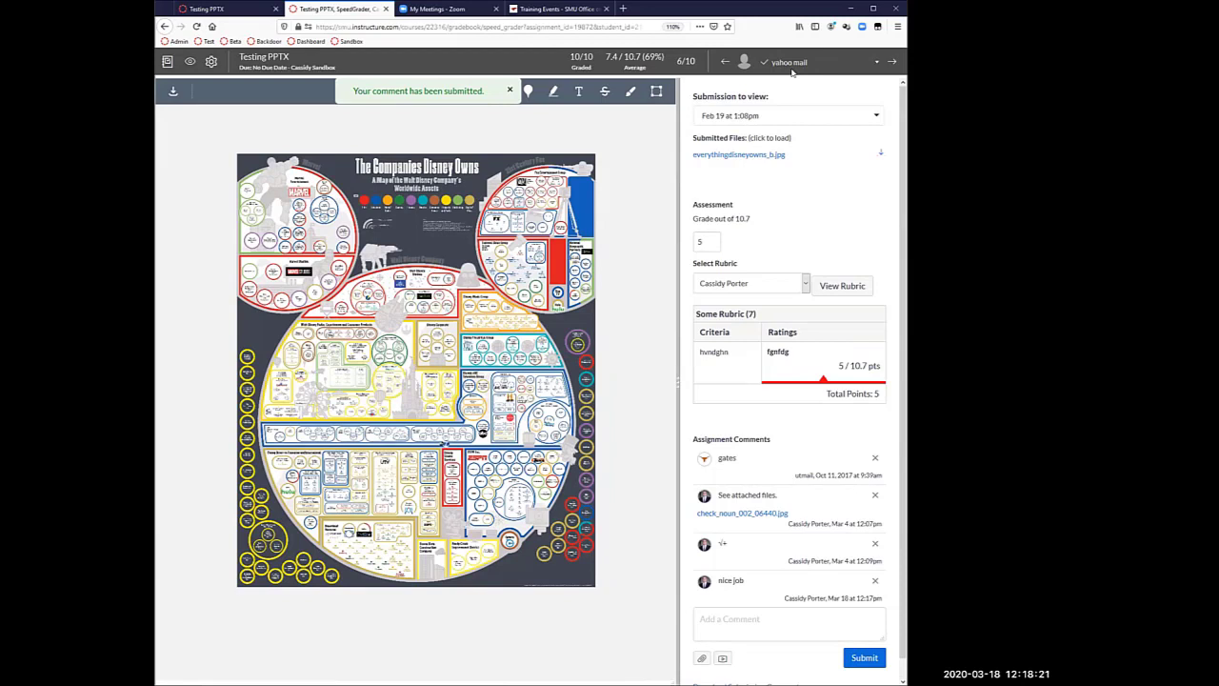
pyautogui.moveTo(569, 58); pyautogui.dragTo(597, 59)
pyautogui.moveTo(606, 57); pyautogui.dragTo(619, 58)
pyautogui.moveTo(676, 61); pyautogui.dragTo(696, 61)
pyautogui.click(877, 62)
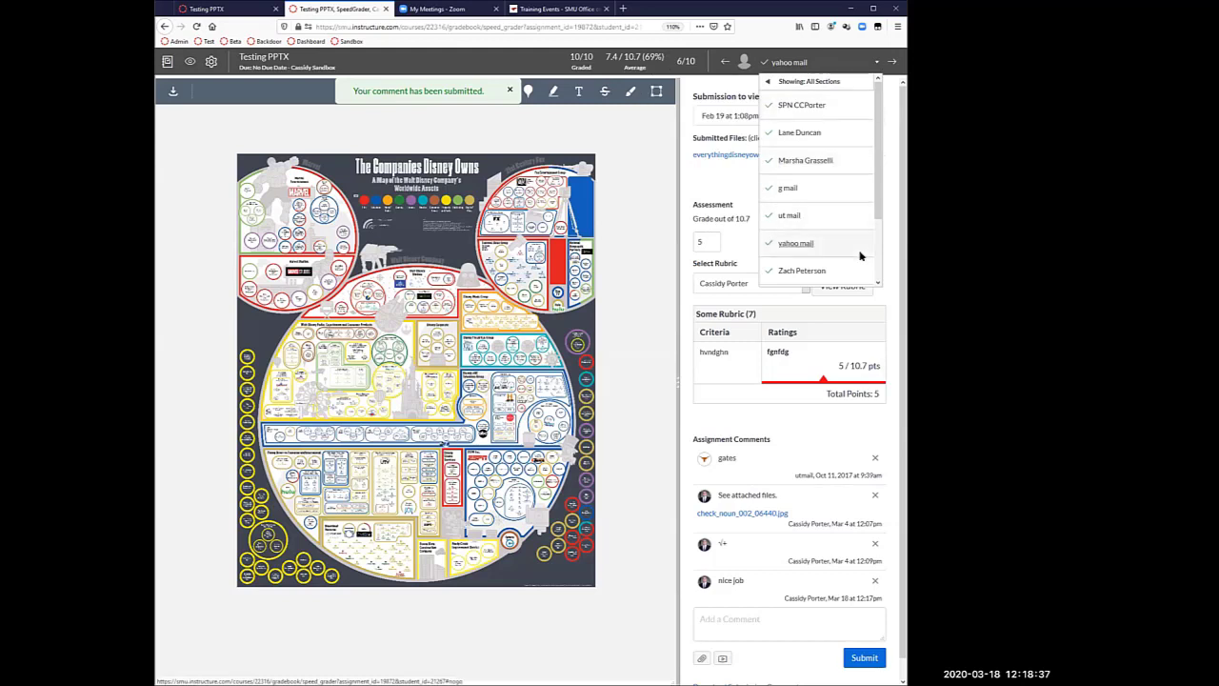
pyautogui.scroll(-2, 875, 229)
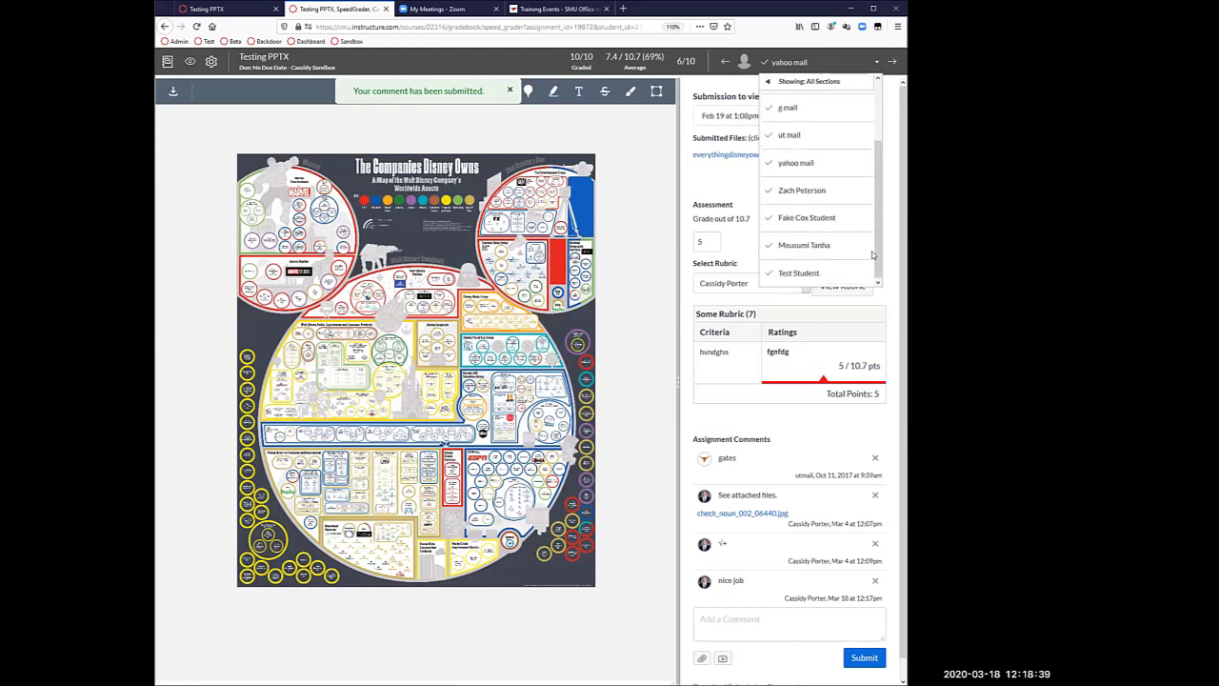
# Step: Leave the student list and go through the students one by one until the Canvas Policies.docx submission
pyautogui.scroll(2, 870, 184)
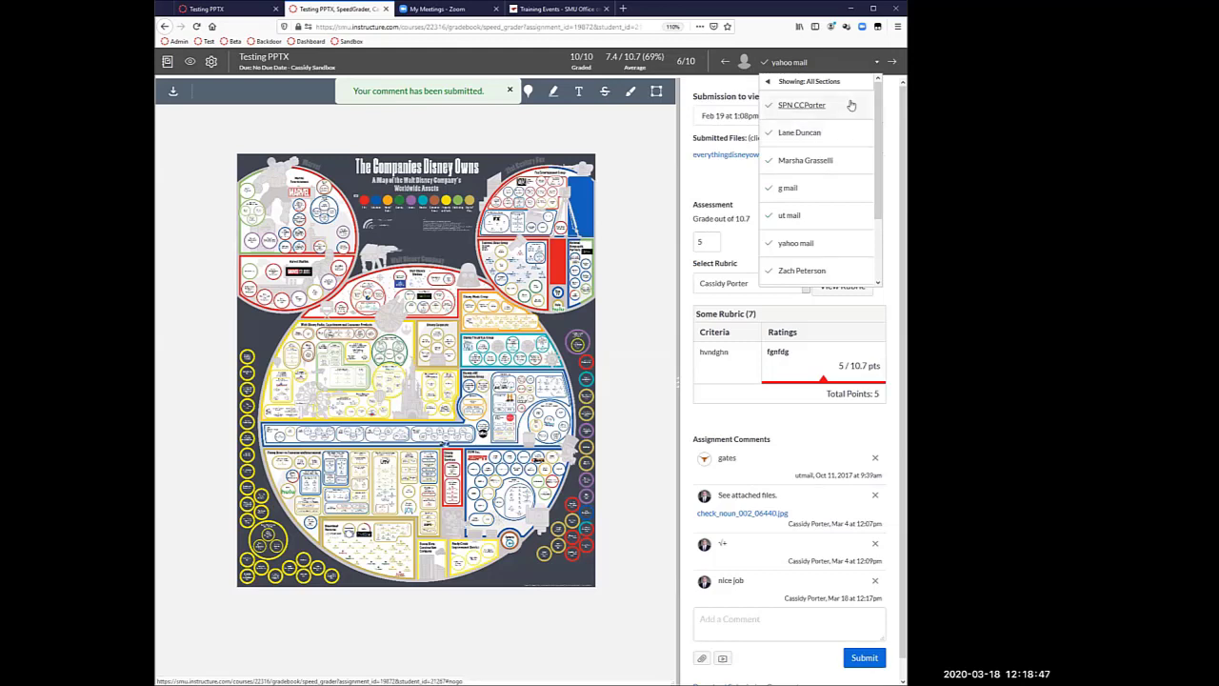
pyautogui.click(892, 85)
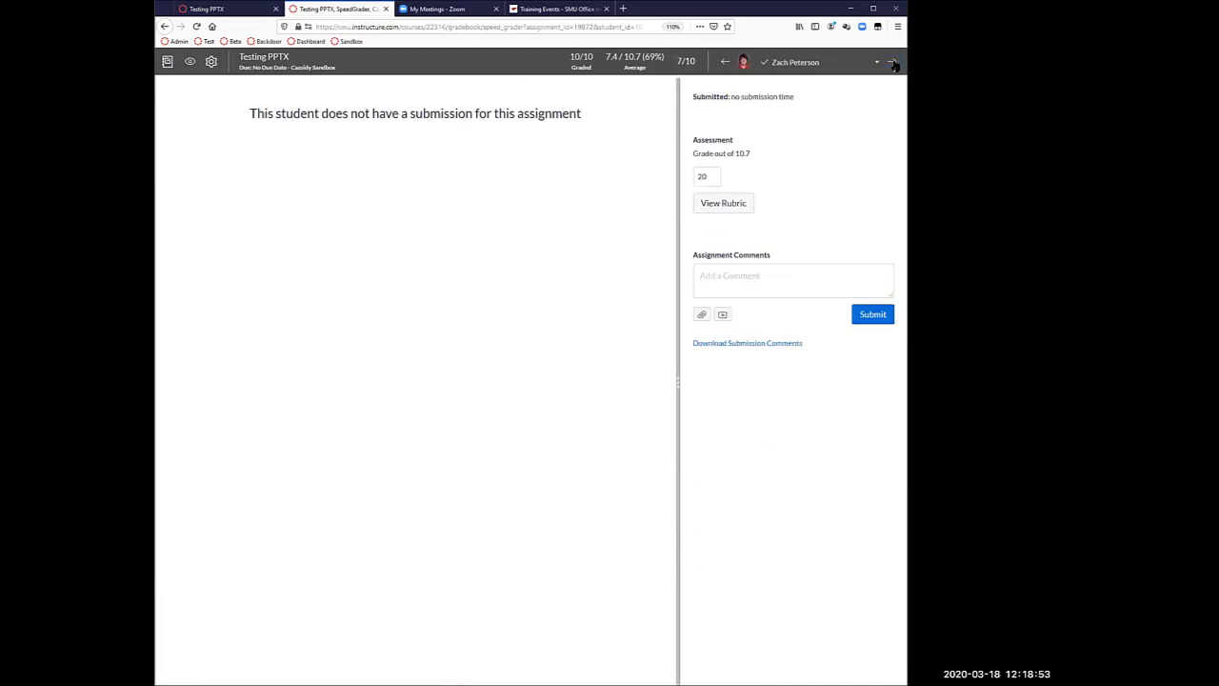
pyautogui.click(893, 63)
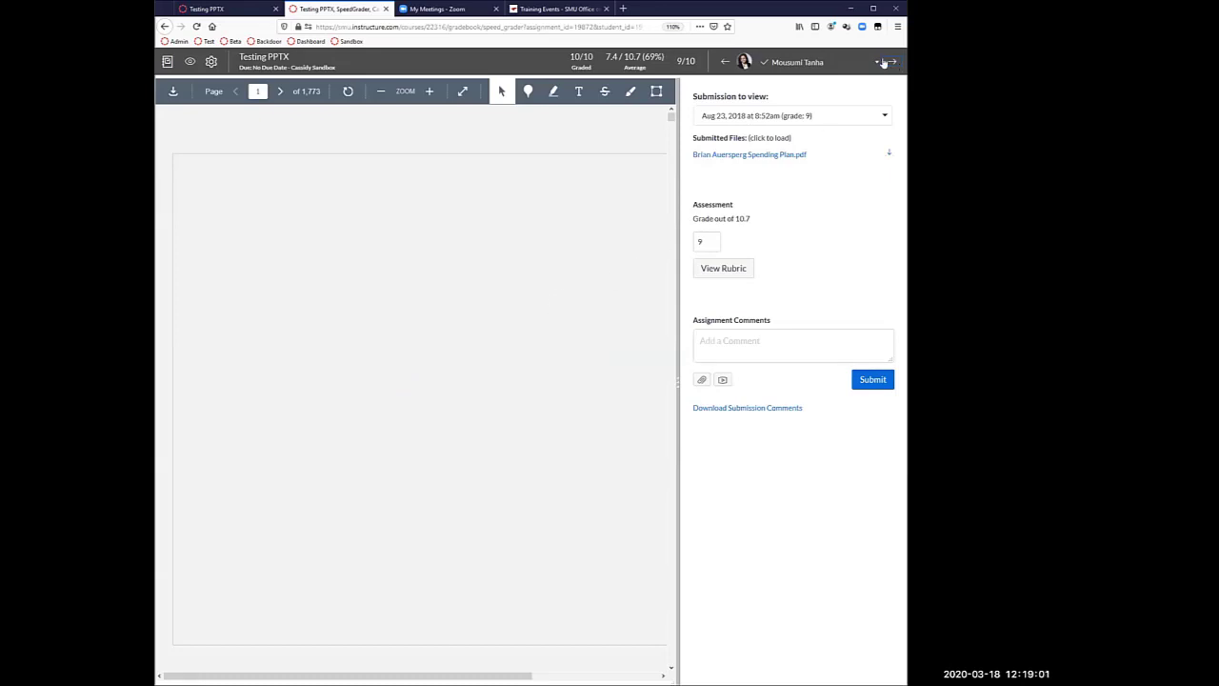
pyautogui.click(893, 63)
pyautogui.click(892, 63)
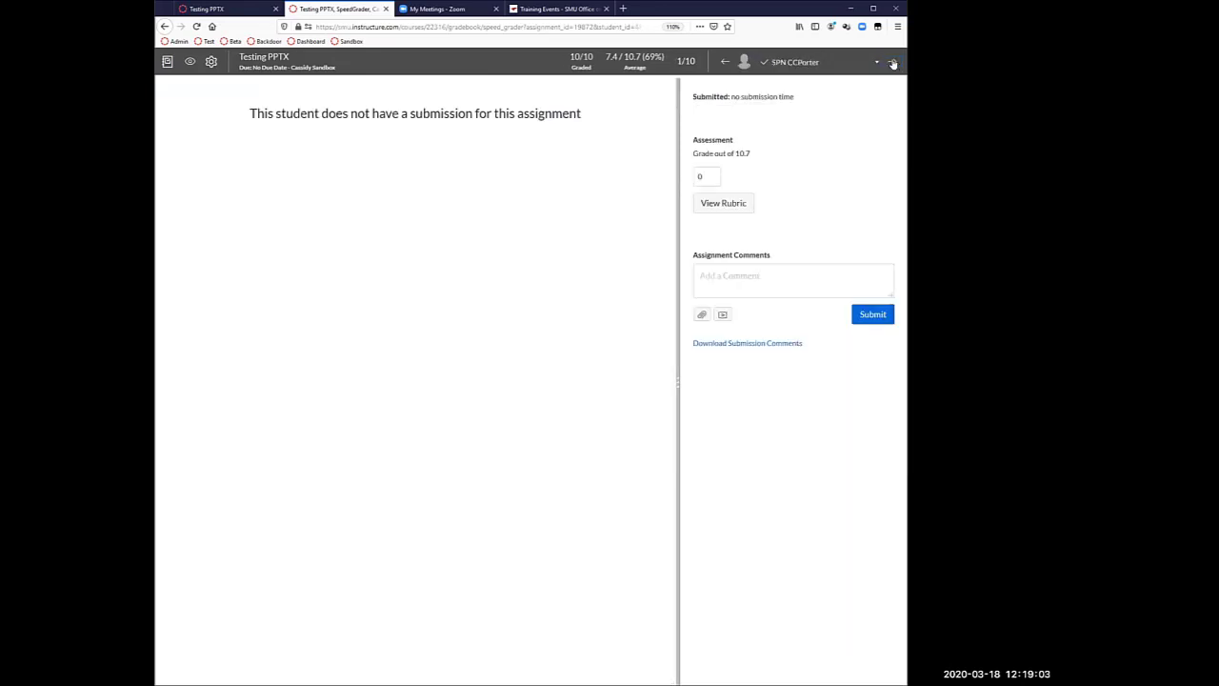
pyautogui.click(893, 63)
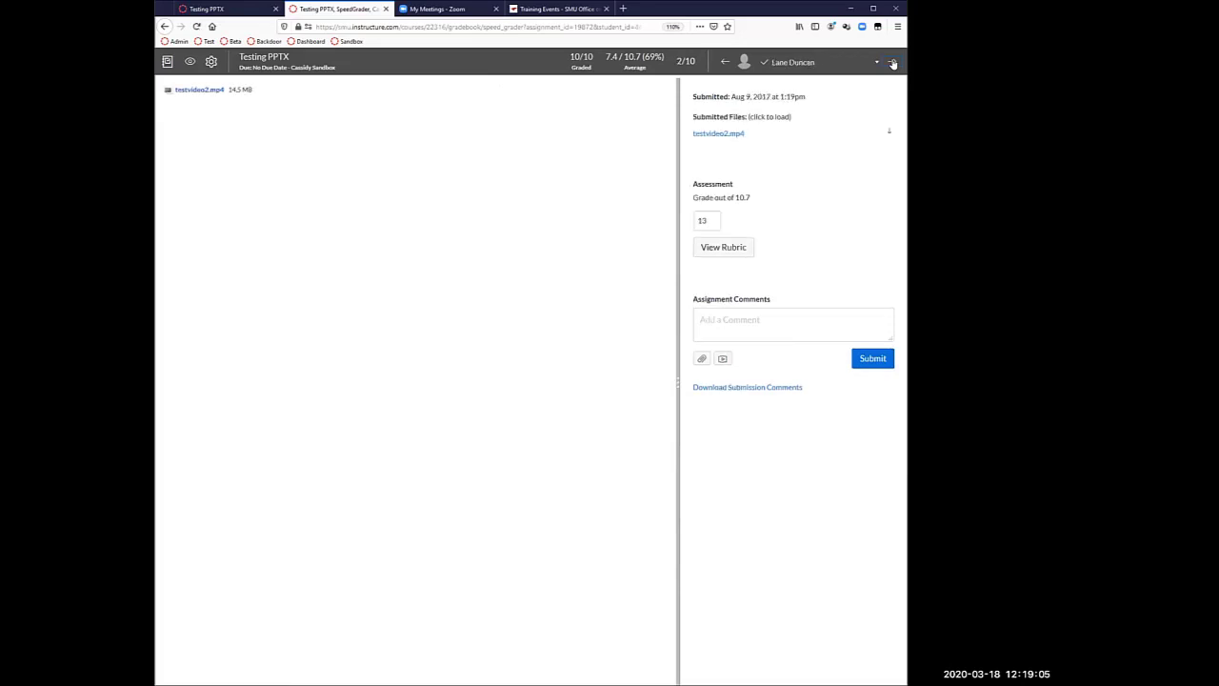
pyautogui.click(893, 63)
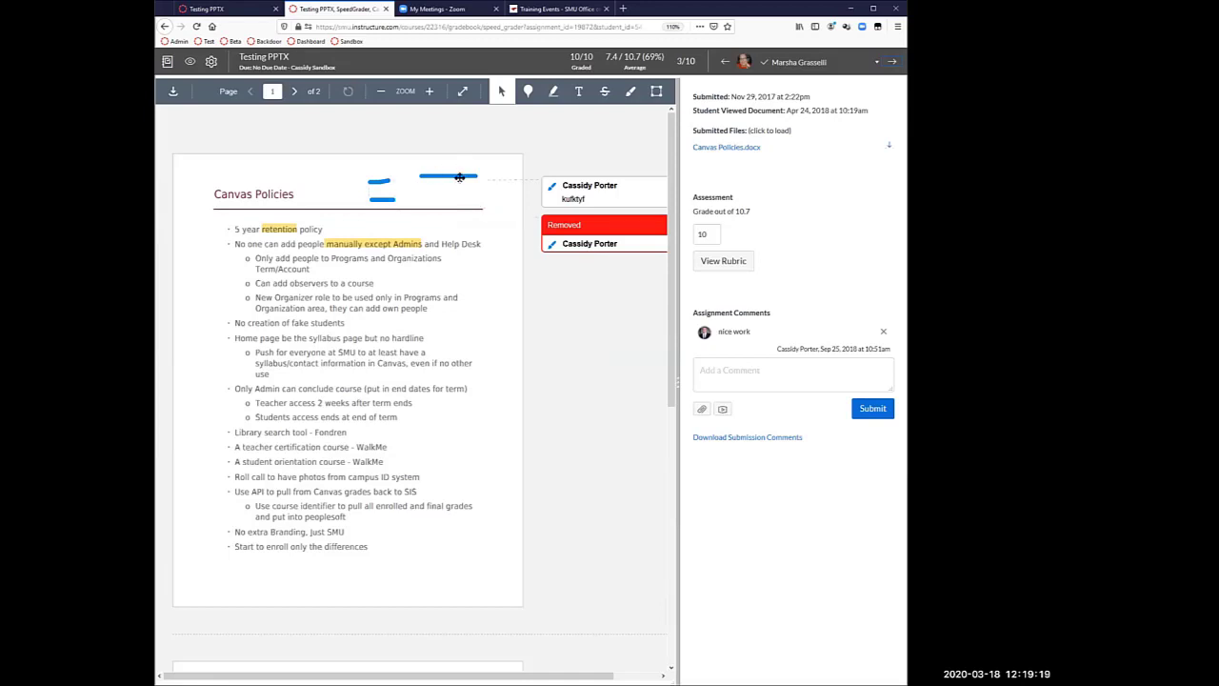
# Step: Review the annotations on both pages of Canvas Policies.docx and close SpeedGrader
pyautogui.scroll(-5, 436, 425)
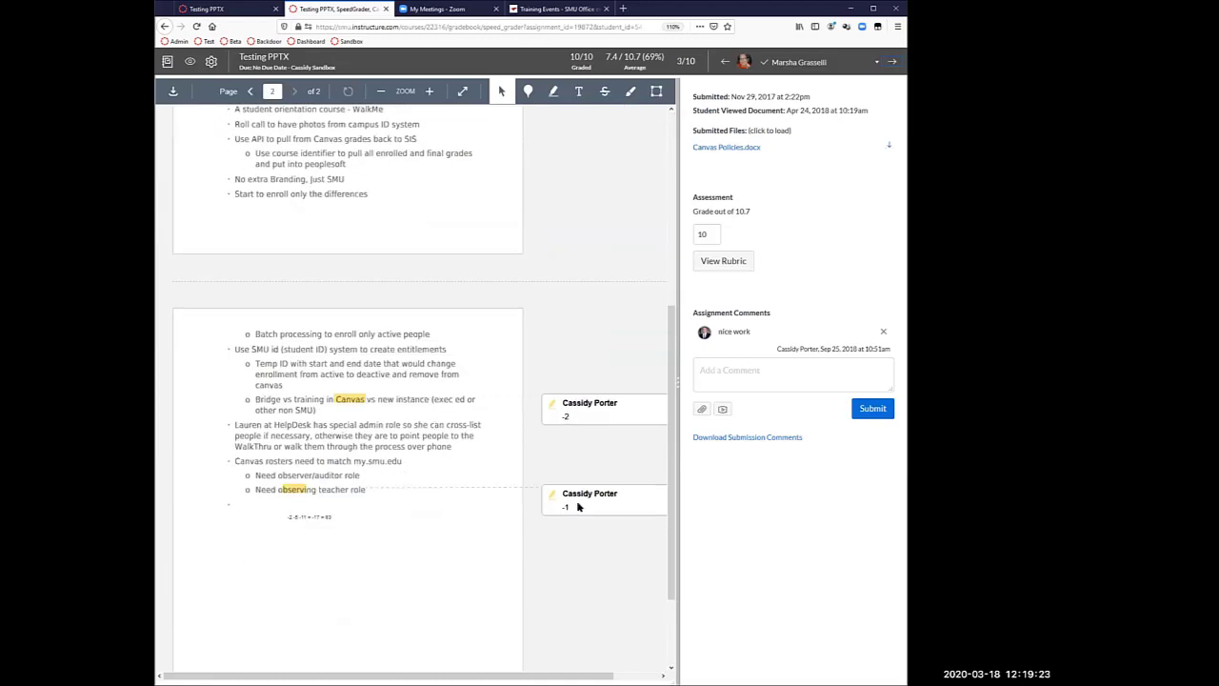
pyautogui.scroll(5, 578, 506)
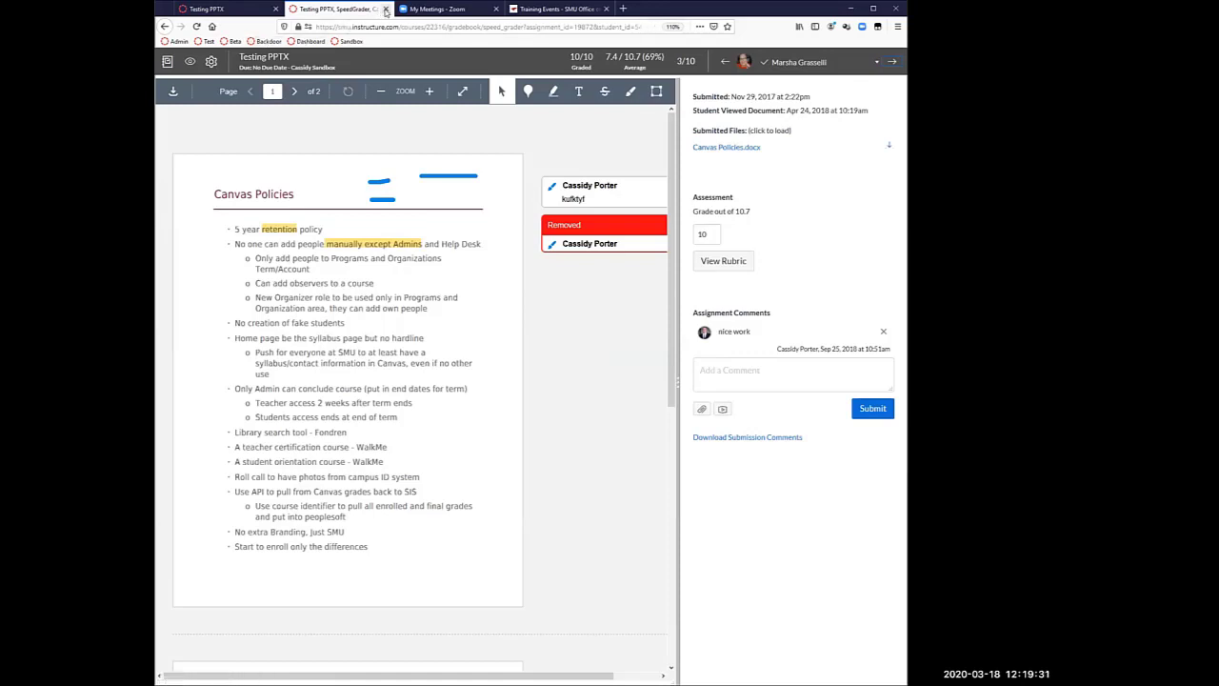
pyautogui.click(386, 9)
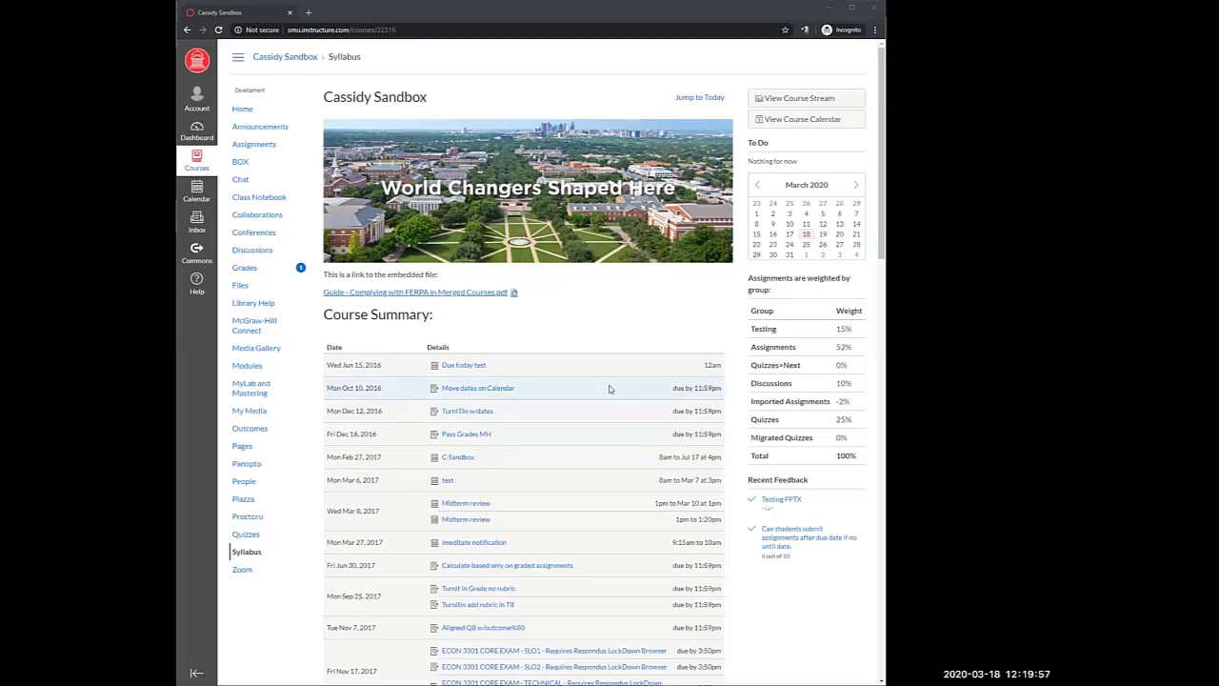
# Step: In the student's incognito browser window, open the Testing PPTX assignment from the Cassidy Sandbox assignments
pyautogui.click(272, 151)
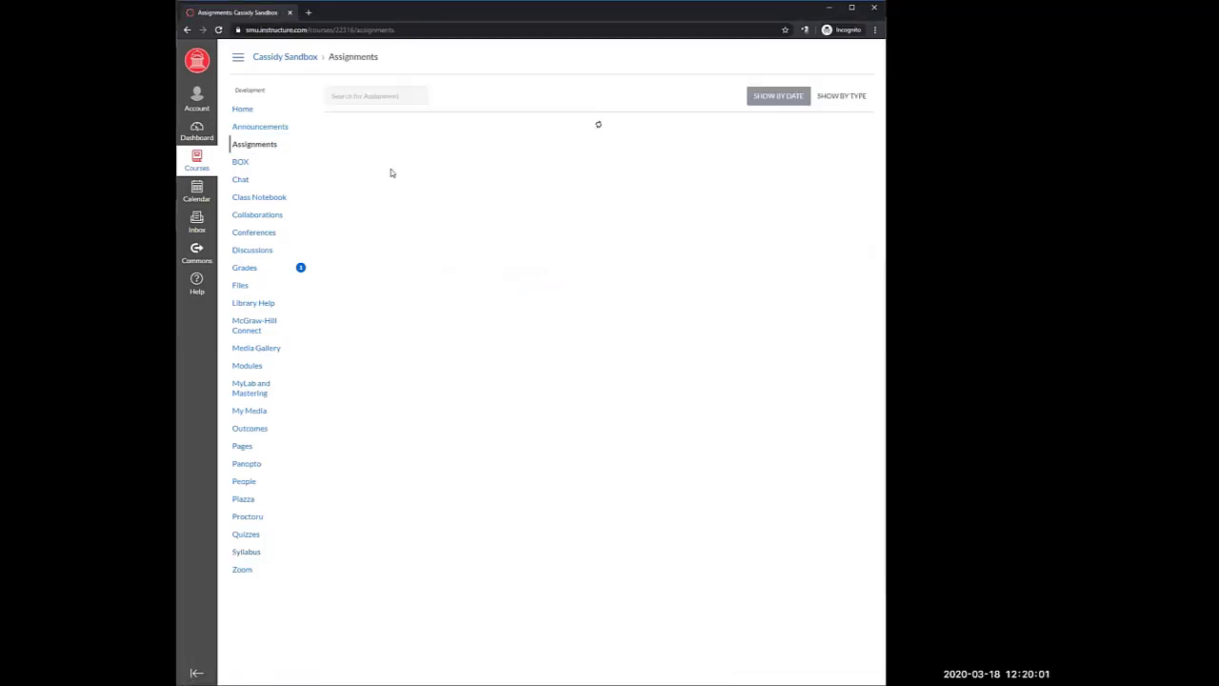
pyautogui.click(389, 166)
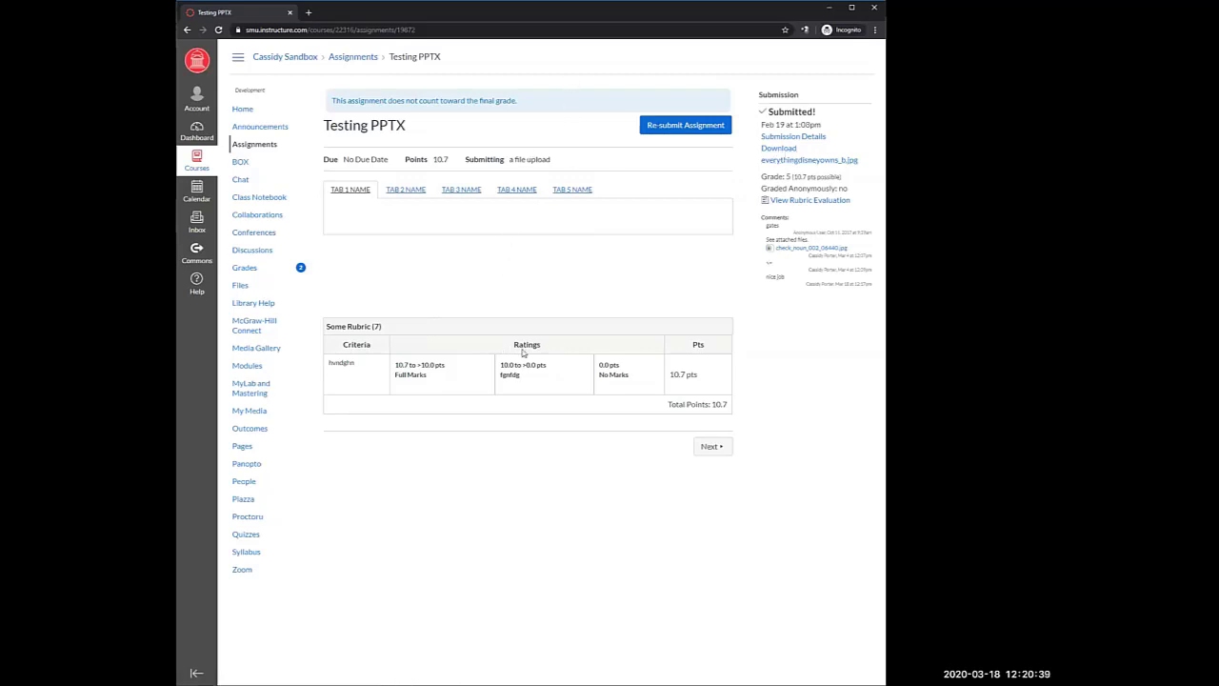
# Step: Open the student's course grades and check the options for arranging the list, keeping Due Date
pyautogui.click(243, 271)
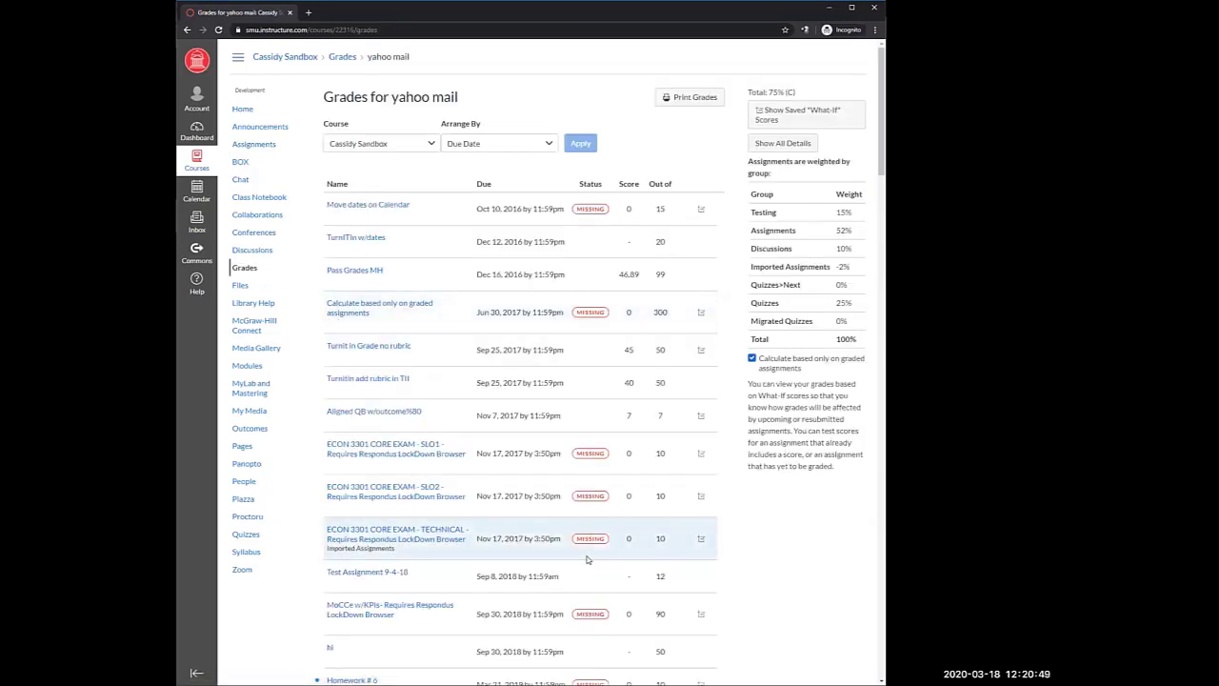
pyautogui.scroll(-1, 588, 560)
pyautogui.scroll(1, 571, 429)
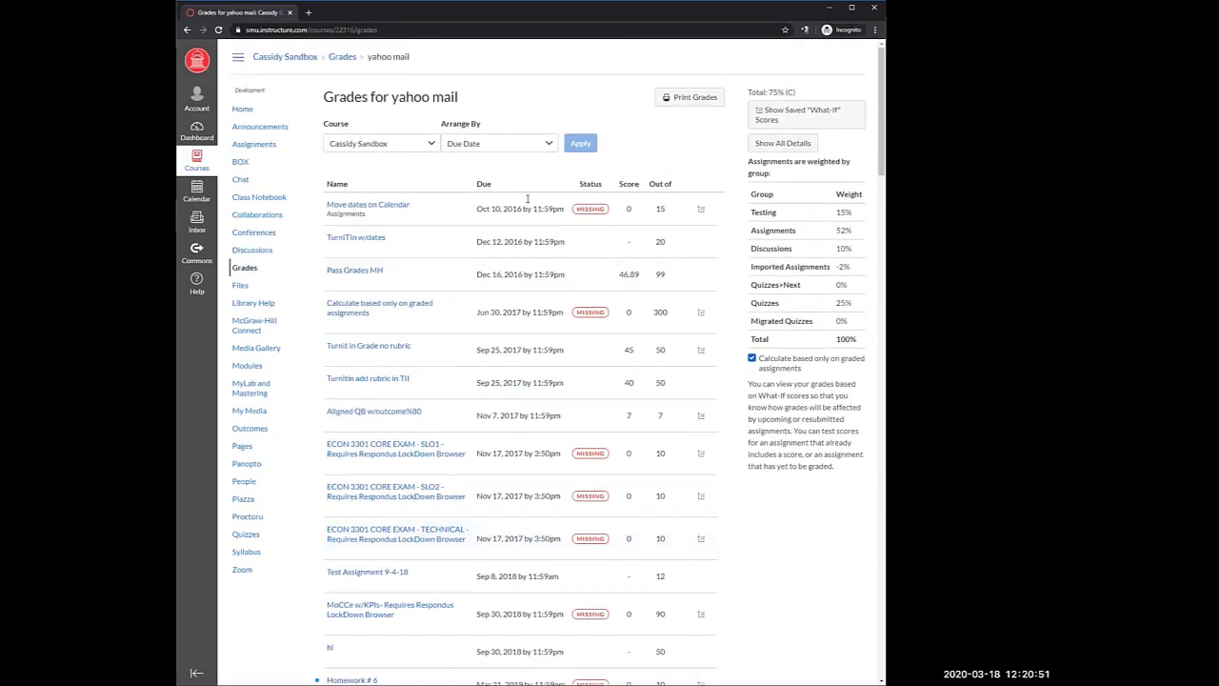
pyautogui.click(513, 148)
pyautogui.click(539, 111)
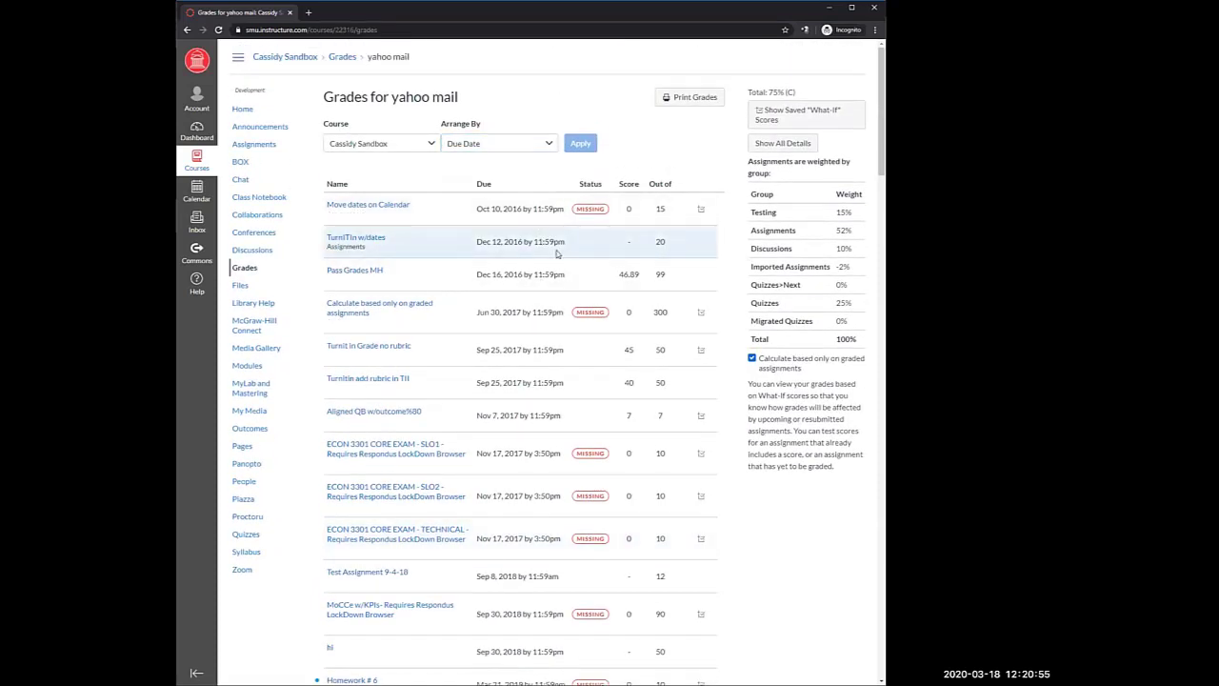
# Step: Find "ppt" in the grades list and show the final grade info, comments and score details of Testing PPTX
pyautogui.scroll(-7, 557, 253)
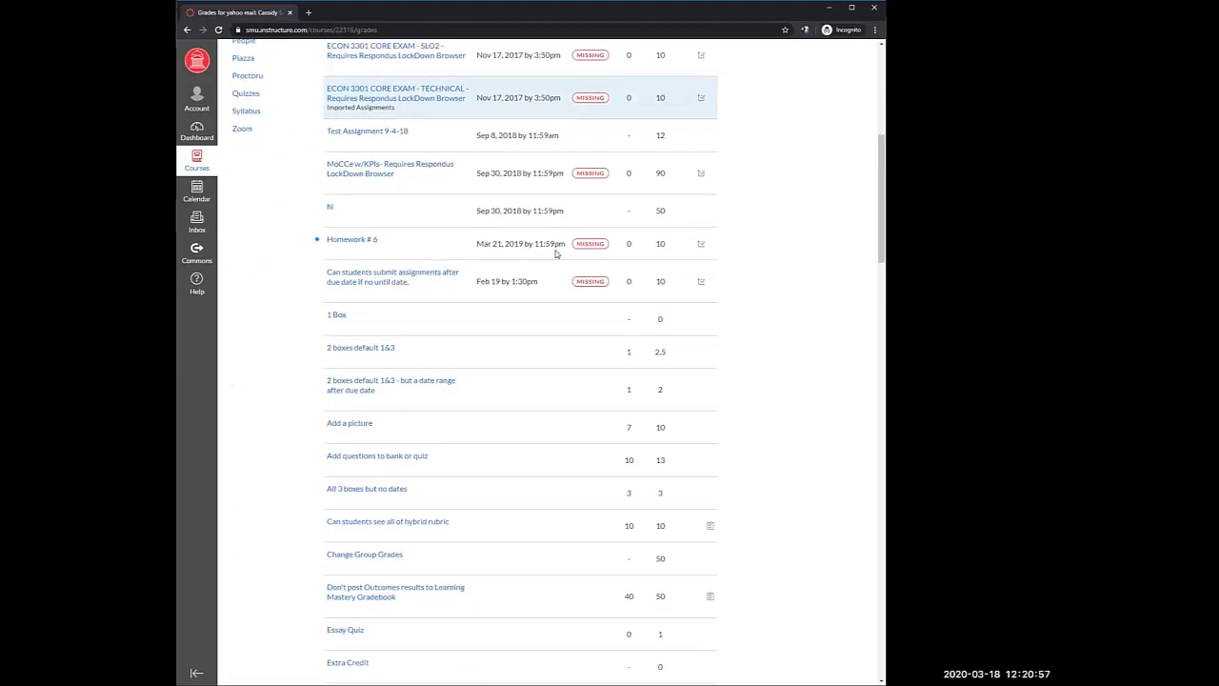
pyautogui.hotkey('ctrl', 'f')
pyautogui.write('ppt')
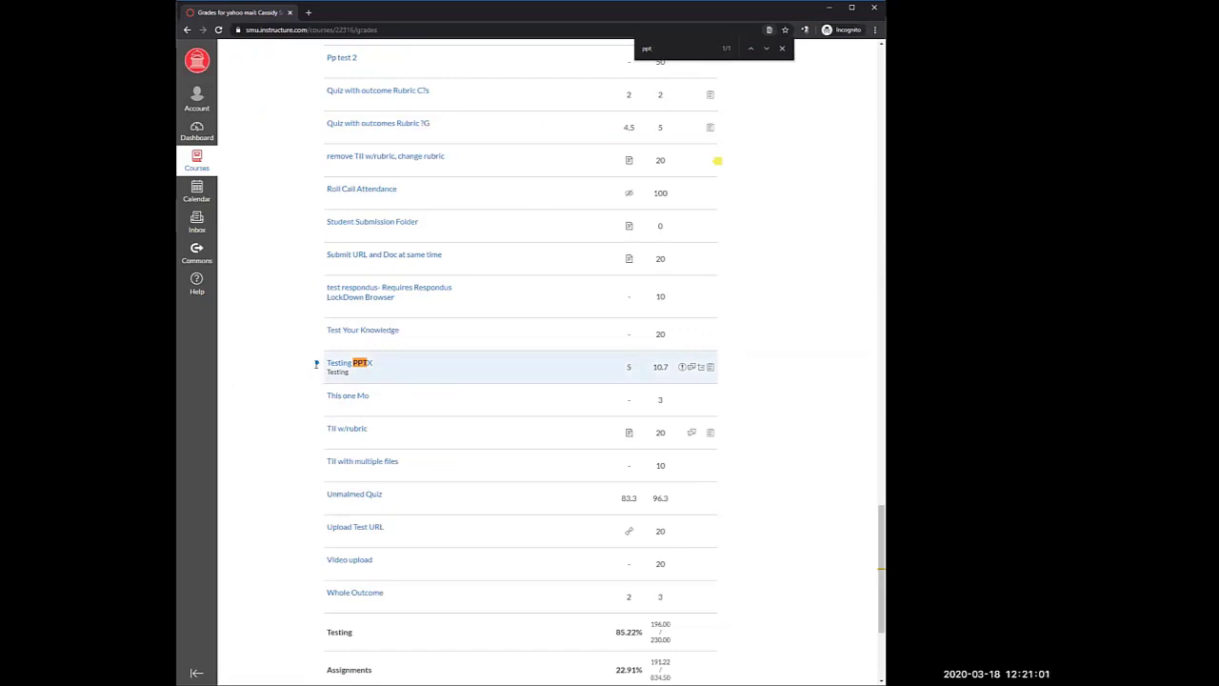
pyautogui.click(682, 369)
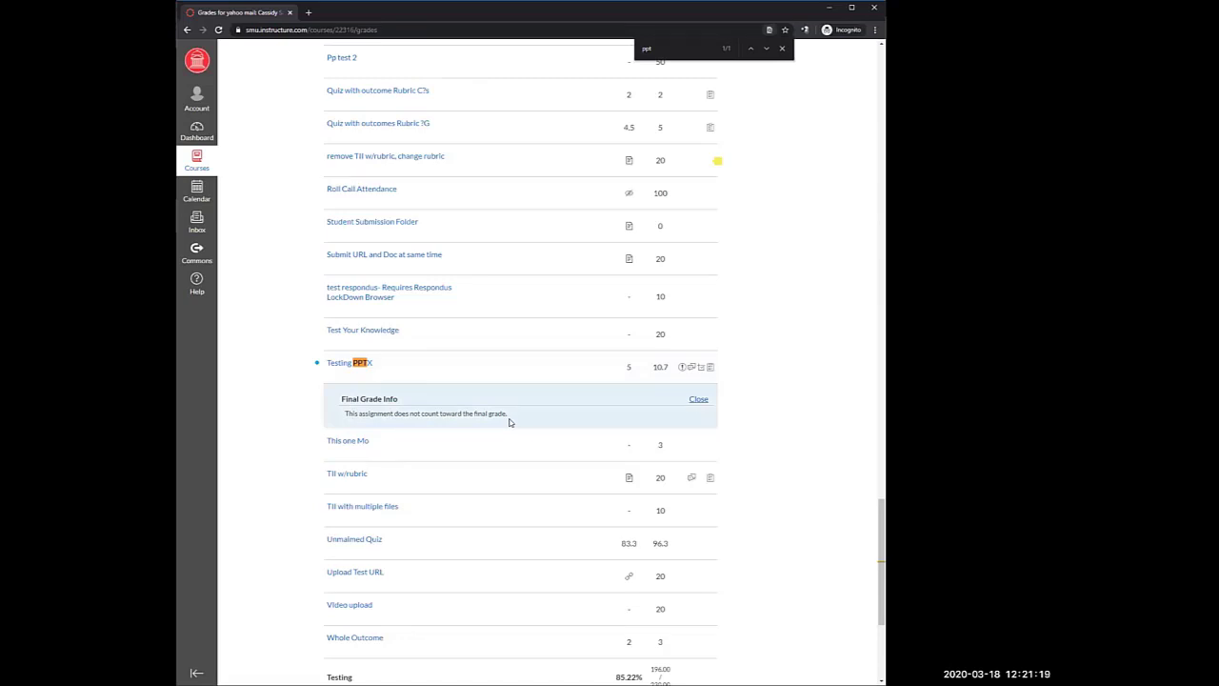
pyautogui.click(693, 367)
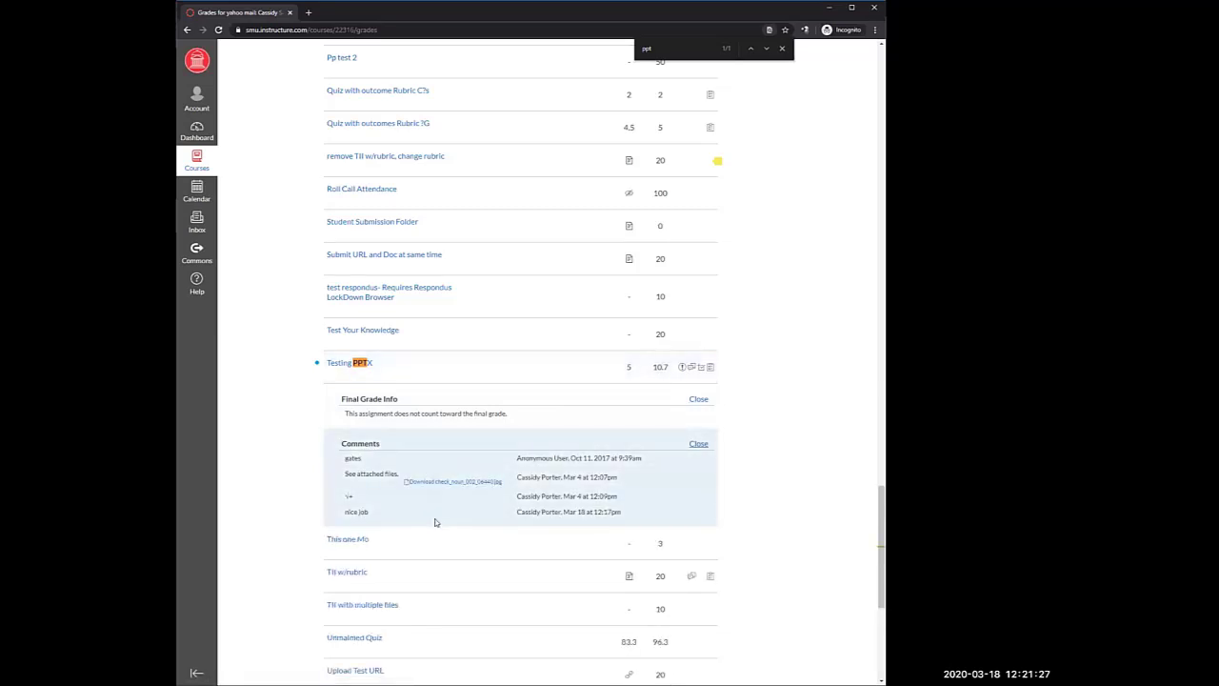
pyautogui.click(702, 369)
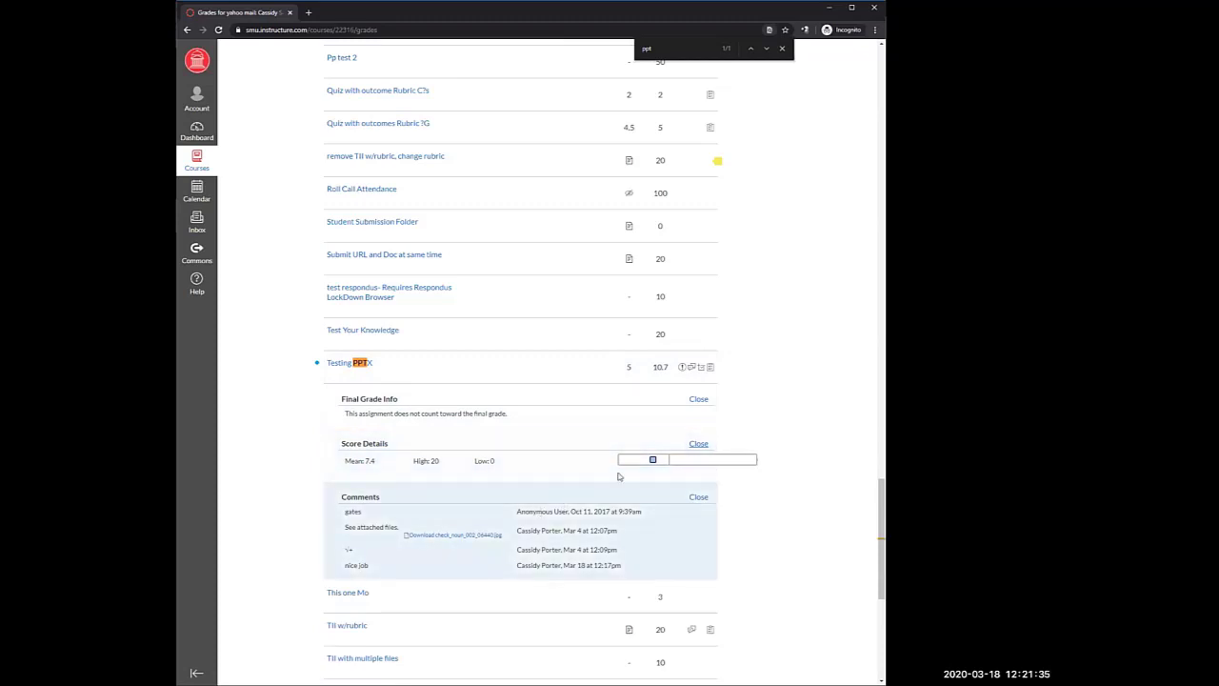
# Step: Collapse the comments, final grade info and score details of Testing PPTX, and view and close its rubric assessment
pyautogui.click(698, 497)
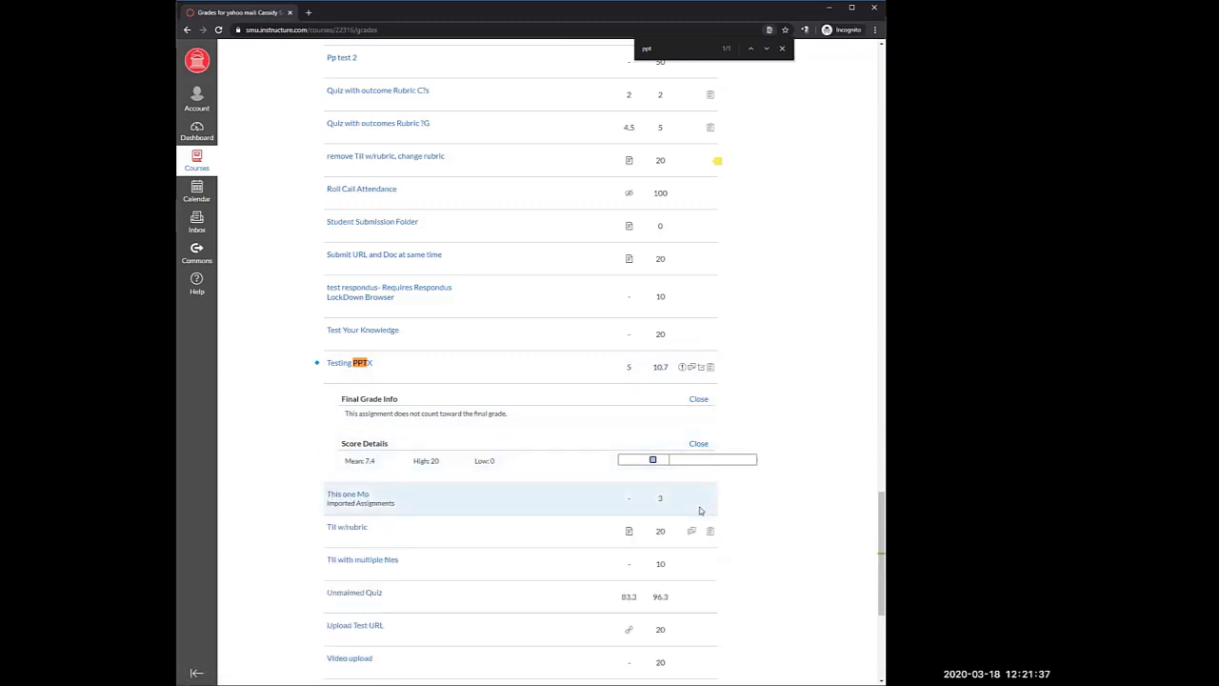
pyautogui.click(698, 401)
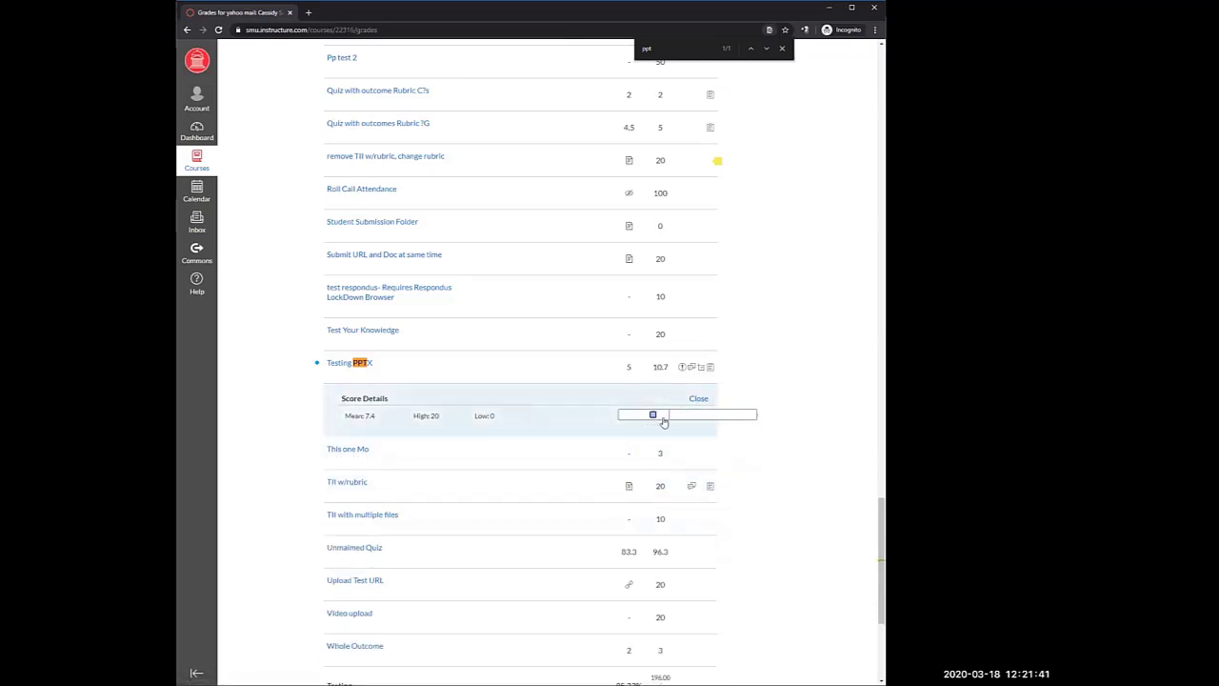
pyautogui.moveTo(669, 420)
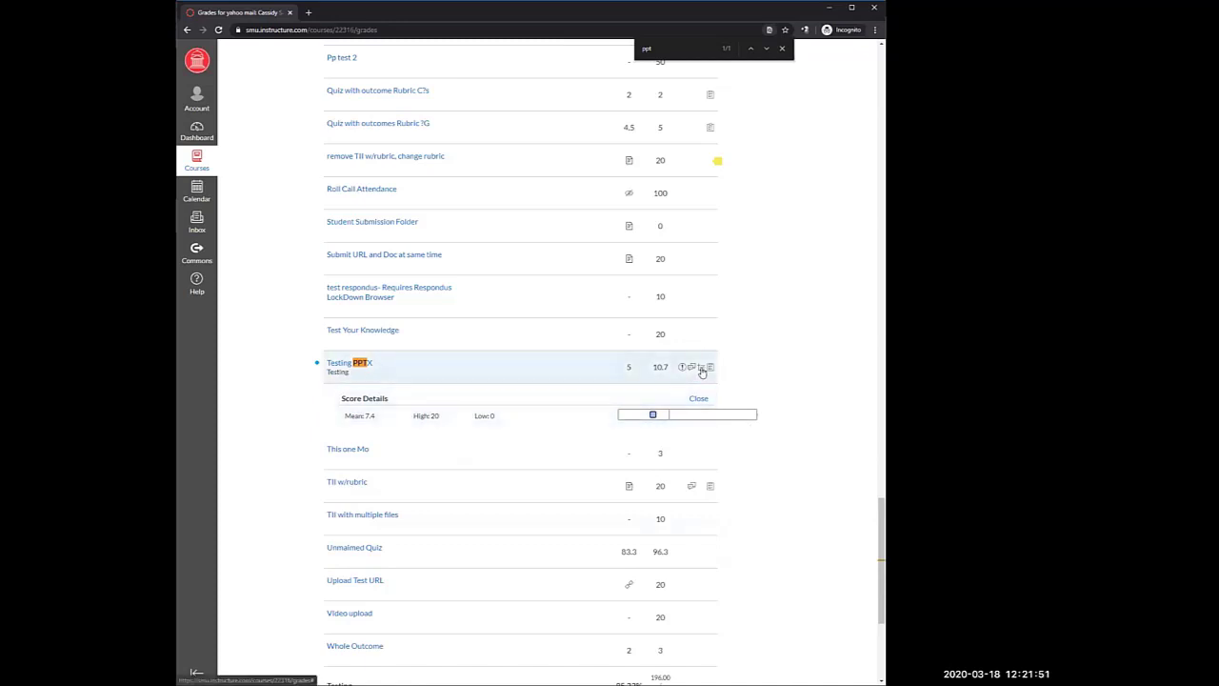
pyautogui.click(702, 370)
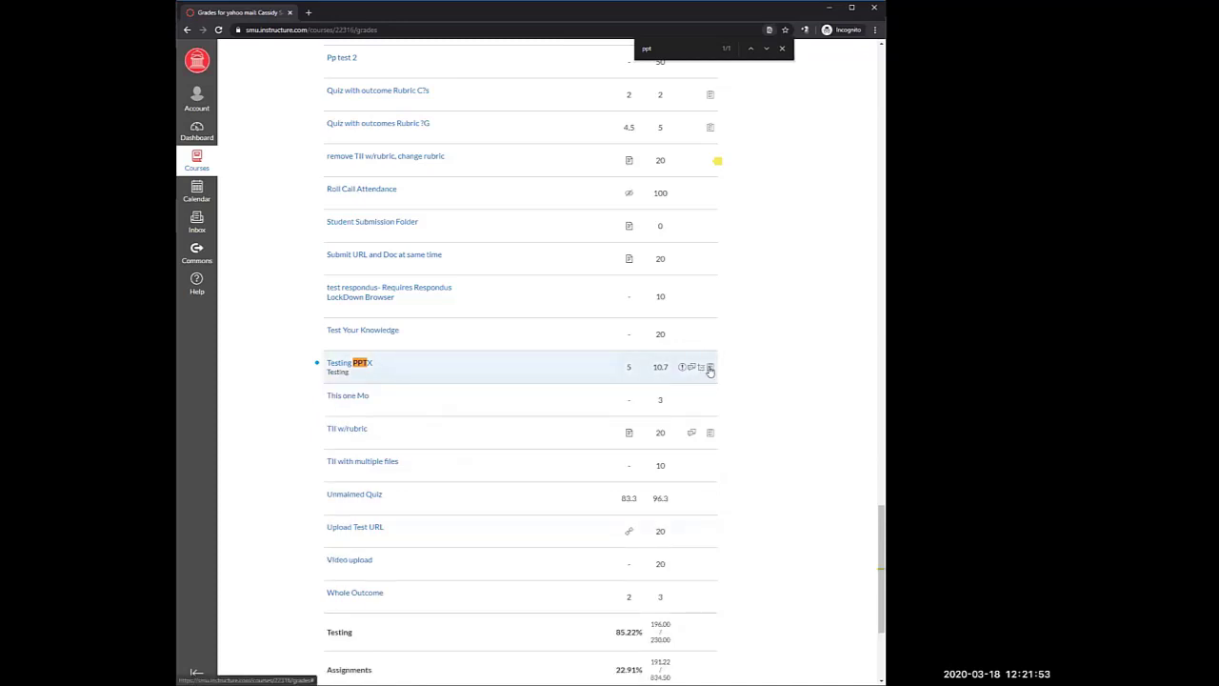
pyautogui.click(710, 370)
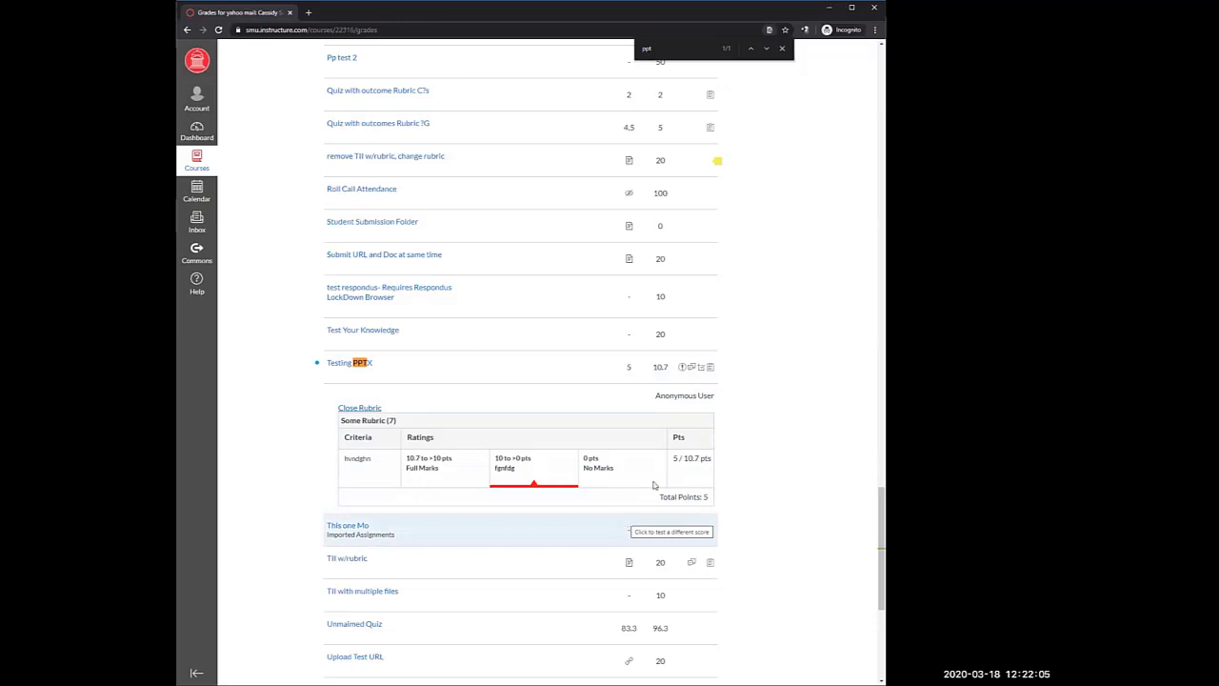
pyautogui.click(711, 370)
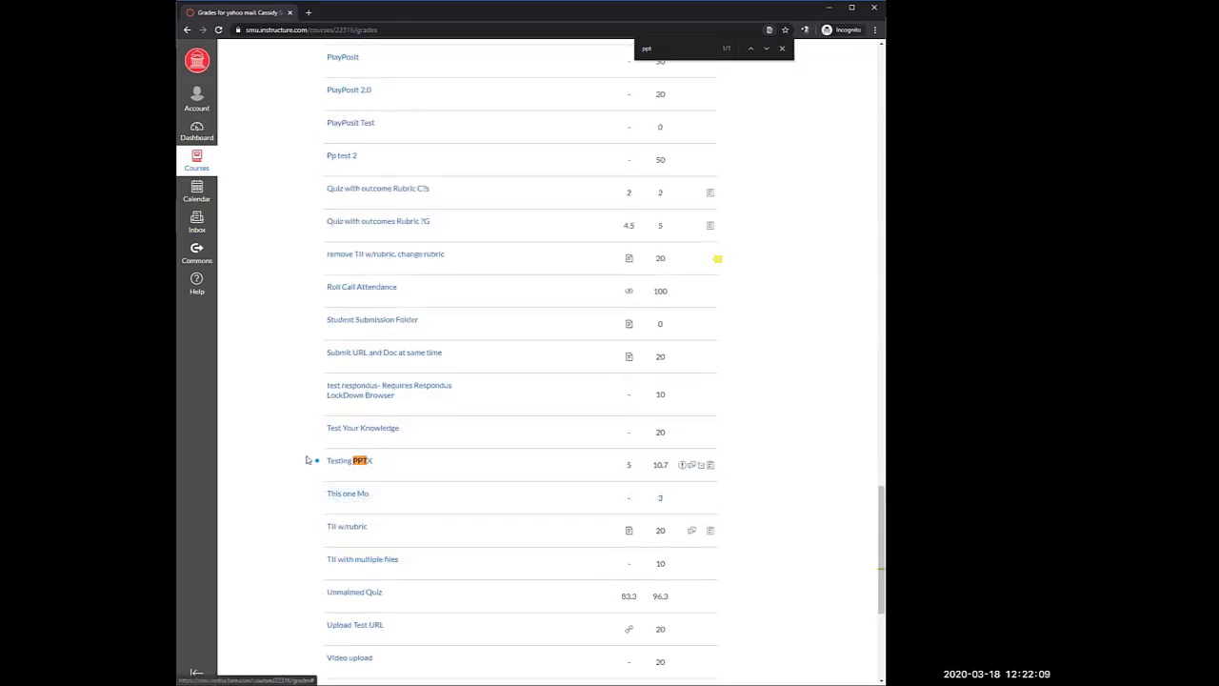
# Step: Open the submission details of Testing PPTX and view its rubric assessment, closing it after review
pyautogui.click(358, 461)
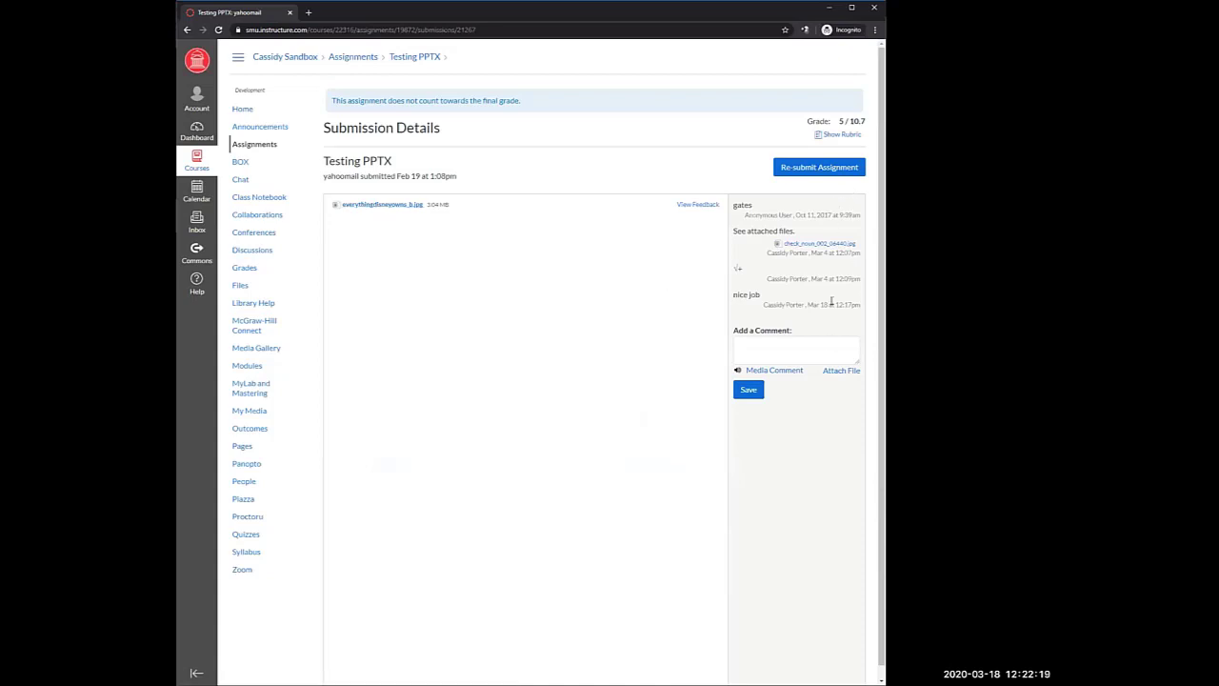
pyautogui.click(841, 136)
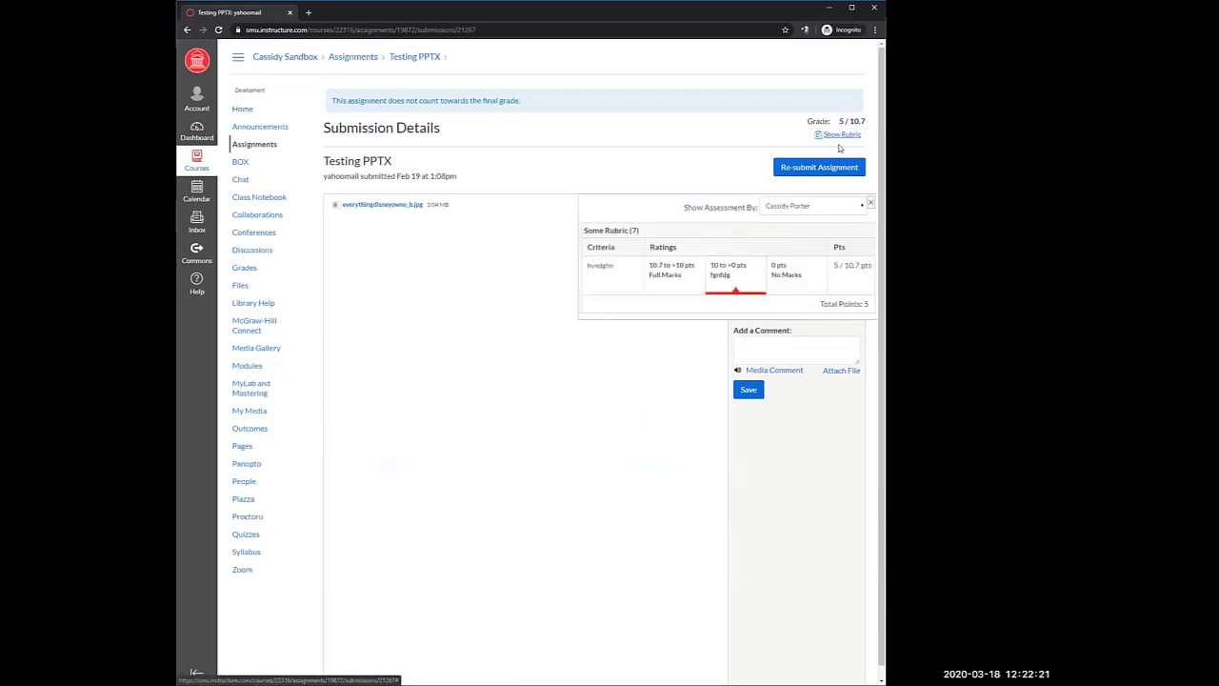
pyautogui.click(872, 205)
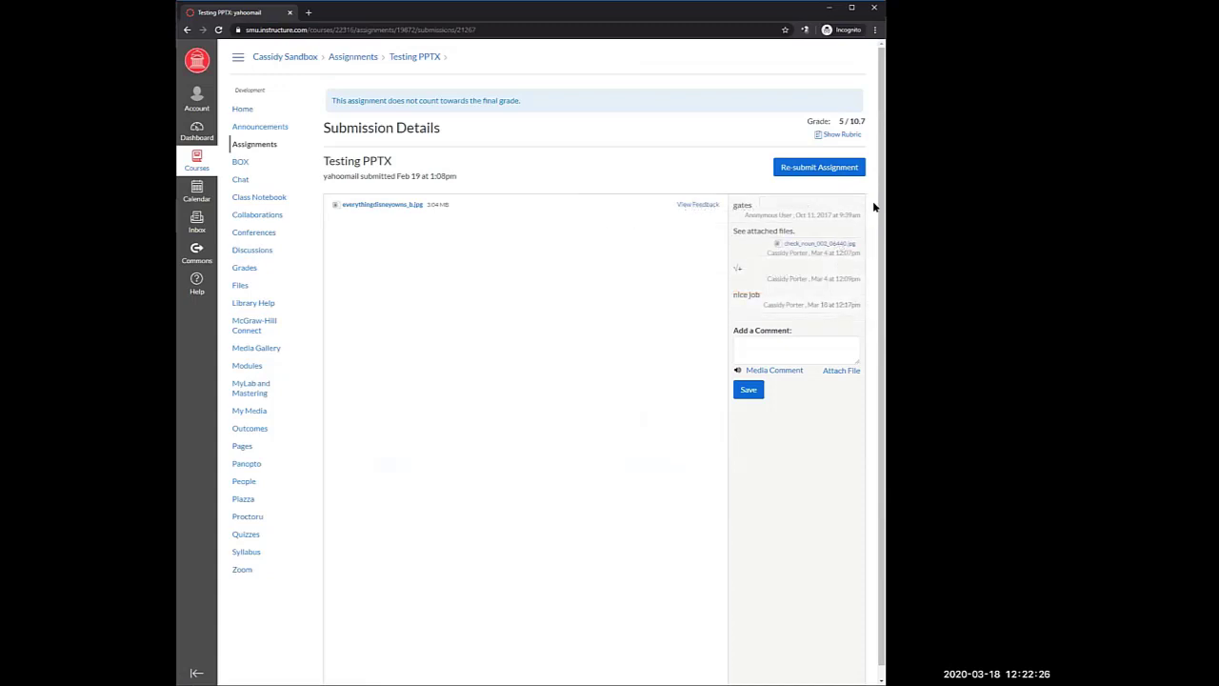
# Step: Preview the feedback on everythingdisneyowns_b.jpg, close the preview and activate the field for a new submission comment
pyautogui.click(695, 206)
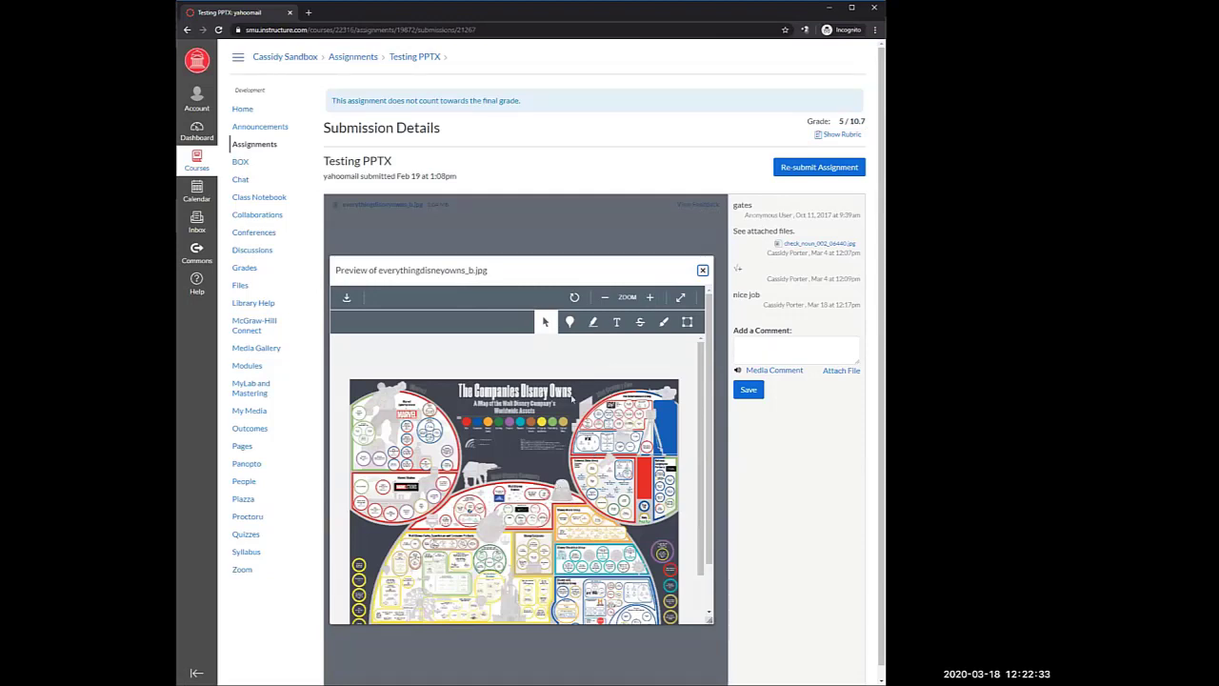
pyautogui.click(702, 271)
pyautogui.click(775, 346)
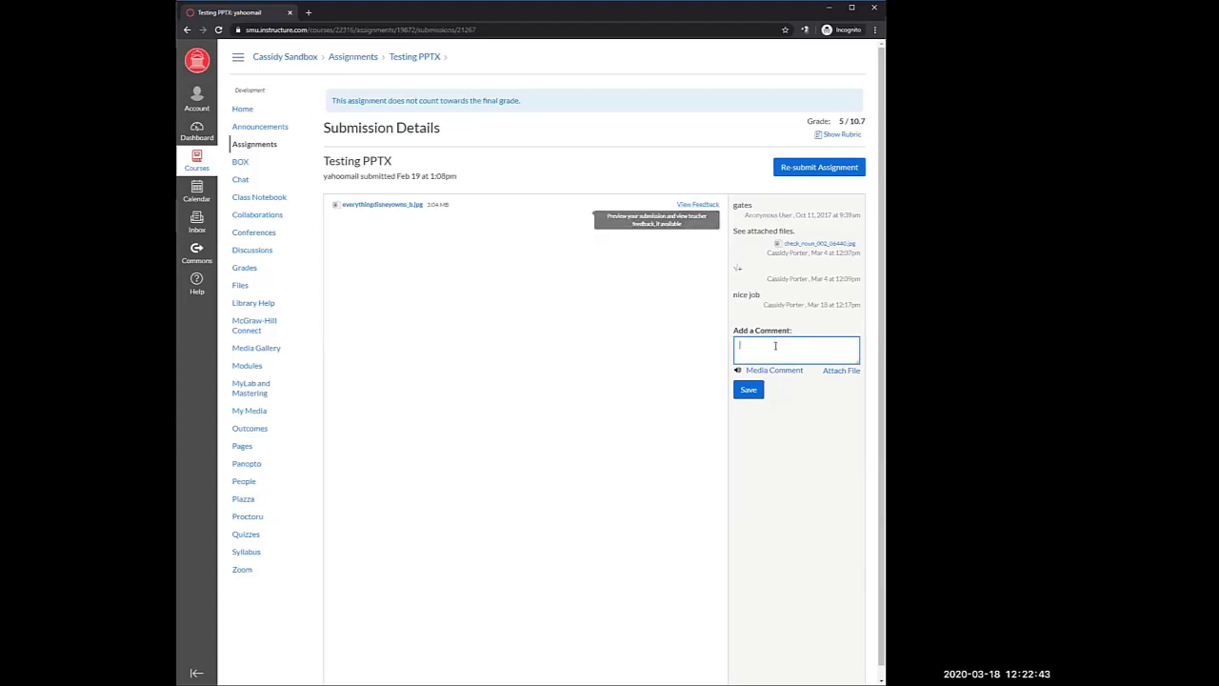